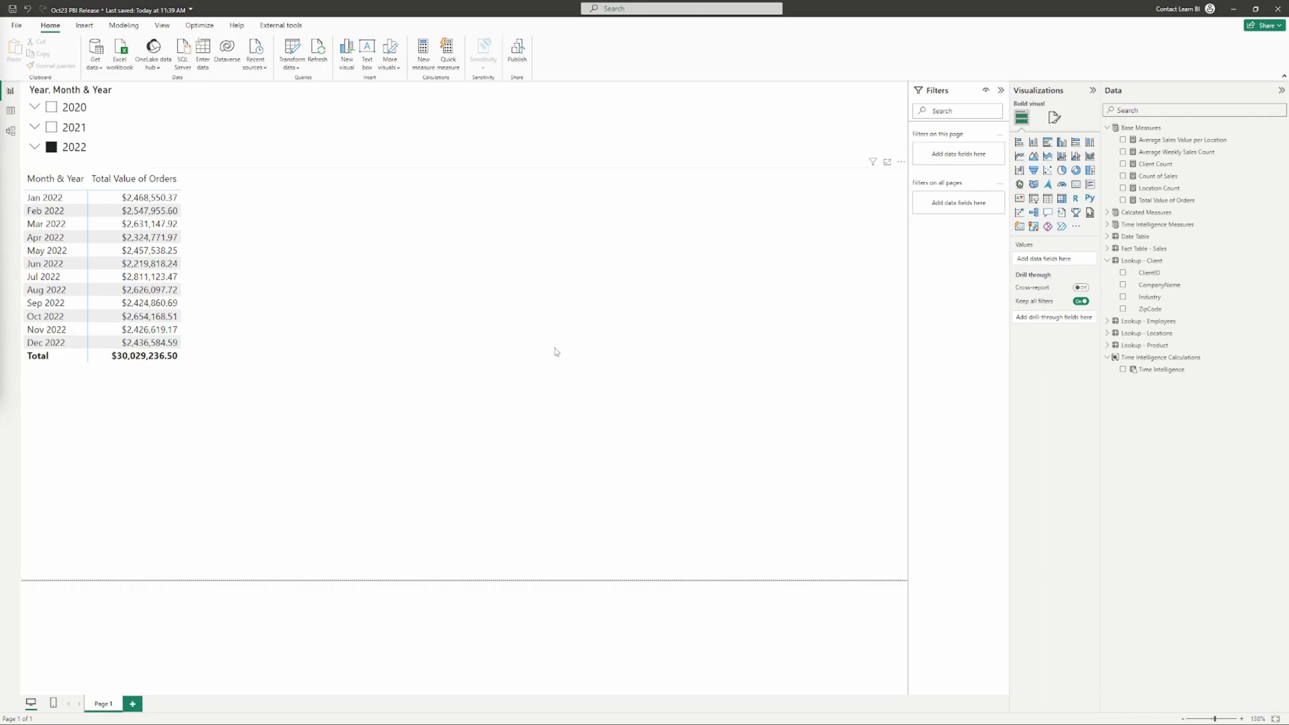
Inspect the DAX formula of the Total Value of Orders measure used in the matrix, and close it without changes.
click(566, 366)
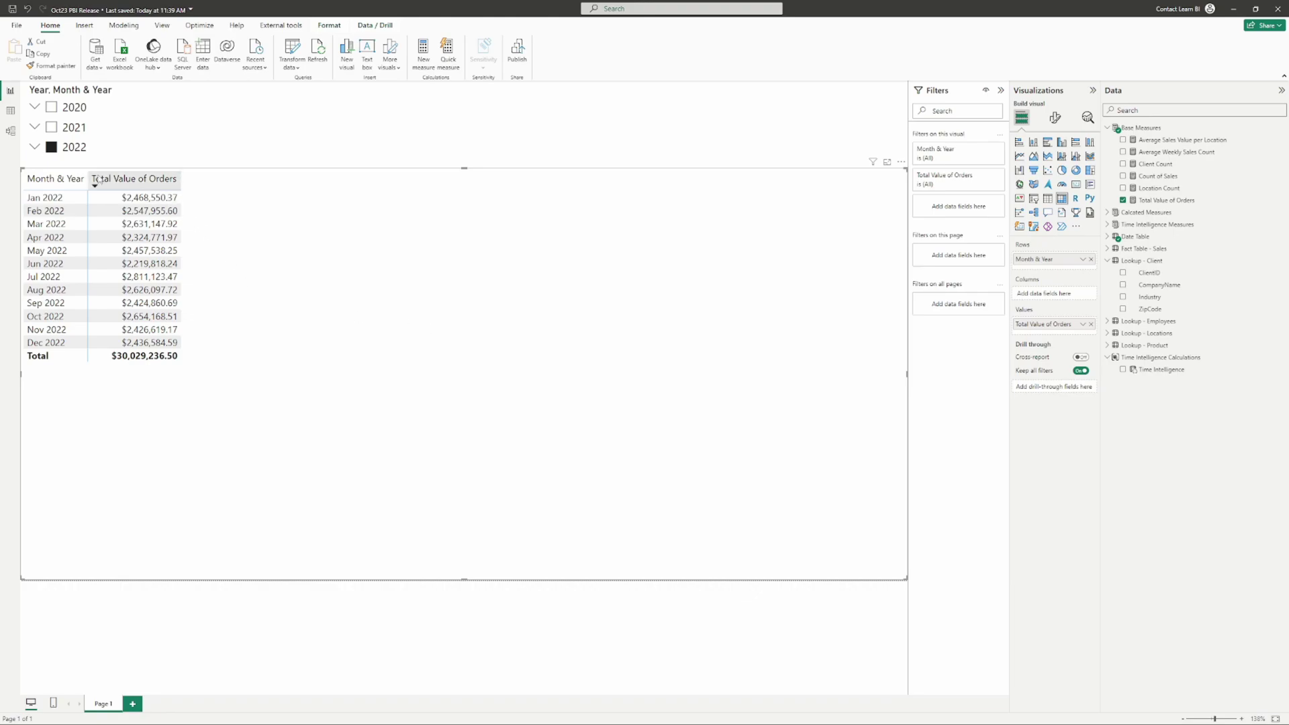
click(1152, 199)
drag(208, 100, 64, 98)
drag(234, 99, 65, 89)
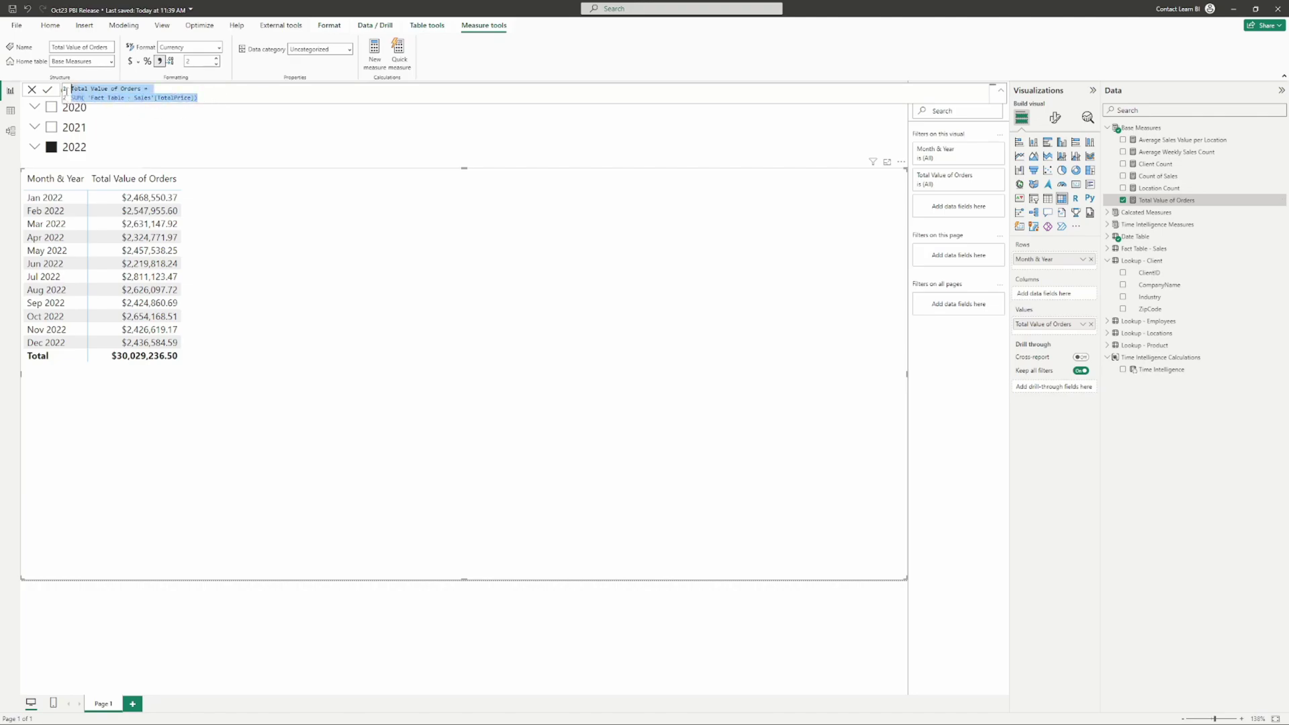
click(222, 223)
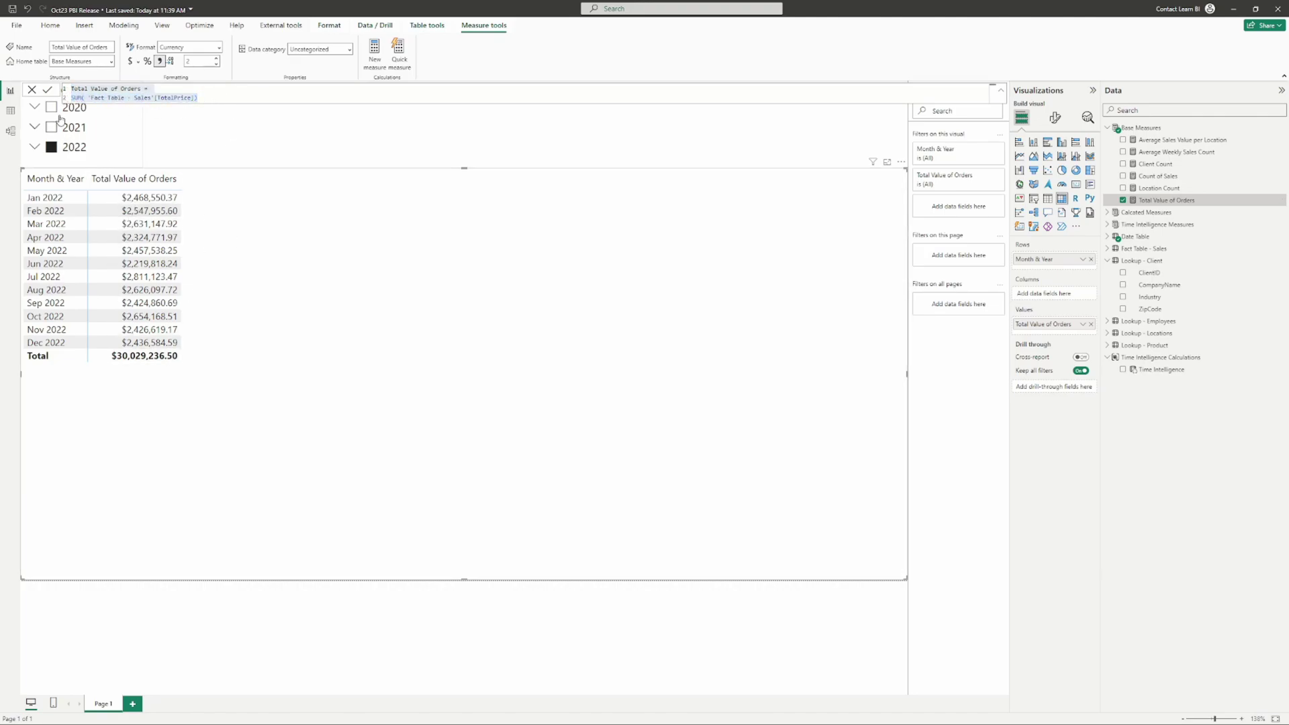
click(31, 90)
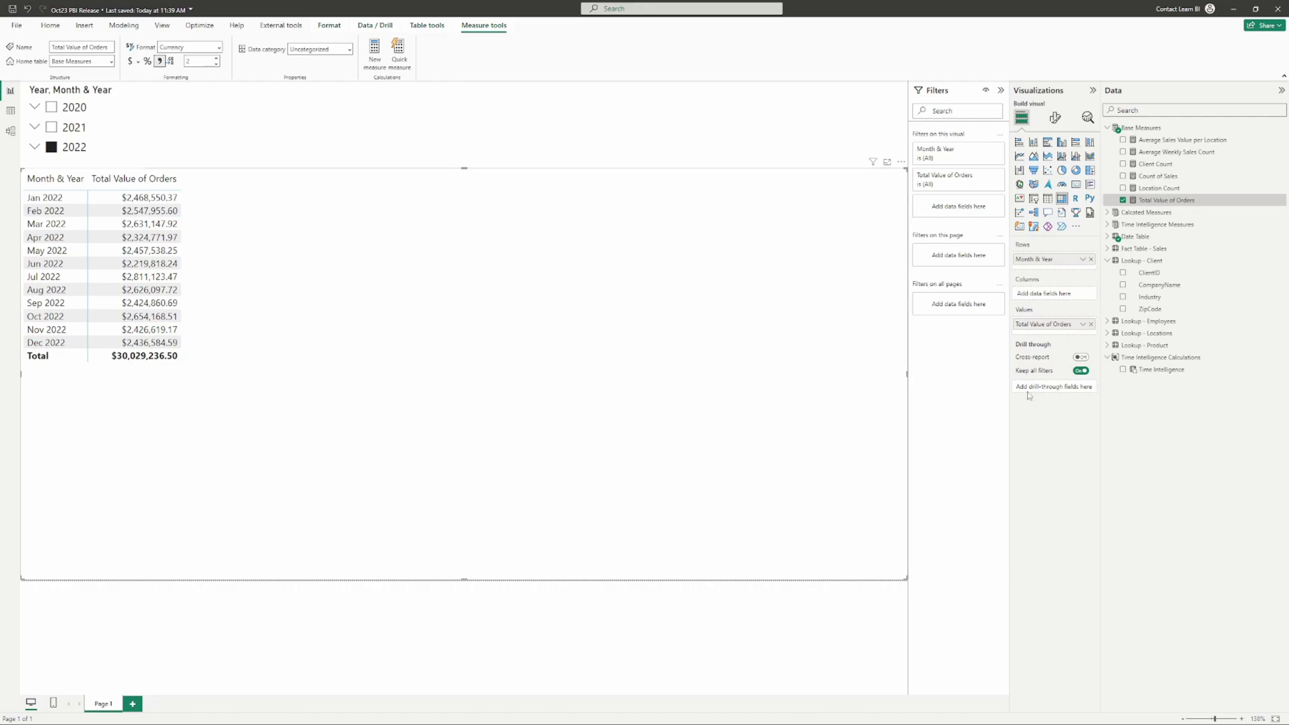
Add the Time Intelligence field to the matrix columns so it applies to Total Value of Orders.
drag(1156, 371, 1051, 296)
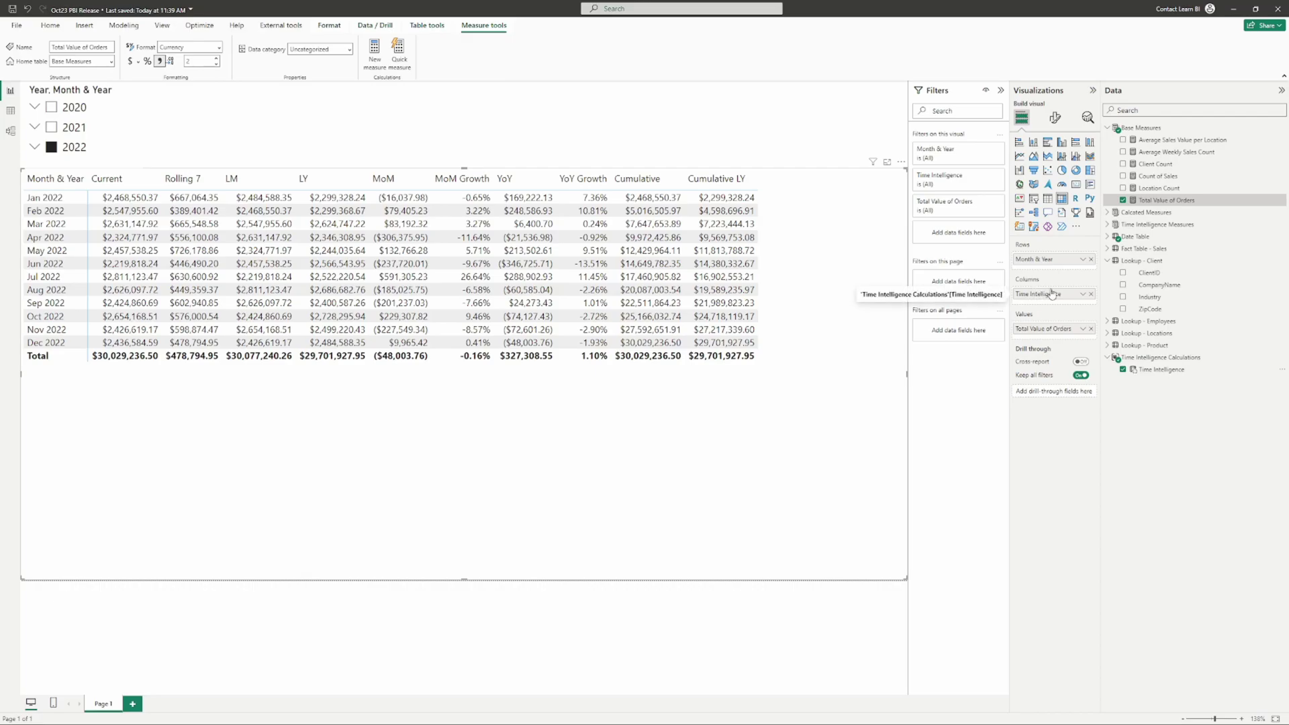
click(1091, 295)
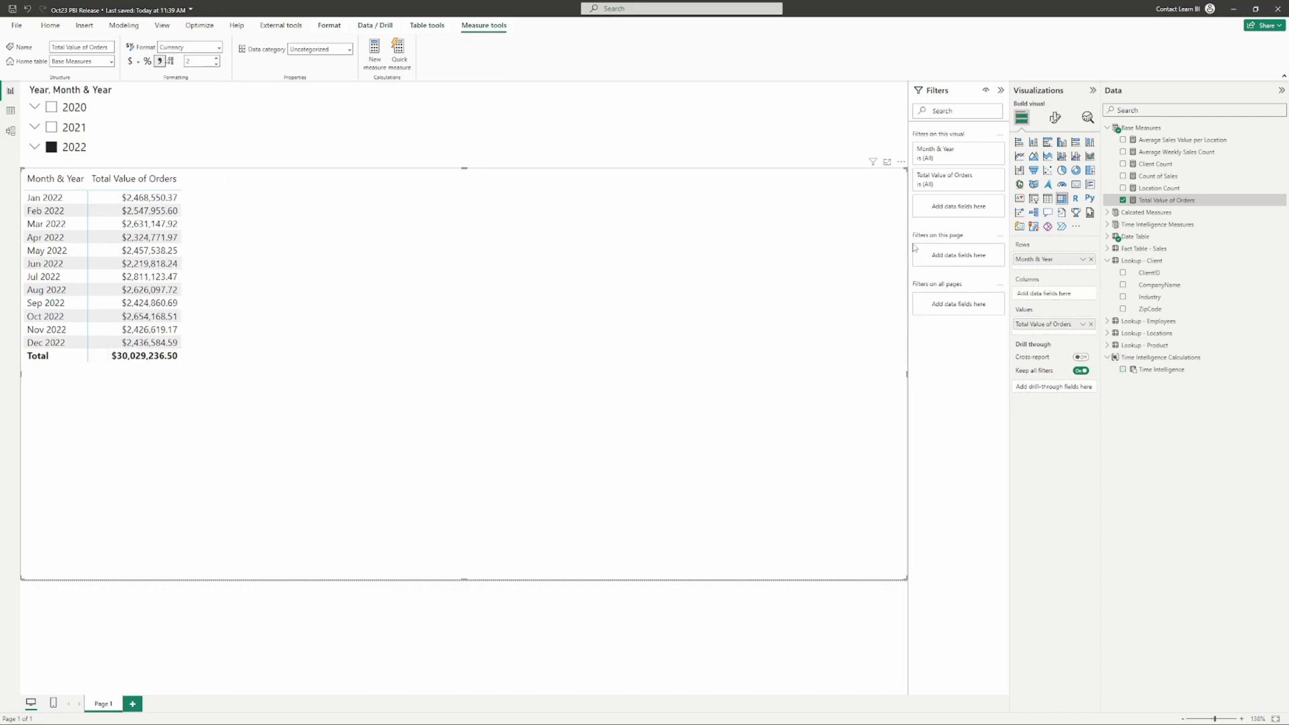
click(1167, 200)
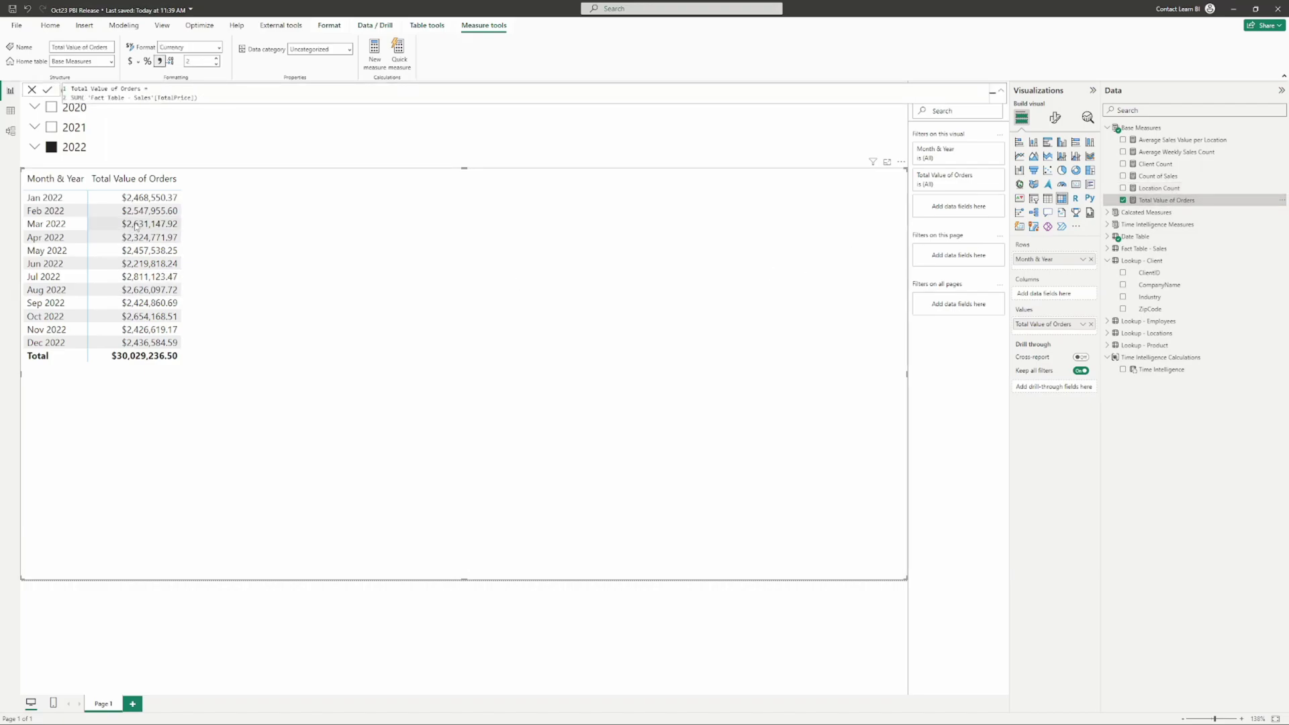
drag(1165, 369, 1047, 295)
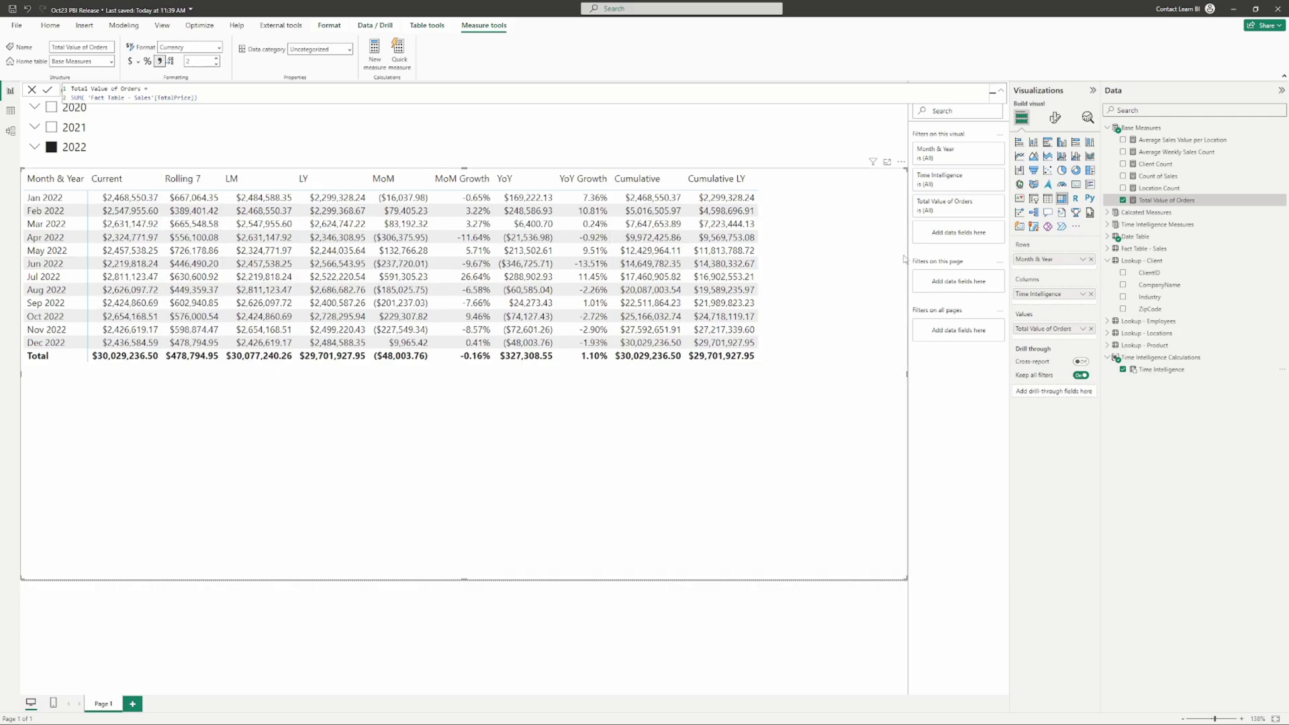
click(731, 126)
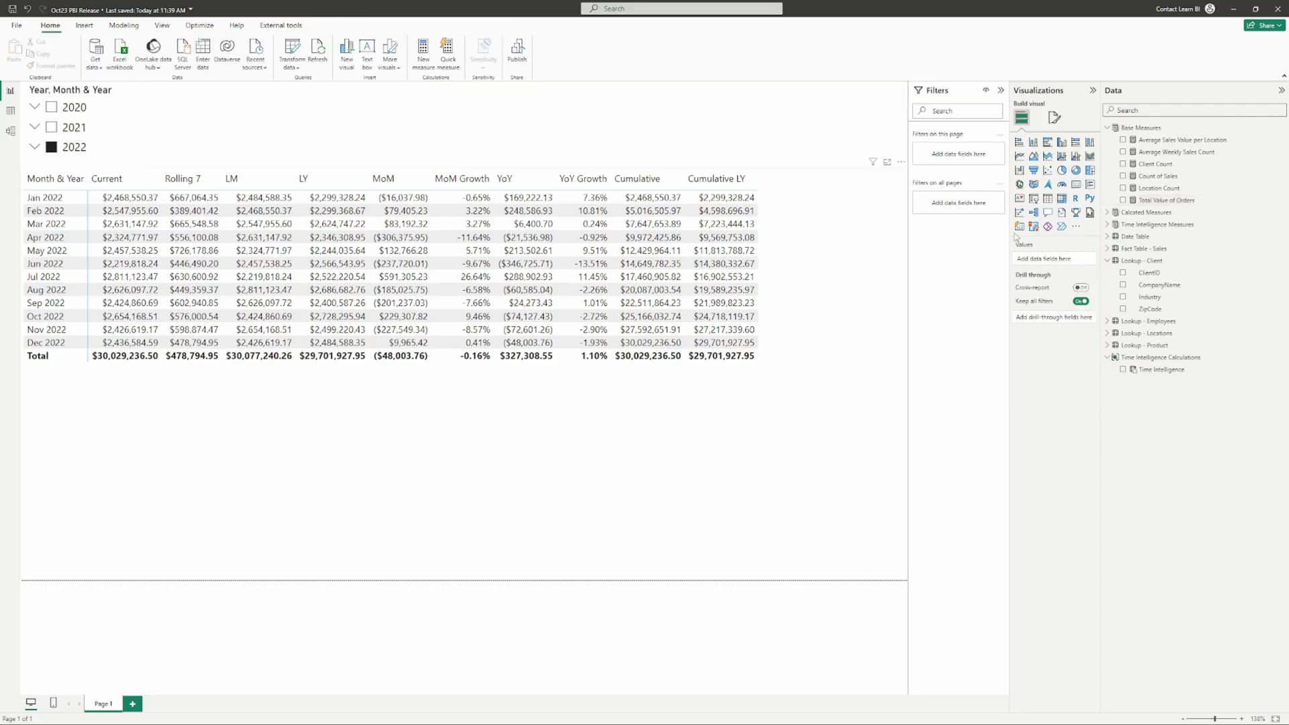
Add Count of Sales and Avg Sale Value to the matrix values, and remove Total Value of Orders and Count of Sales.
drag(1157, 176, 1057, 336)
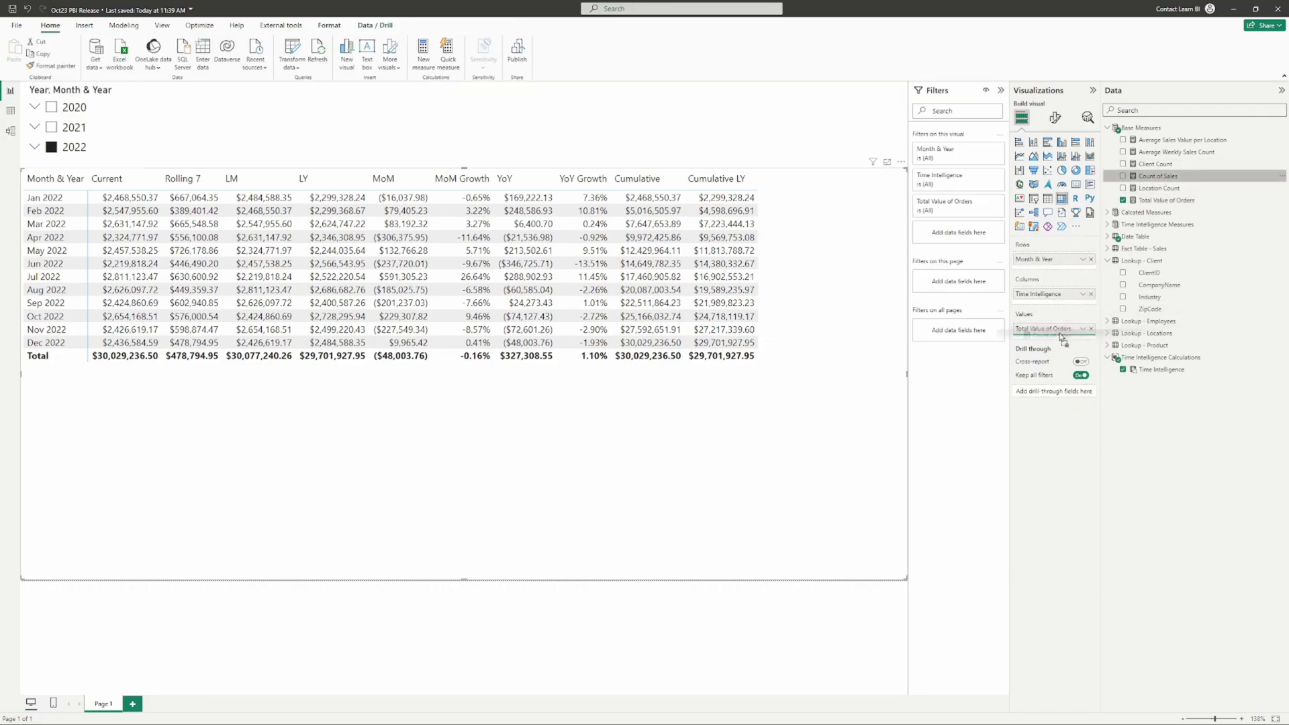
click(1107, 213)
drag(1161, 225, 1048, 354)
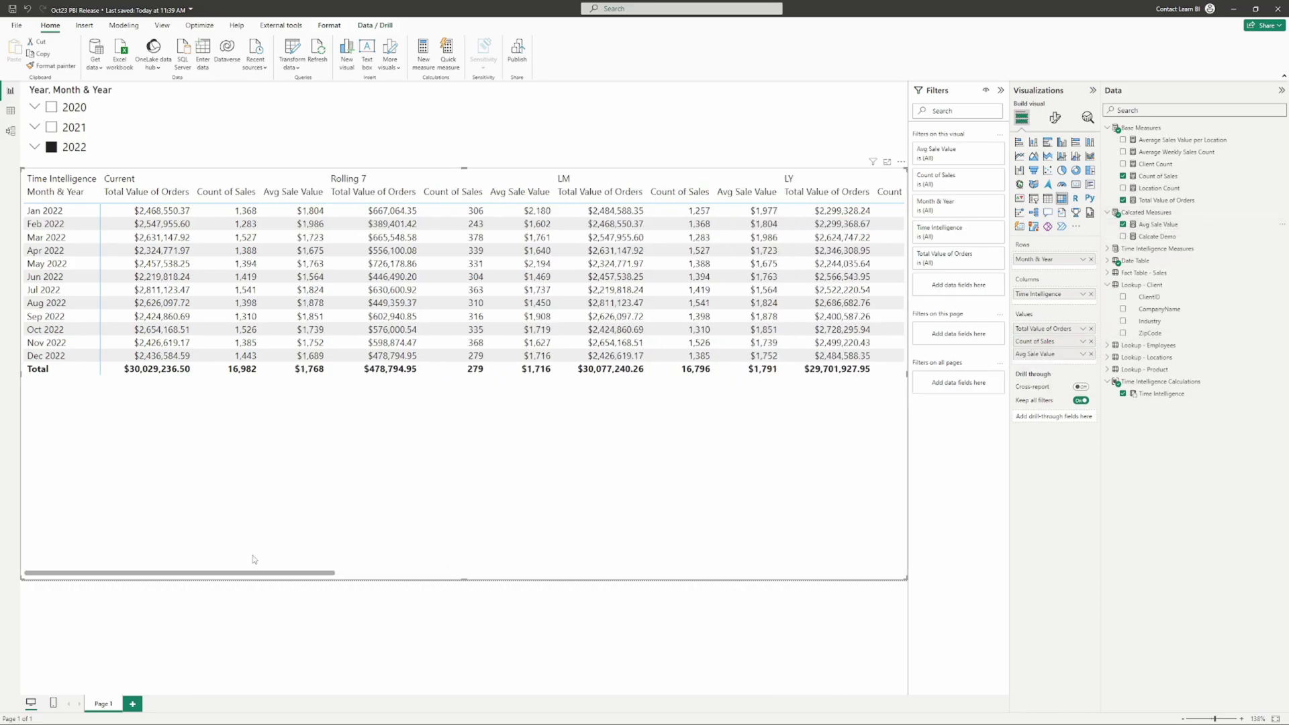
click(1091, 328)
click(1090, 329)
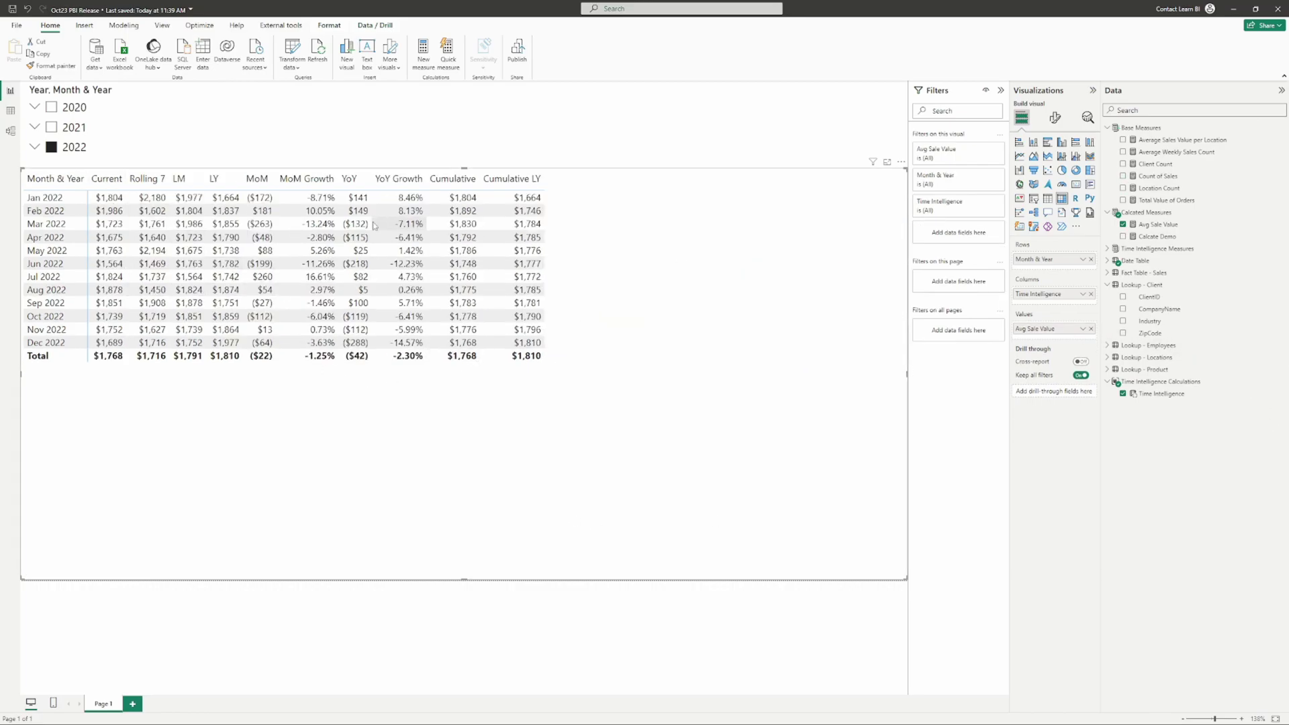
Review the DAX formulas of the Avg Sale Value, Calcate Demo and Total Value of Orders measures.
click(1155, 224)
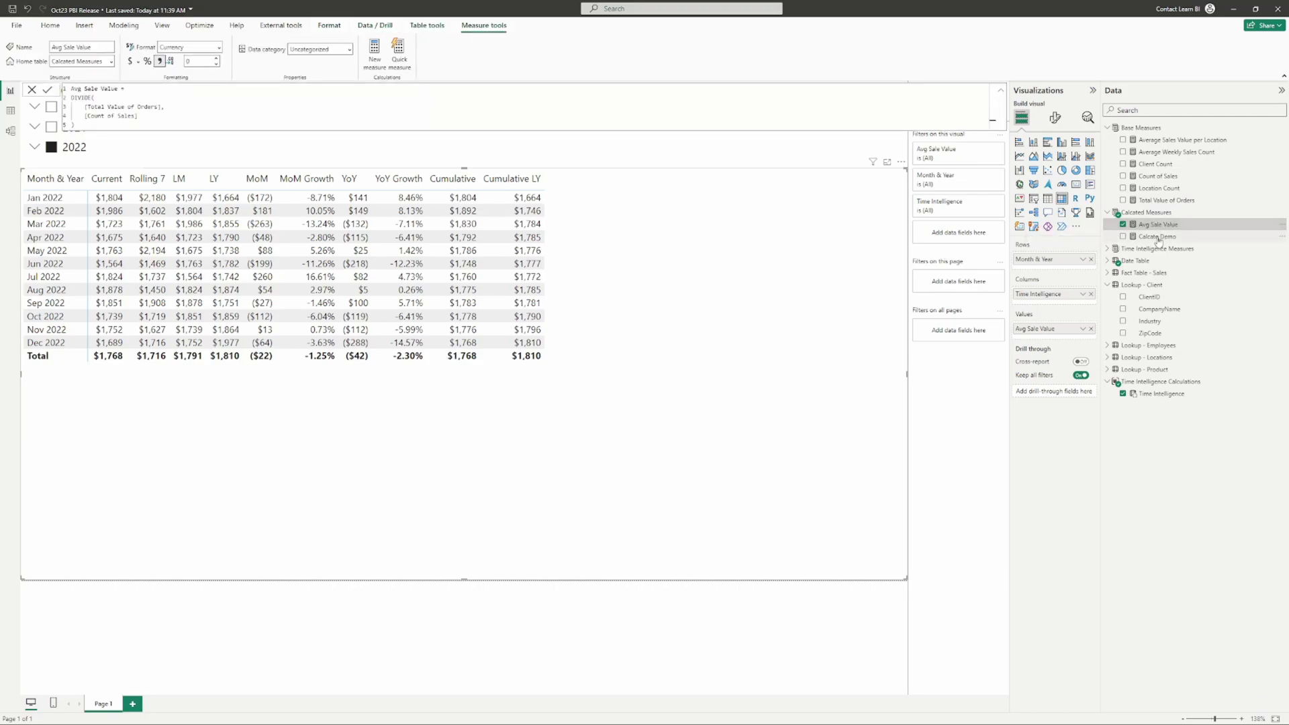
click(1156, 237)
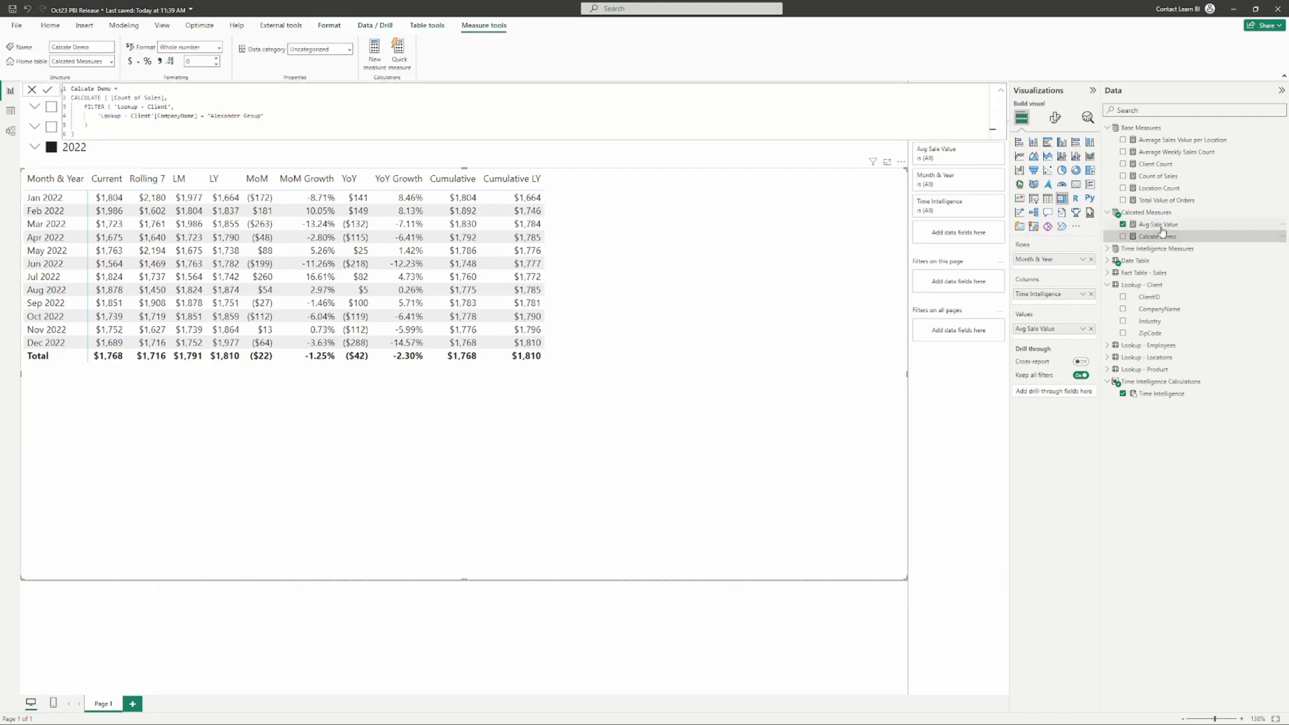
click(1160, 227)
click(1166, 200)
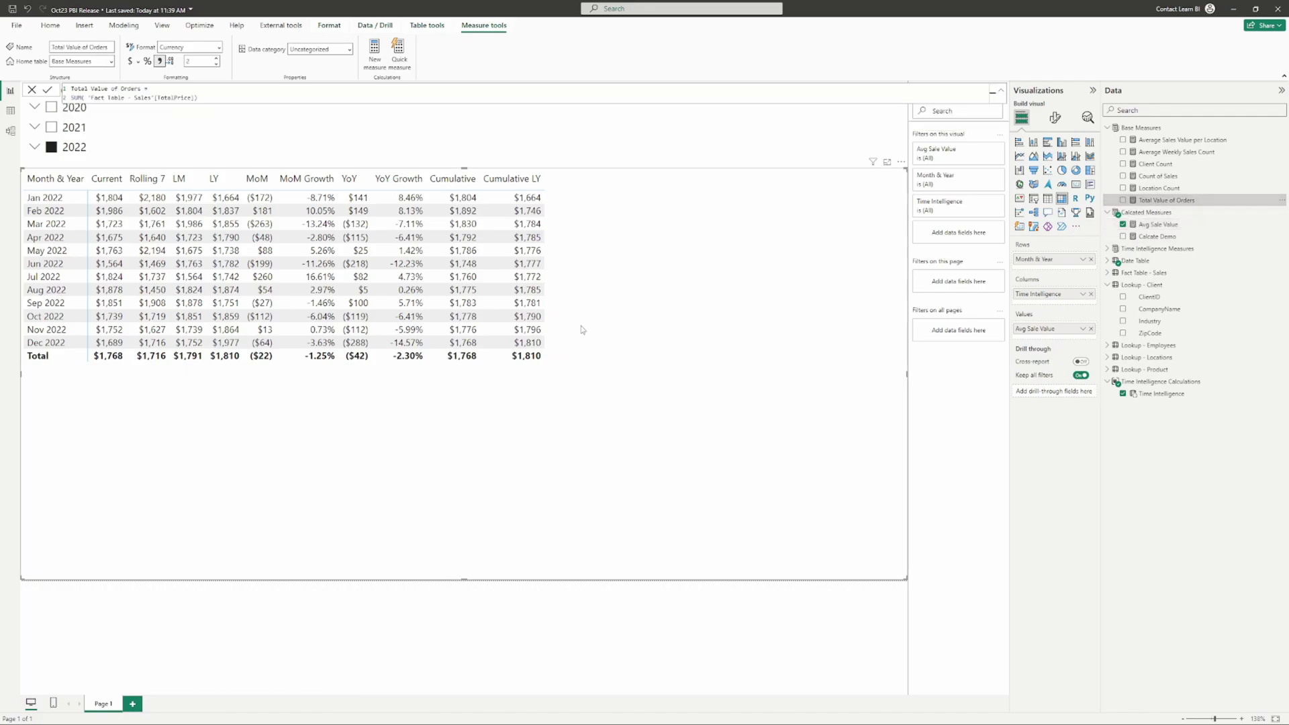
Replace Avg Sale Value with Count of Sales in the matrix values.
drag(1160, 176, 1057, 329)
click(1091, 342)
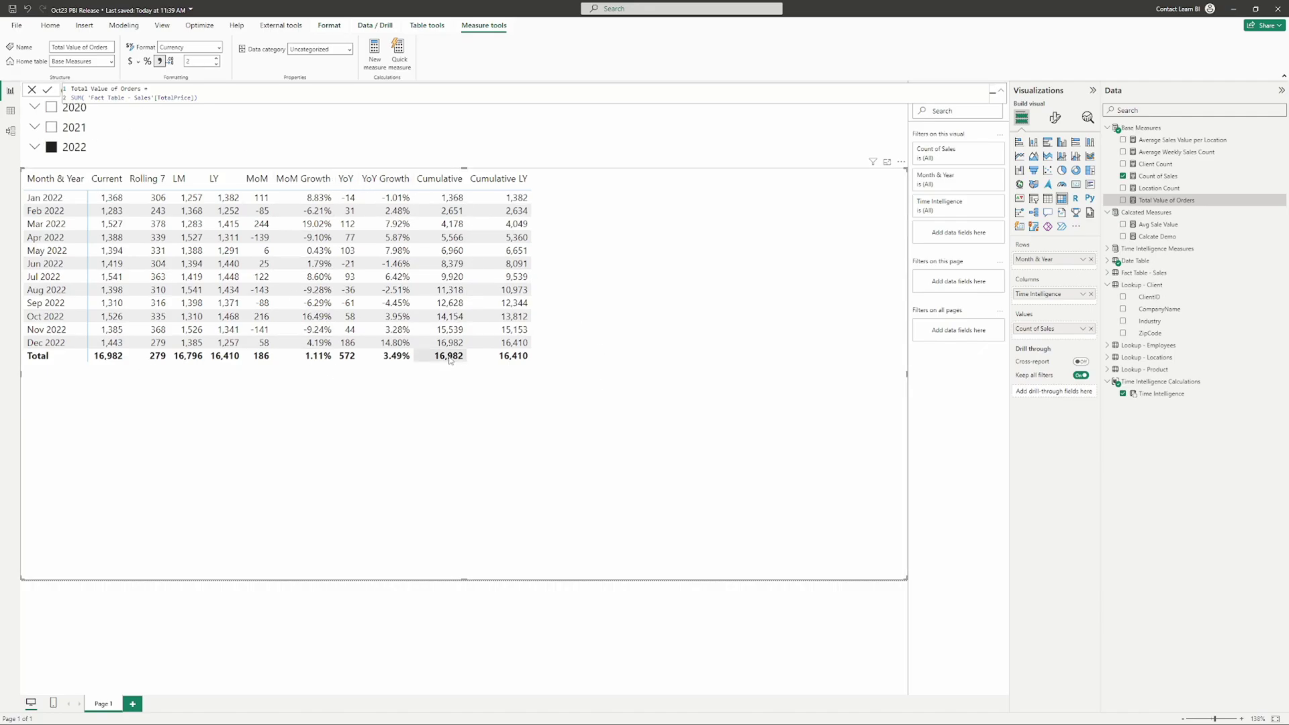
click(558, 152)
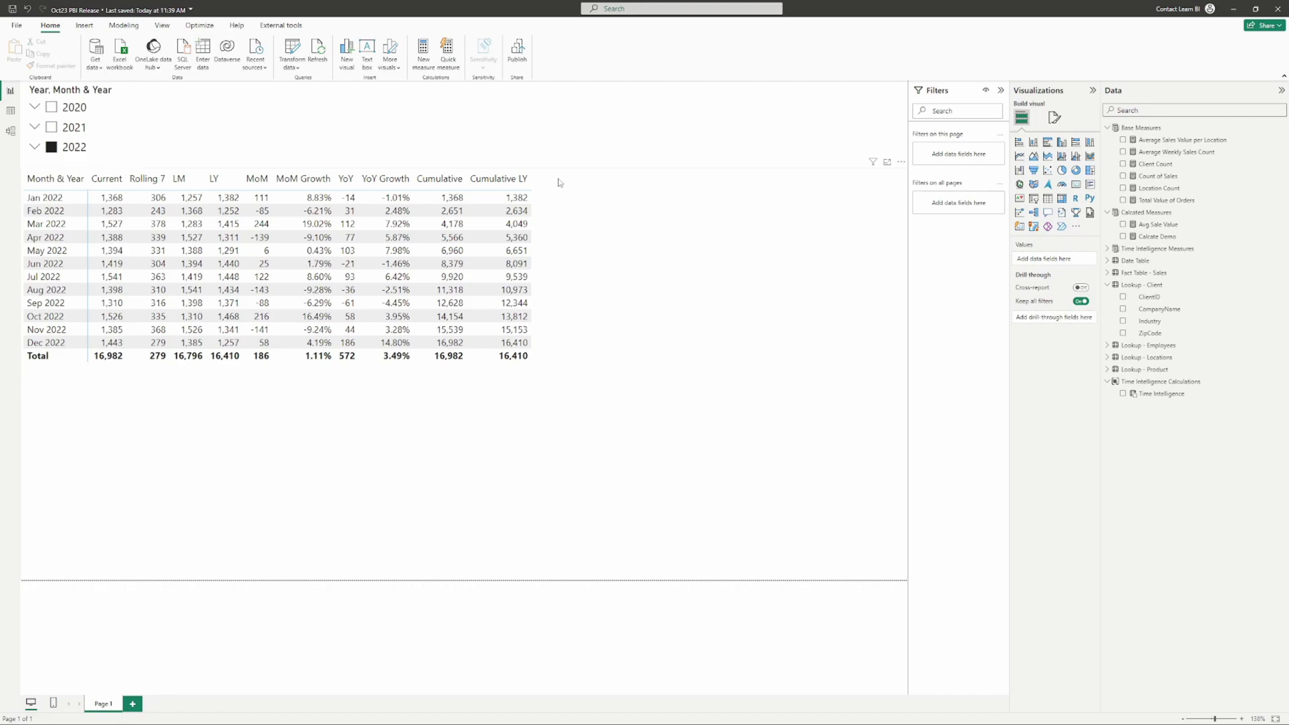
Add CompanyName and Division to the matrix rows above Month & Year, with Division as the top level.
click(743, 418)
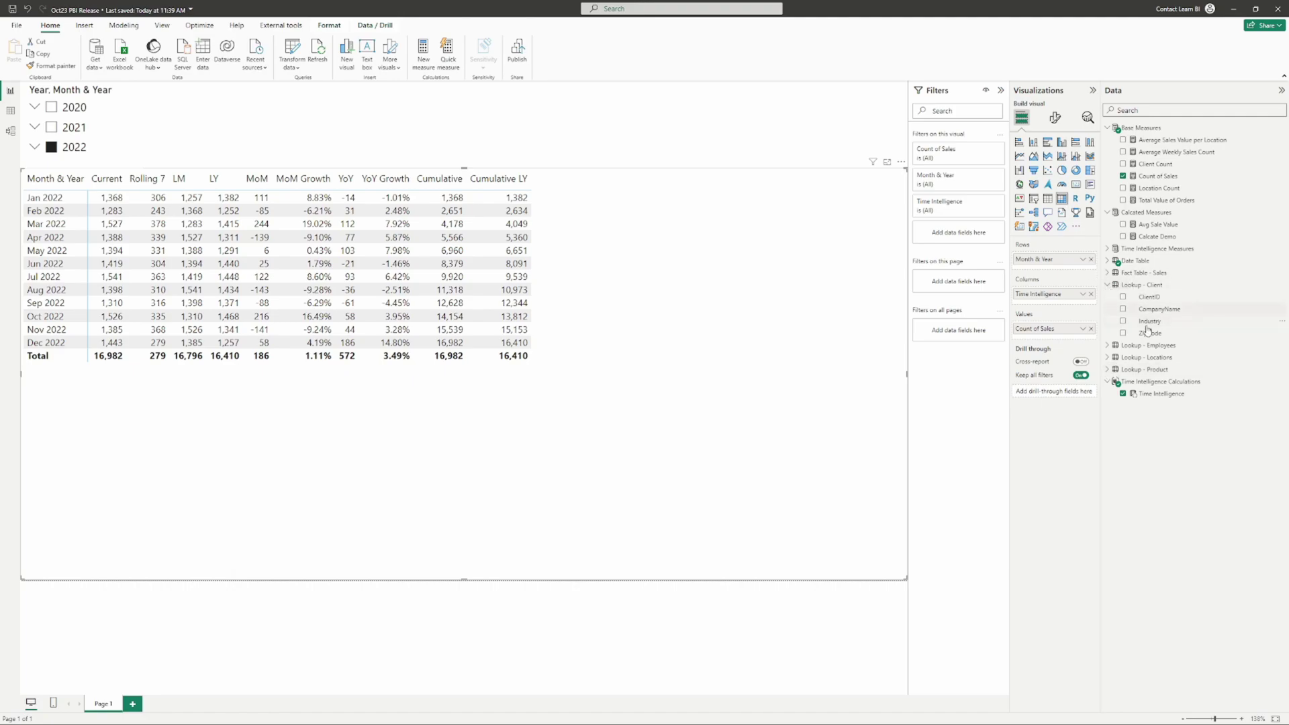
drag(1158, 310, 1036, 260)
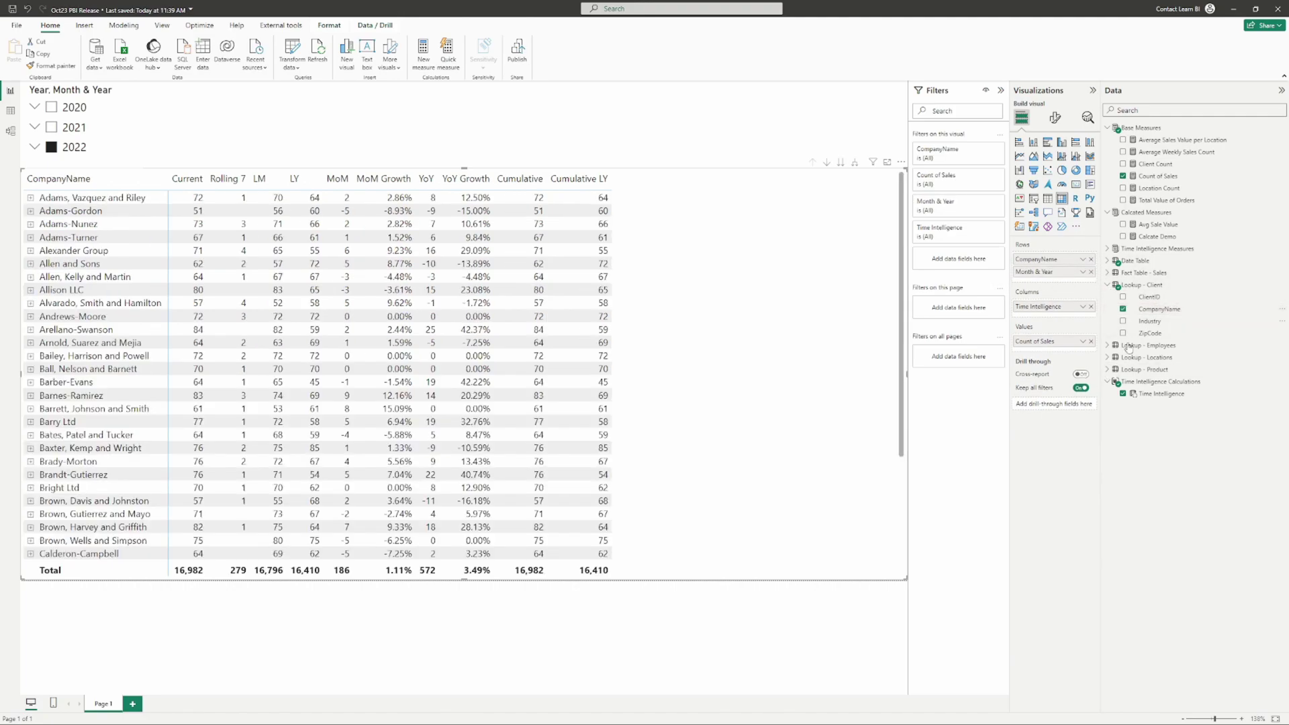
click(1106, 345)
drag(1152, 369, 1030, 255)
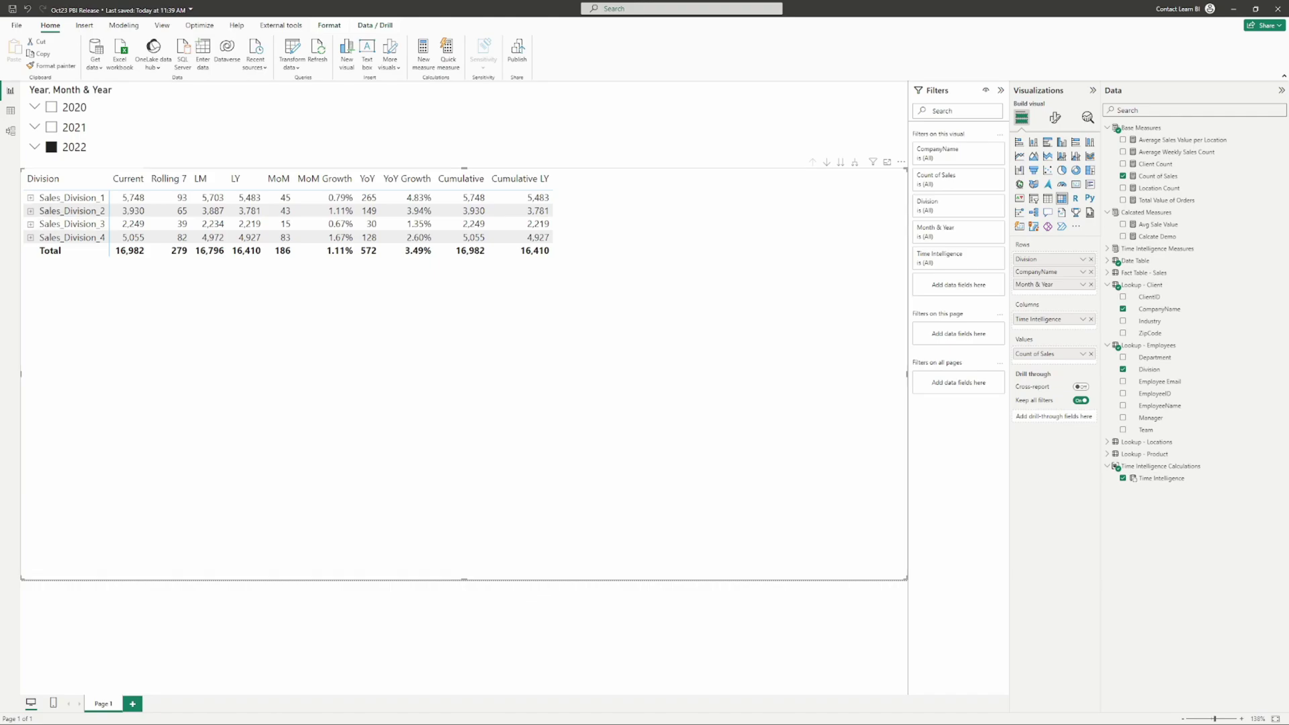
Expand Sales_Division_2 in the matrix, look through its company rows, and collapse it again.
click(30, 211)
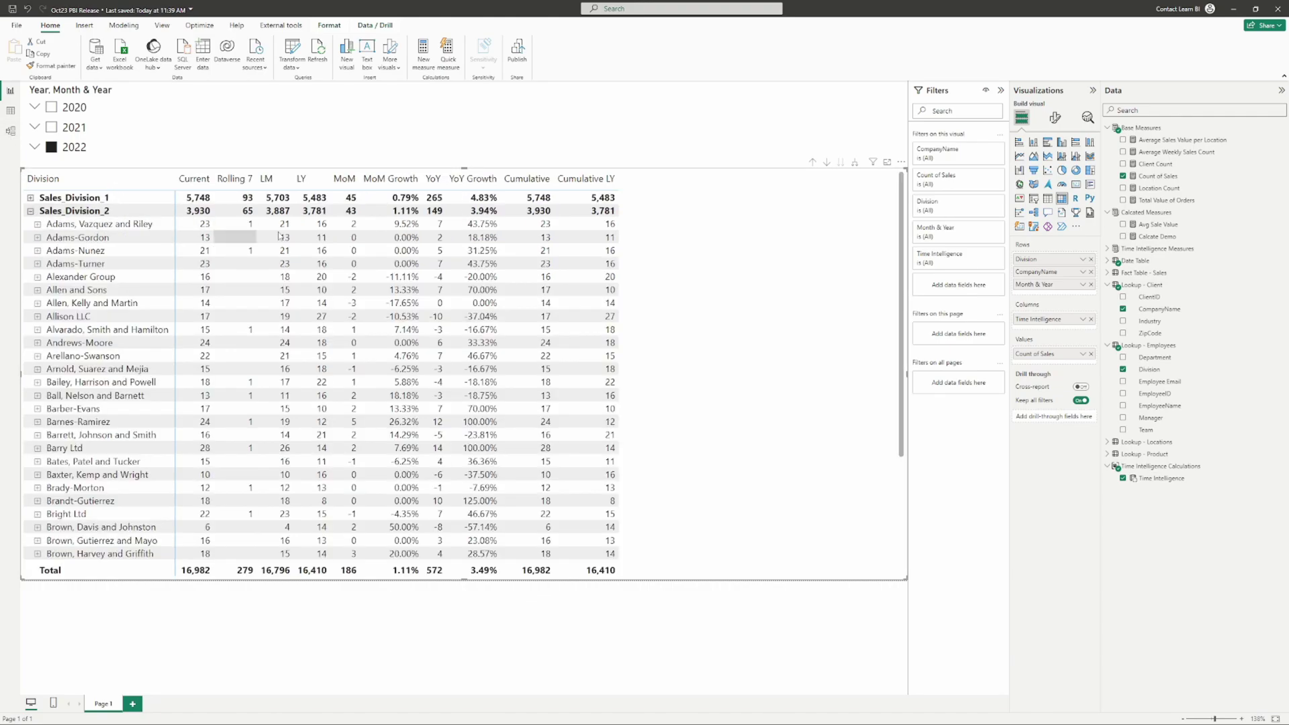
scroll(396, 321, down, 5)
scroll(430, 372, up, 5)
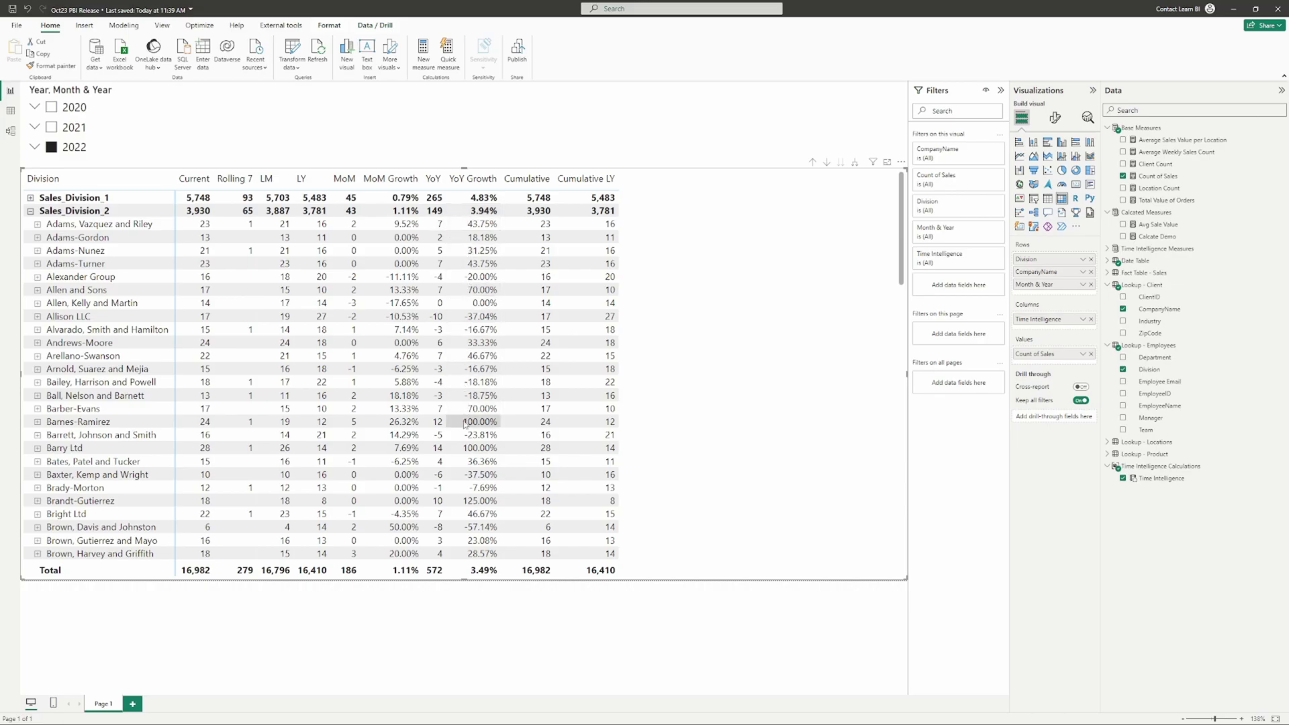
click(30, 212)
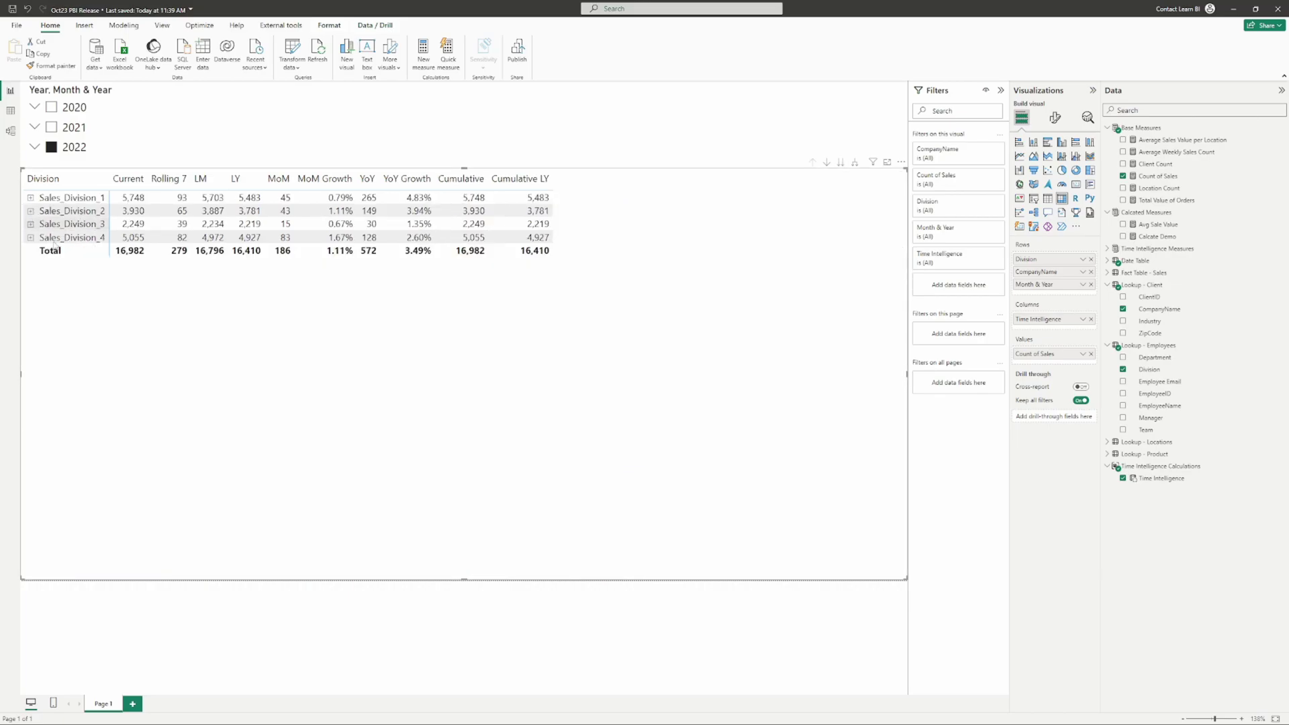
Check in the options that the preview feature Model explorer and Calculation group authoring is enabled, and accept the settings.
click(12, 138)
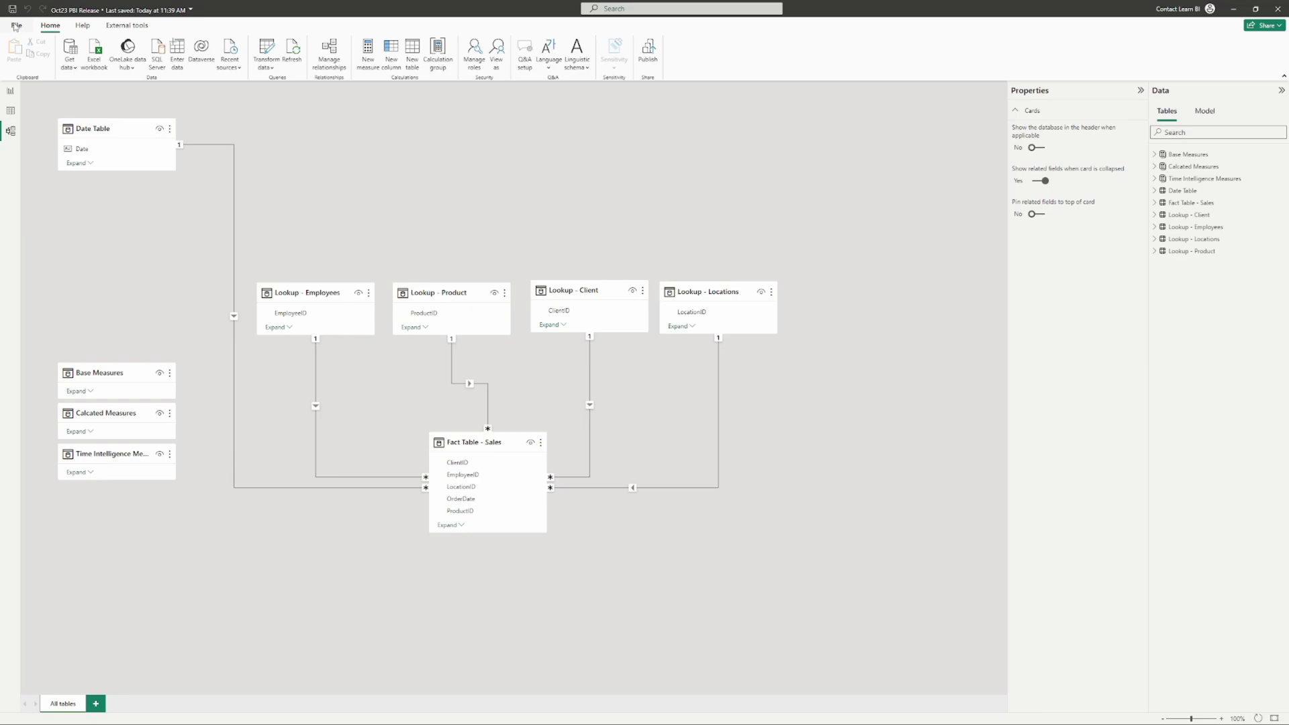
click(10, 91)
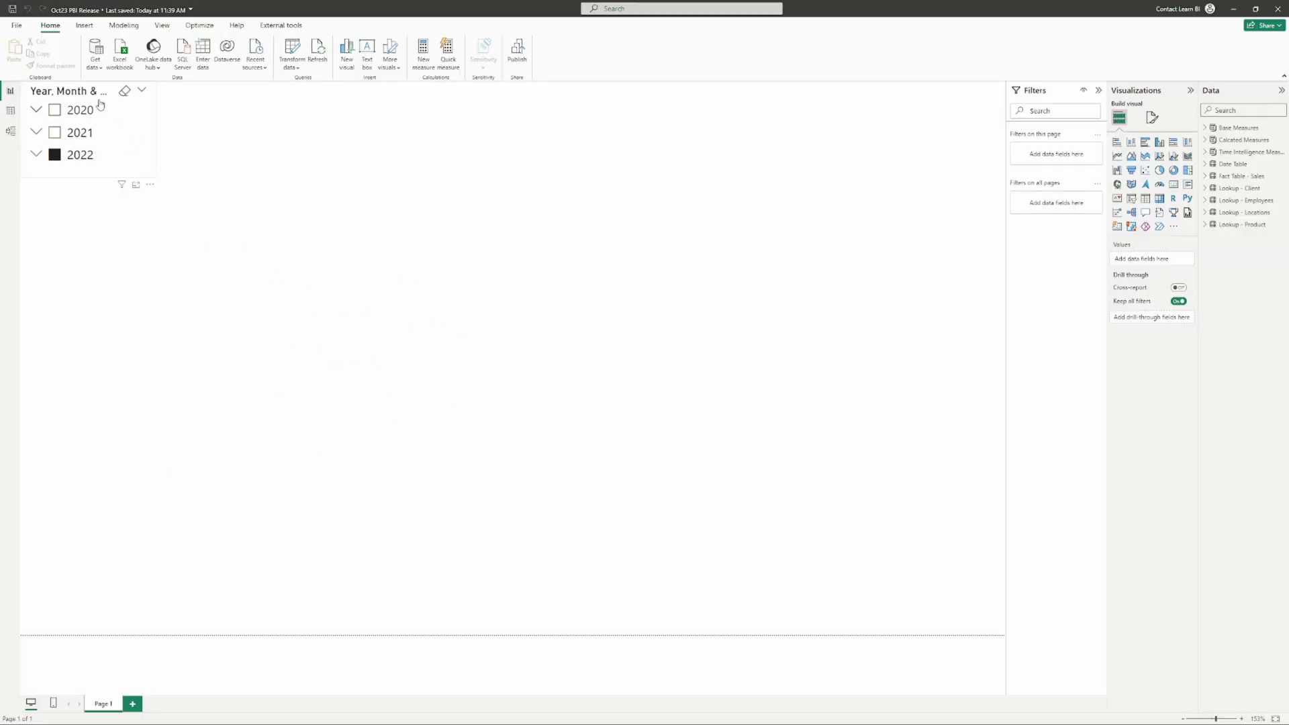
click(16, 25)
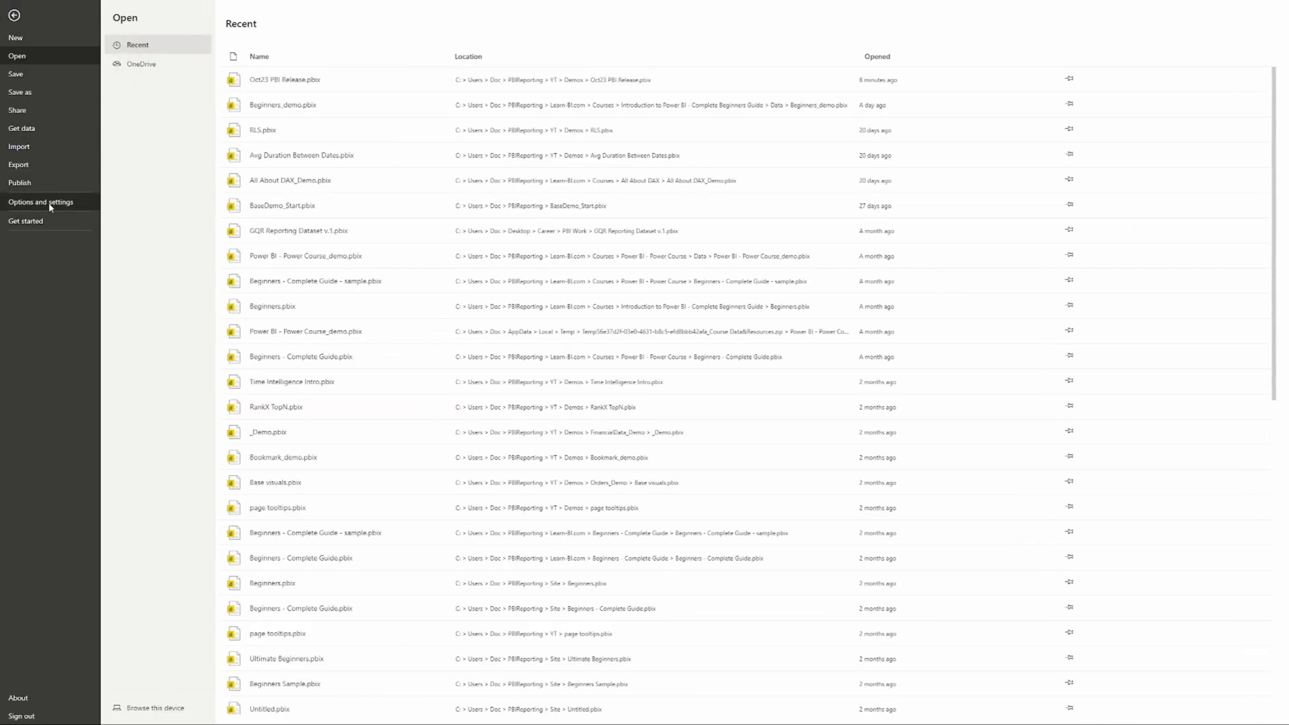
click(49, 204)
click(151, 71)
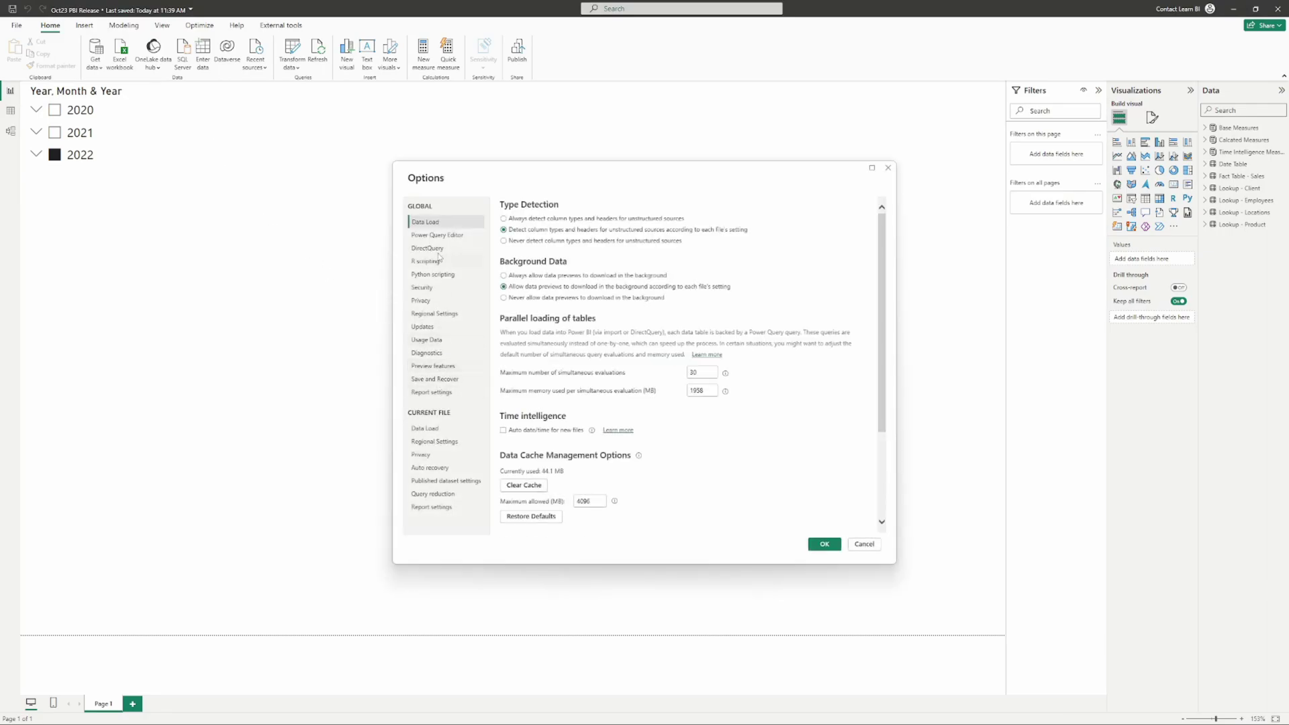
click(437, 367)
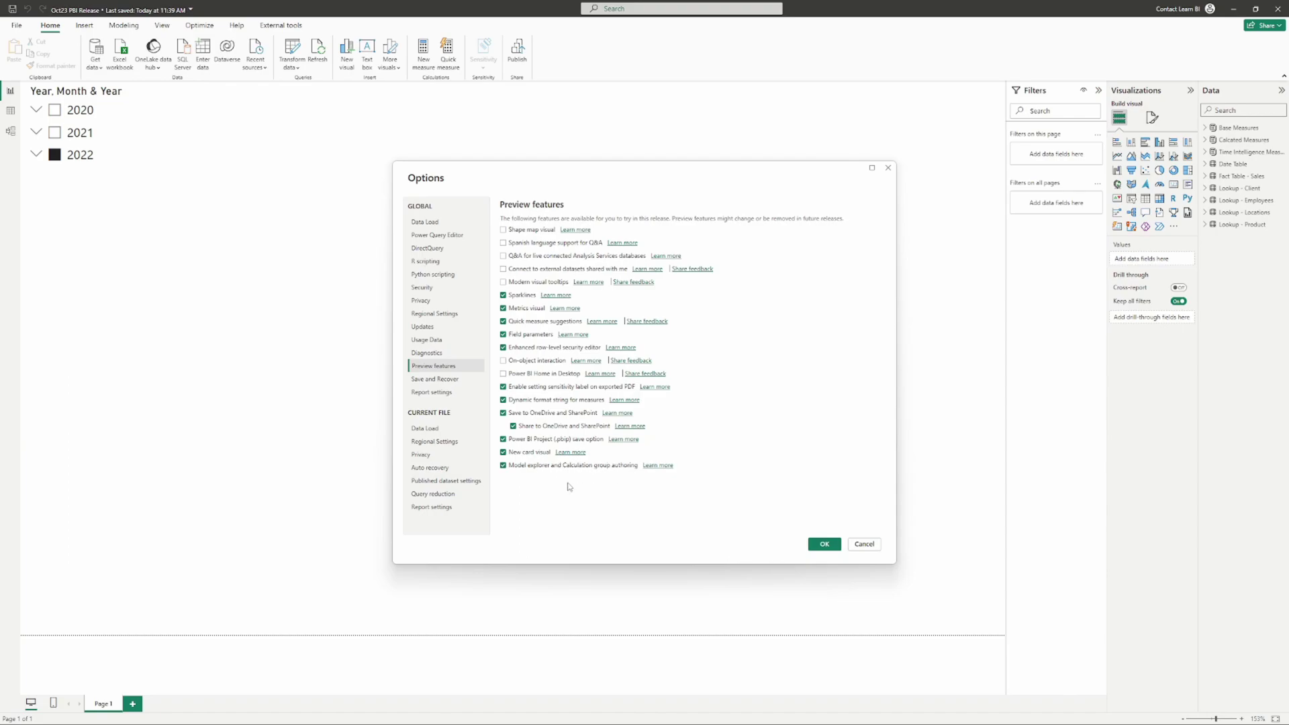
click(818, 546)
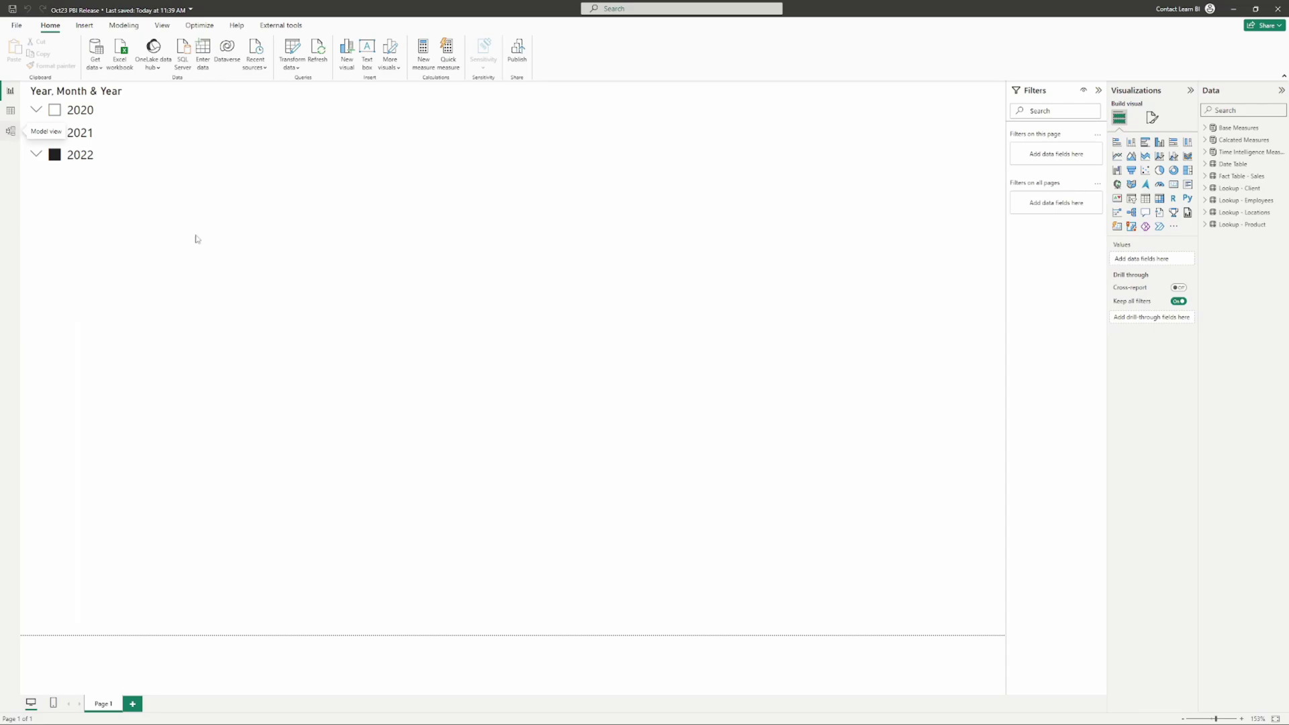
Switch to the model view, show the semantic model tree and look through its list of tables.
click(11, 131)
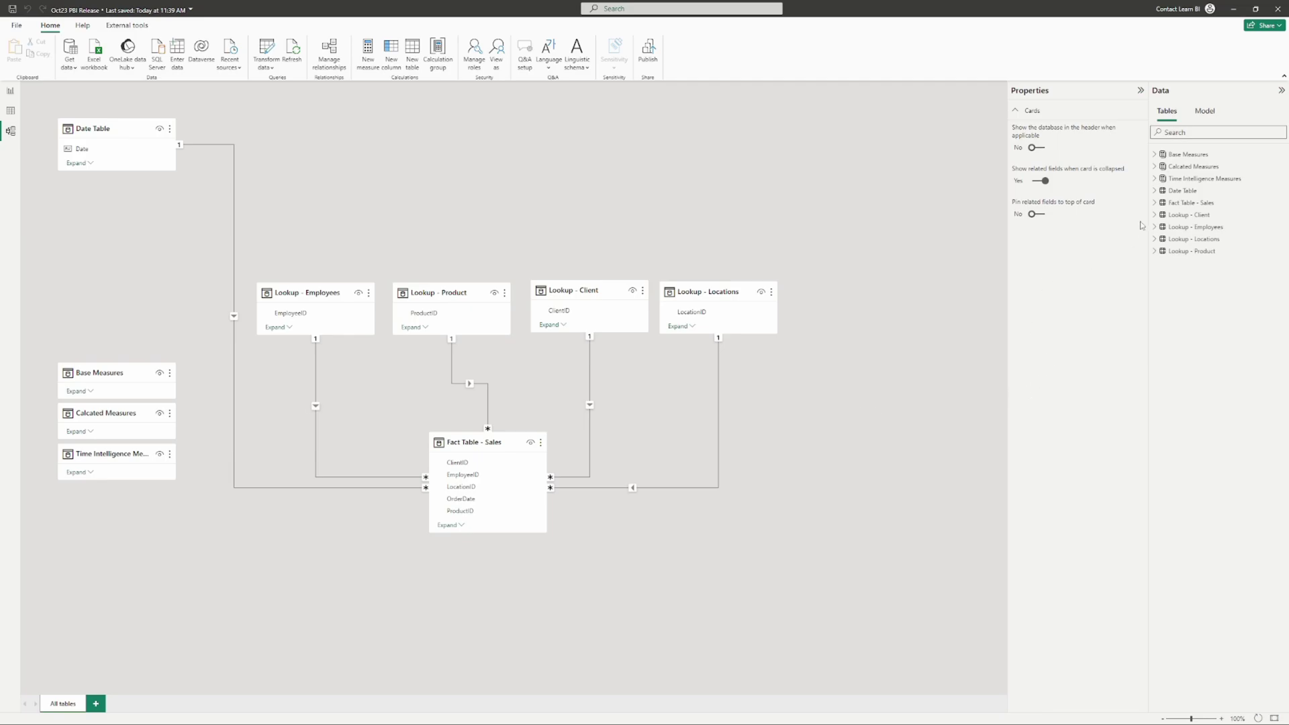
click(1203, 112)
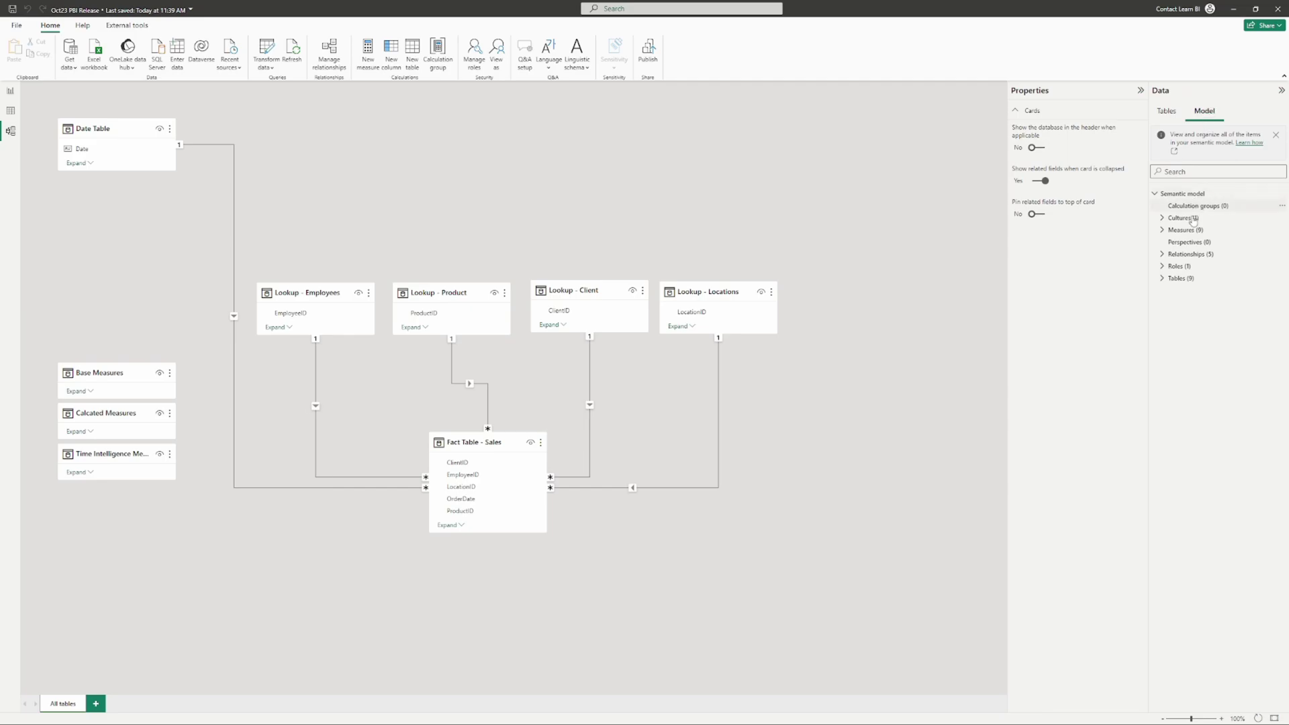
click(1162, 278)
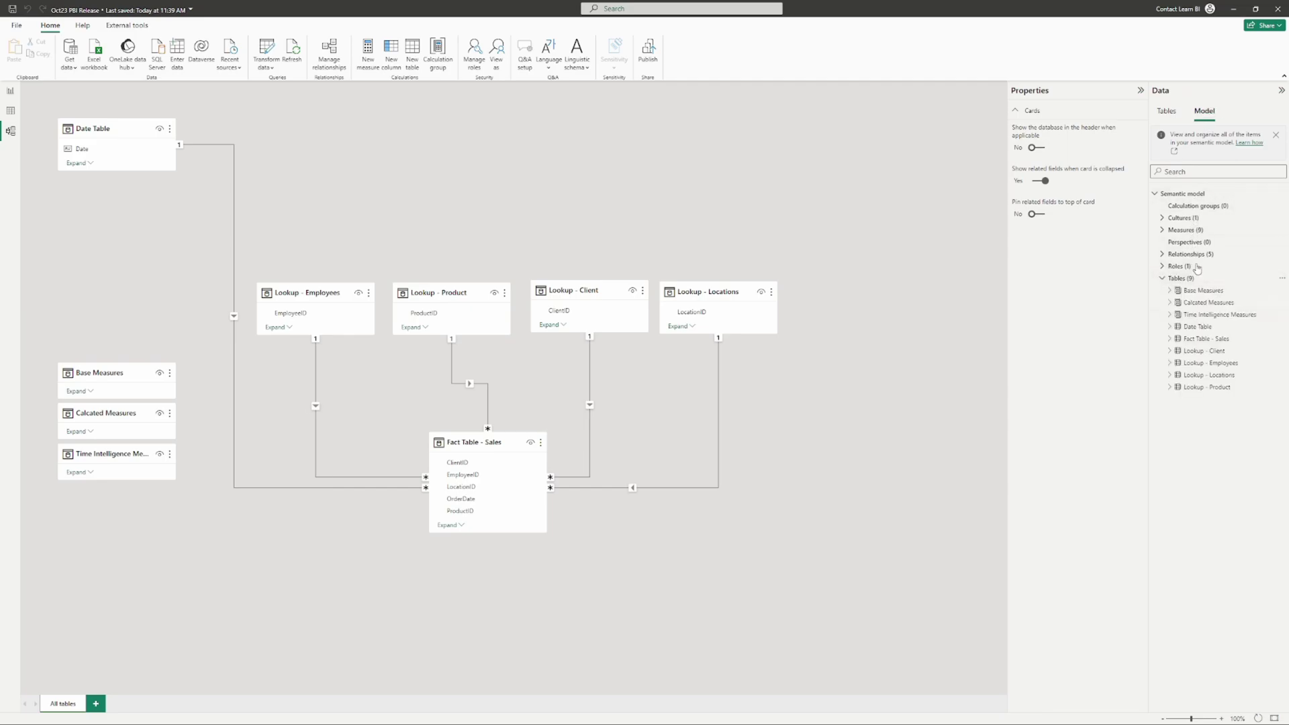
click(1162, 278)
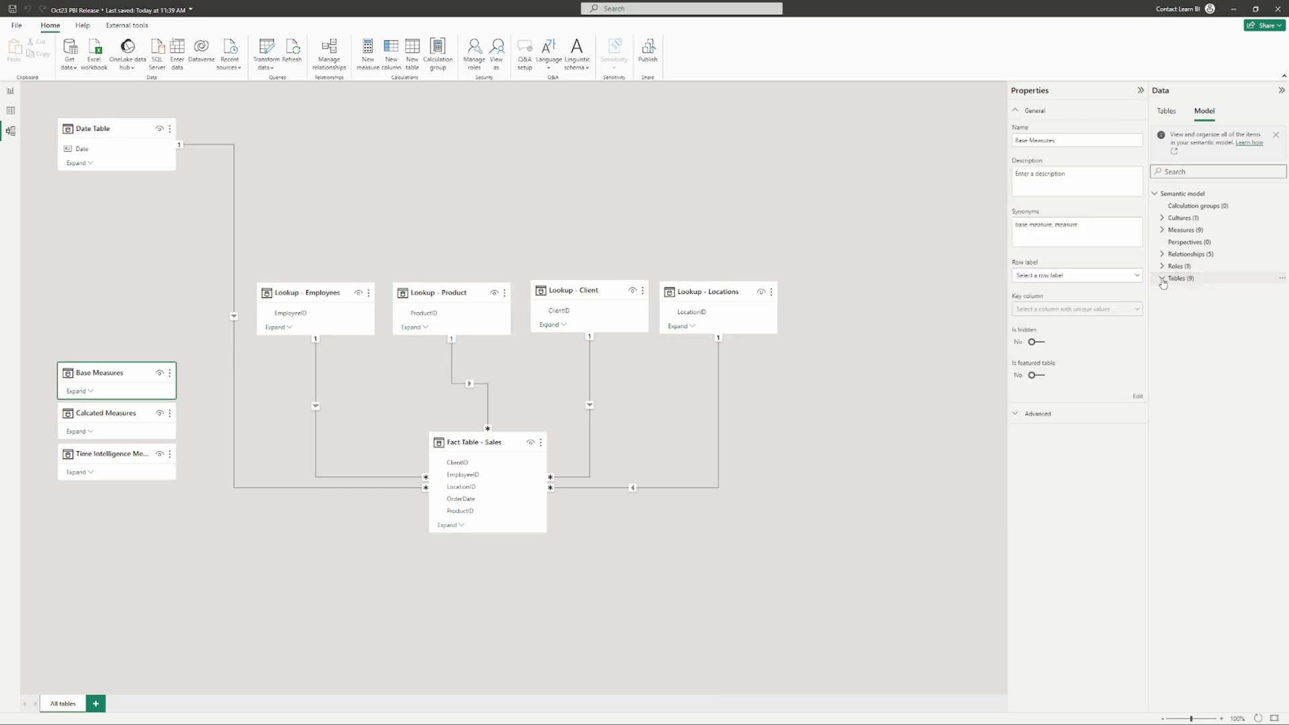
Create a new calculation group in the semantic model.
click(1185, 207)
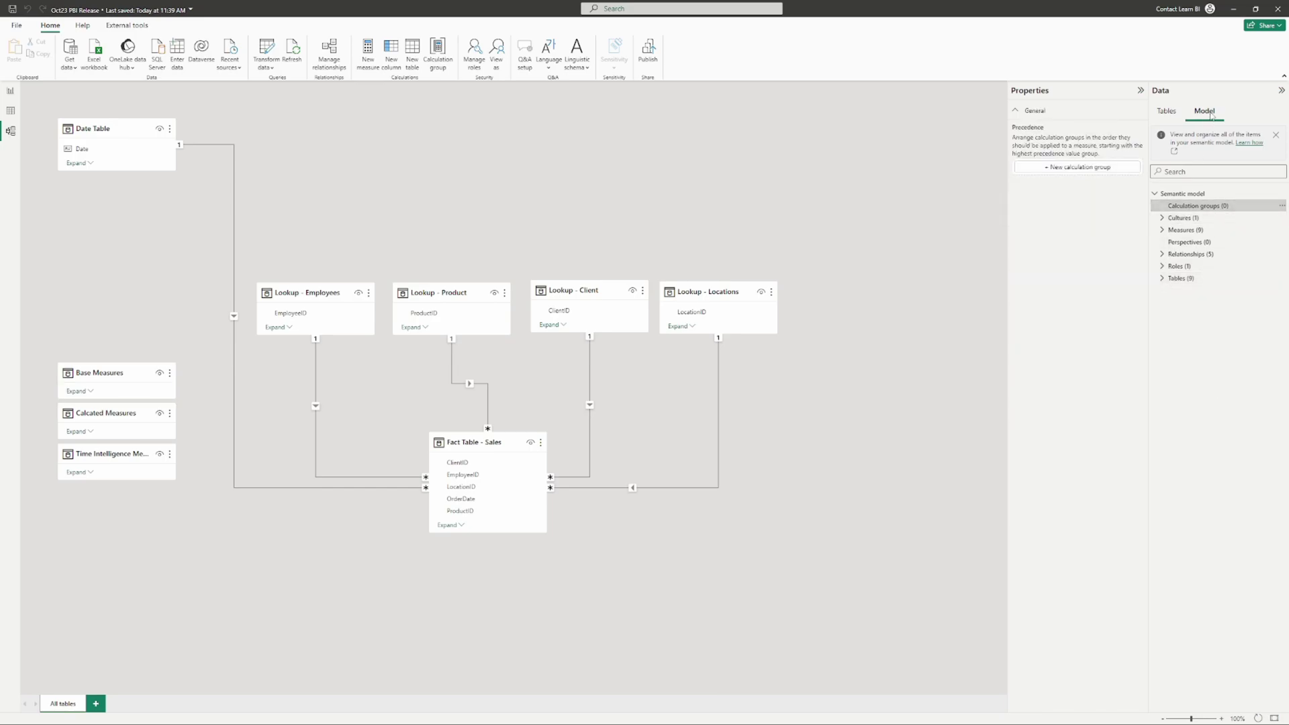
right_click(1204, 208)
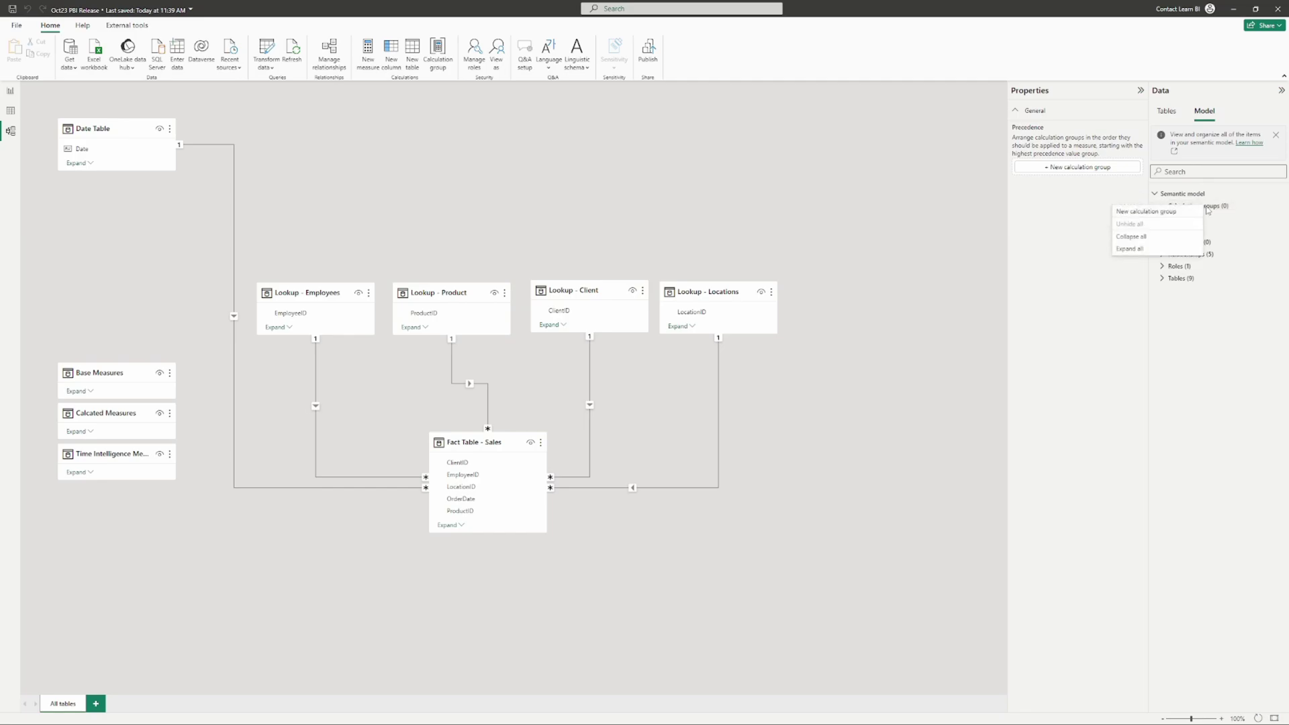
click(1178, 212)
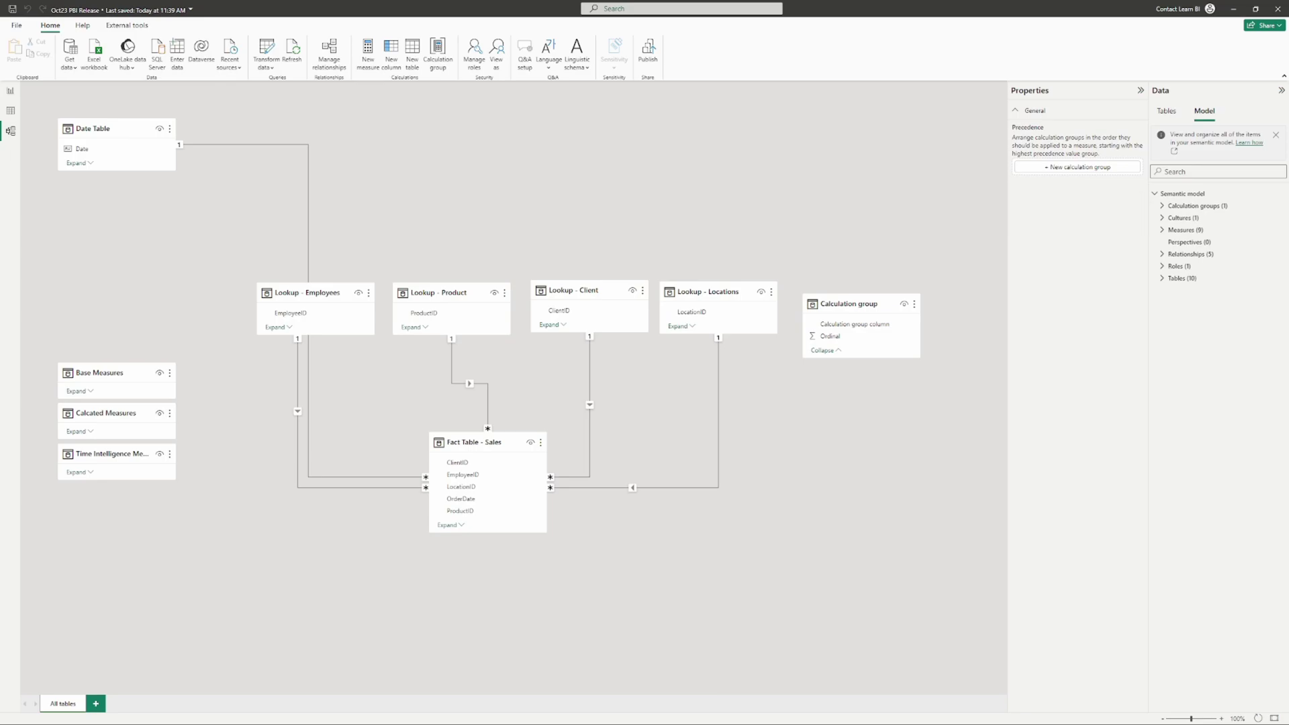
Expand the new calculation group in the model tree and examine the properties of the group and its column.
click(1161, 206)
click(1188, 218)
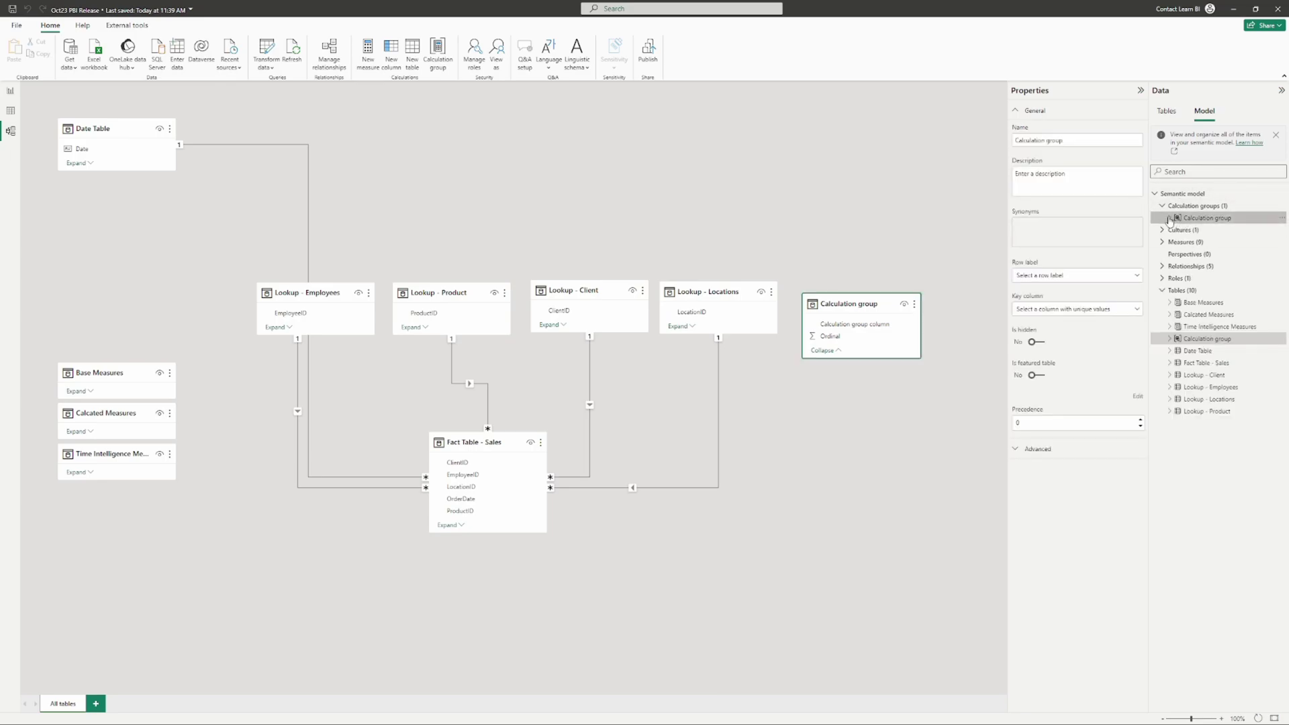
click(1195, 230)
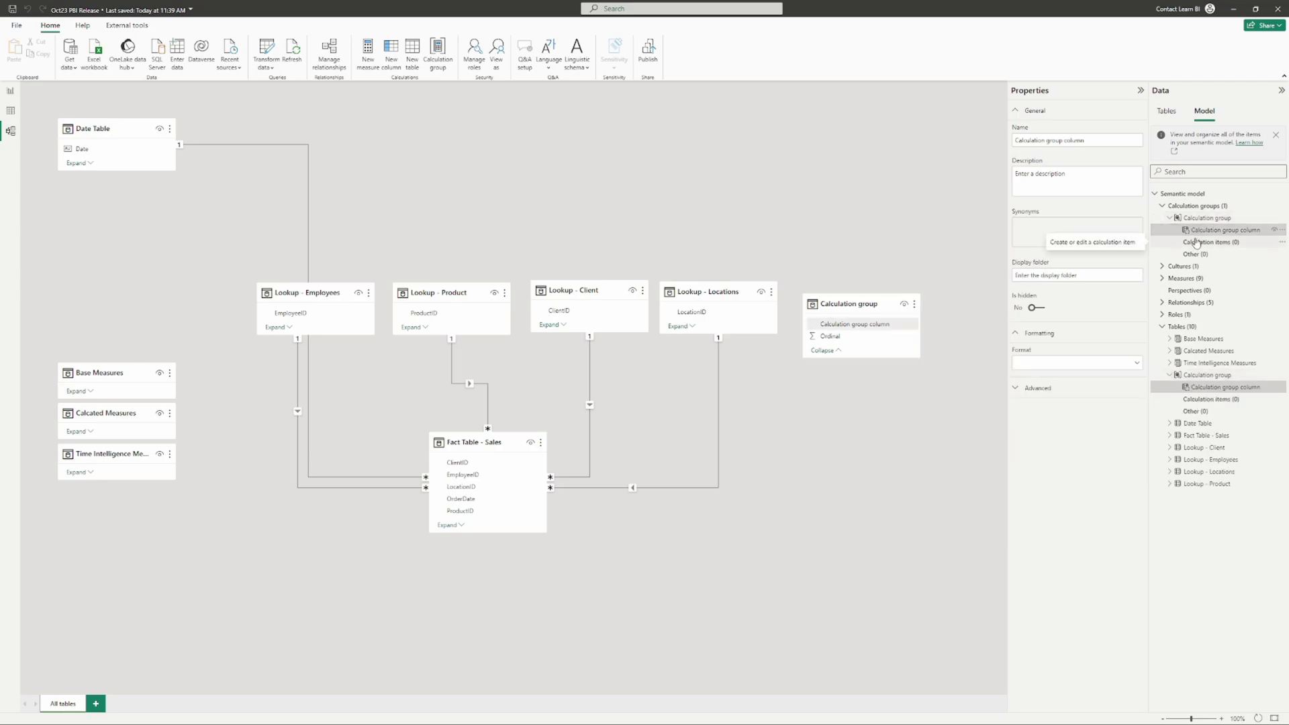
click(1207, 218)
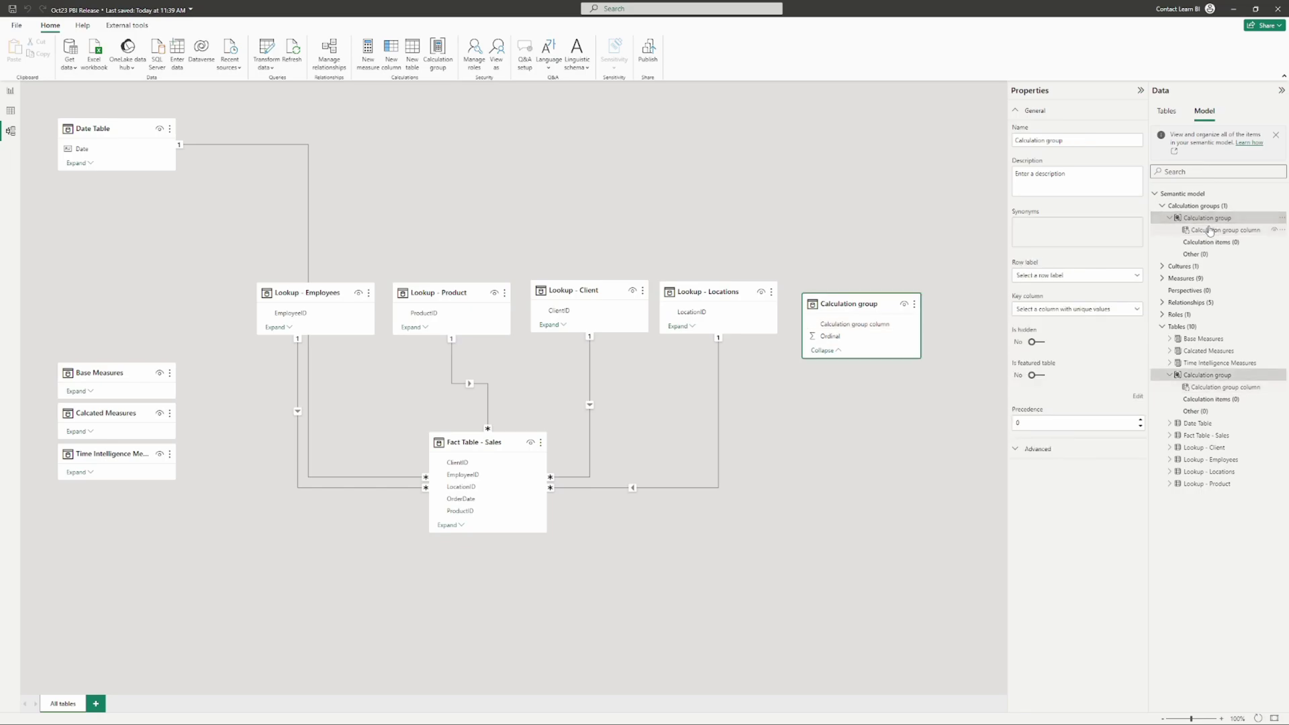
click(1213, 231)
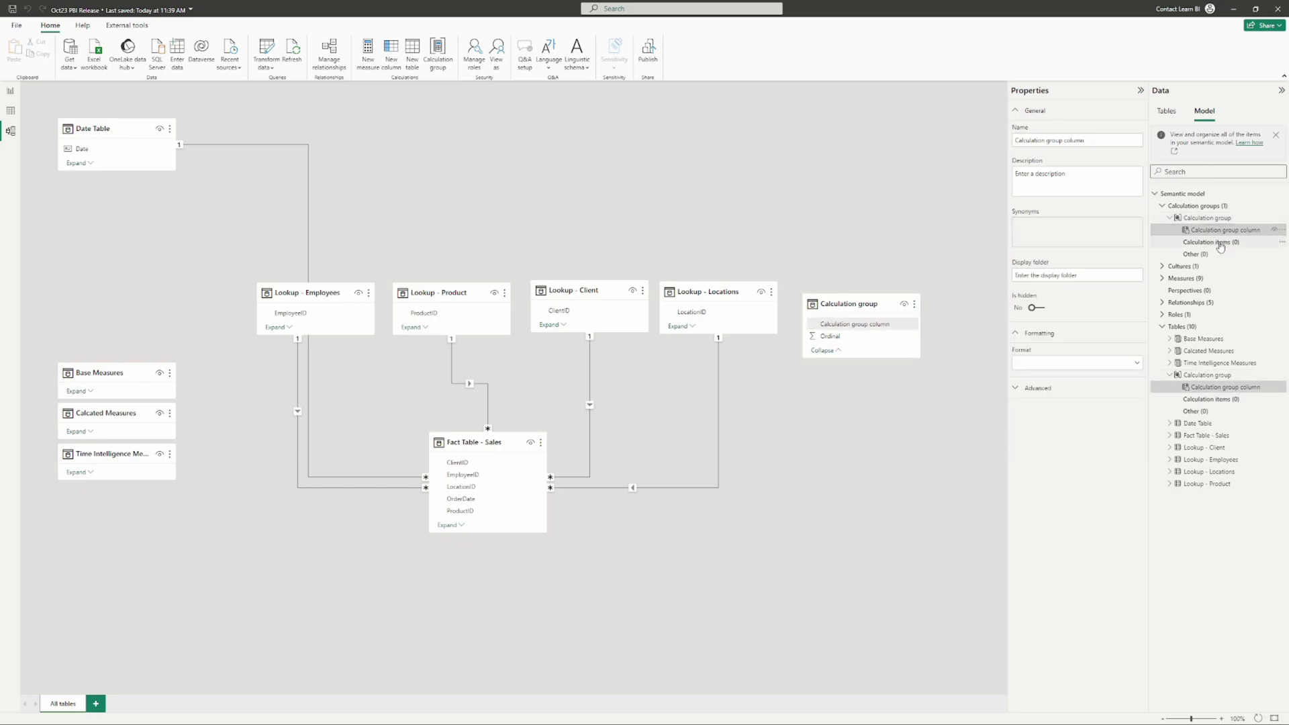
double_click(1216, 218)
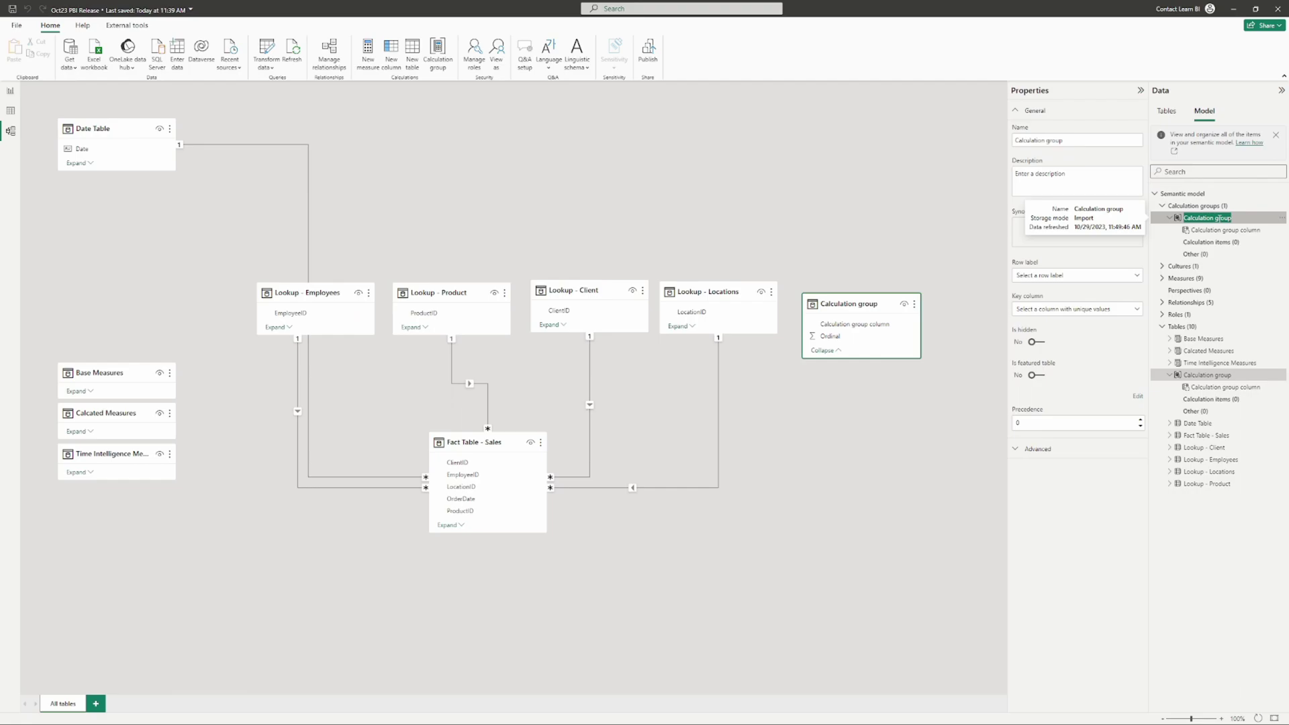
key(Return)
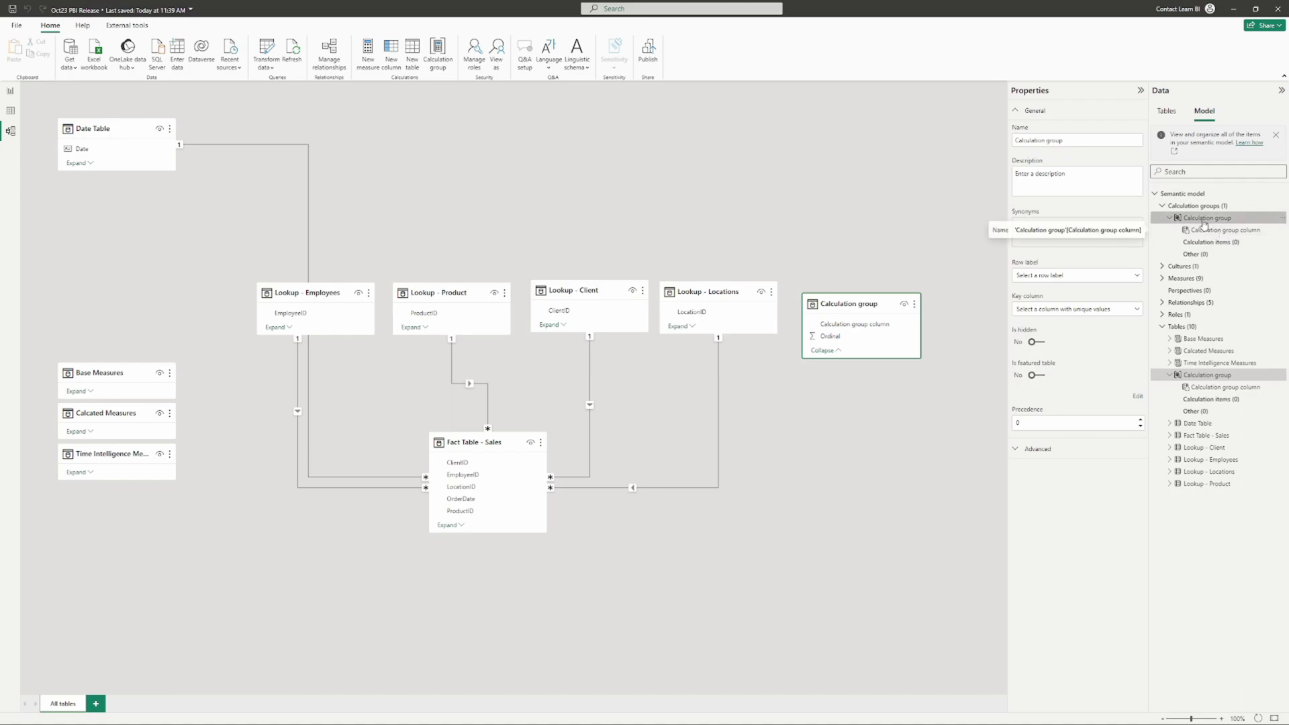
double_click(1212, 221)
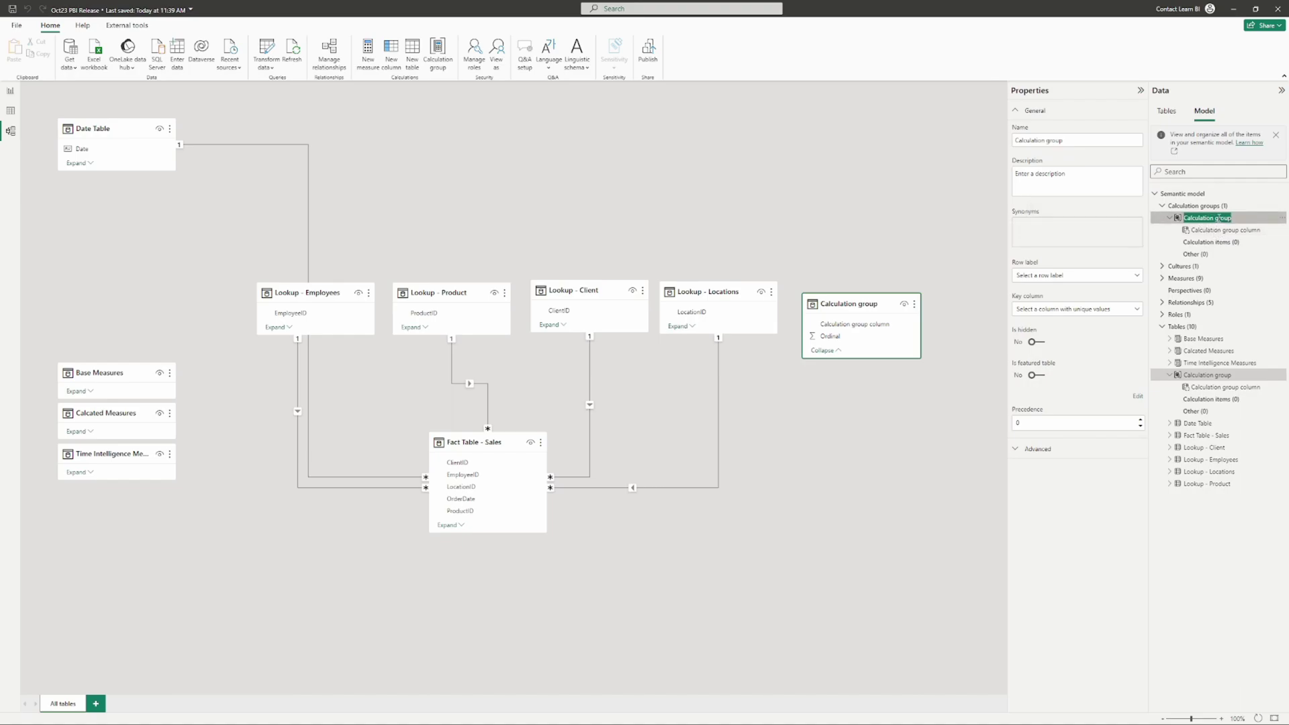
key(Return)
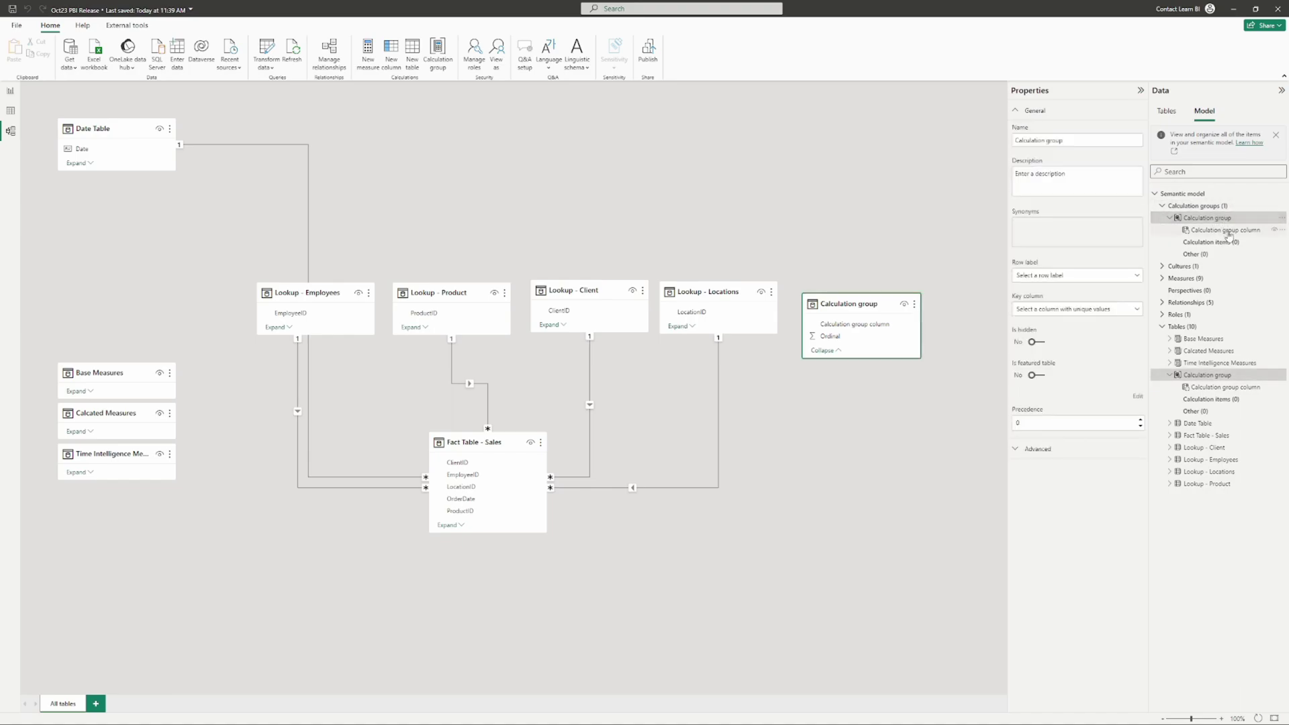
click(1229, 231)
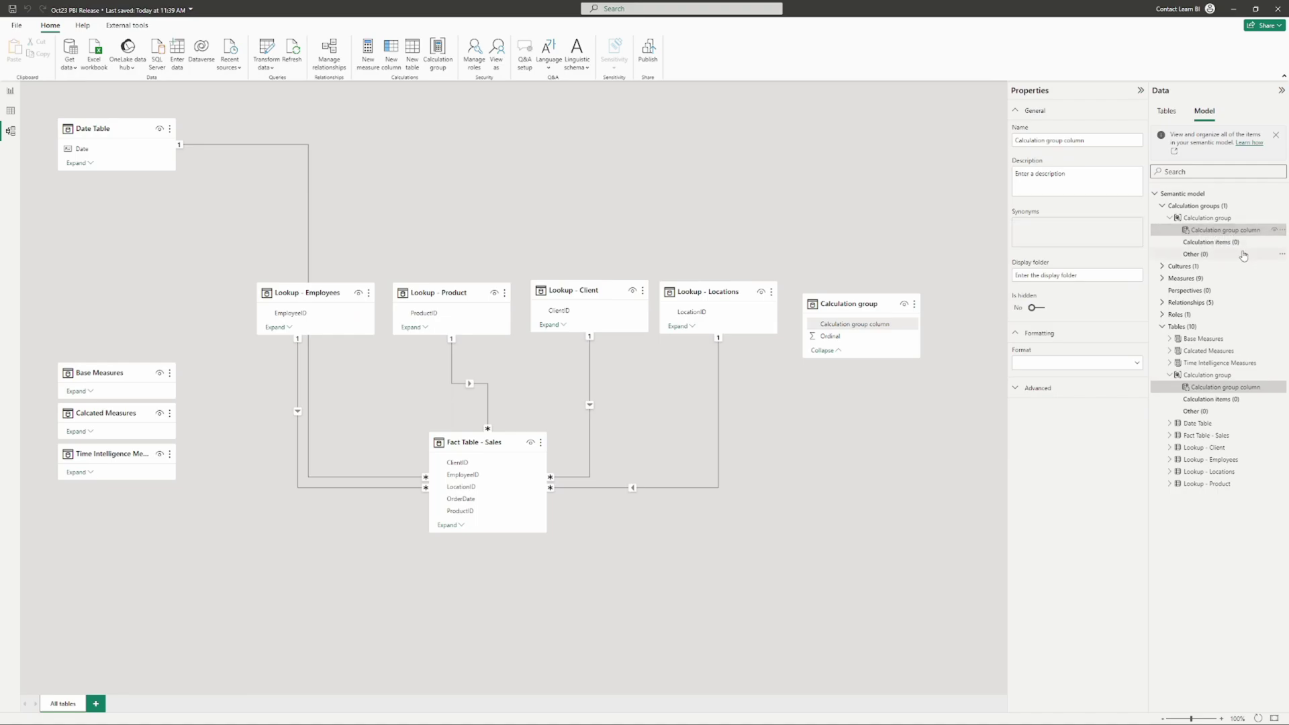
click(1230, 219)
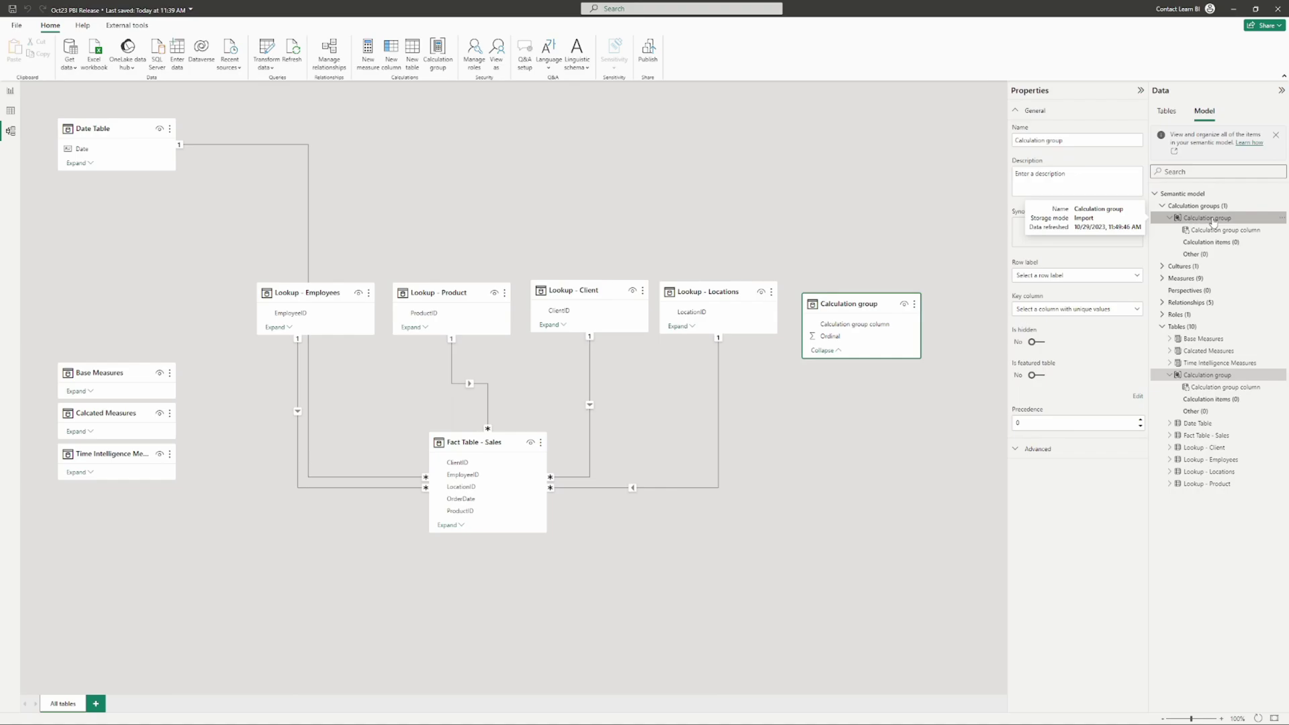
click(1231, 232)
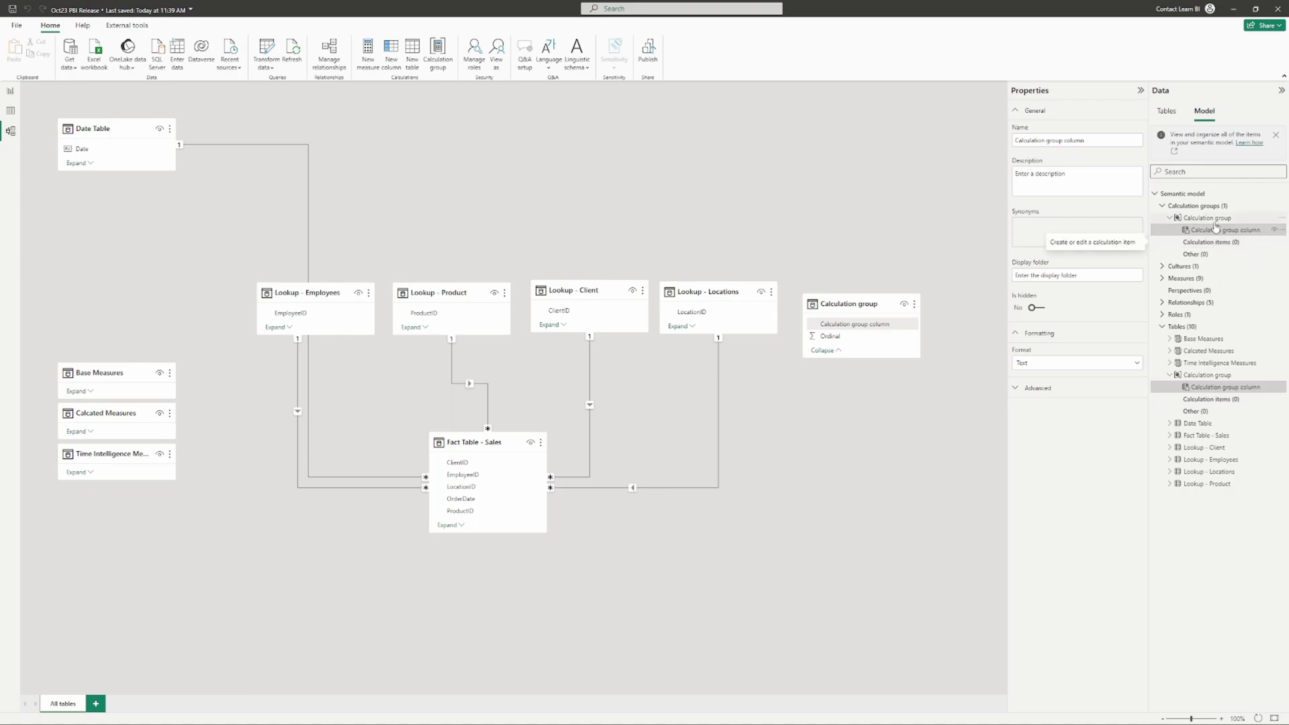
Rename the calculation group as Time Intelligence Calculations.
click(1208, 218)
click(1215, 219)
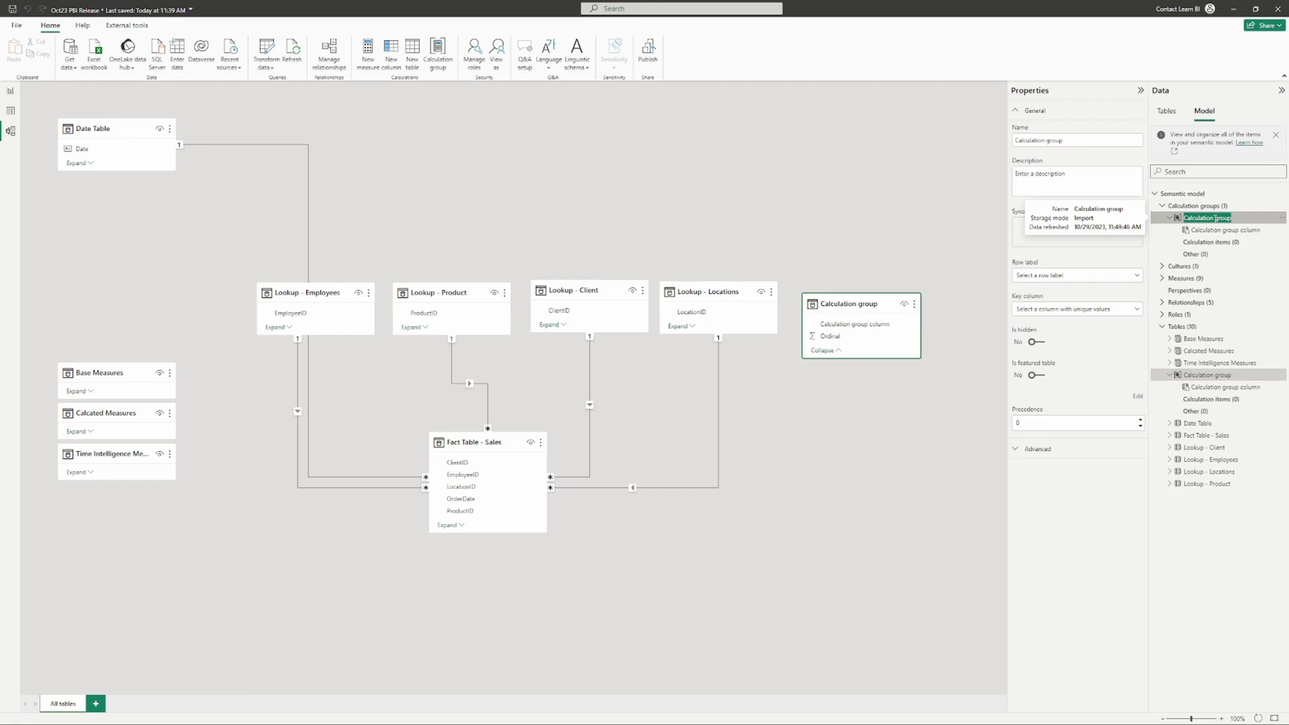
text(Time Intelligence Calculations)
key(Return)
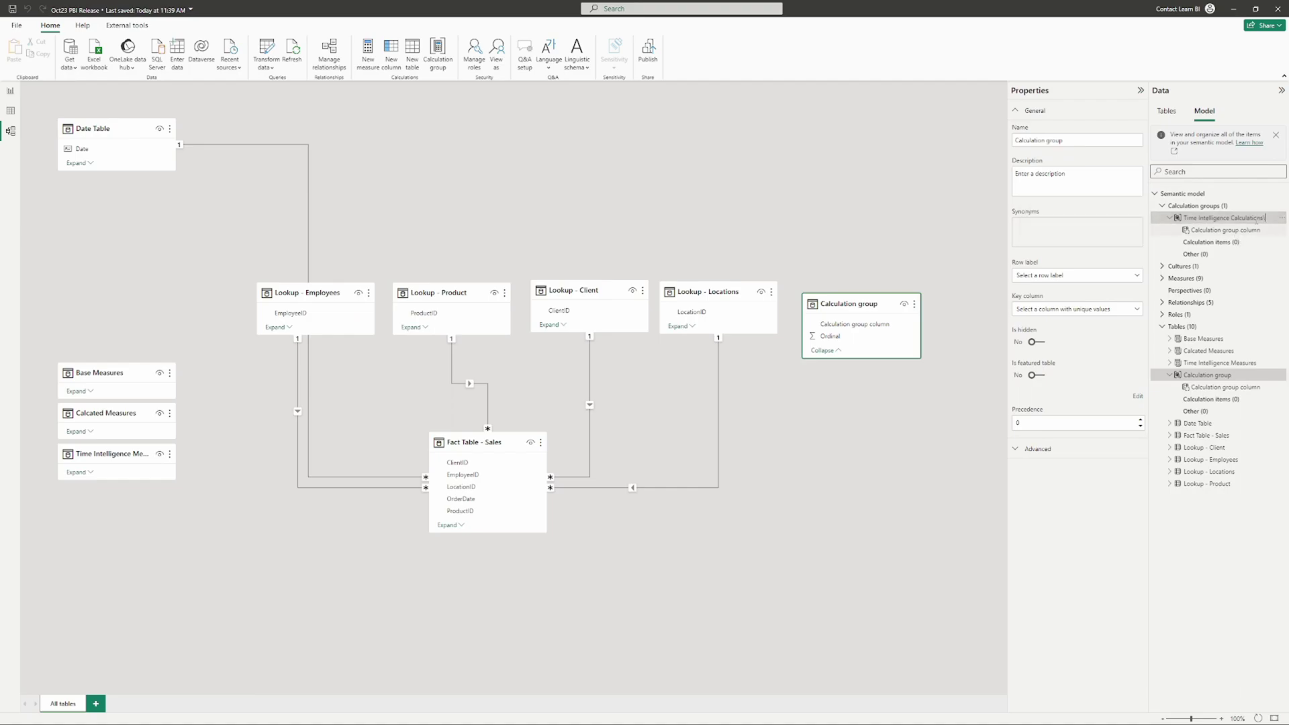
double_click(1223, 219)
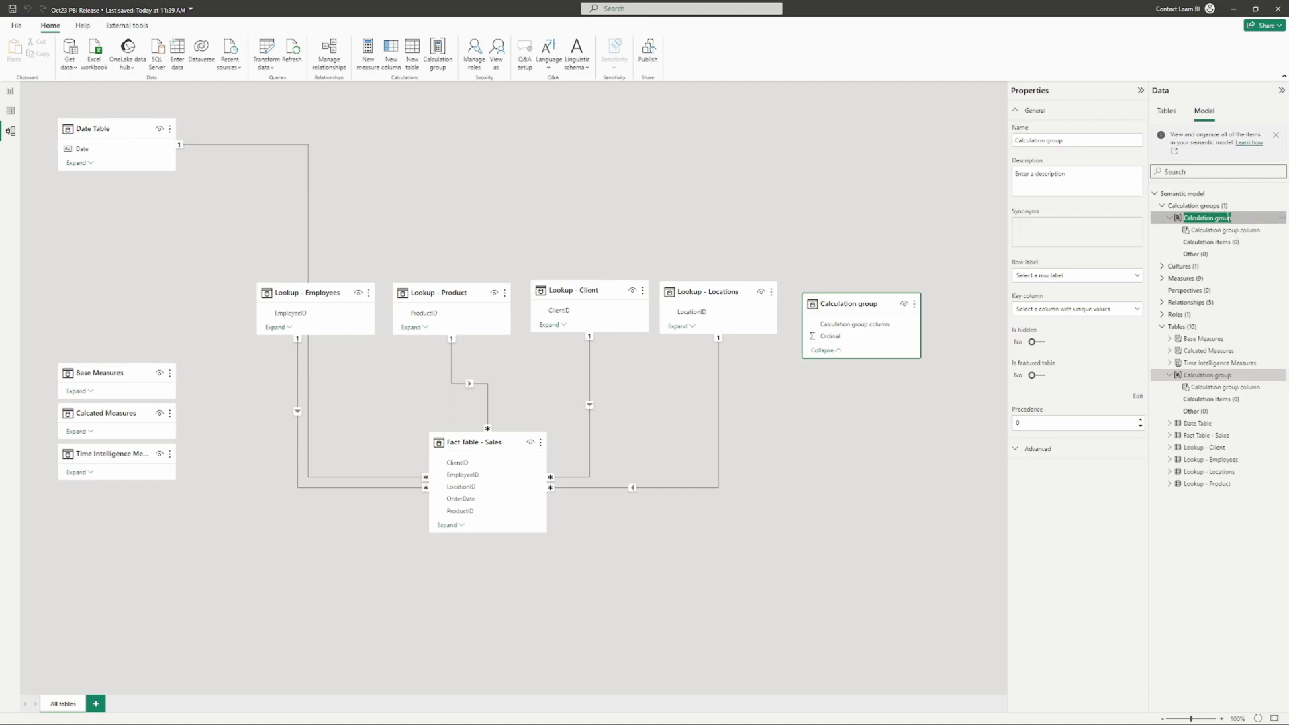
text(Time Intelligence Calculatio)
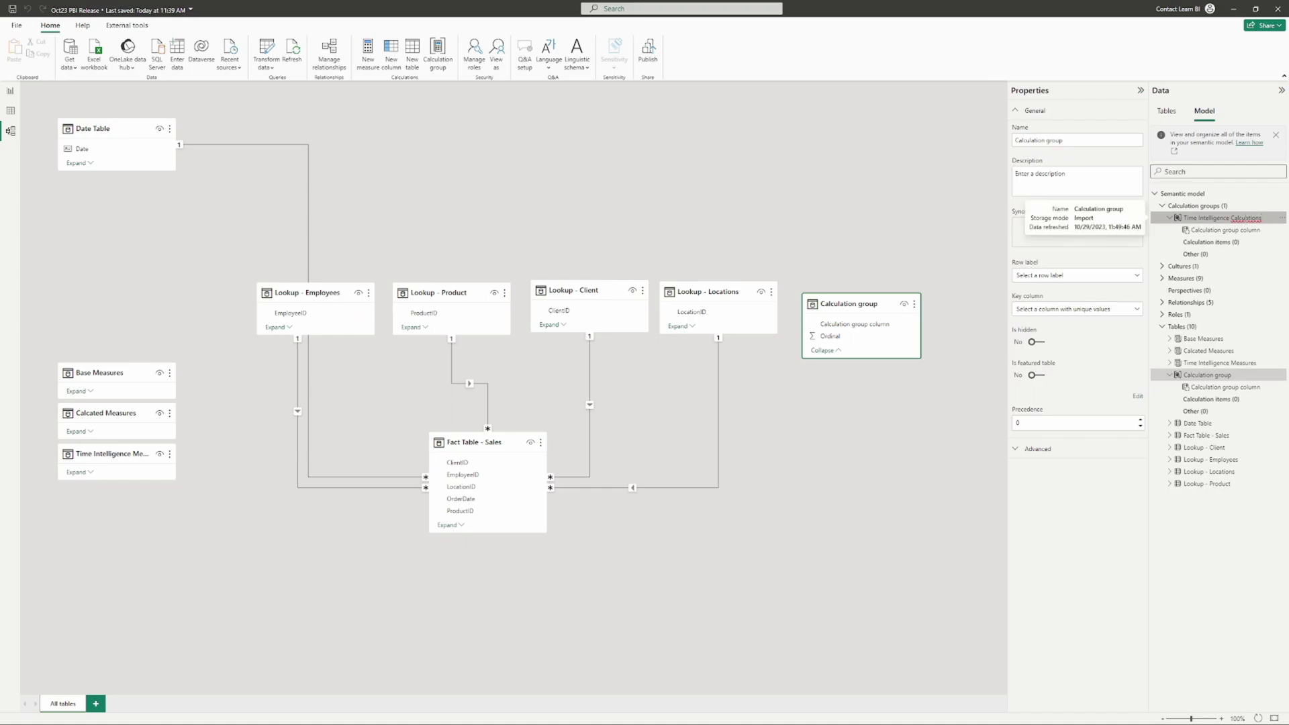
text(l)
key(Return)
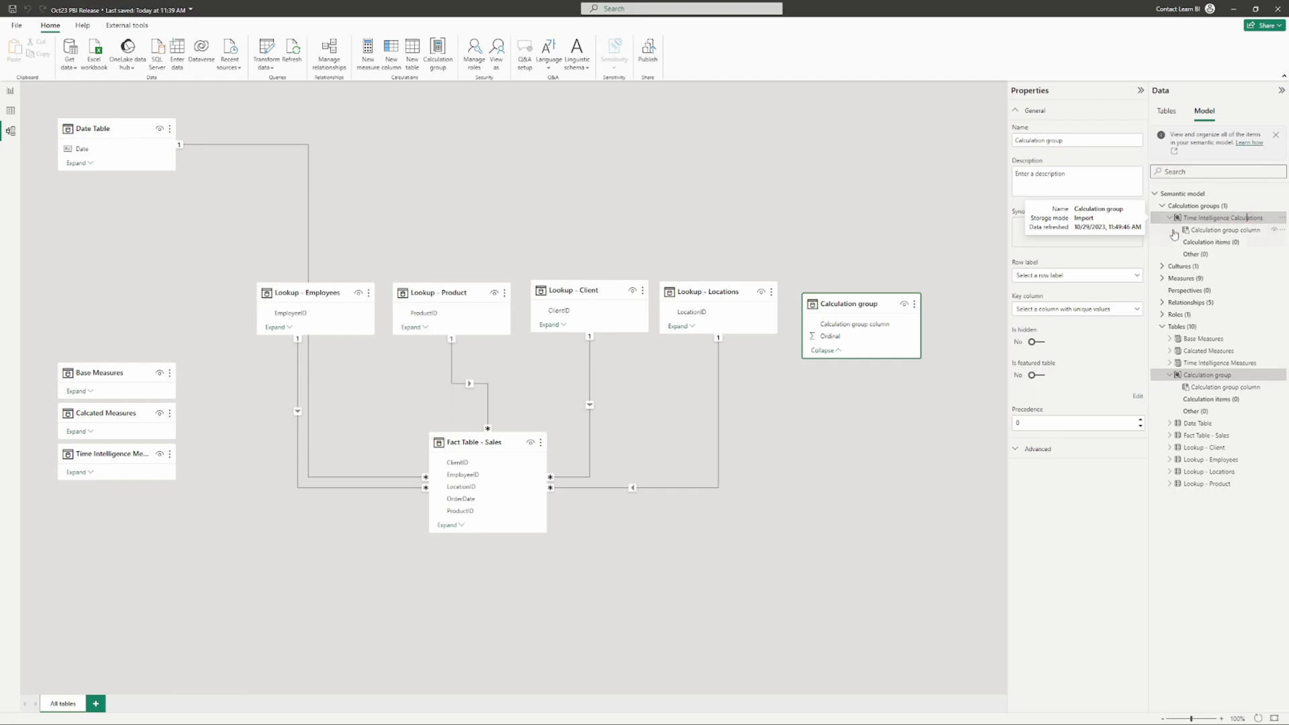
Rename the calculation group column as Time Intelligence.
double_click(1218, 229)
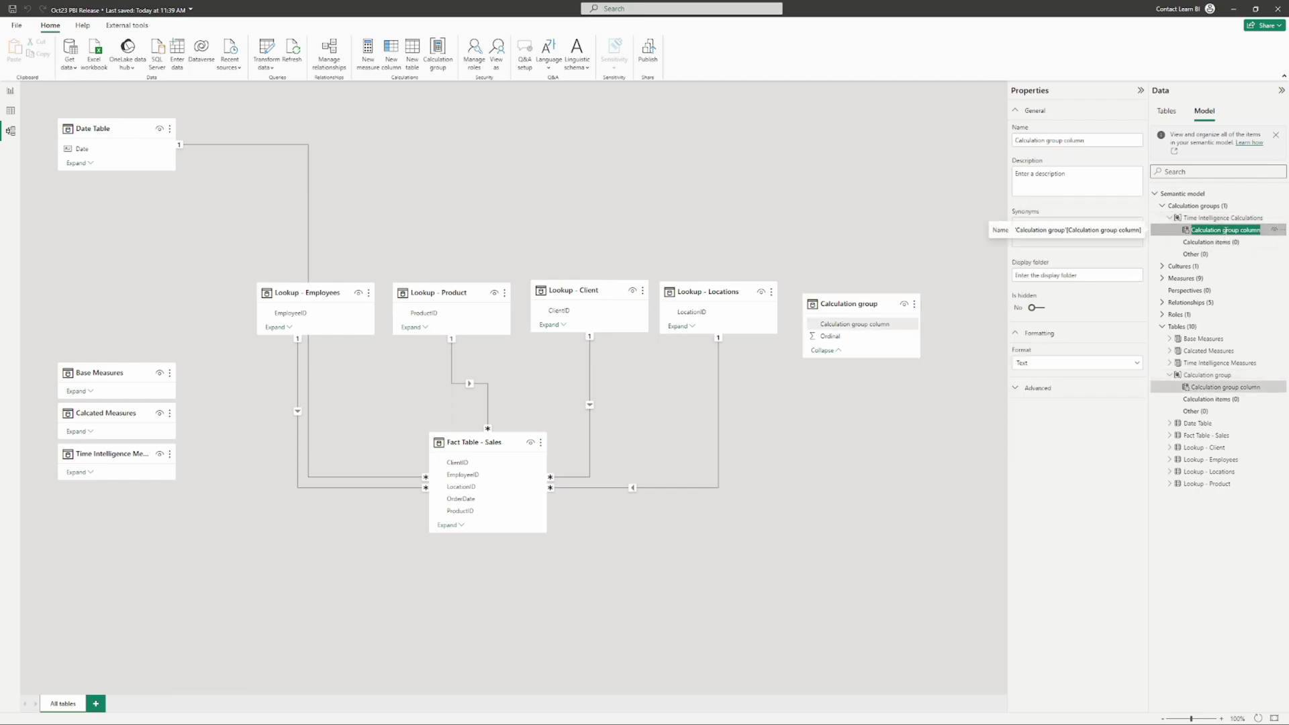
text(Time Intelligence)
click(1215, 243)
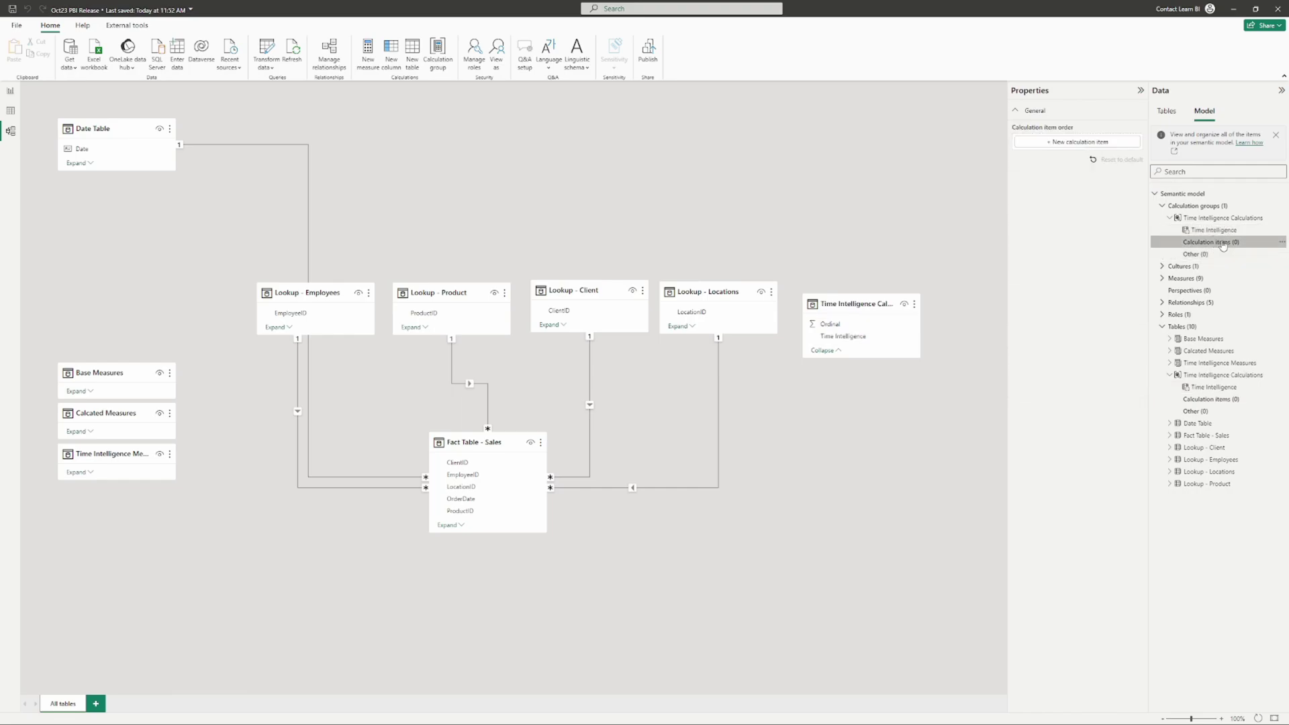
Add a new calculation item to the Time Intelligence Calculations group.
right_click(1216, 243)
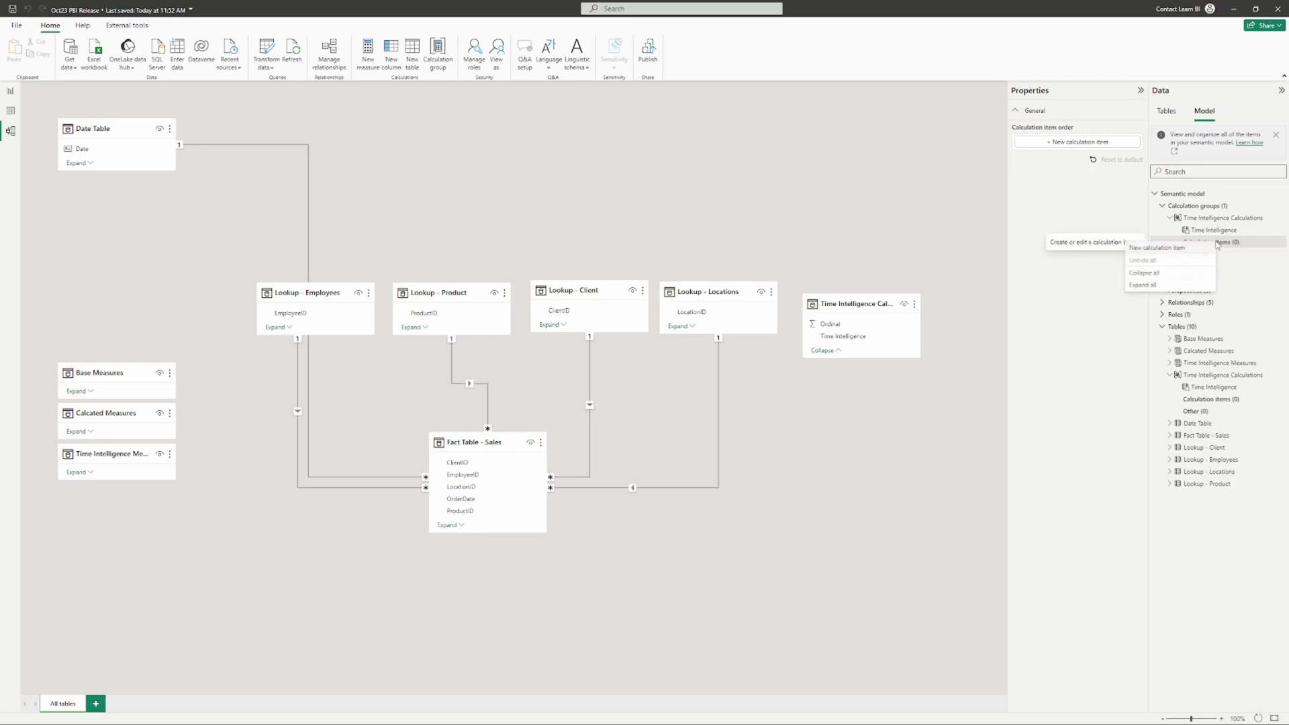
click(1275, 243)
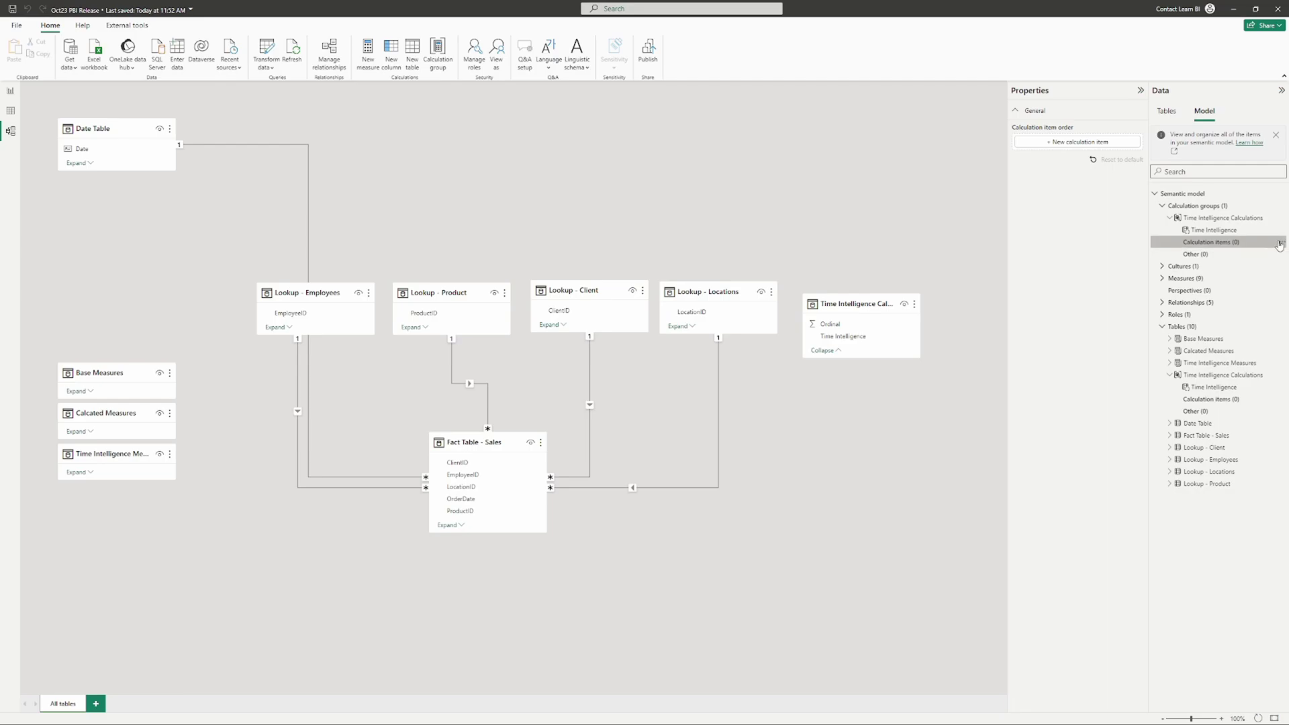
click(1279, 244)
click(1239, 253)
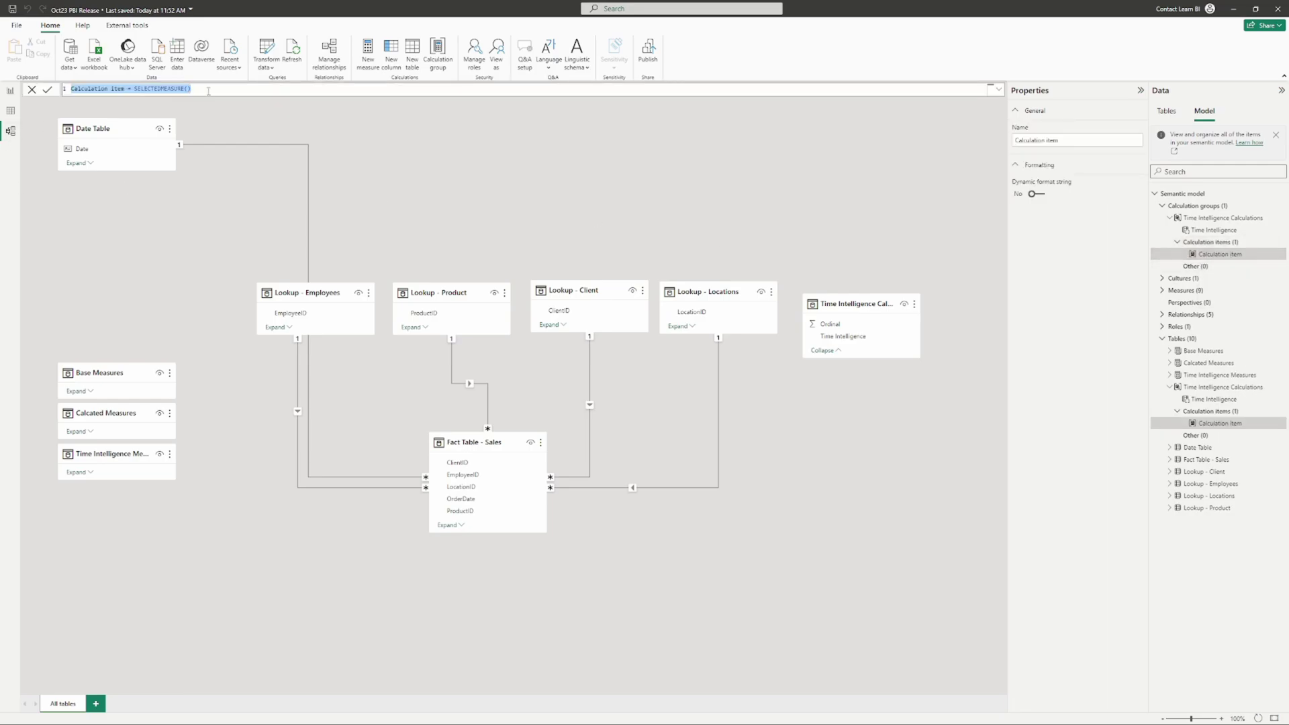
Examine the name and the SELECTEDMEASURE() expression in the new calculation item's formula.
click(208, 91)
shift+click(66, 90)
click(73, 89)
shift+click(125, 89)
click(214, 89)
drag(135, 89, 191, 88)
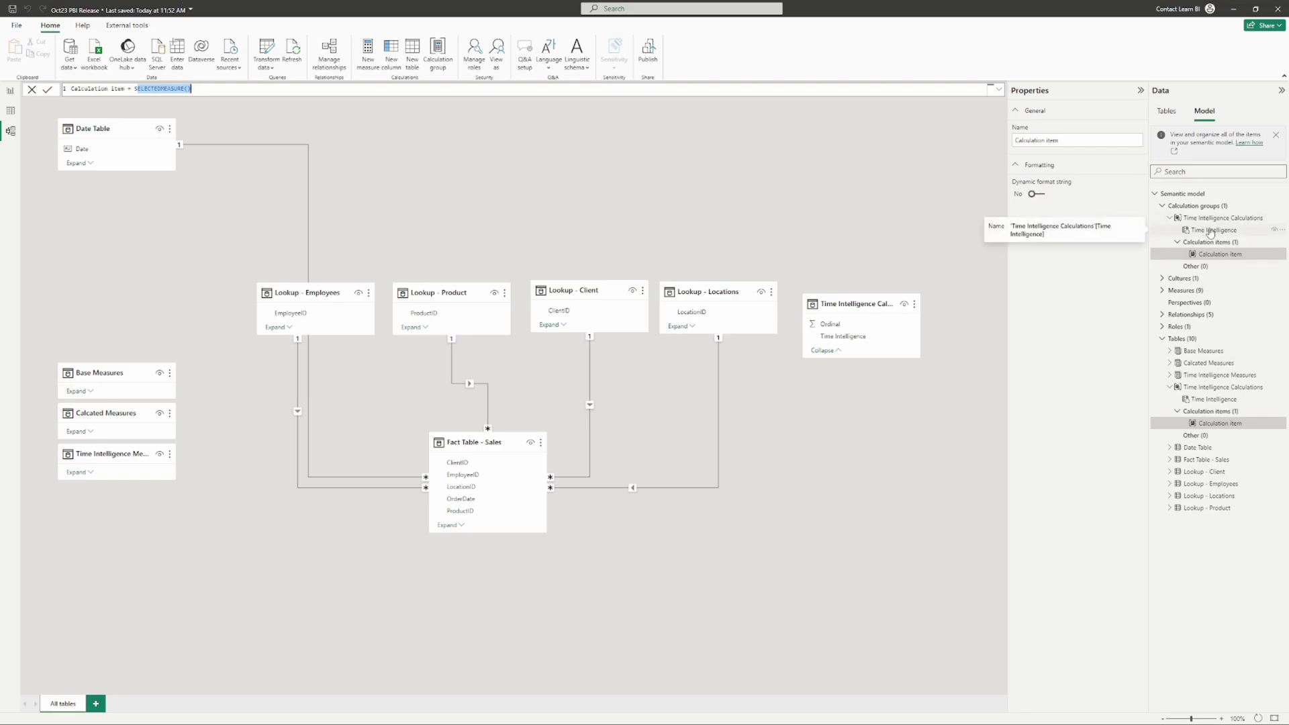
drag(191, 89, 134, 88)
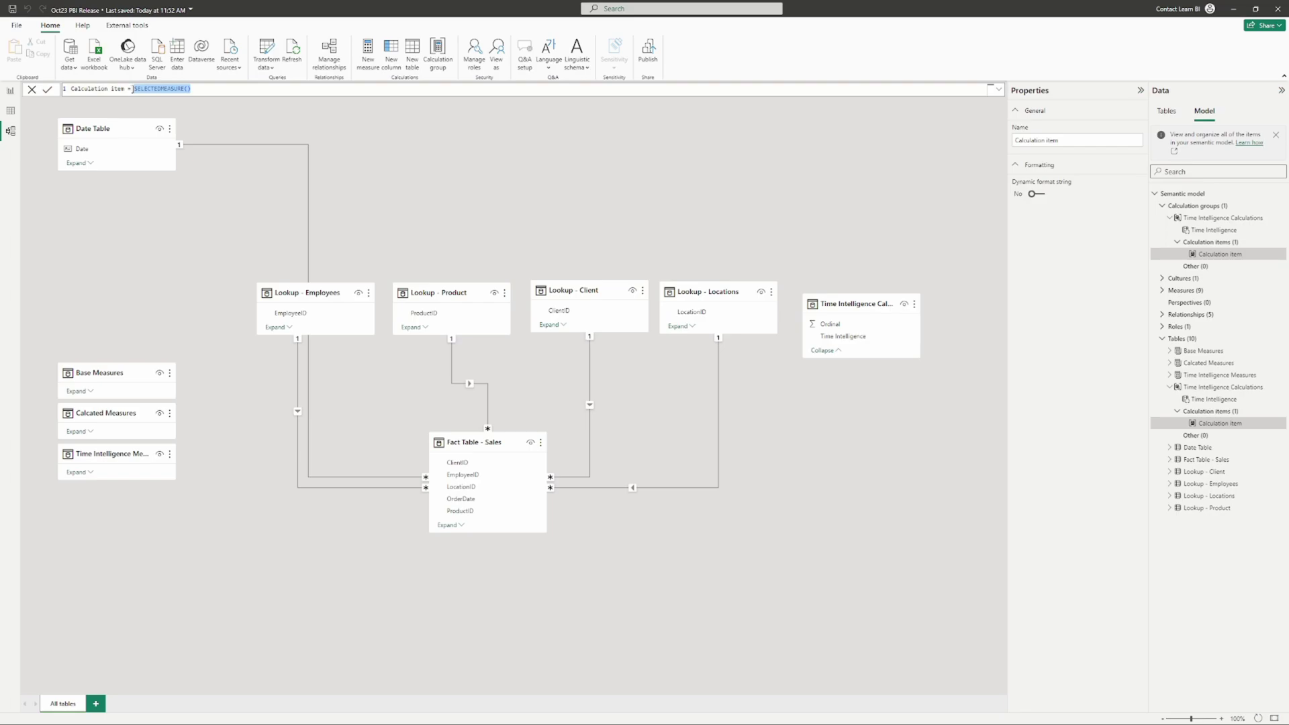
drag(134, 88, 193, 89)
Rename the calculation item as Current in its formula, keeping the SELECTEDMEASURE() expression, and commit it.
drag(192, 88, 52, 94)
click(133, 89)
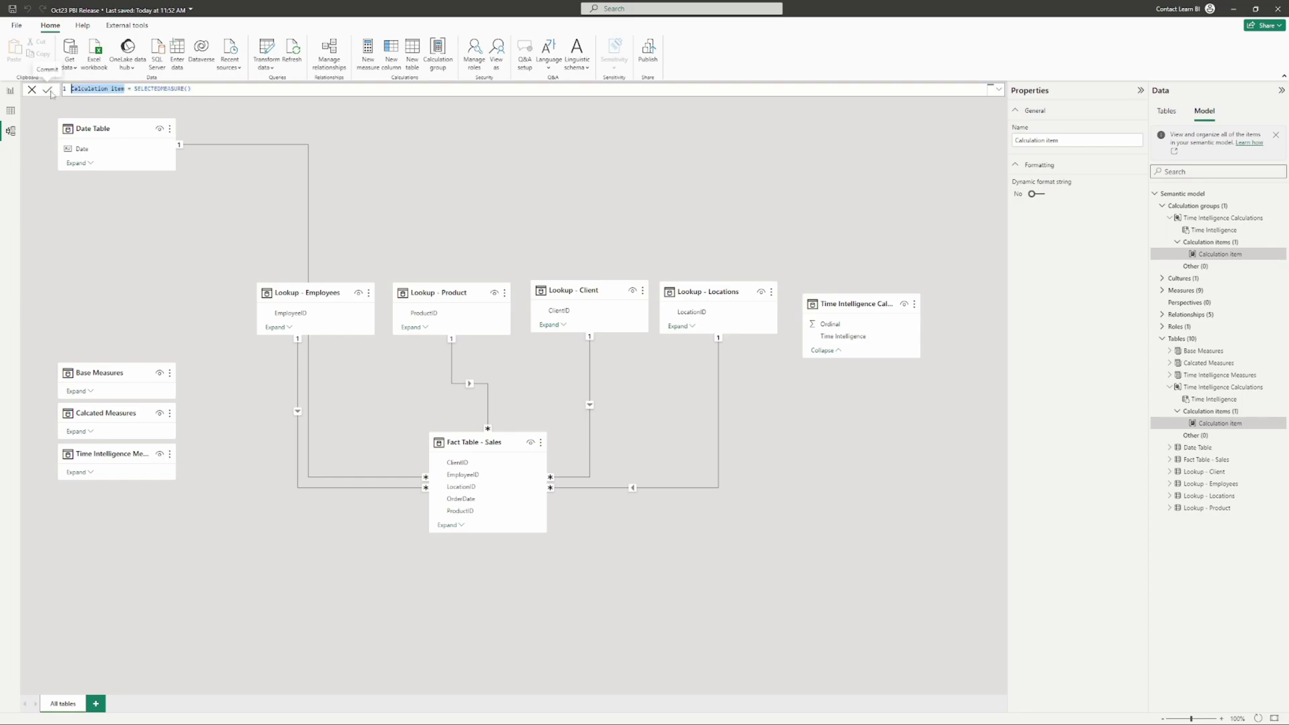
text(Current)
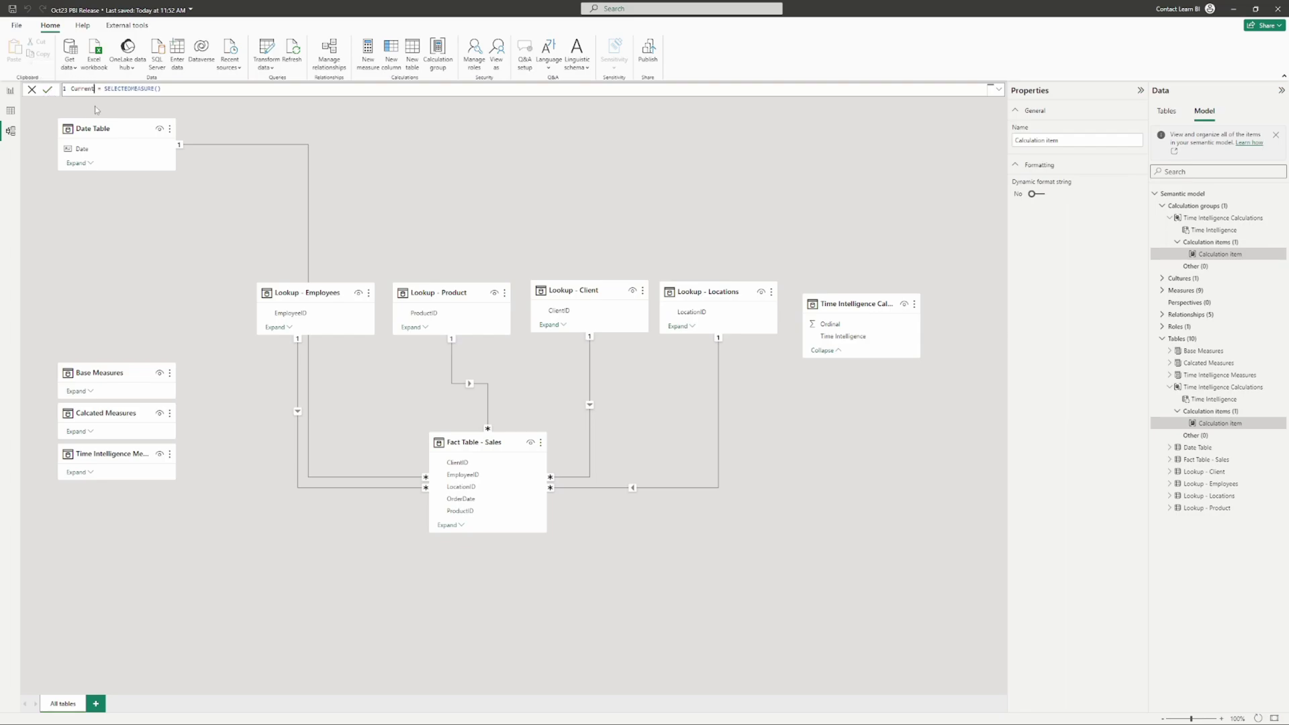
key(Return)
Add another calculation item to the Time Intelligence Calculations group and replace its default formula with the name Rolling 7 =.
right_click(1224, 243)
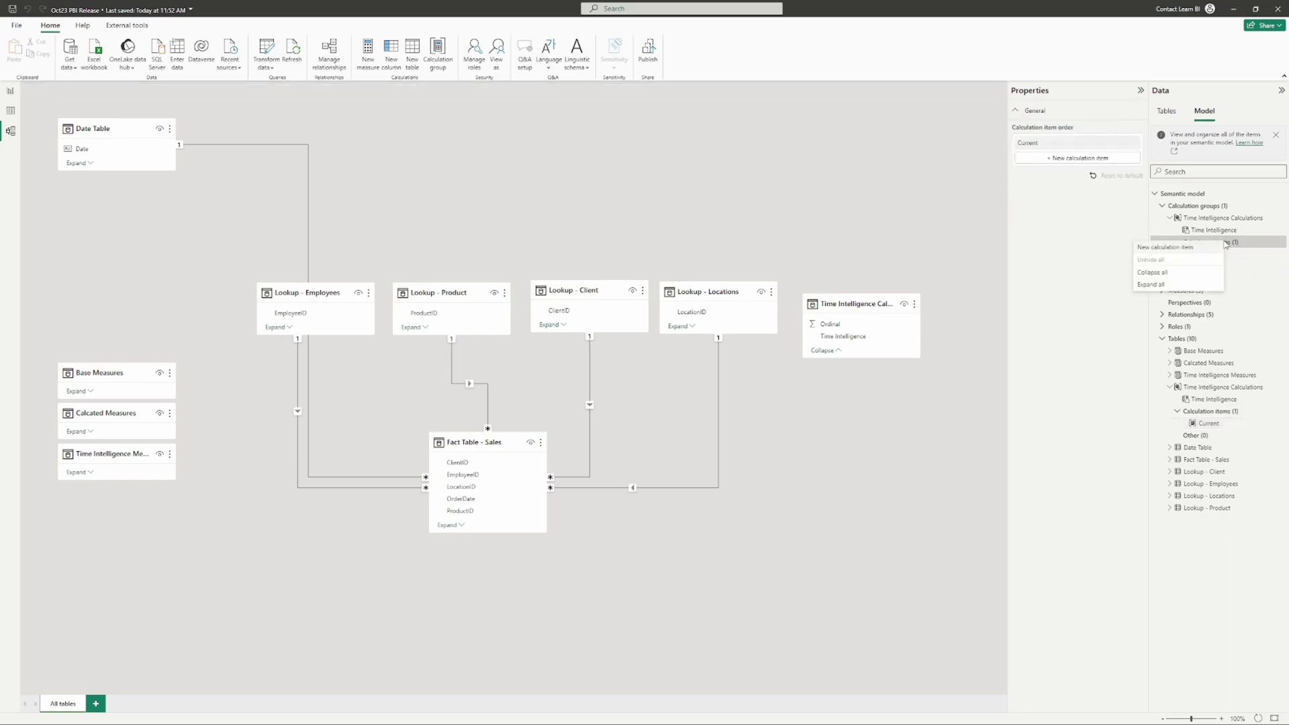
click(1181, 248)
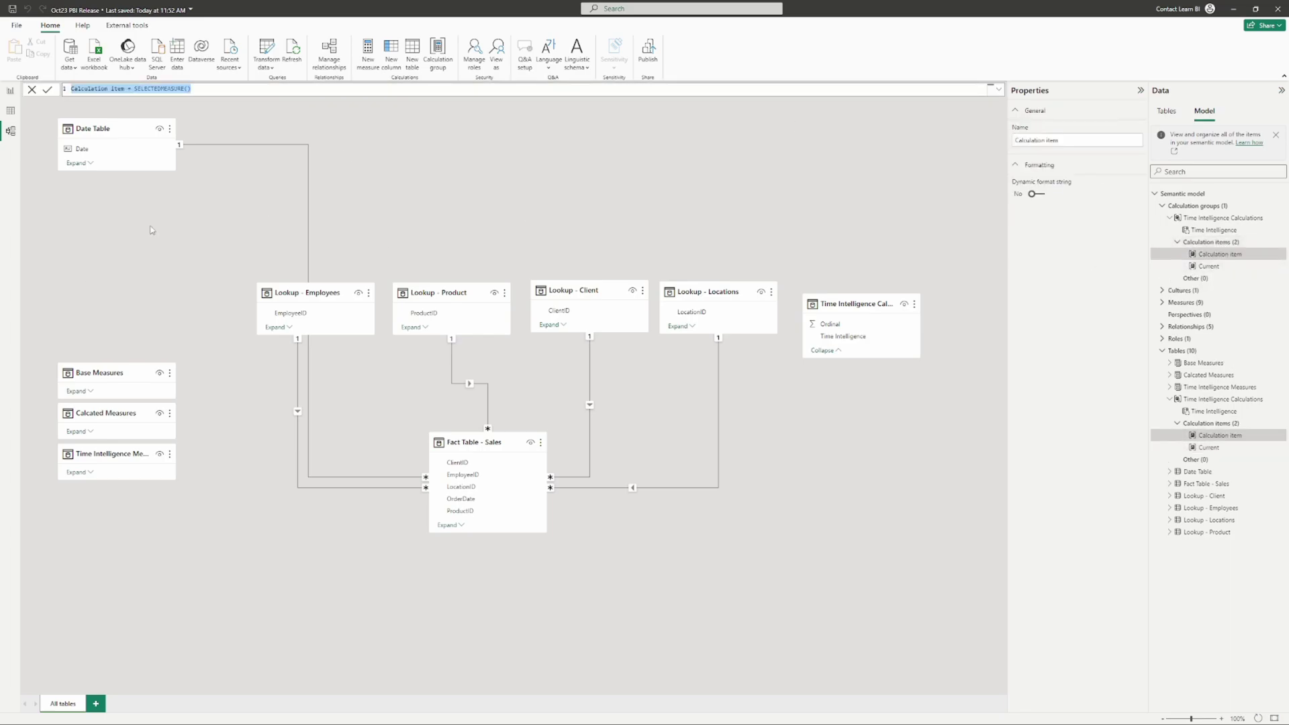
text(Rolling 7 )
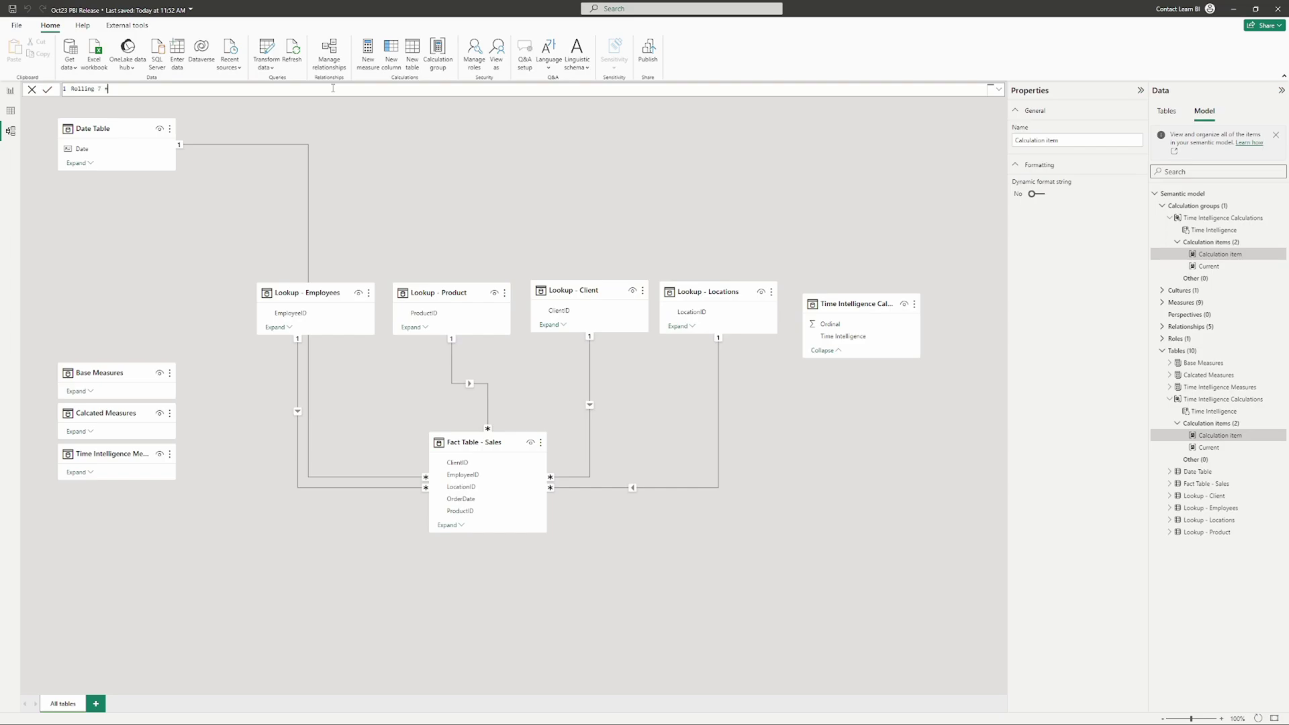
text(=)
key(shift+Return)
Begin the Rolling 7 expression with CALCULATE( SELECTEDMEASURE(), and start a new line for its filter.
text(CALCULATE()
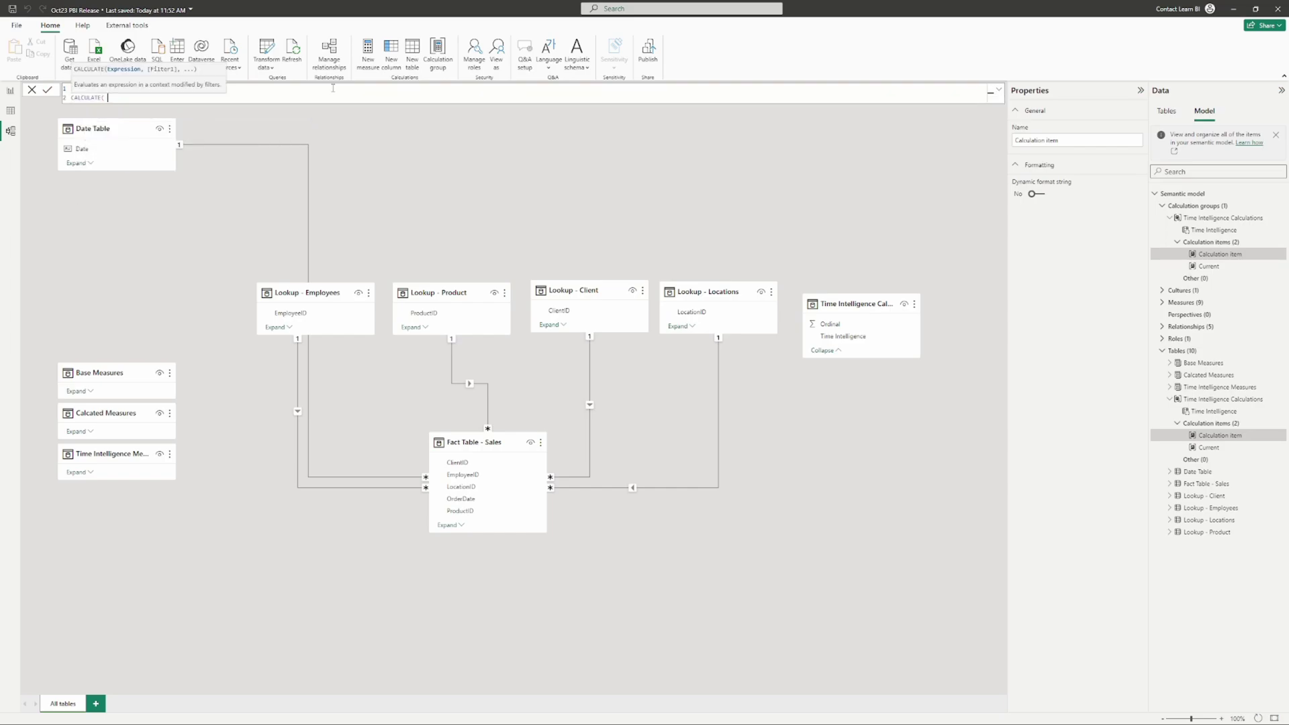
text( selec)
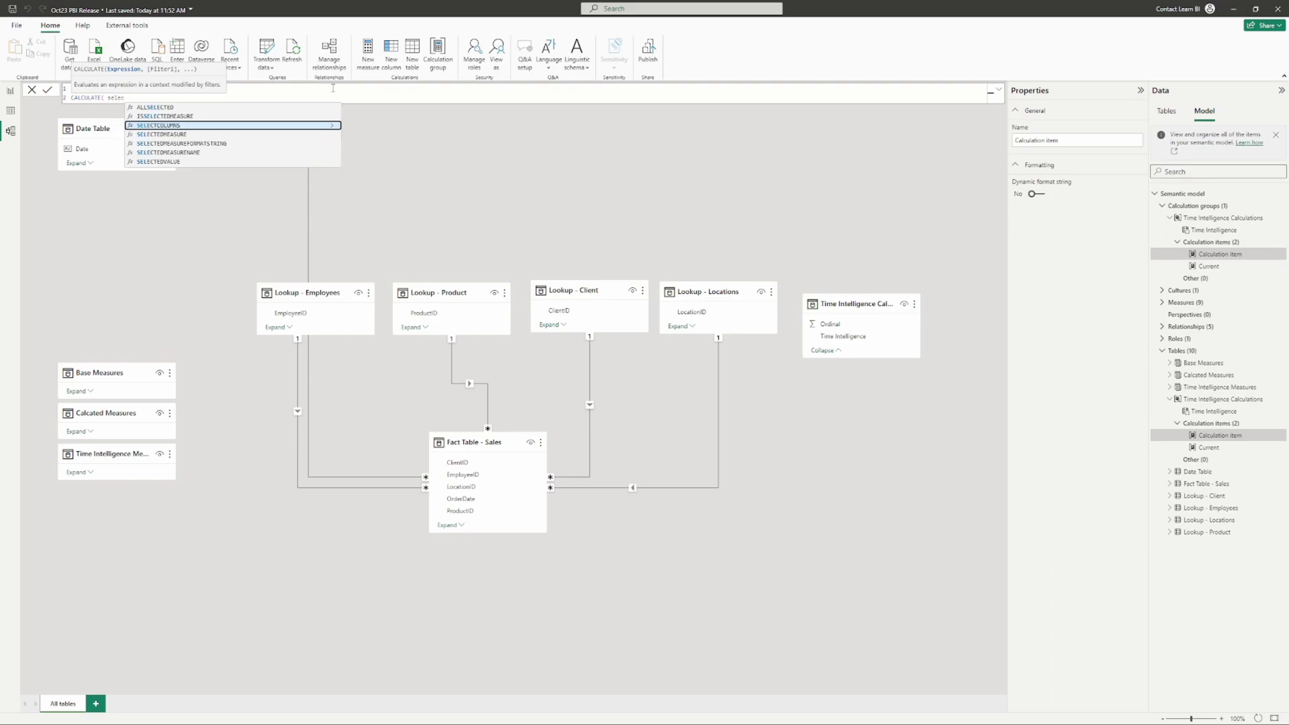
click(194, 135)
text(,)
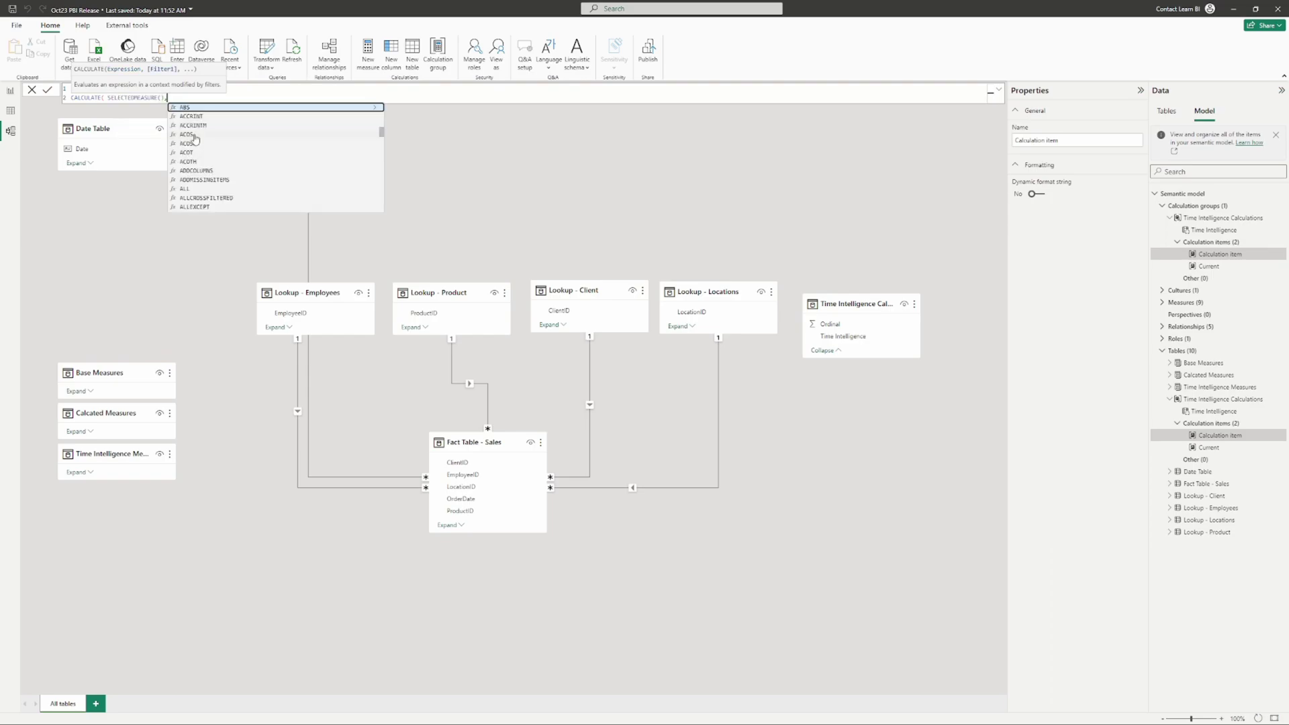
key(shift+Return)
key(Escape)
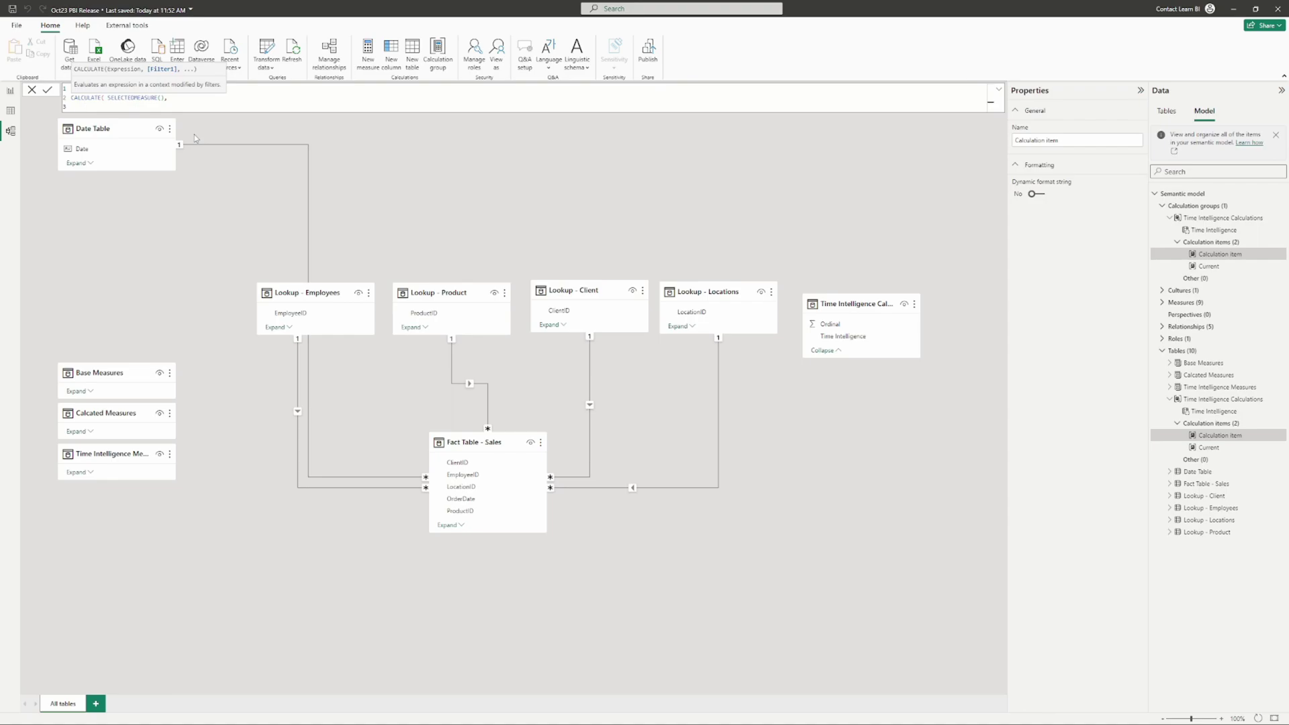
Start the filter condition as 'Date Table'[Date] > IF( MAX( 'Date Table'[Date]) > TODAY().
text(date t)
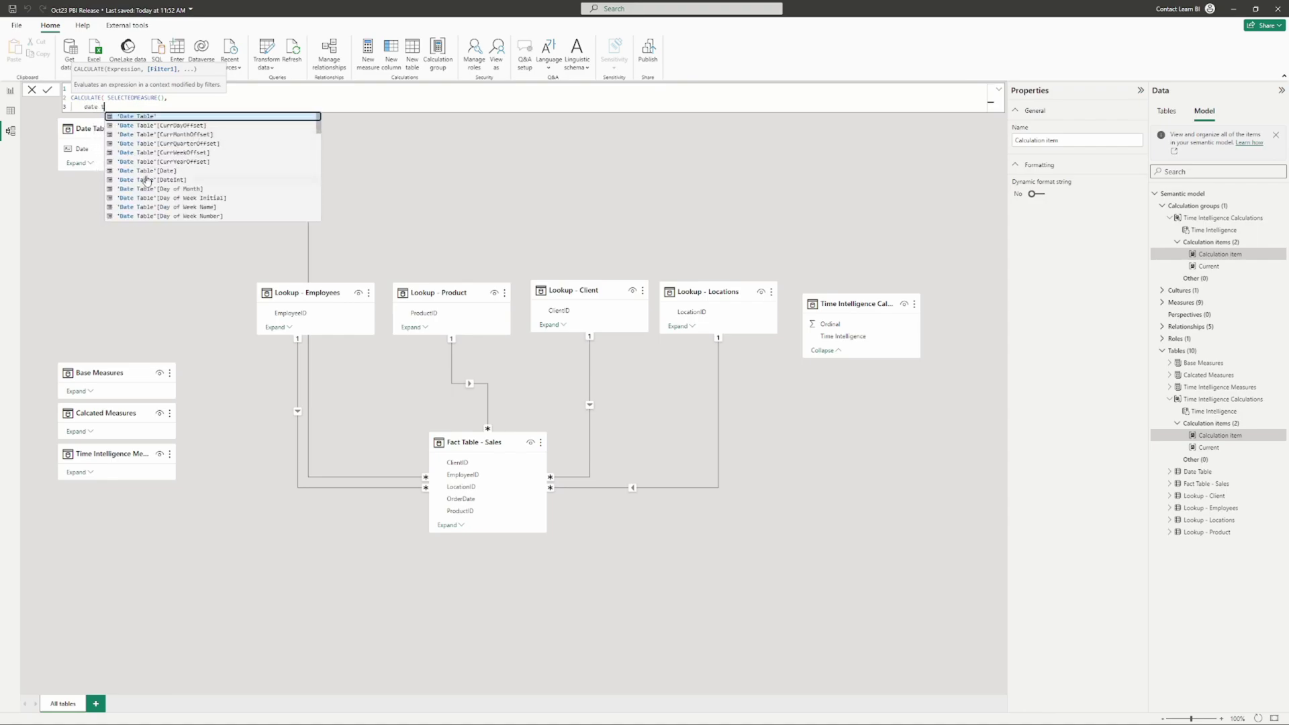
click(169, 172)
text(> if)
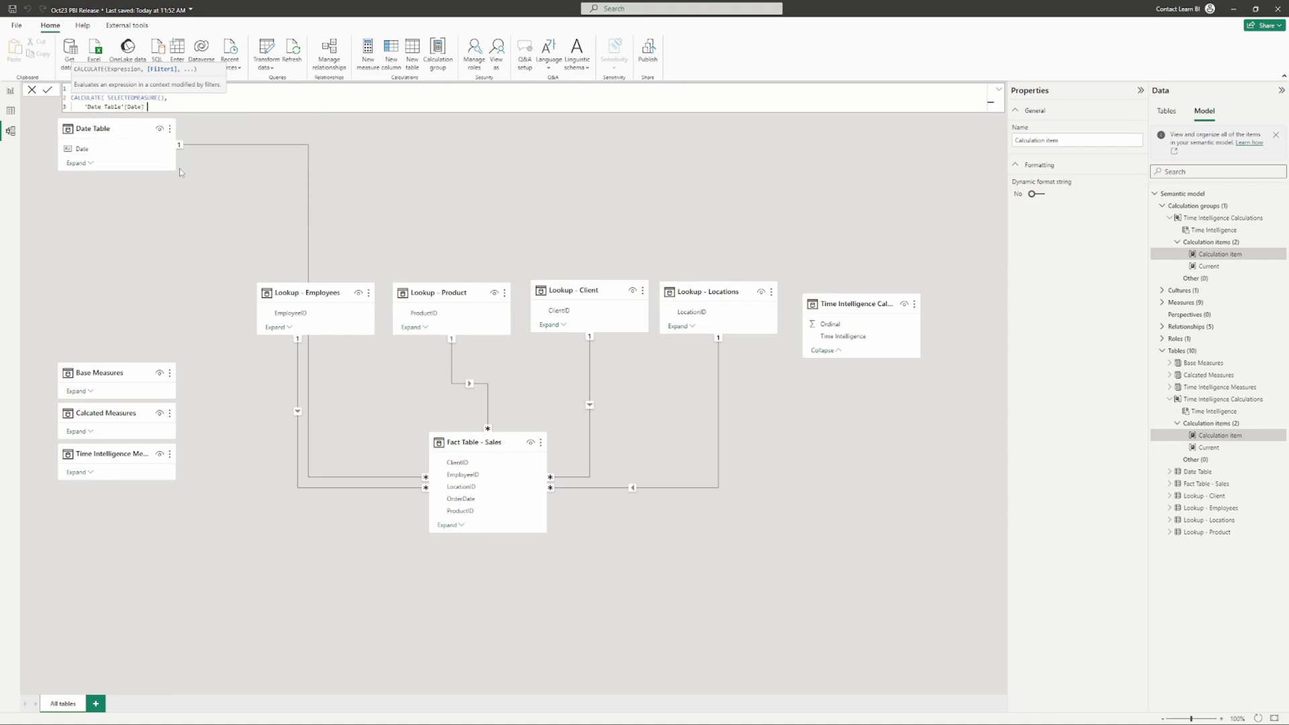
text(( max)
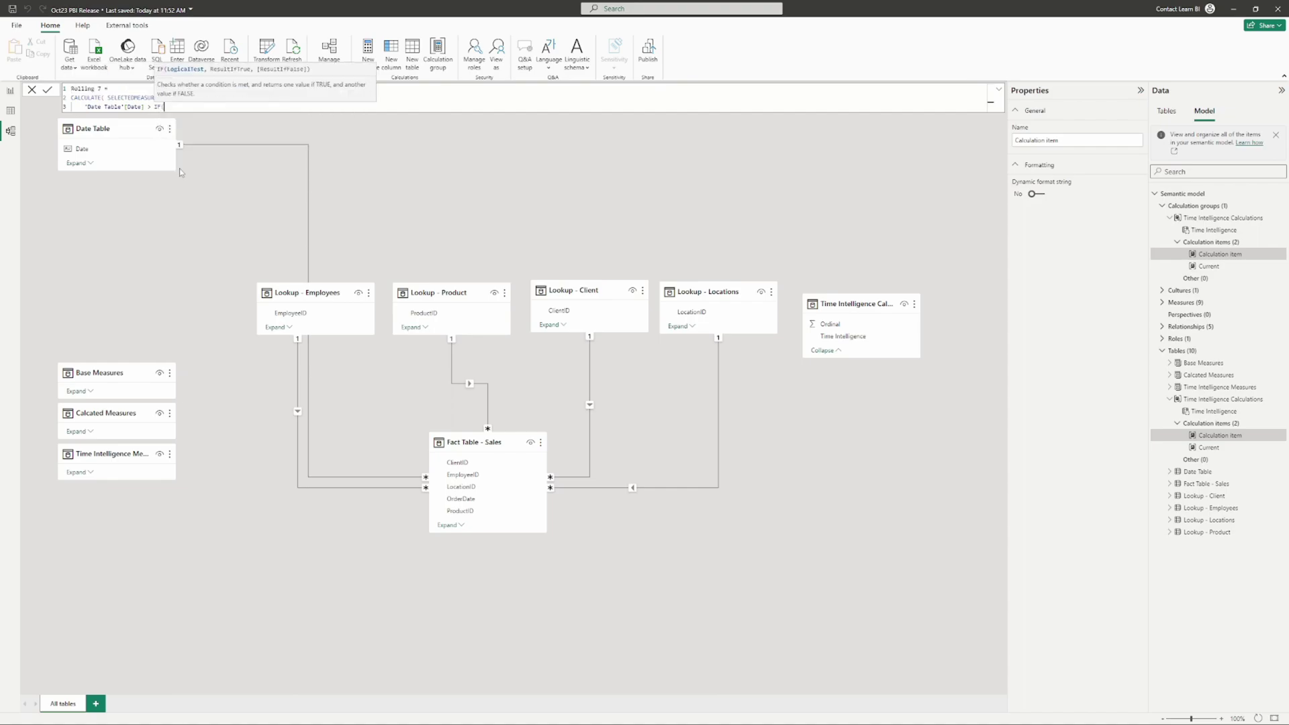
text(( date t)
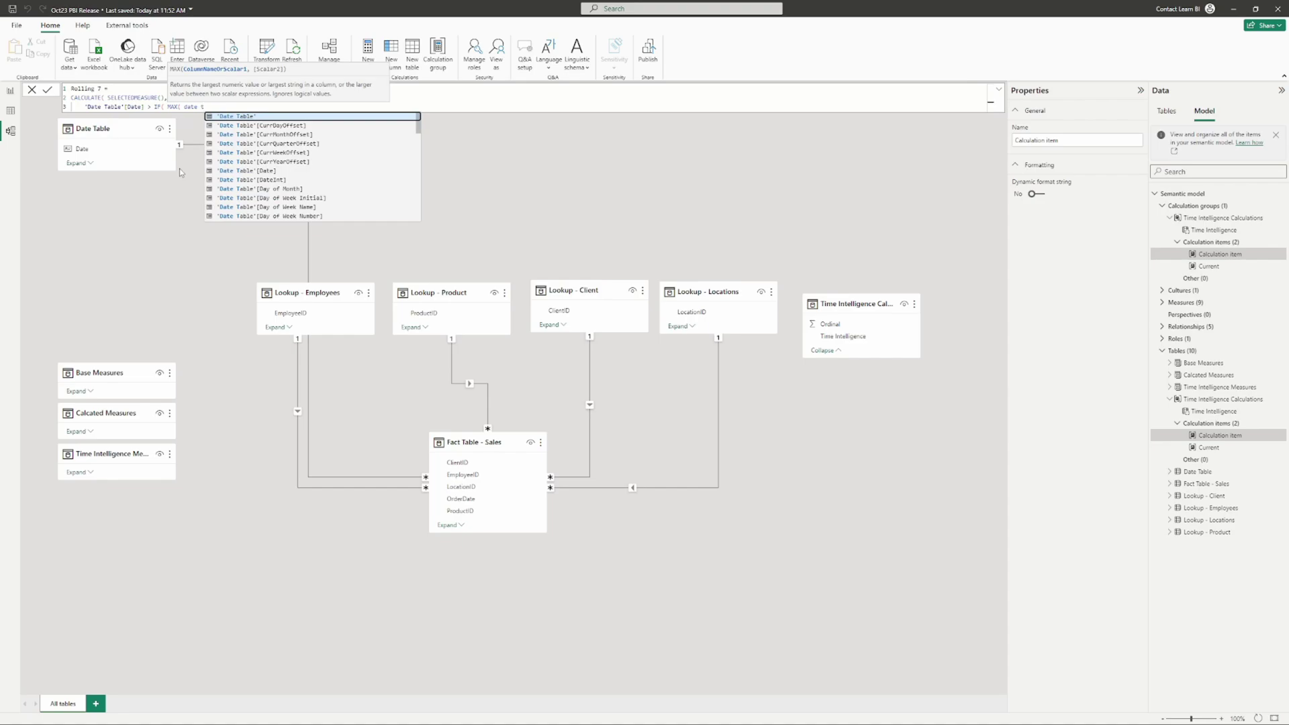
click(275, 171)
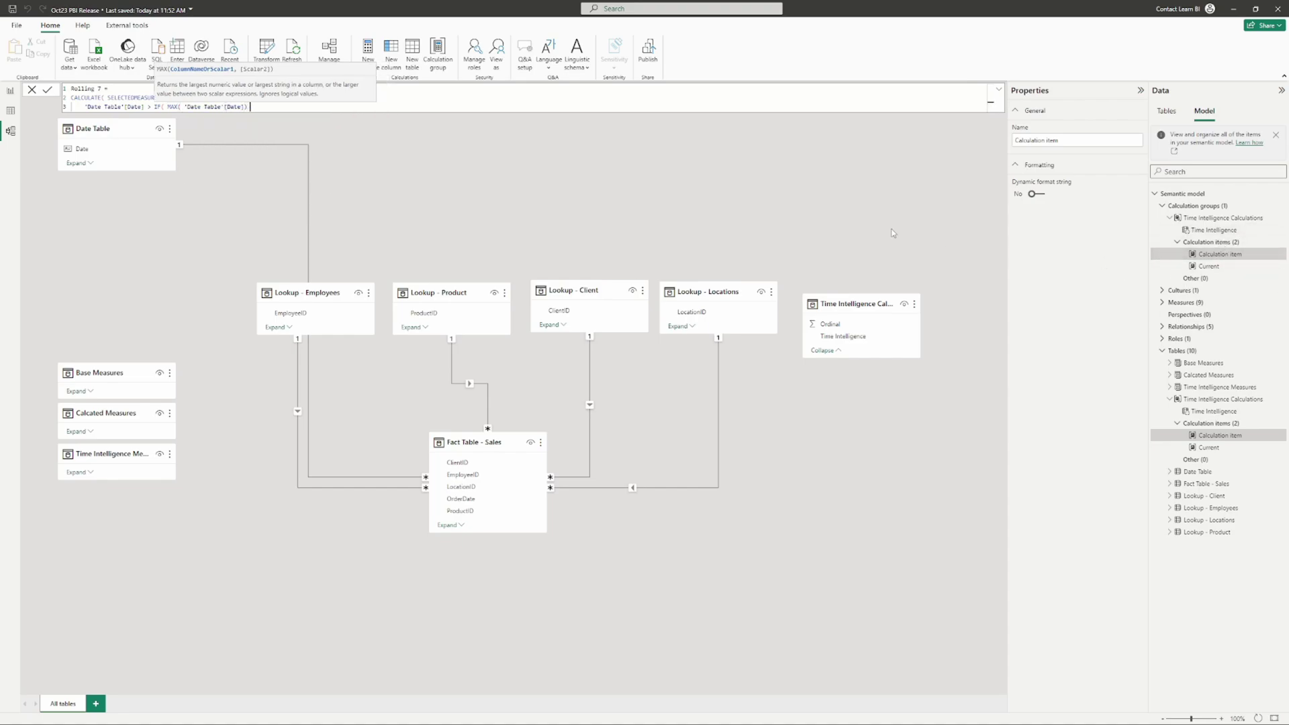
text() > toda)
key(Tab)
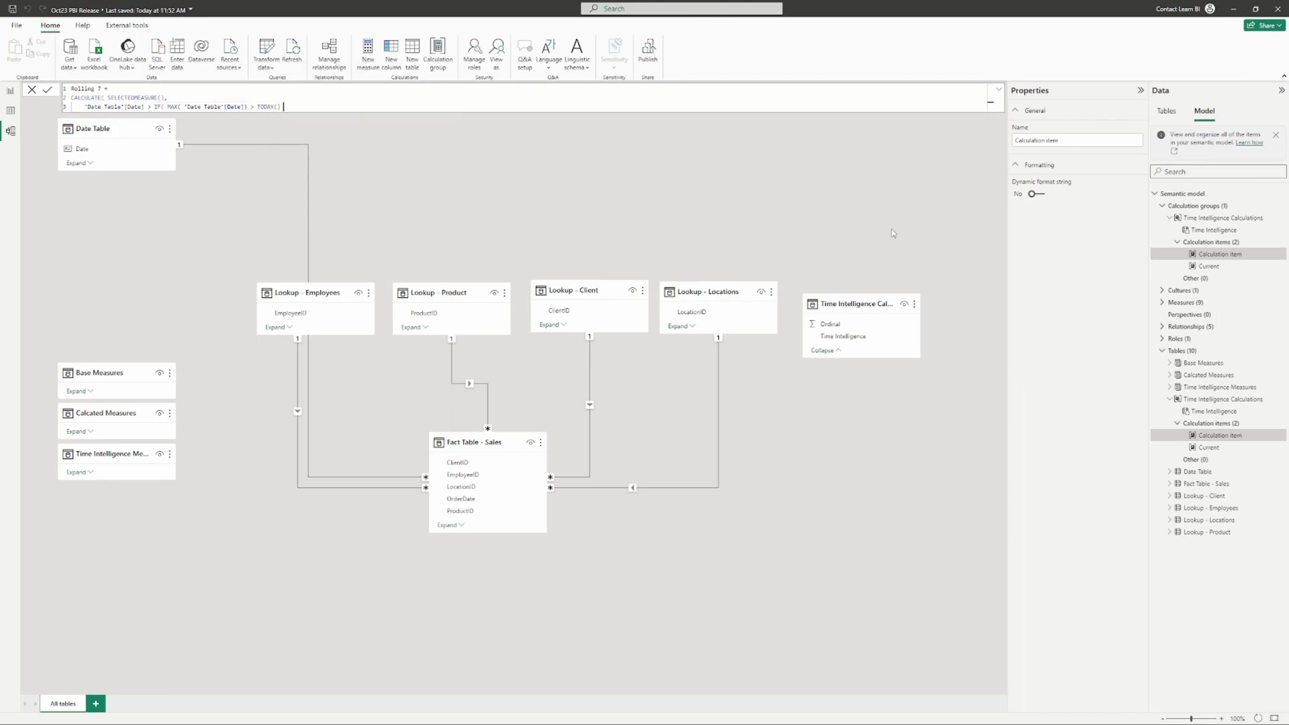
Complete the IF function with TODAY() as the true result and MAX( 'Date Table'[Date] ) as the false result.
text(, toda)
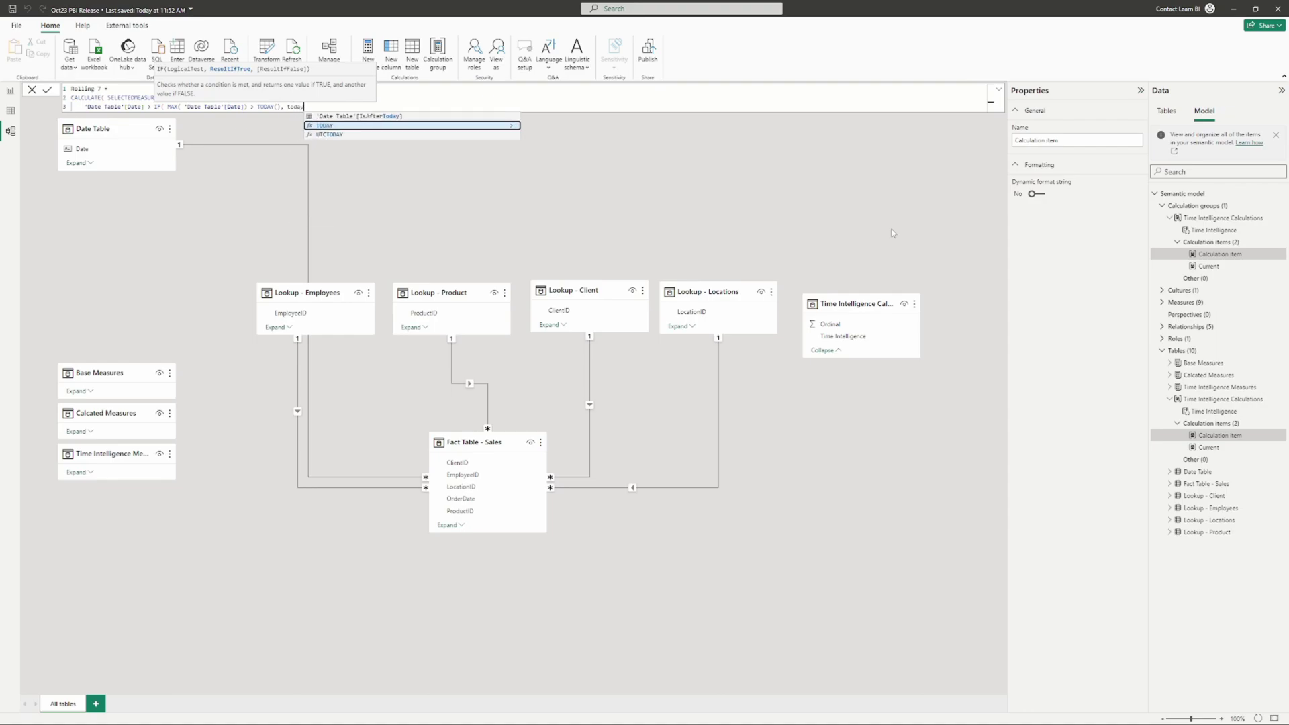
key(Tab)
text(),)
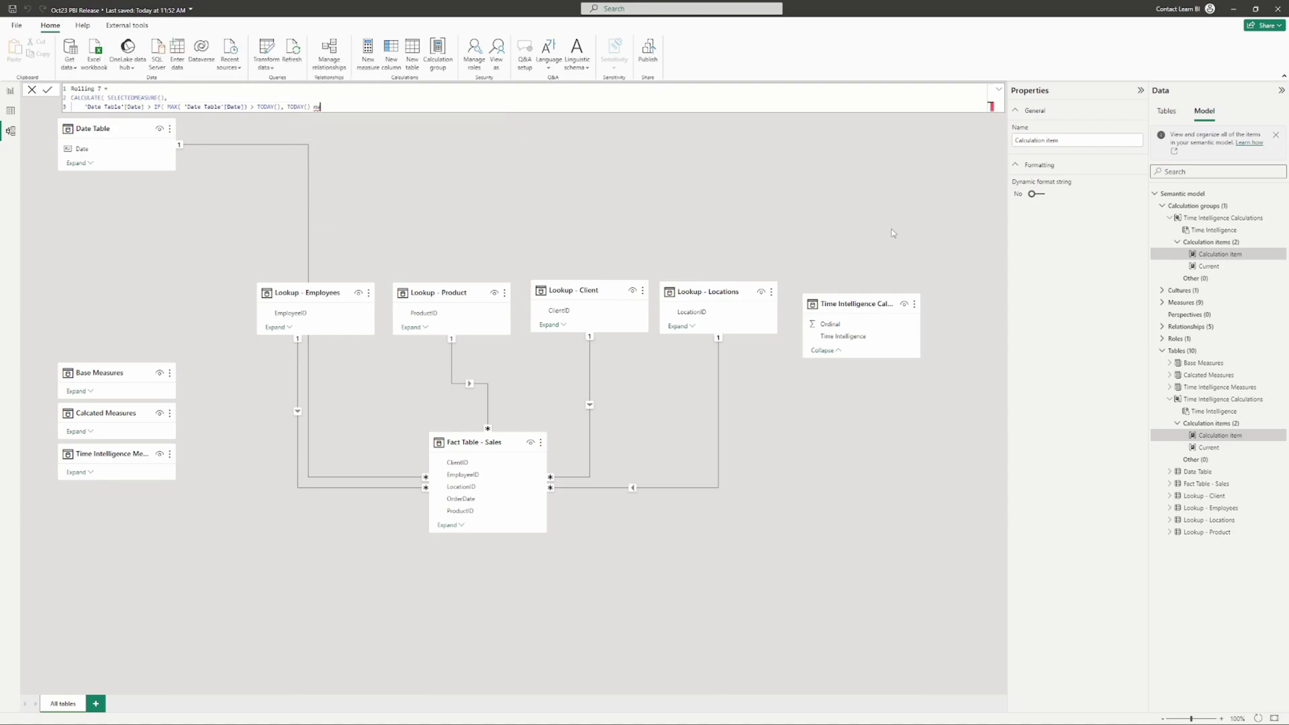
text( max)
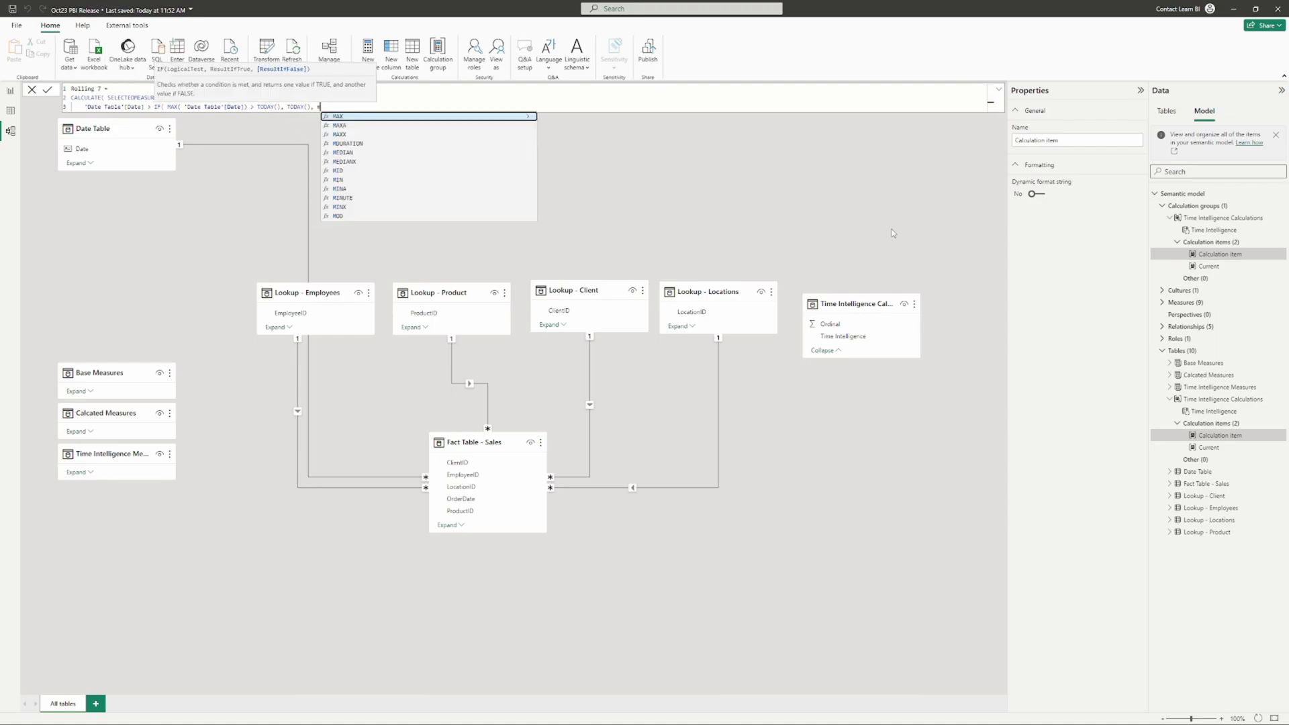
key(Tab)
text(date t)
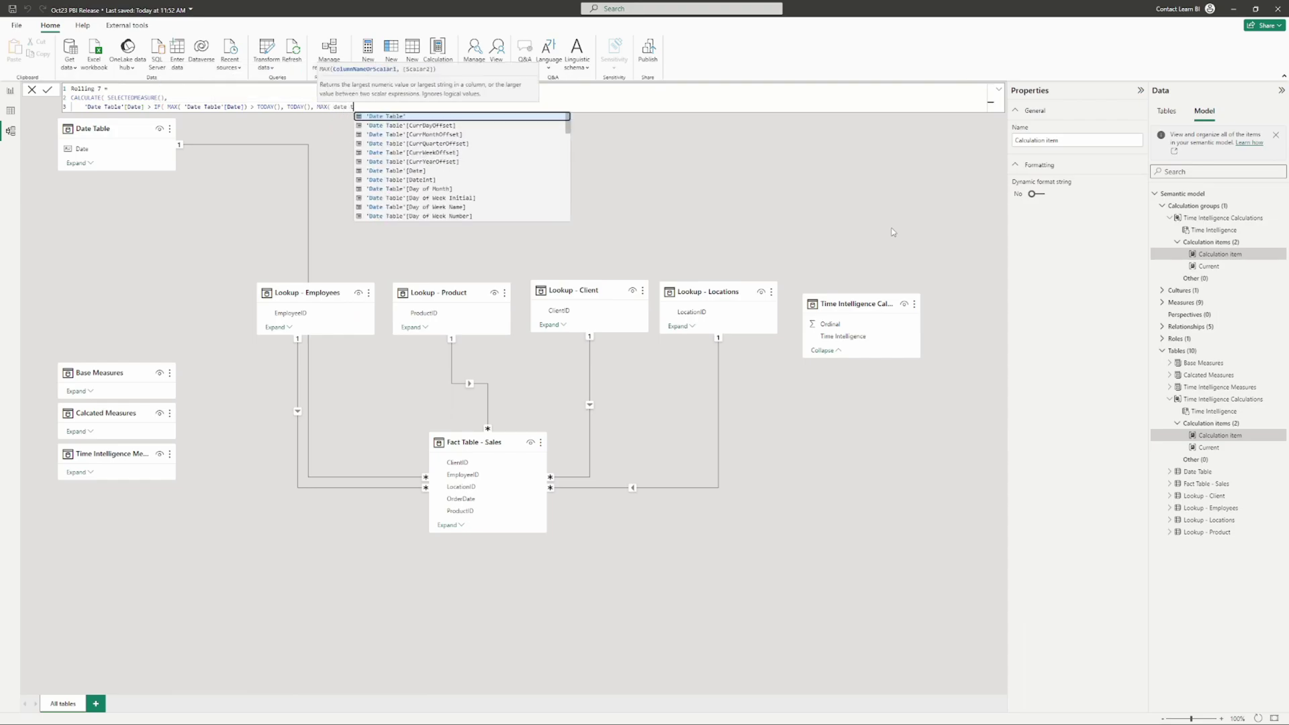
click(394, 171)
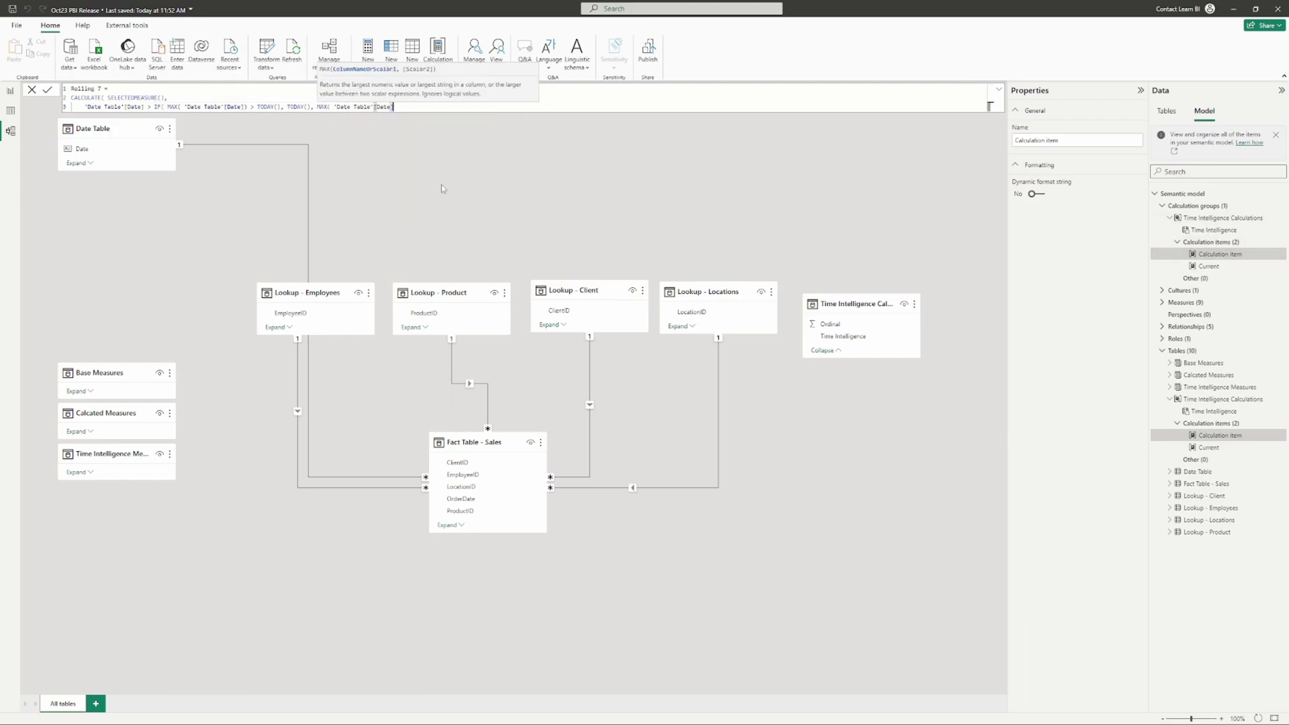
text() ))
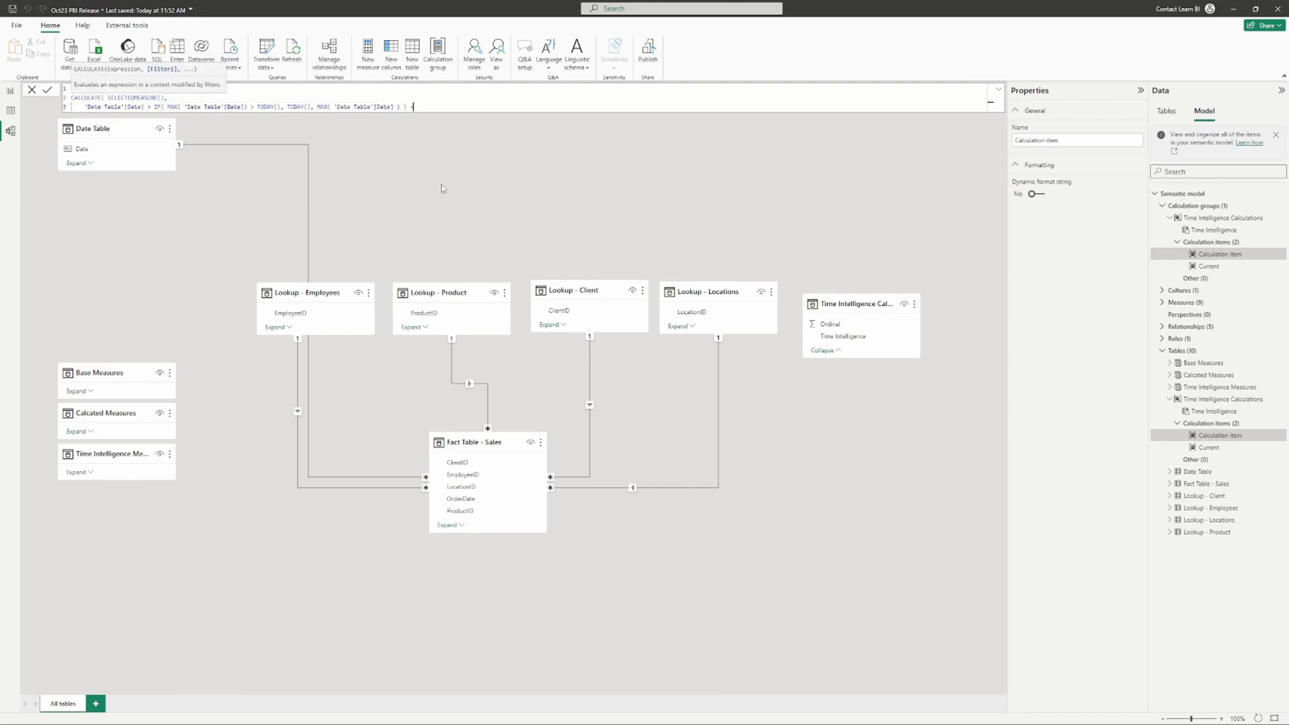
Append - 7 && to the date condition and remove the extra space between the closing parentheses.
text( - 7 &&)
click(403, 108)
key(BackSpace)
click(450, 107)
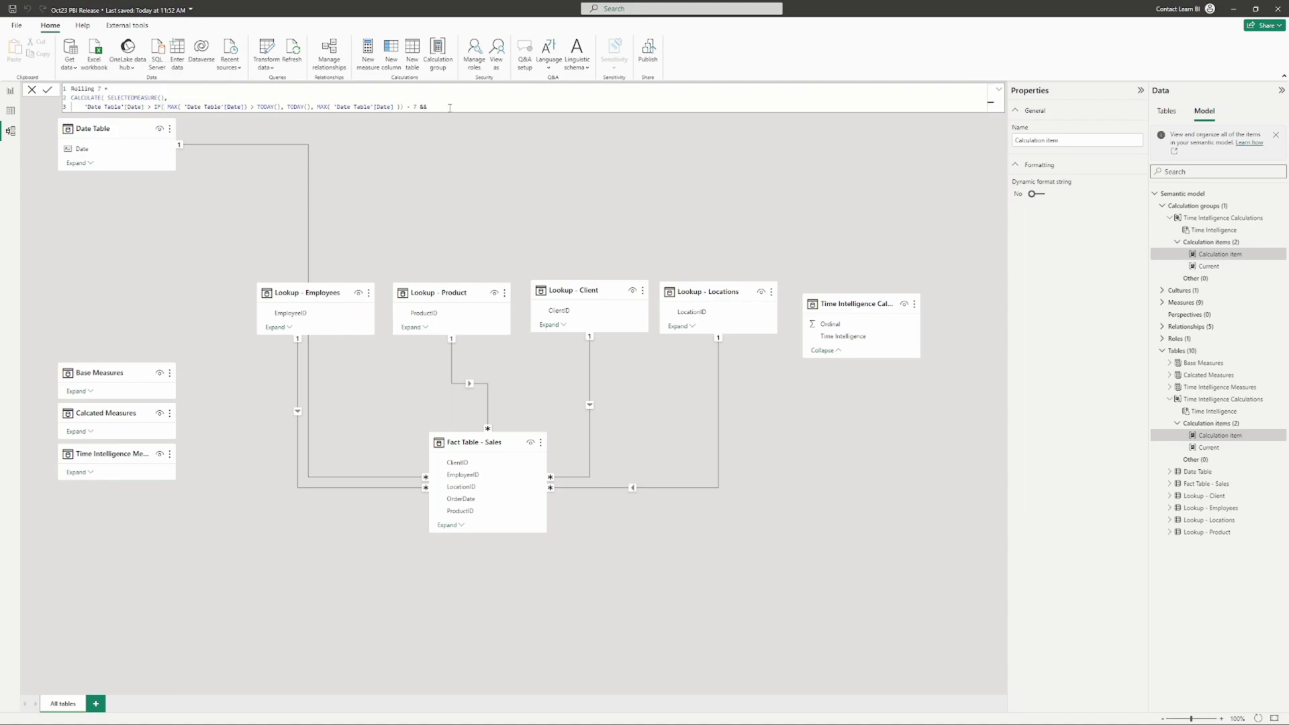
Duplicate the date condition without the - 7 on a new line, close the CALCULATE function and commit the Rolling 7 formula.
key(shift+Return)
drag(402, 109, 83, 108)
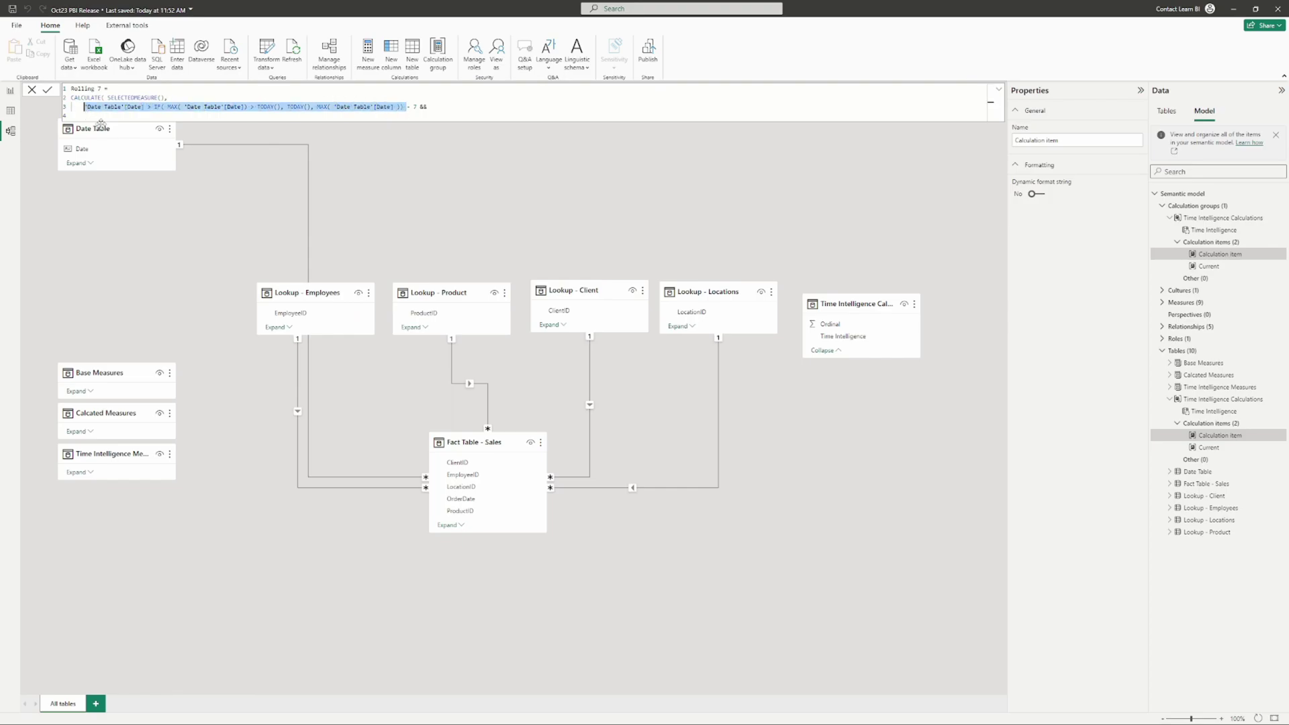
key(ctrl+c)
key(Down)
key(ctrl+v)
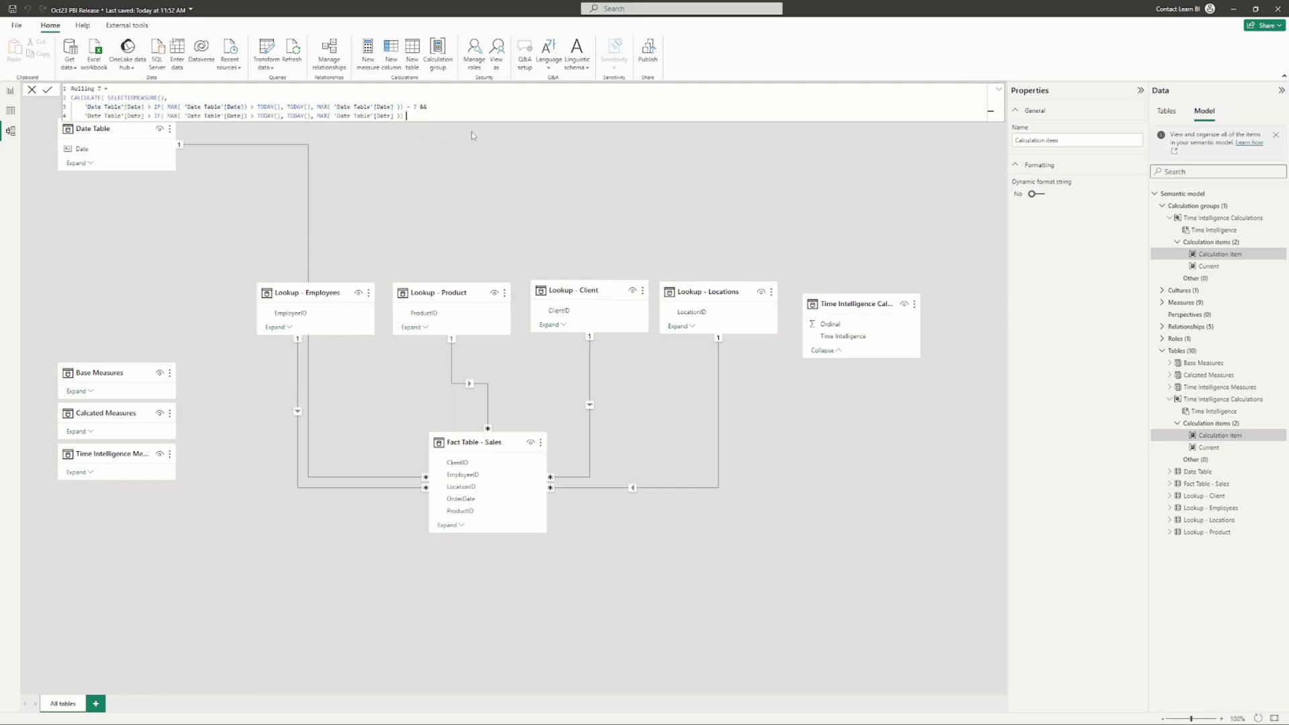
key(shift+Return)
text())
key(Return)
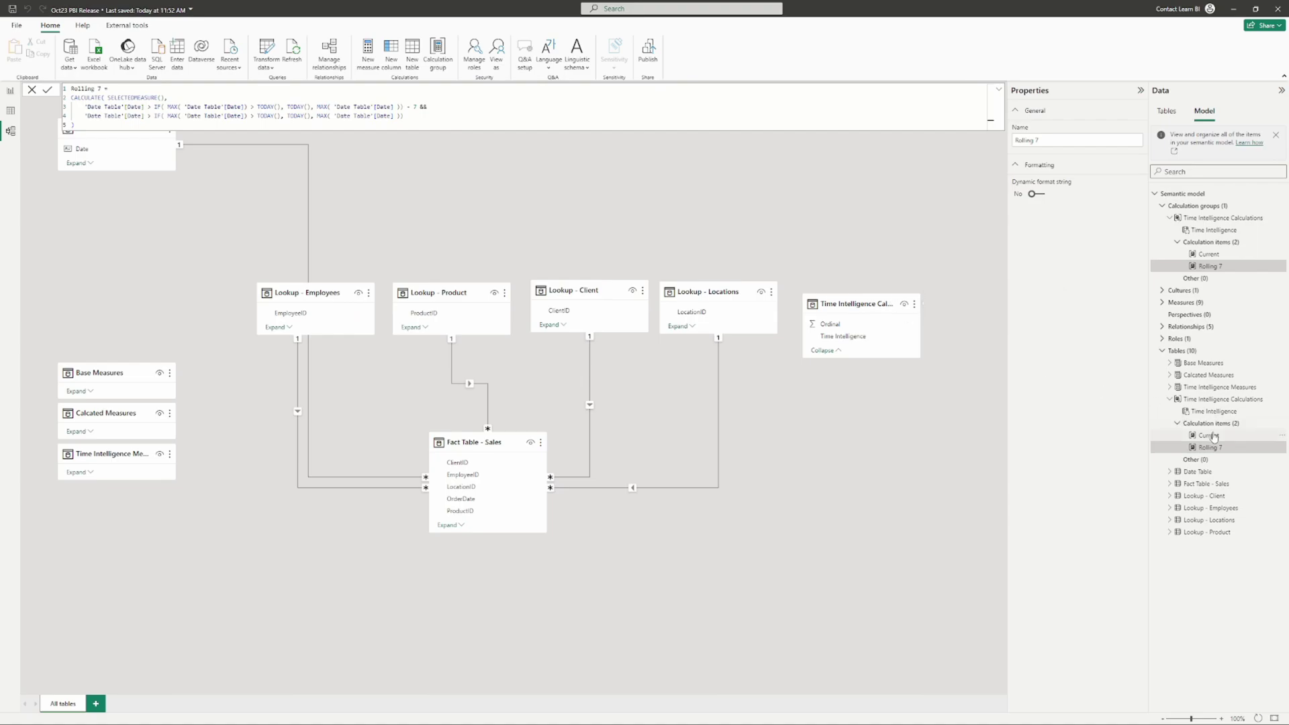
Review the Current and Rolling 7 calculation items, examining the name and date filter in the Rolling 7 formula.
click(1210, 255)
click(1211, 266)
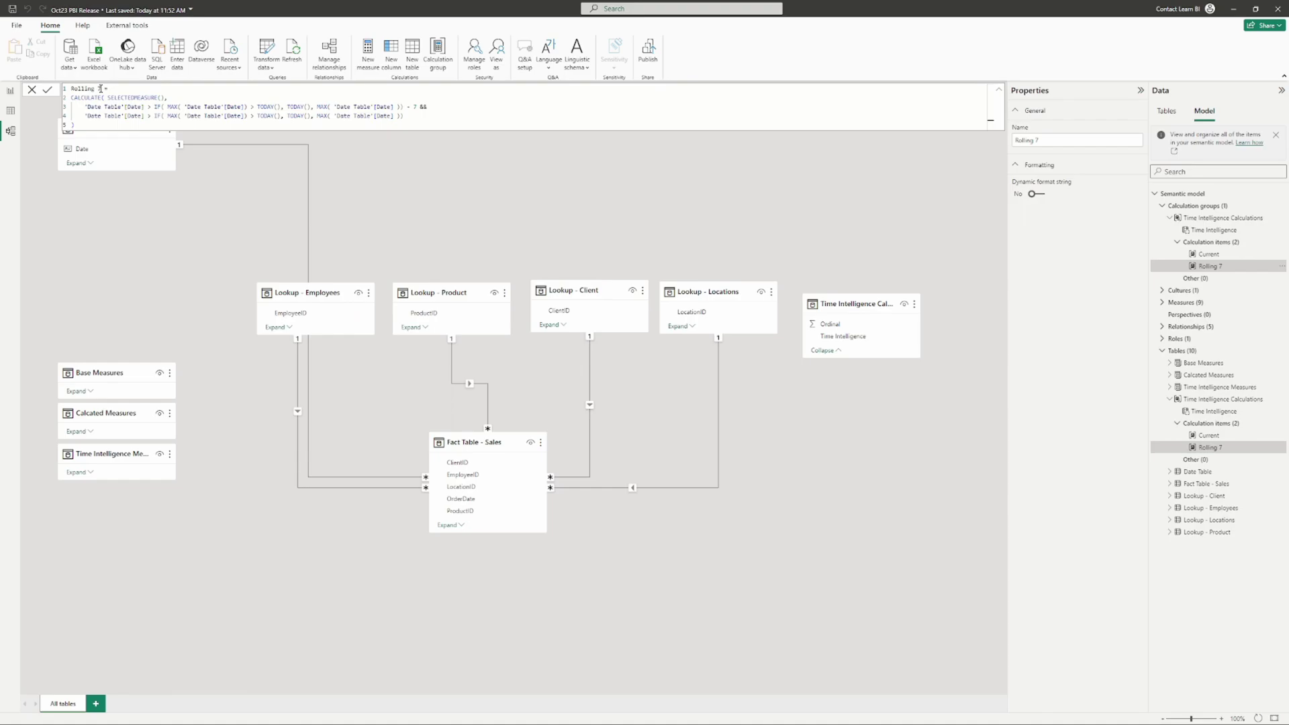
drag(101, 88, 53, 94)
click(87, 107)
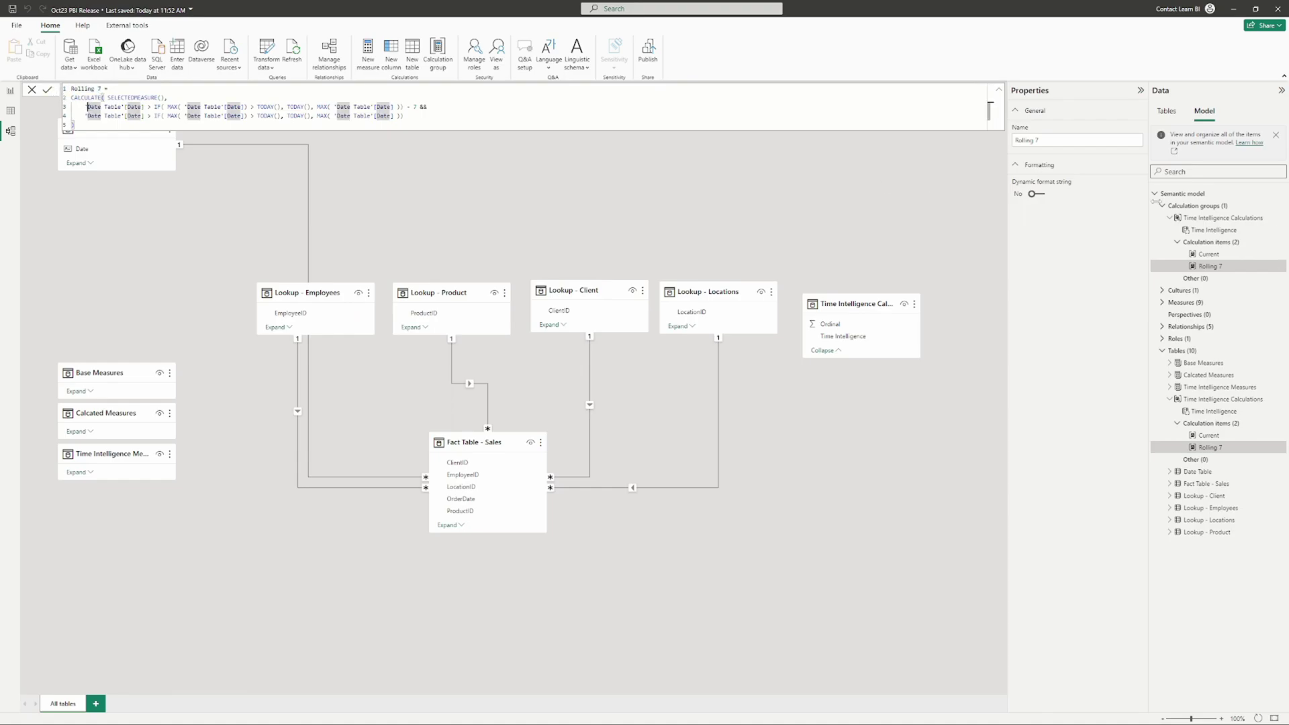
Add a third calculation item to the group and replace its default formula with the name LM =.
right_click(1229, 243)
click(1191, 252)
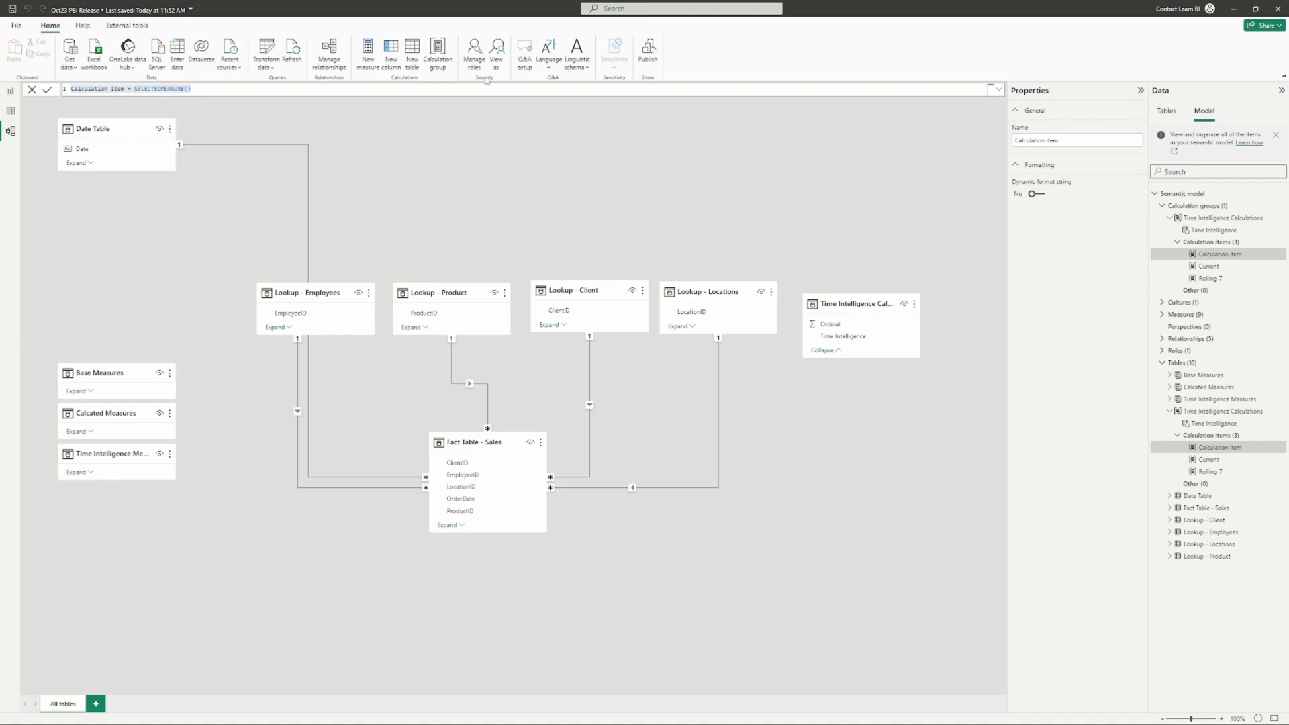
click(325, 88)
key(ctrl+a)
text(LY =)
key(shift+Return)
Begin the LM expression with CALCULATE( SELECTEDMEASURE(), and start a new line for its filter.
text(calc)
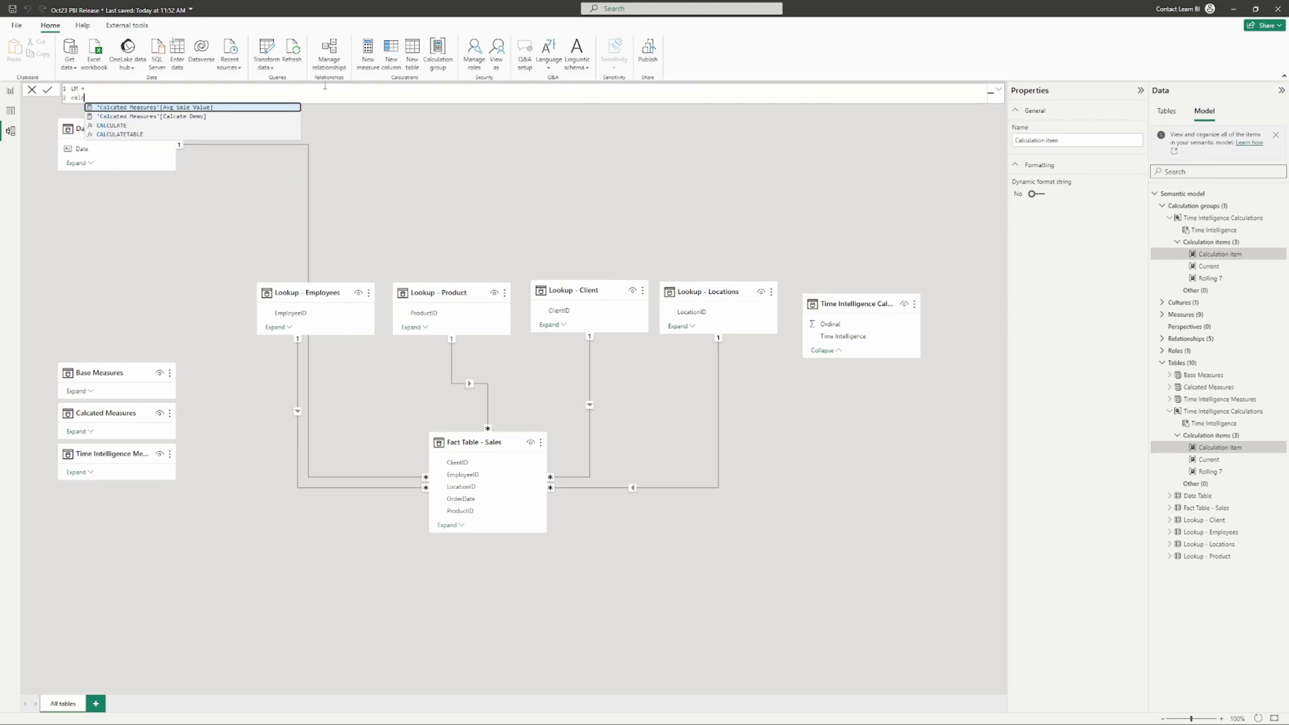
click(138, 126)
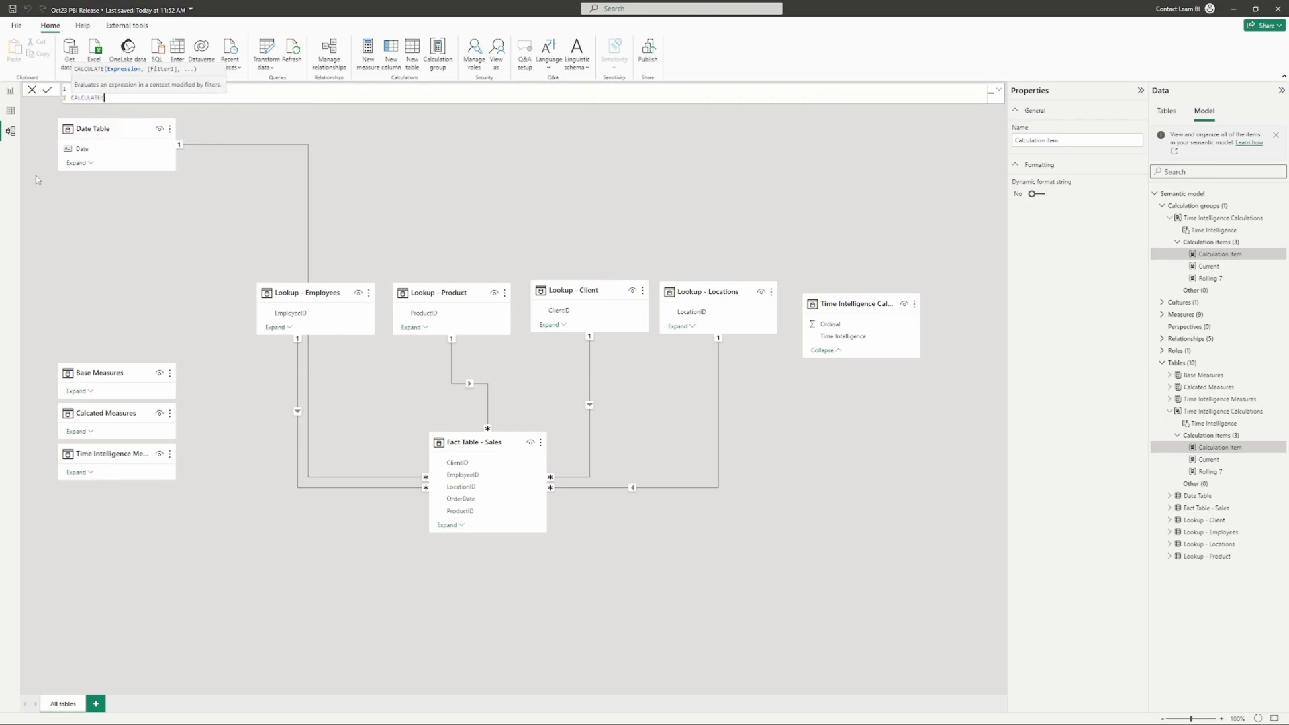
text(selec)
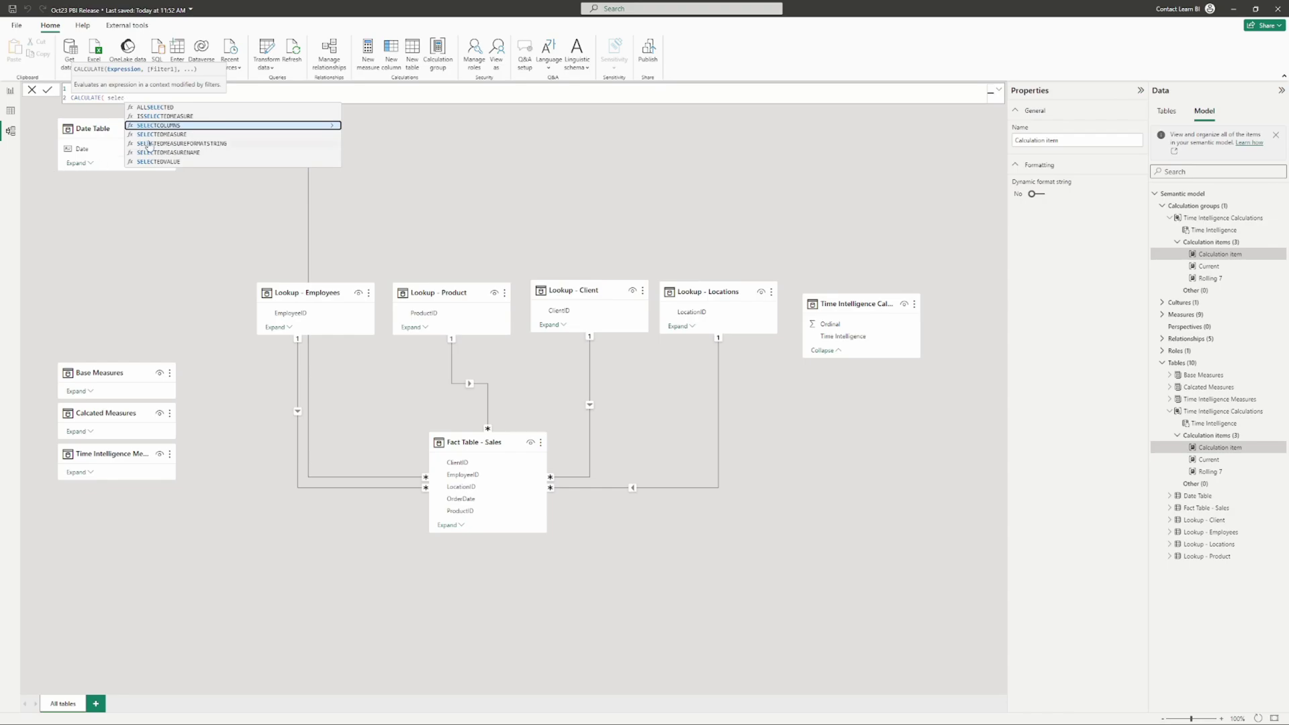
click(165, 139)
text(,)
key(shift+Return)
key(Escape)
Add a DATEADD function as the LM filter with 'Date Table'[Date] as the dates and -1 as the number of intervals.
text(dates)
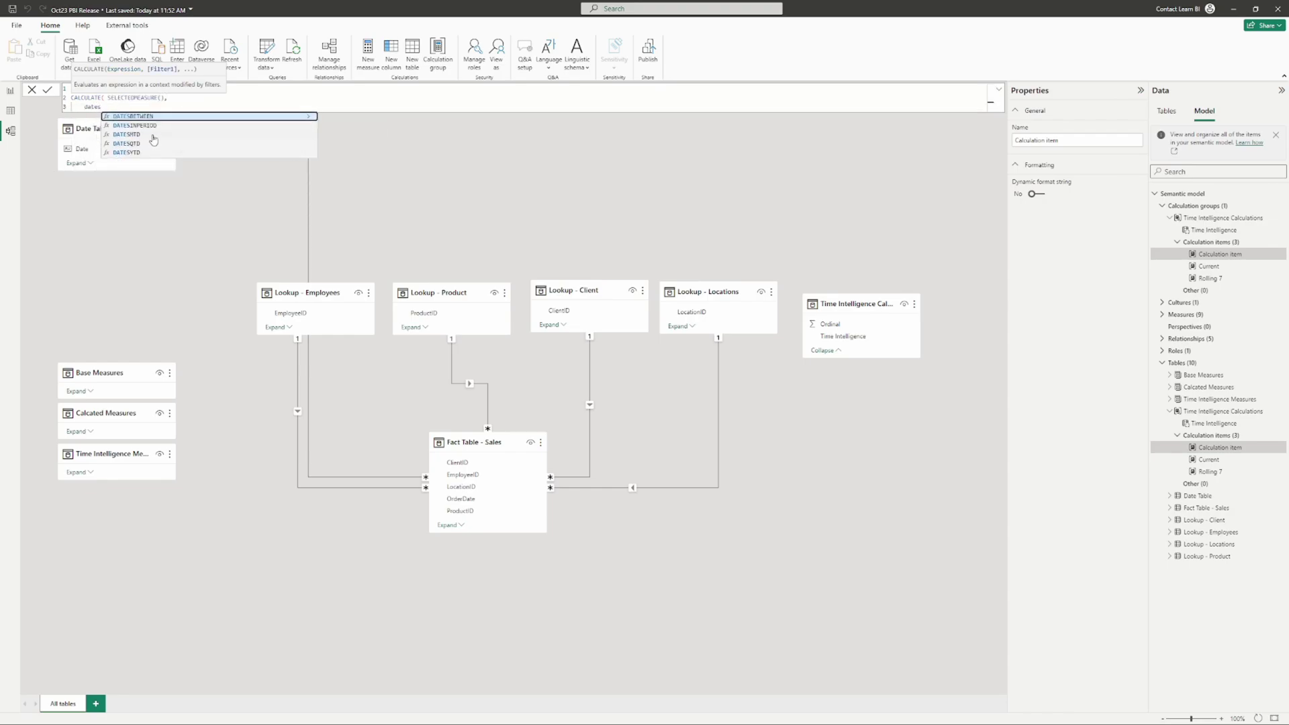
key(BackSpace)
click(138, 127)
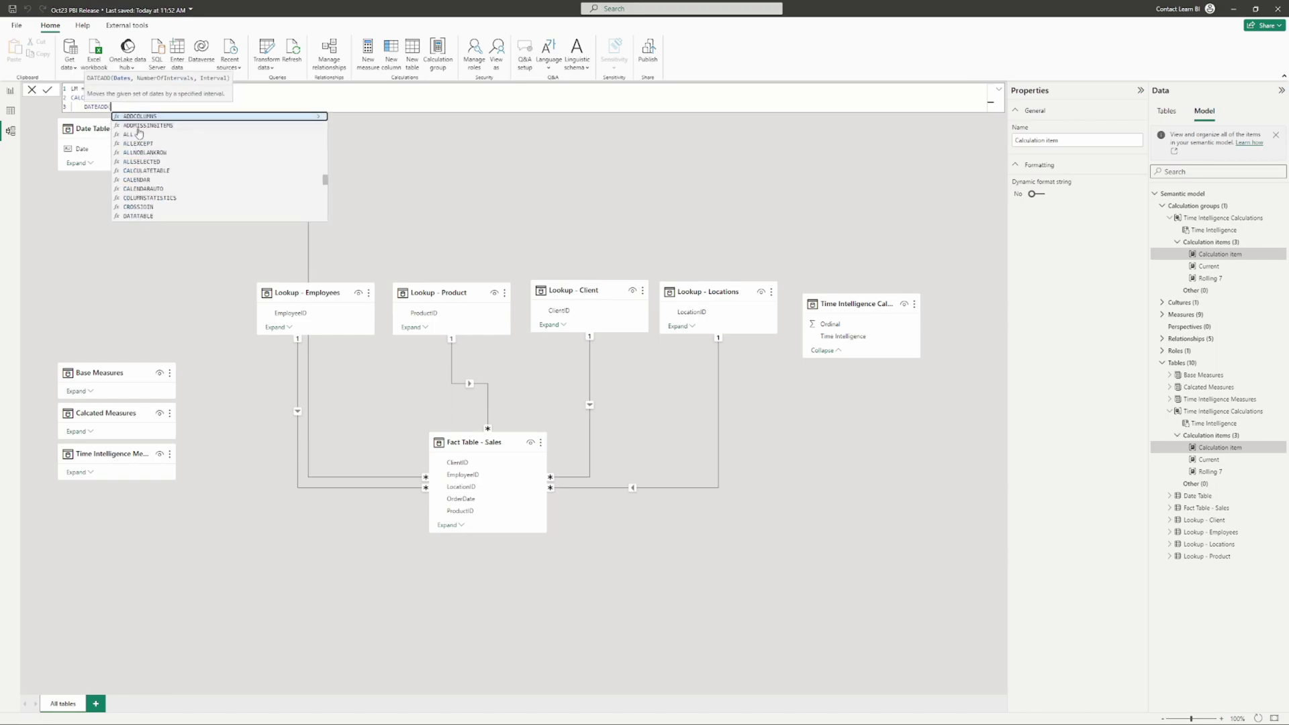
key(shift+Return)
text(date)
click(173, 180)
text(,)
key(shift+Return)
text(-1,)
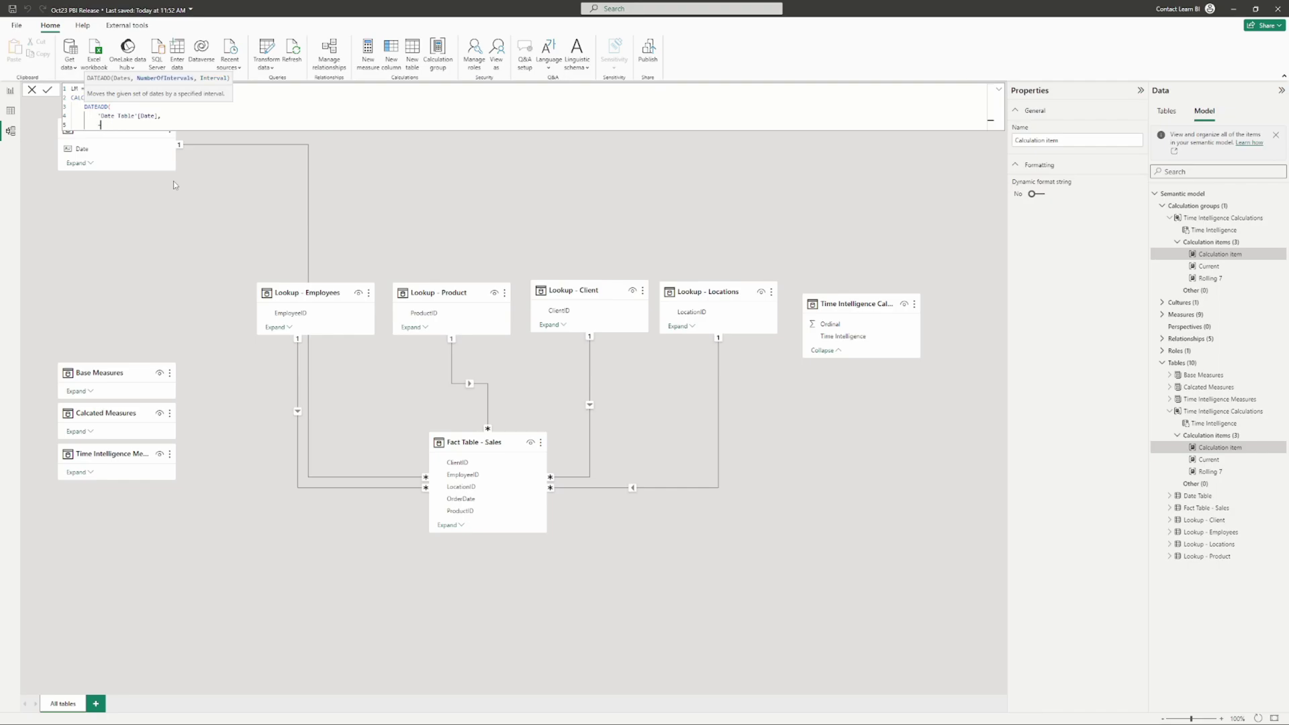
Set the DATEADD interval to MONTH, close both functions on their own lines and commit the LM formula.
key(shift+Return)
text(MONTH)
key(shift+Return)
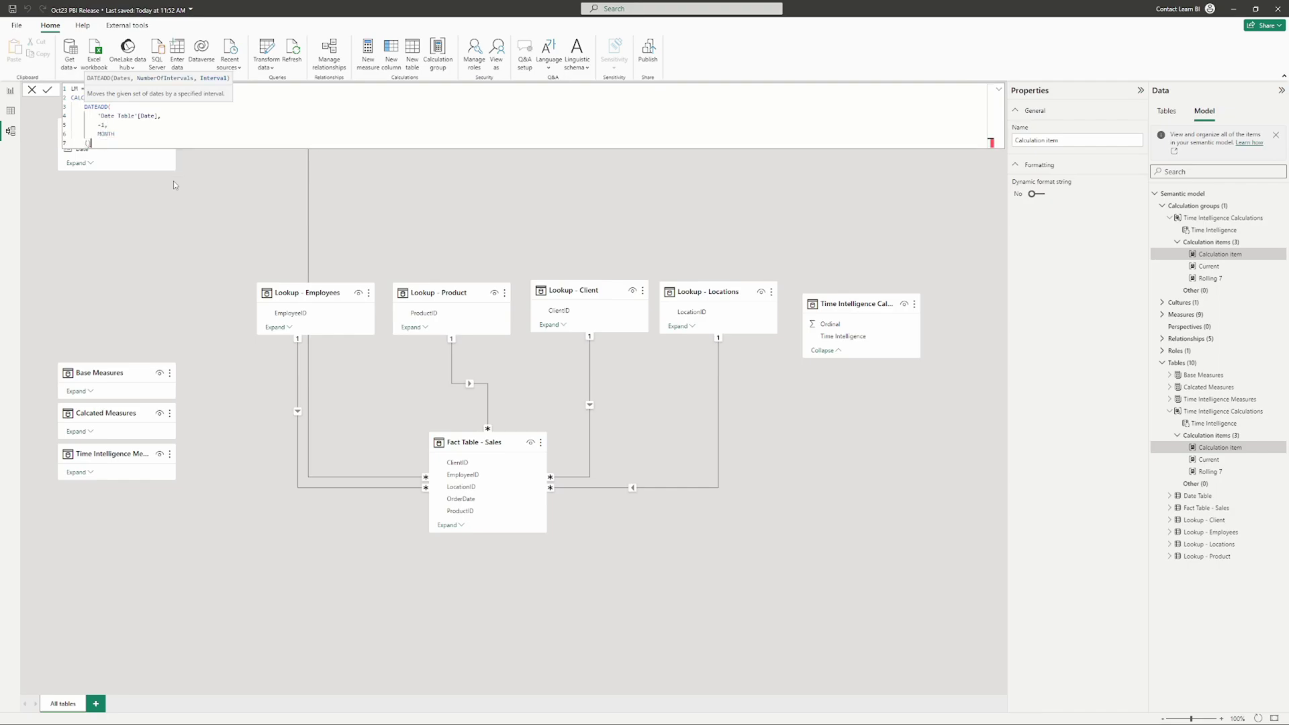
text())
key(shift+Return)
text())
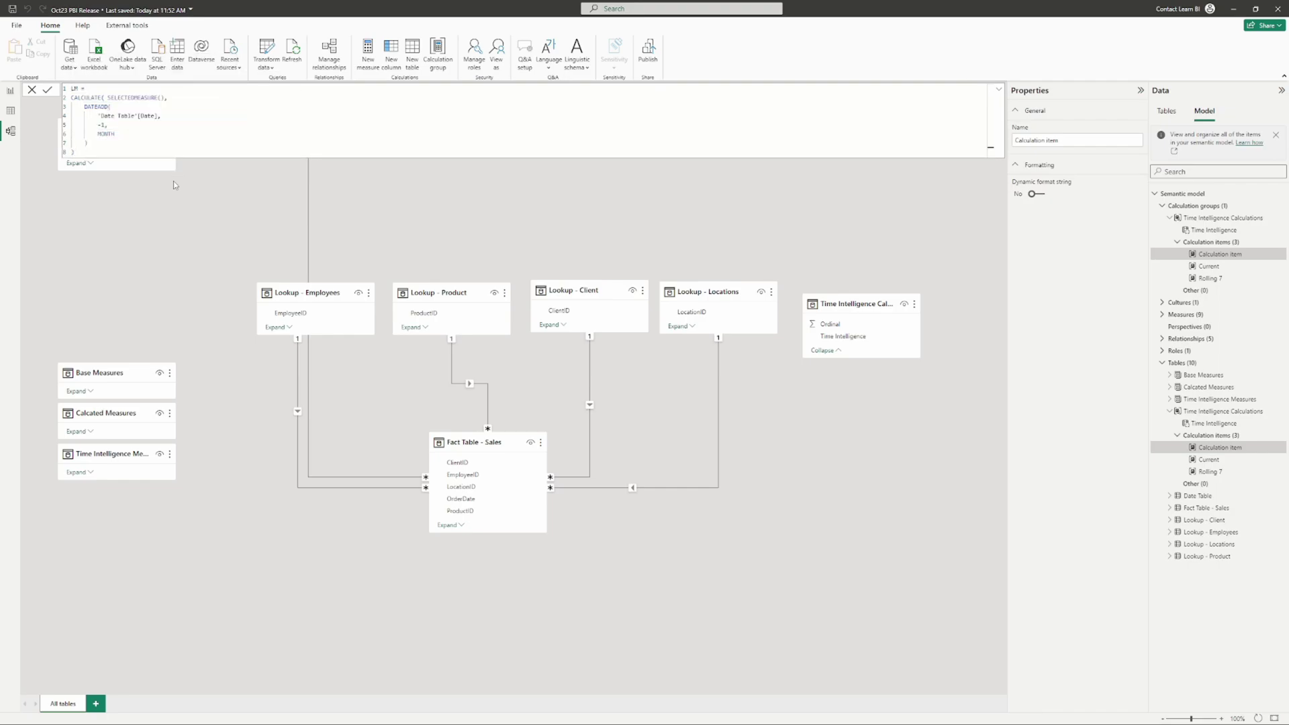
key(Return)
Copy the whole LM formula into a new calculation item of the group and change its name to LY.
key(ctrl+a)
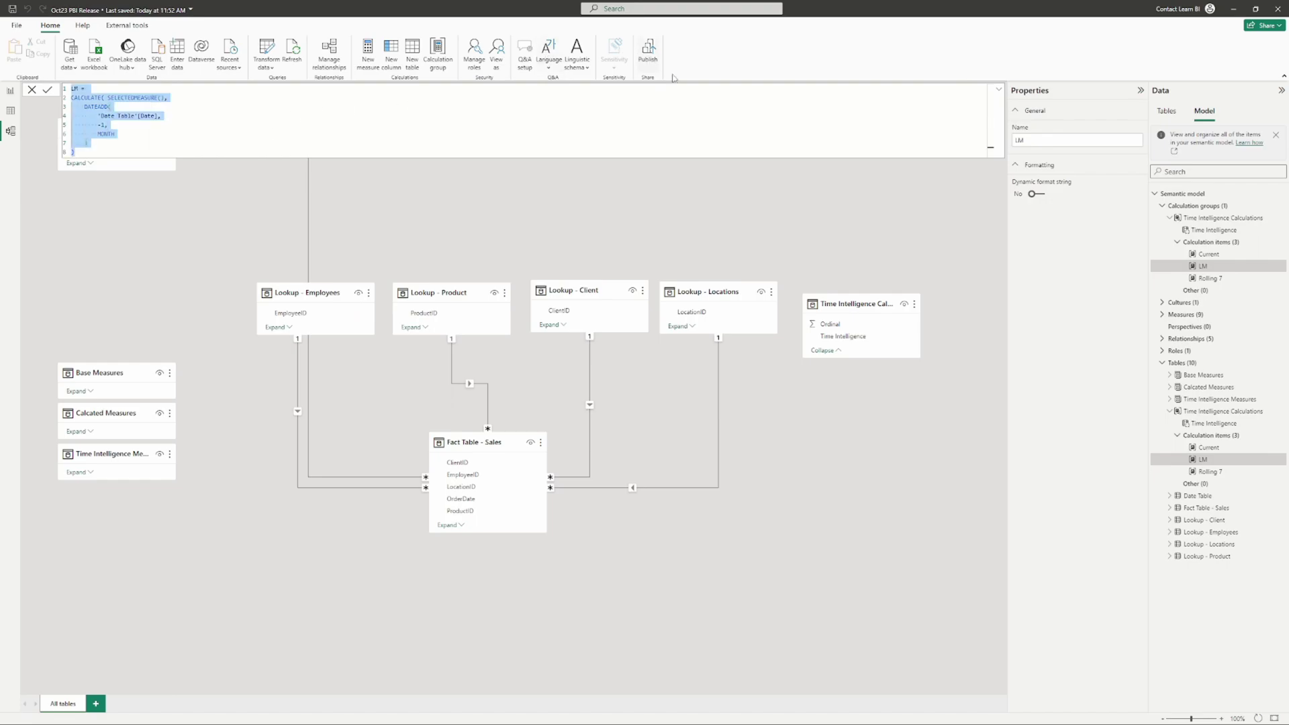
click(1228, 242)
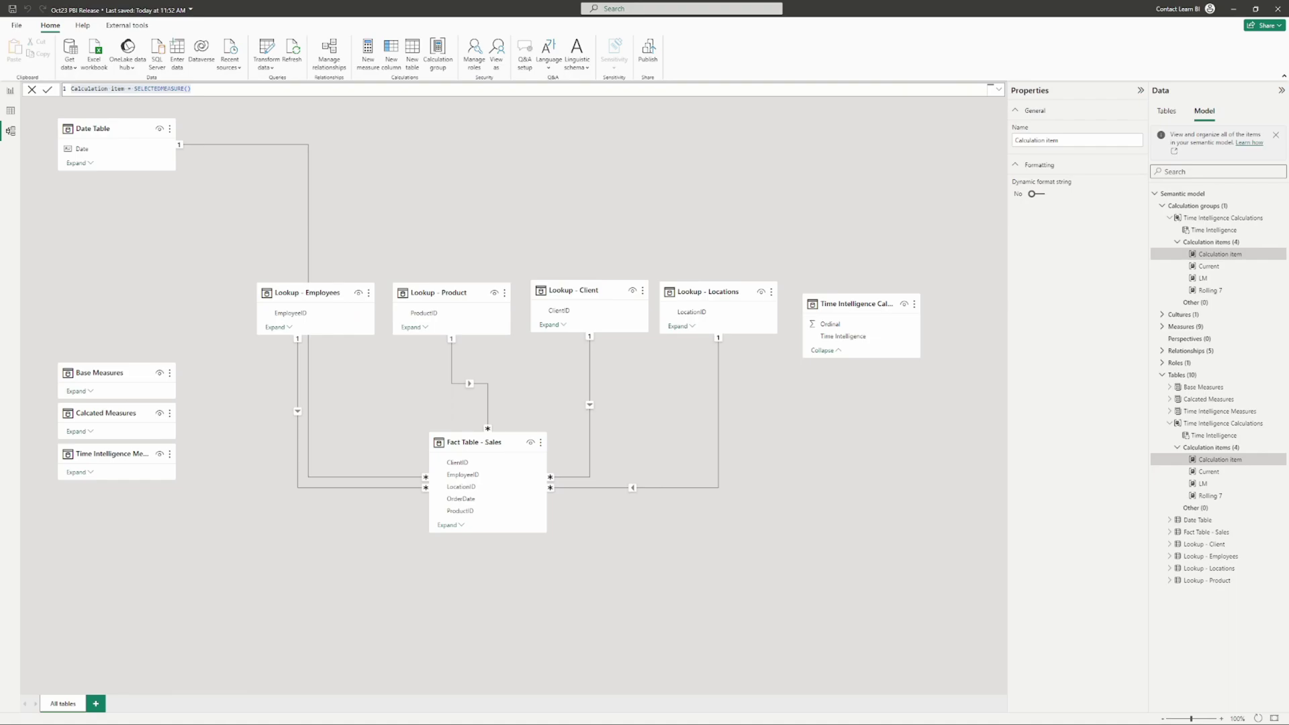
key(ctrl+a)
key(ctrl+v)
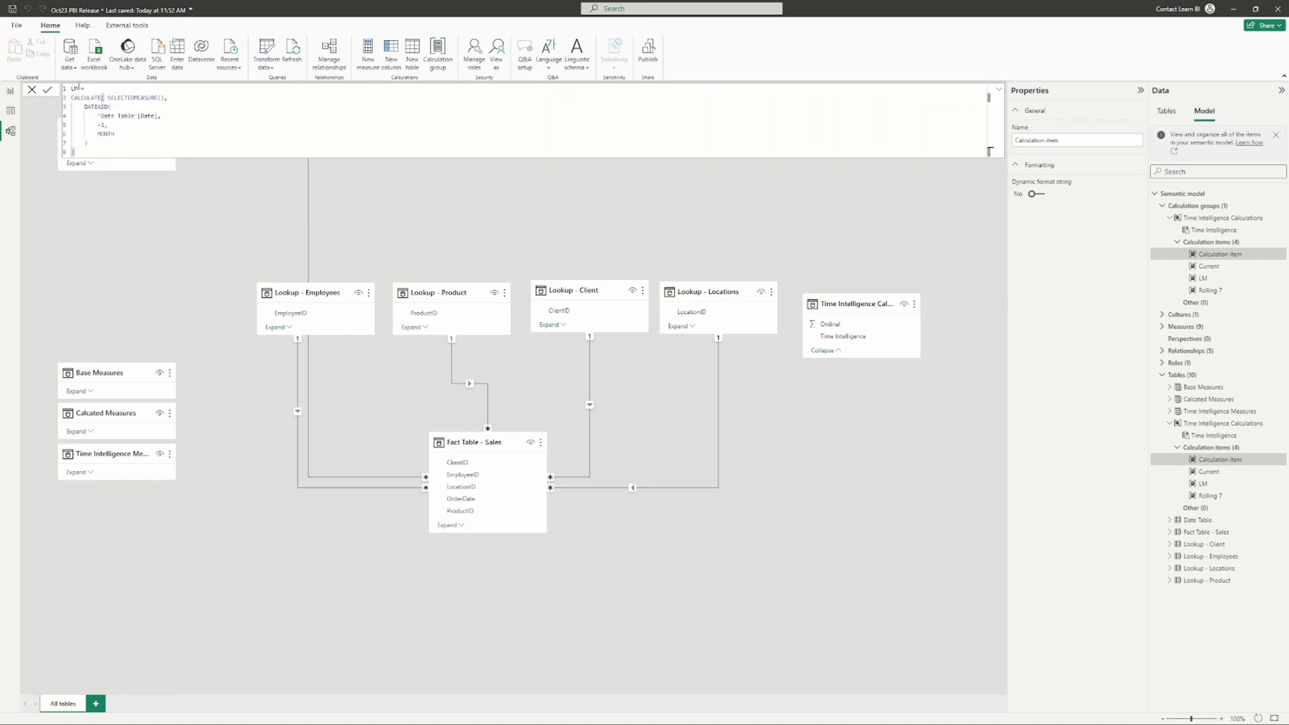
double_click(76, 88)
text(LY)
Replace the DATEADD filter in the LY formula with SAMEPERIODLASTYEAR( 'Date Table'[Date] ) and commit the formula.
drag(112, 146, 84, 106)
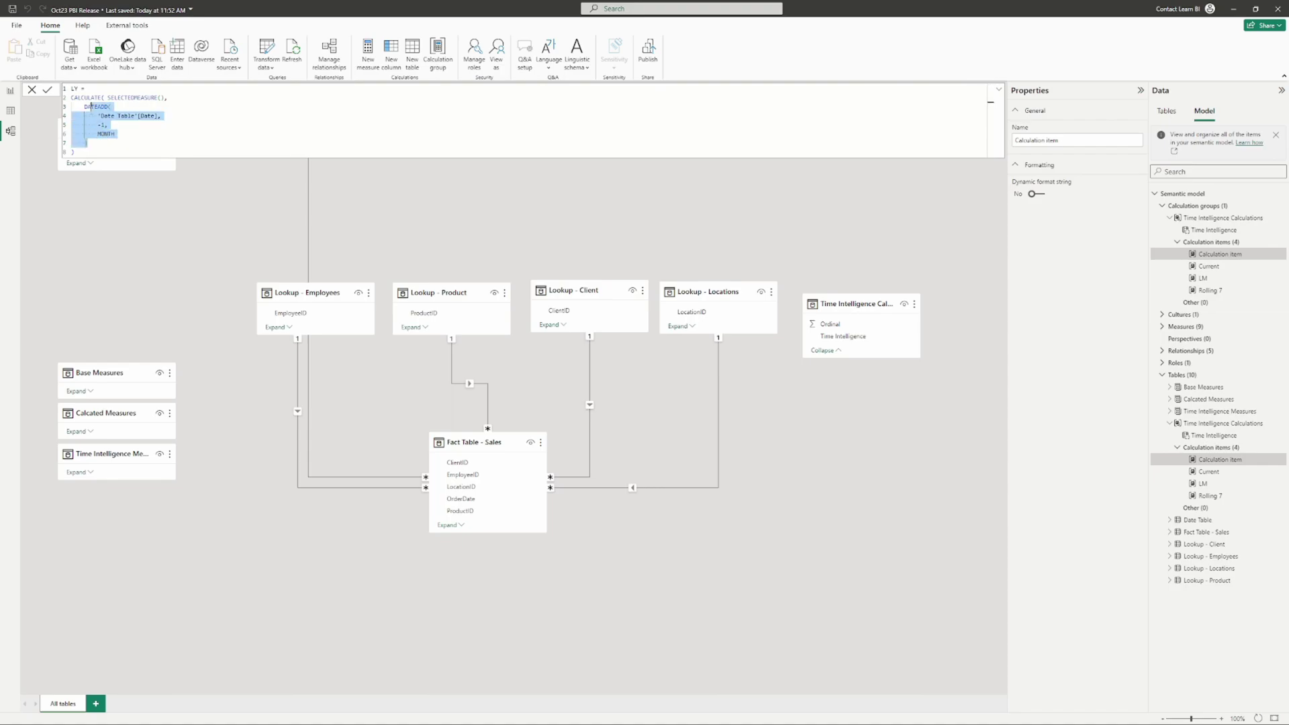
text(Same)
key(Tab)
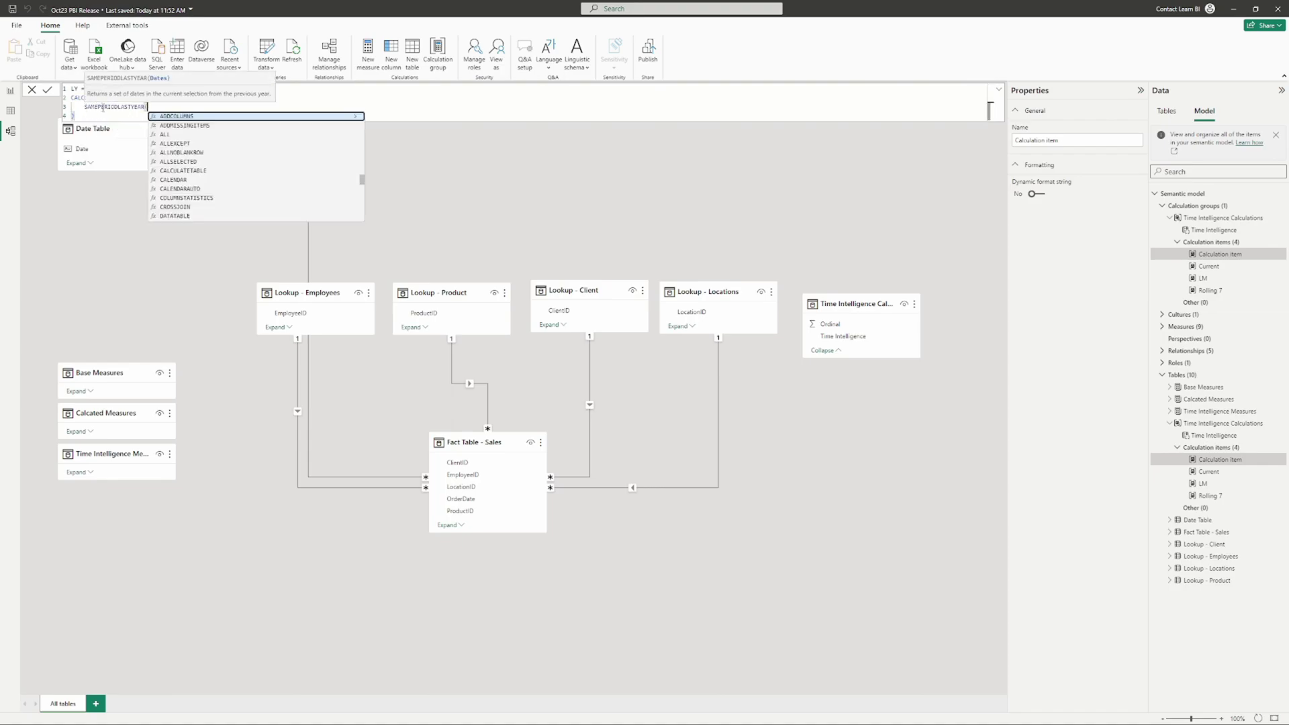
text(date)
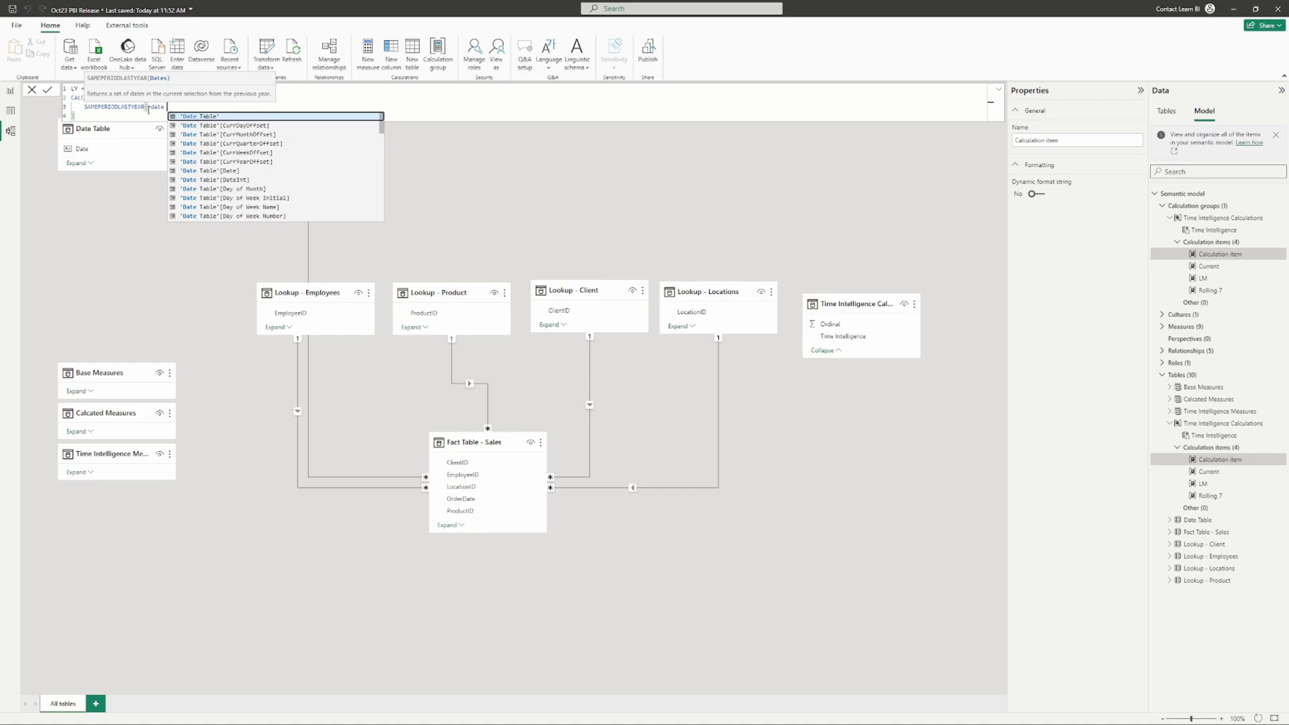
click(228, 171)
text())
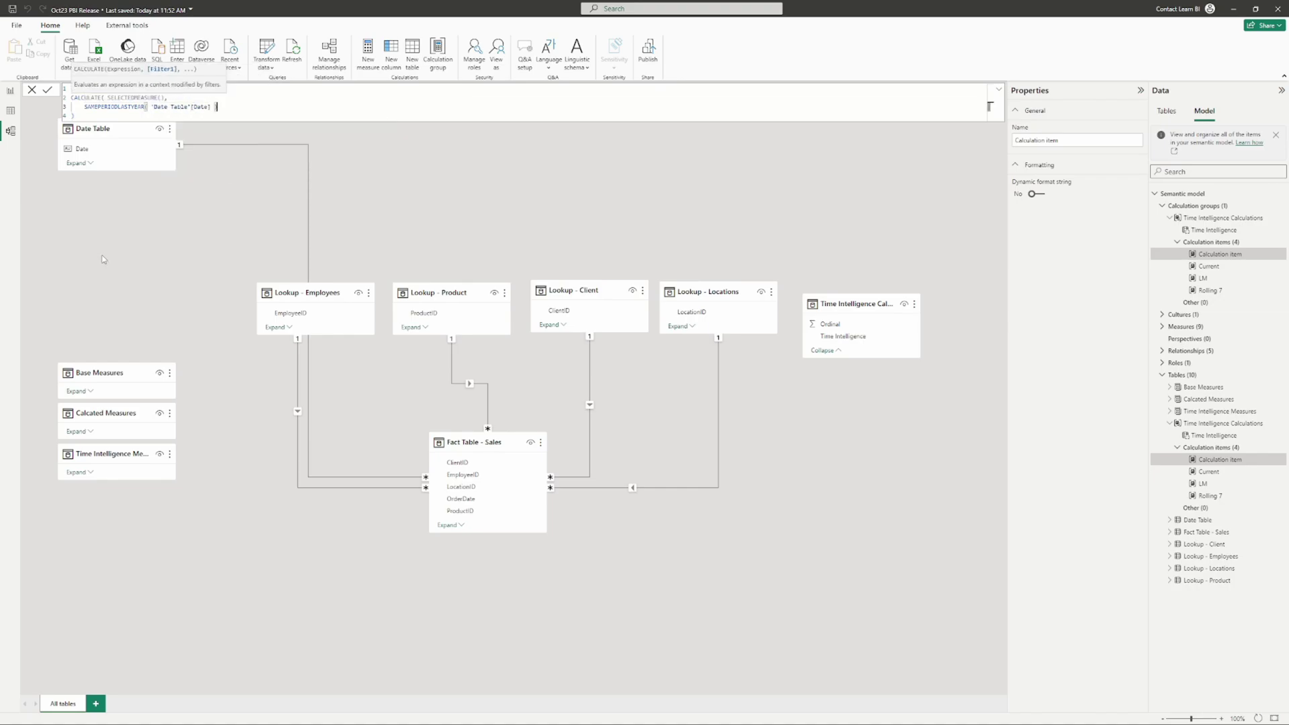
click(107, 119)
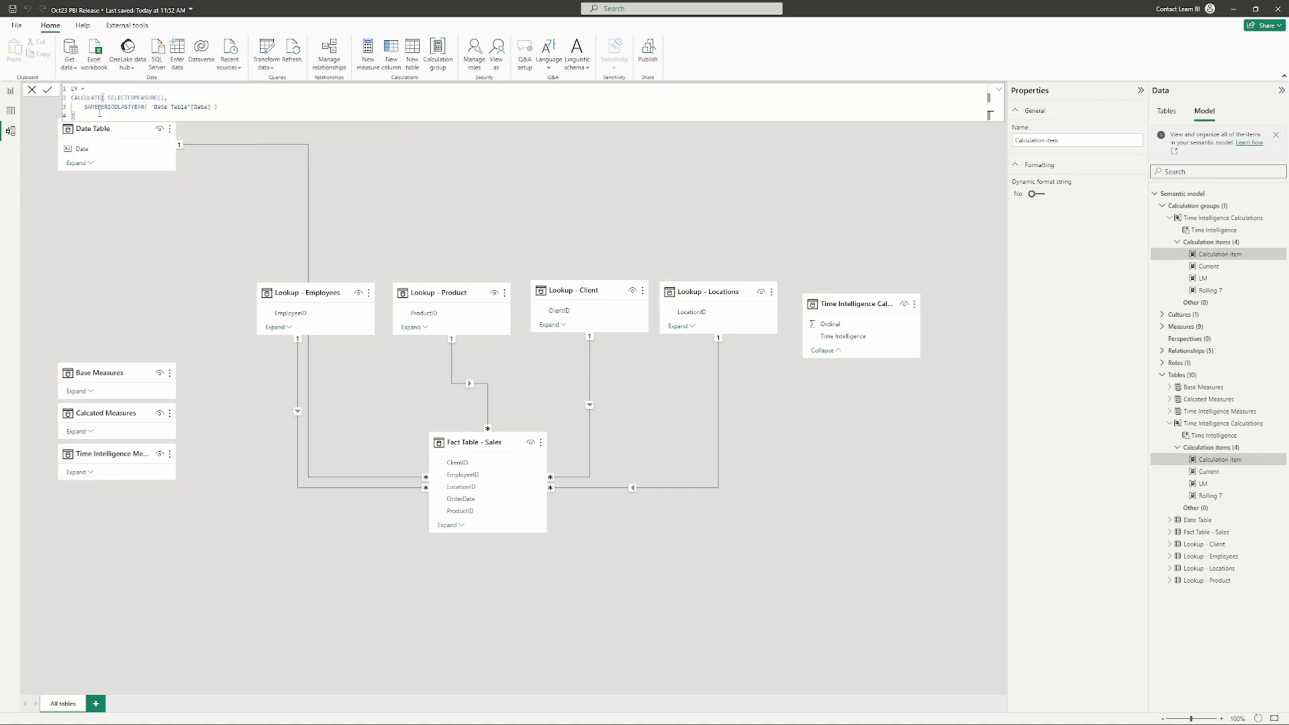
key(Return)
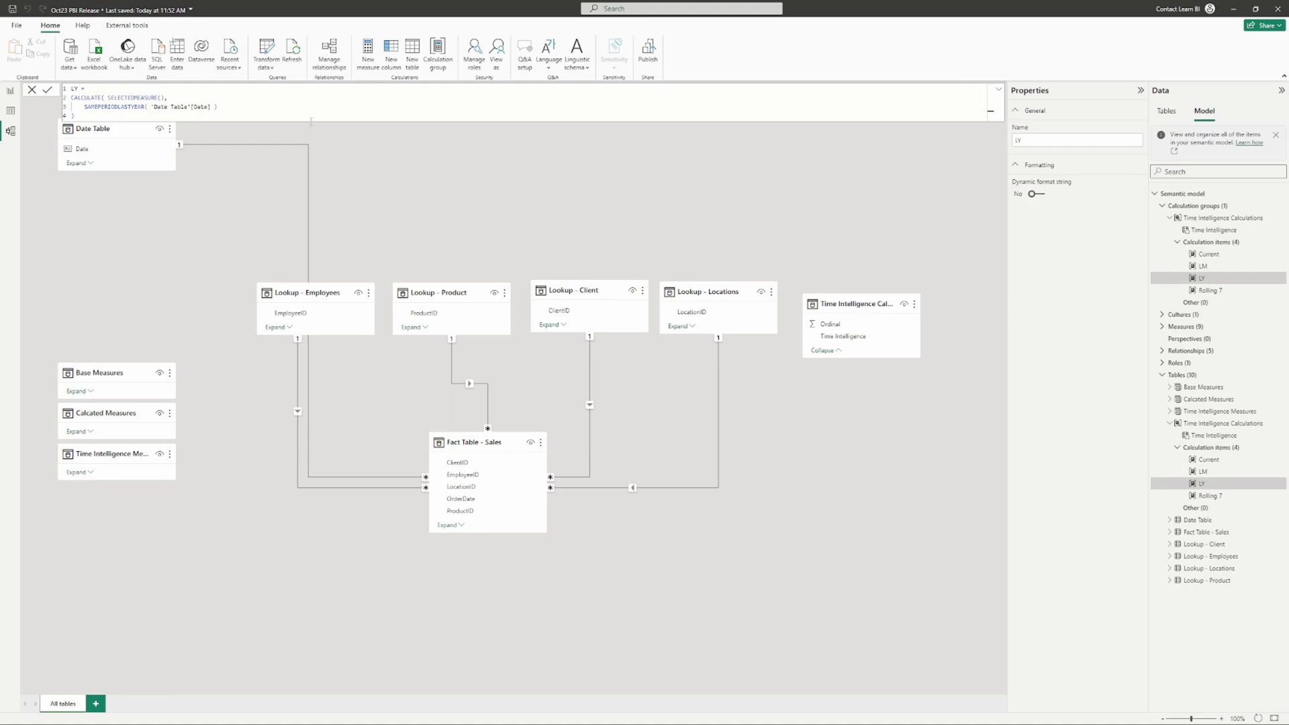
Add a fifth calculation item to the group and replace its default formula with the name MoM =.
click(1207, 472)
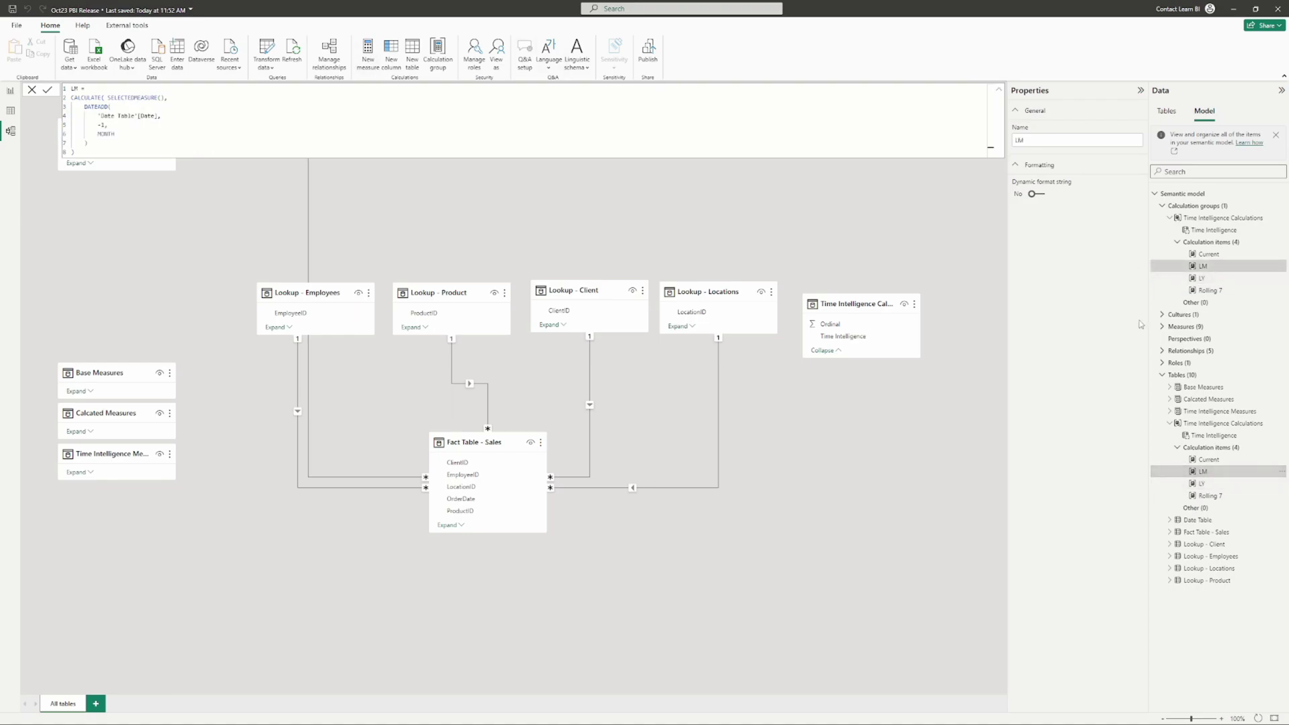
click(1217, 244)
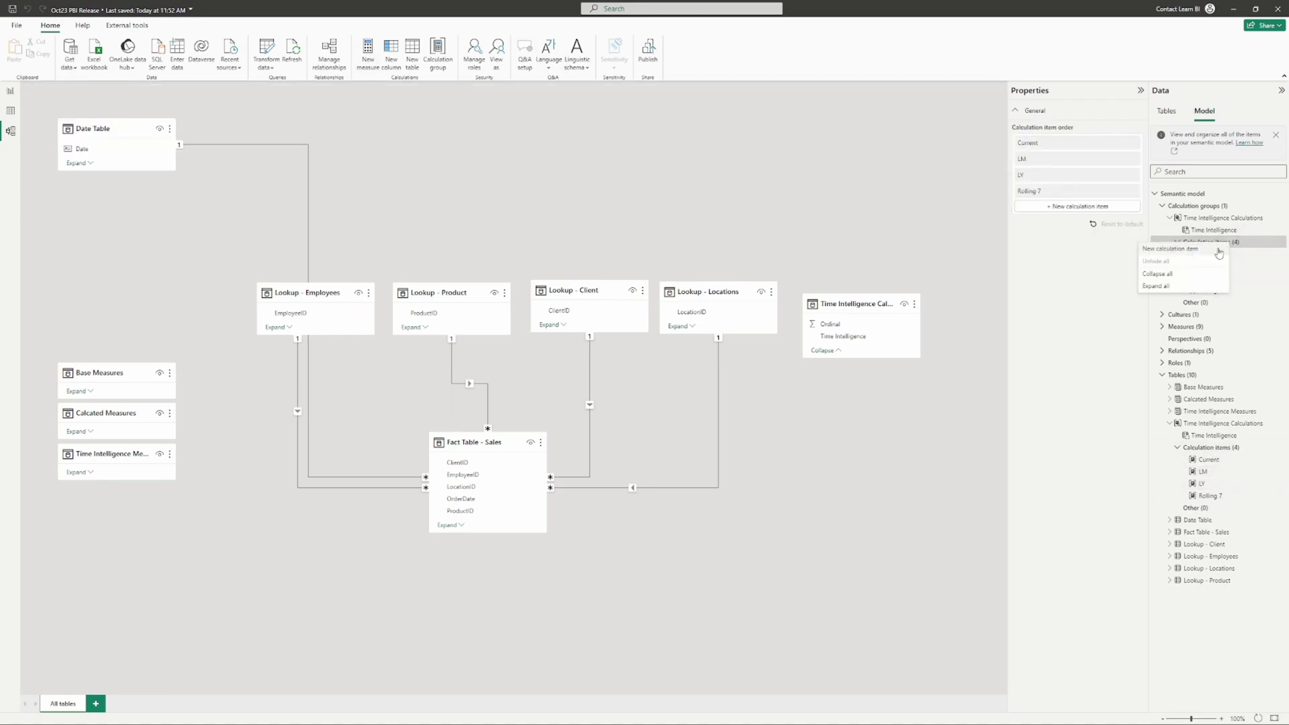
click(1077, 206)
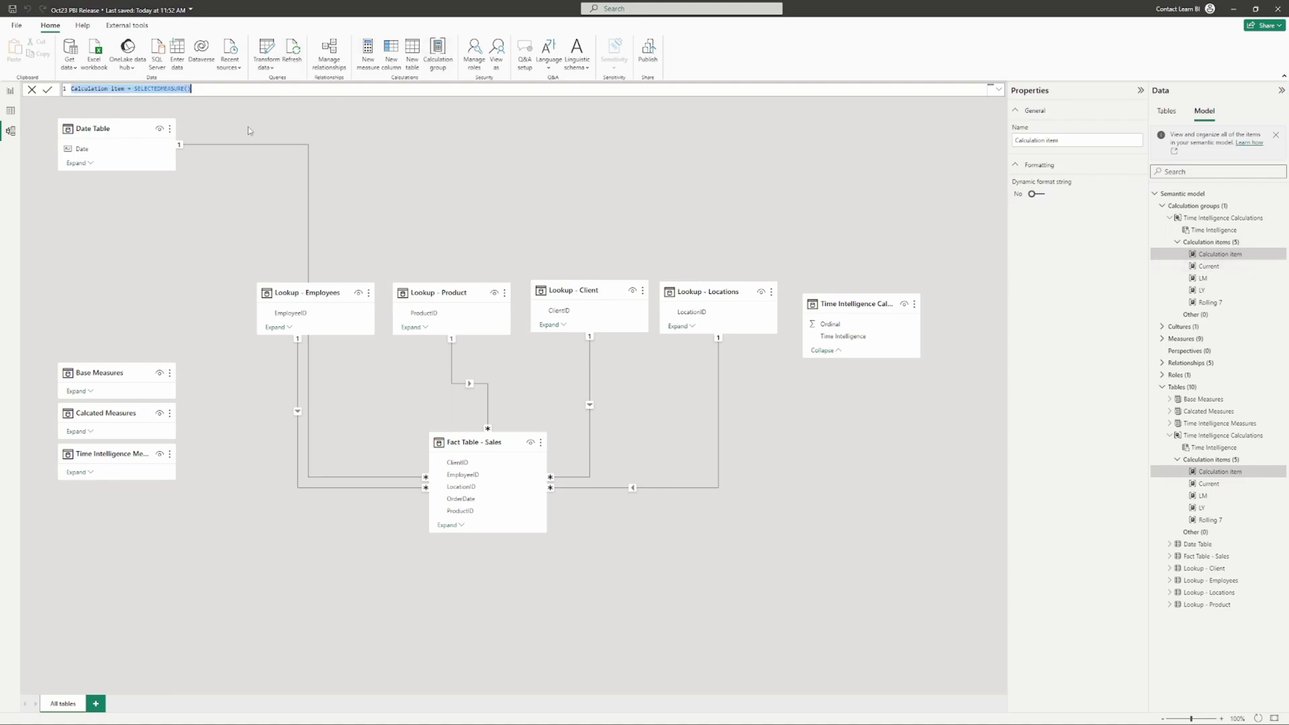
text(MoM =)
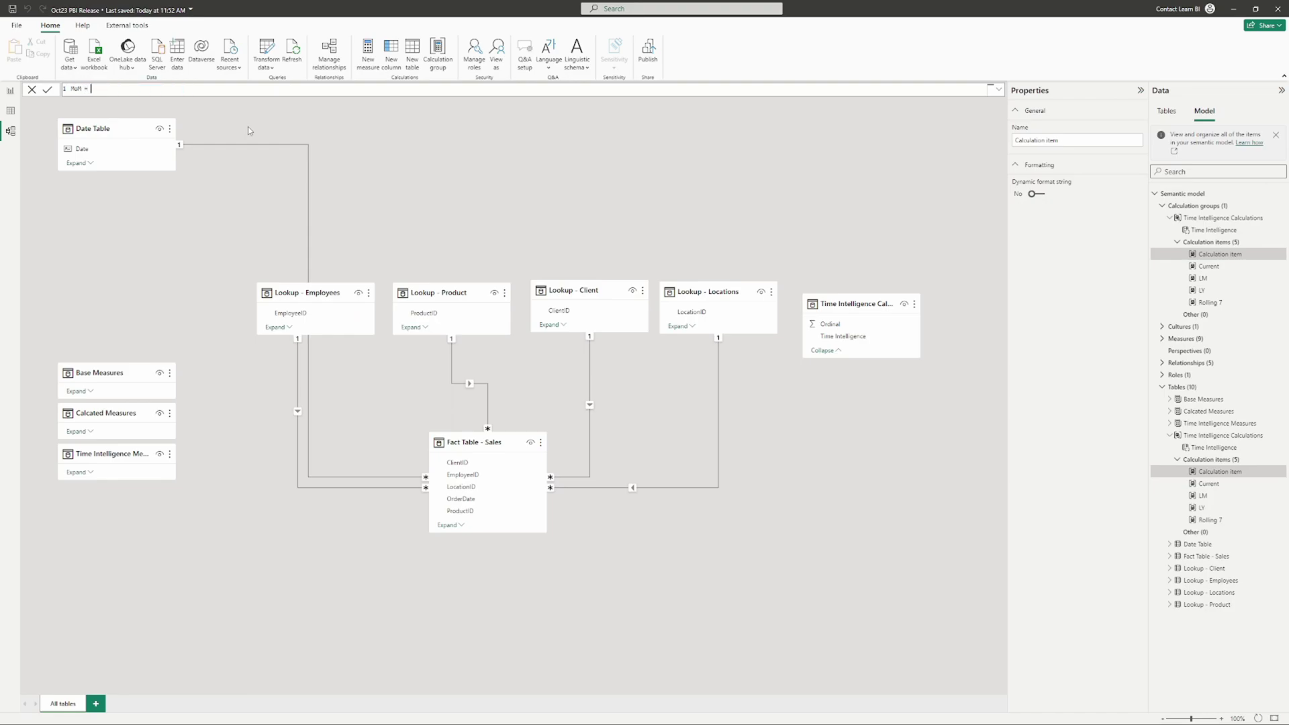
Enter SELECTEDMEASURE() - on a new line of the MoM formula and open a CALCULATE( function on the line below.
key(shift+Return)
text(selec)
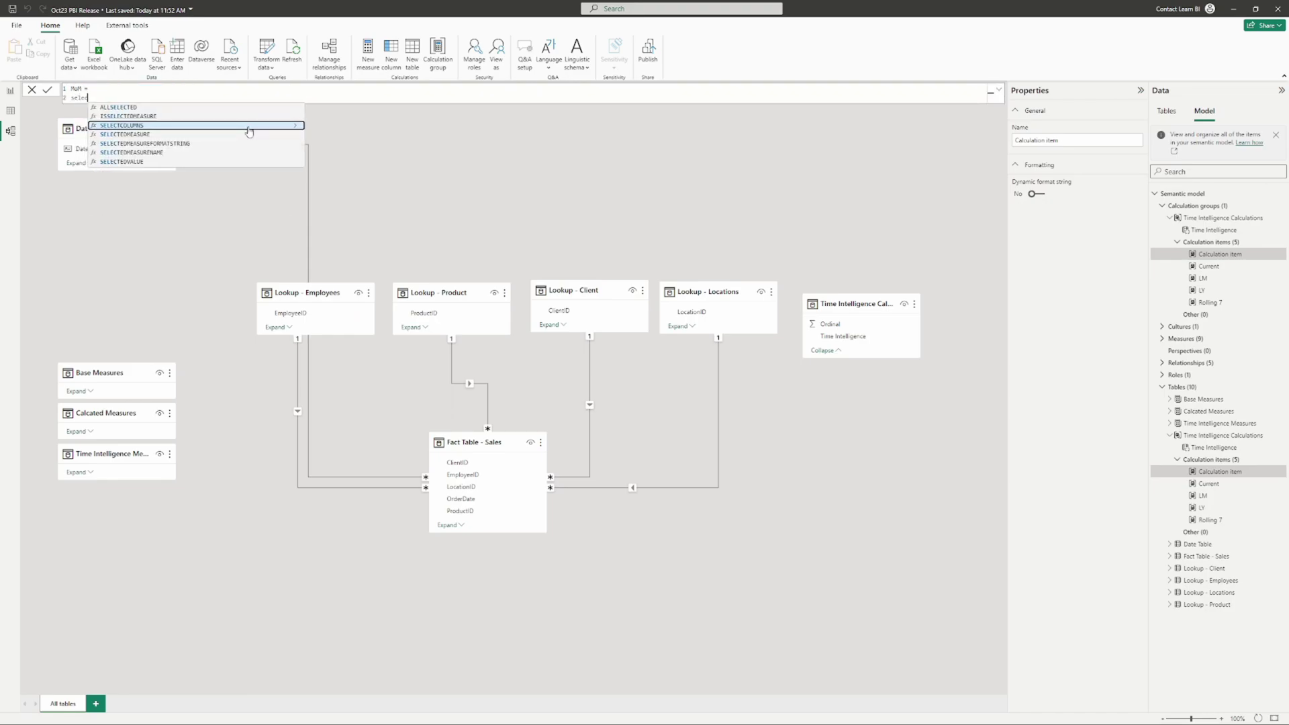
click(258, 135)
text(-)
key(shift+Return)
text(calc)
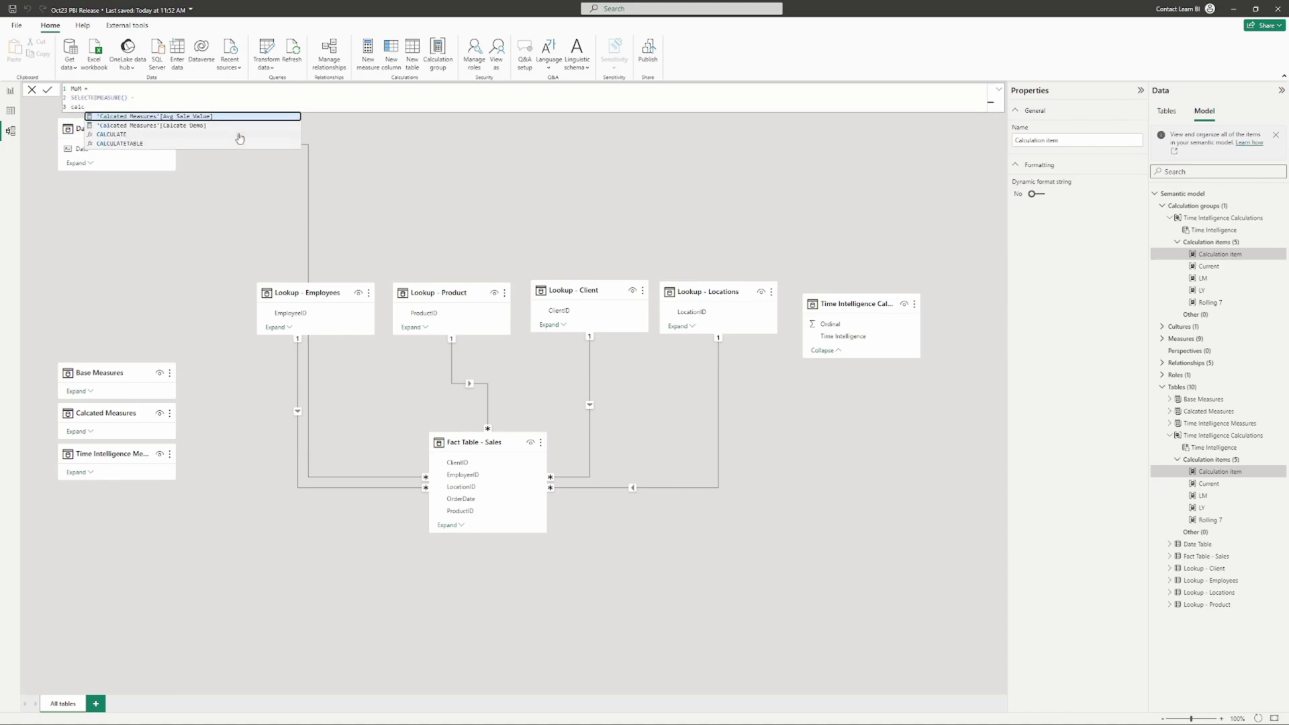
click(122, 134)
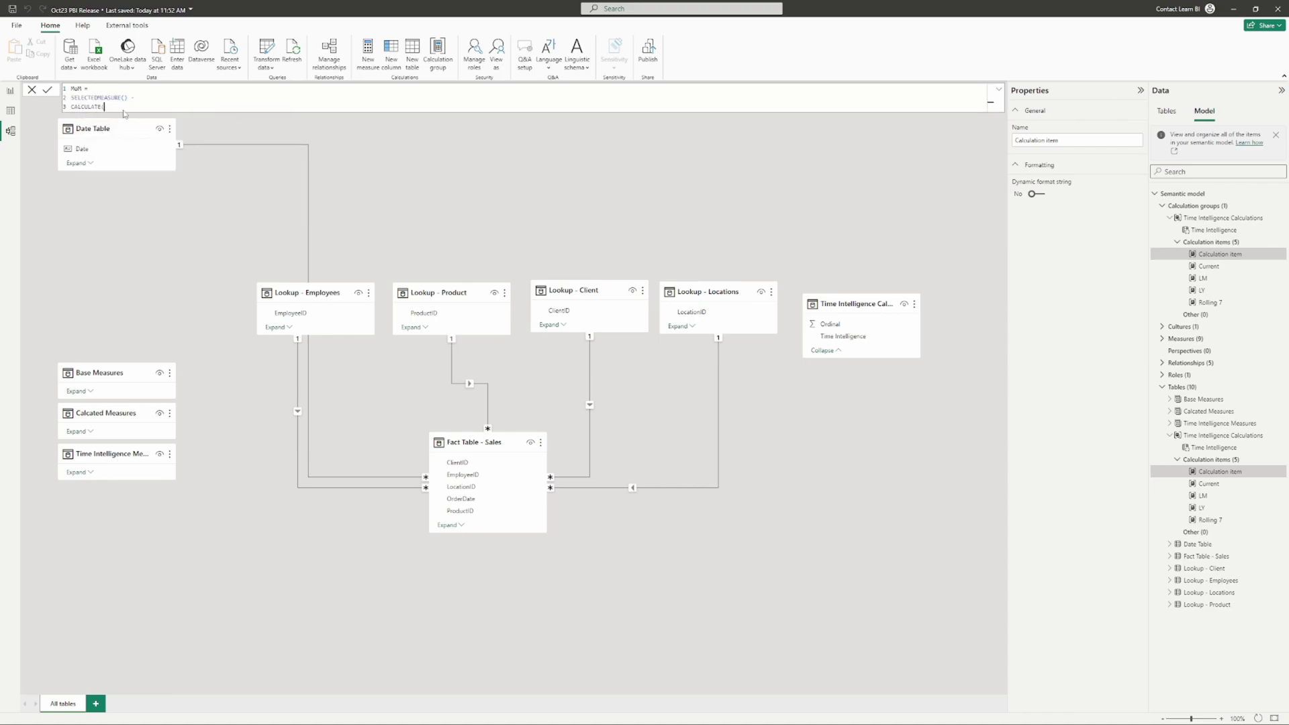
drag(190, 98, 71, 97)
click(112, 106)
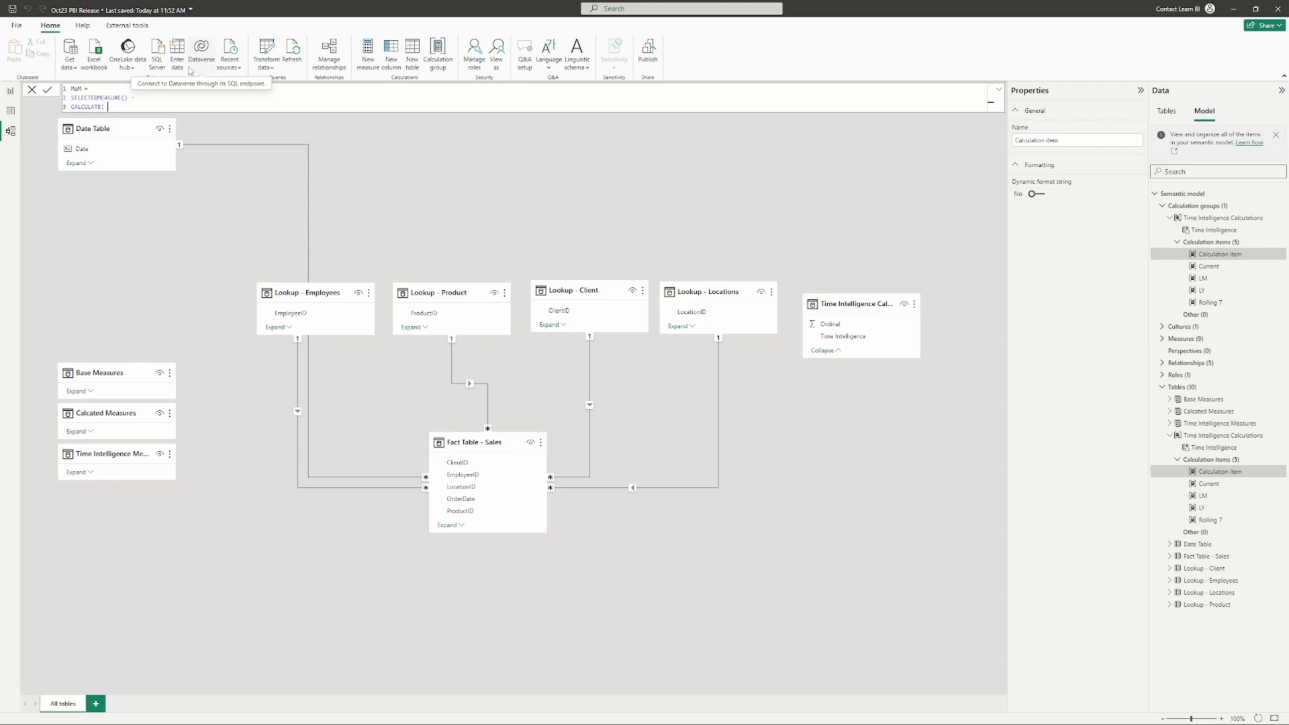
text(selec)
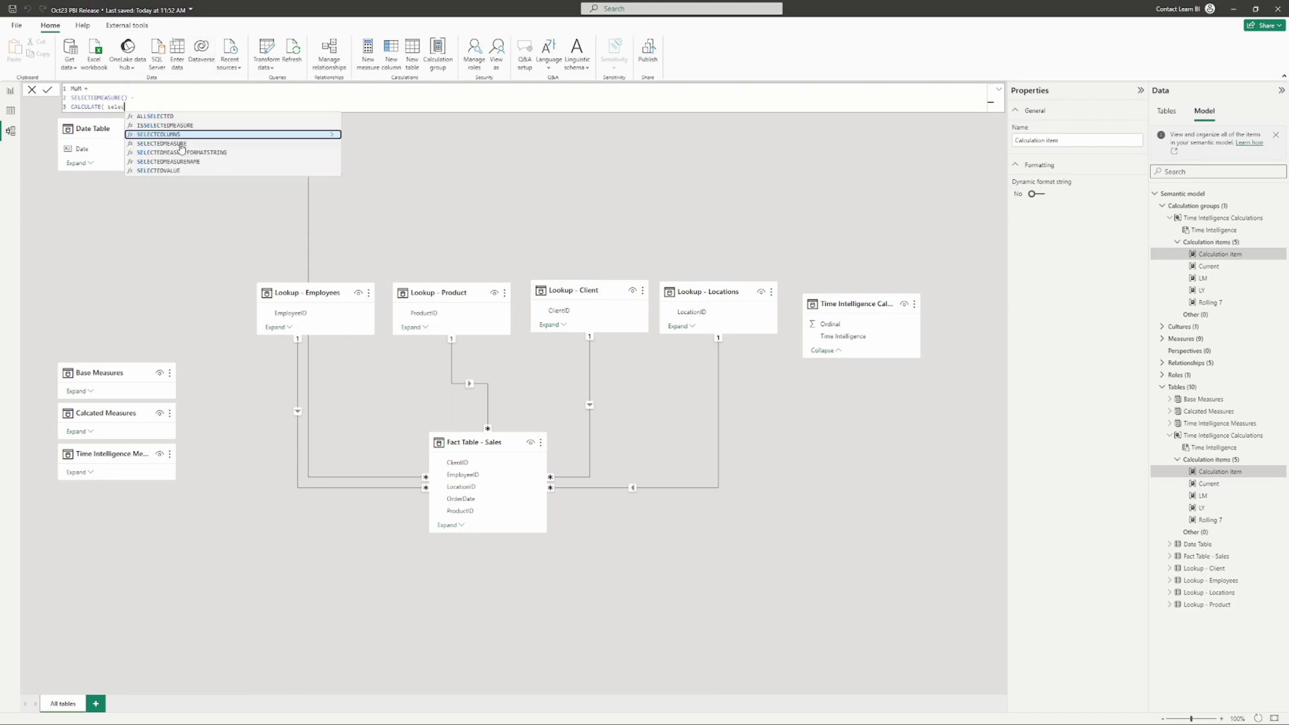
click(181, 144)
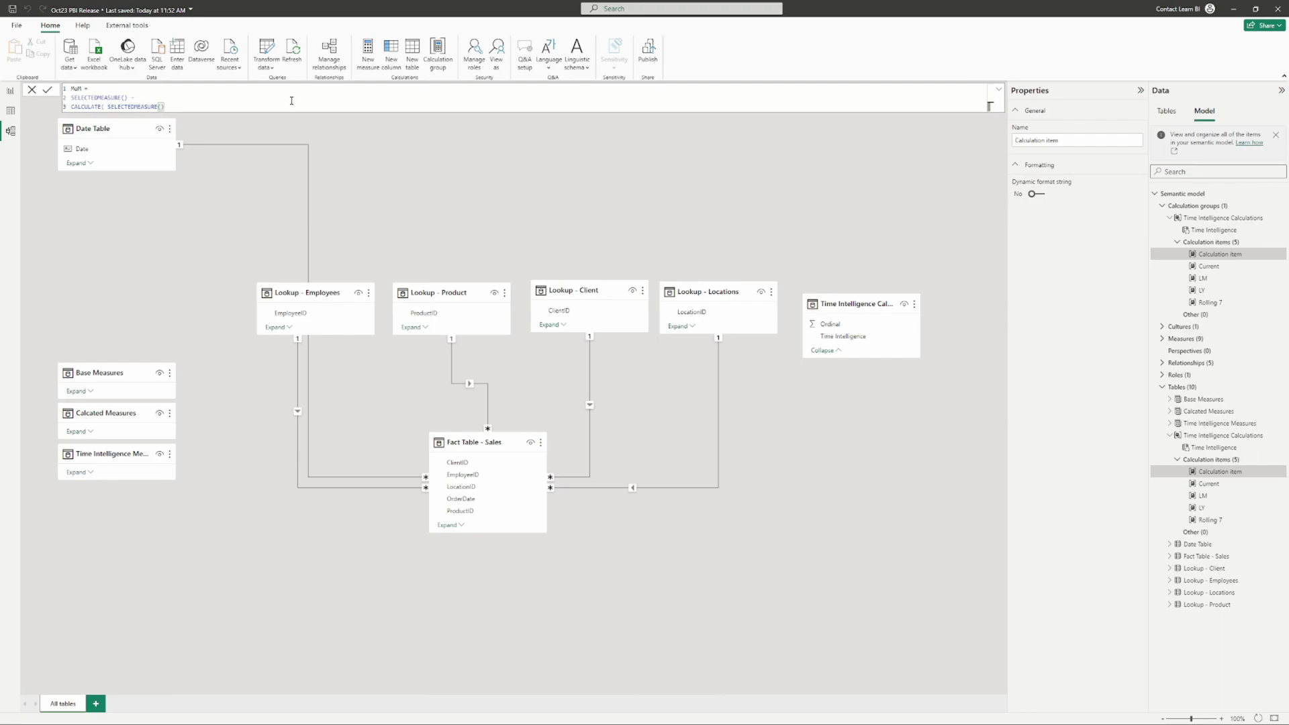
text(,)
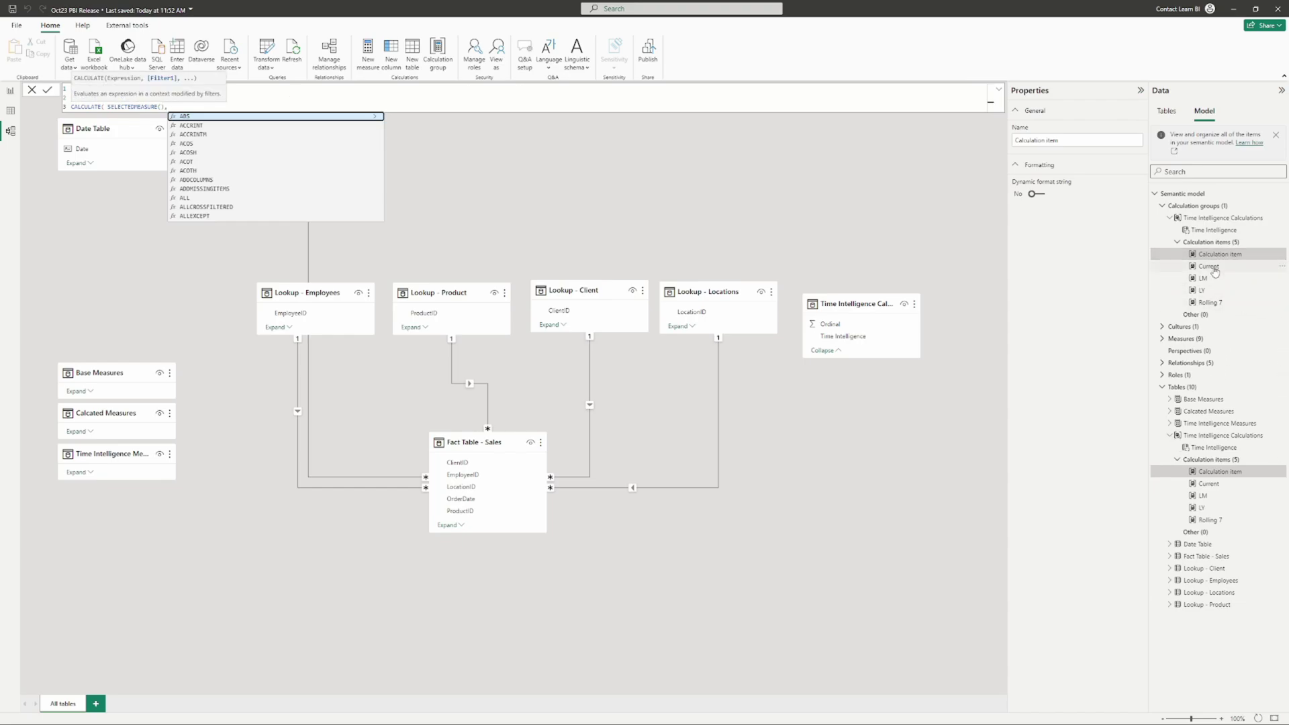
key(BackSpace)
key(BackSpace)
key(BackSpace)
key(BackSpace)
key(BackSpace)
key(BackSpace)
key(BackSpace)
key(BackSpace)
key(BackSpace)
key(BackSpace)
key(BackSpace)
key(BackSpace)
key(BackSpace)
key(BackSpace)
key(BackSpace)
key(BackSpace)
key(BackSpace)
key(BackSpace)
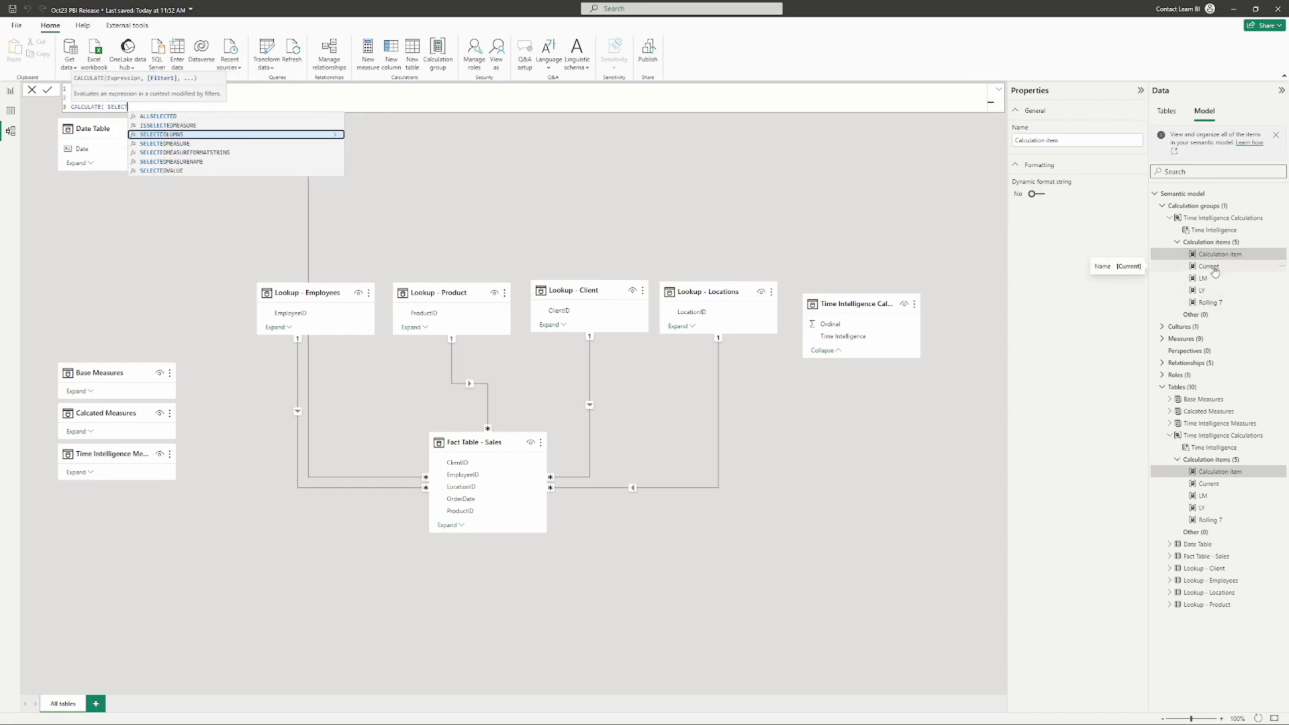
text(curr)
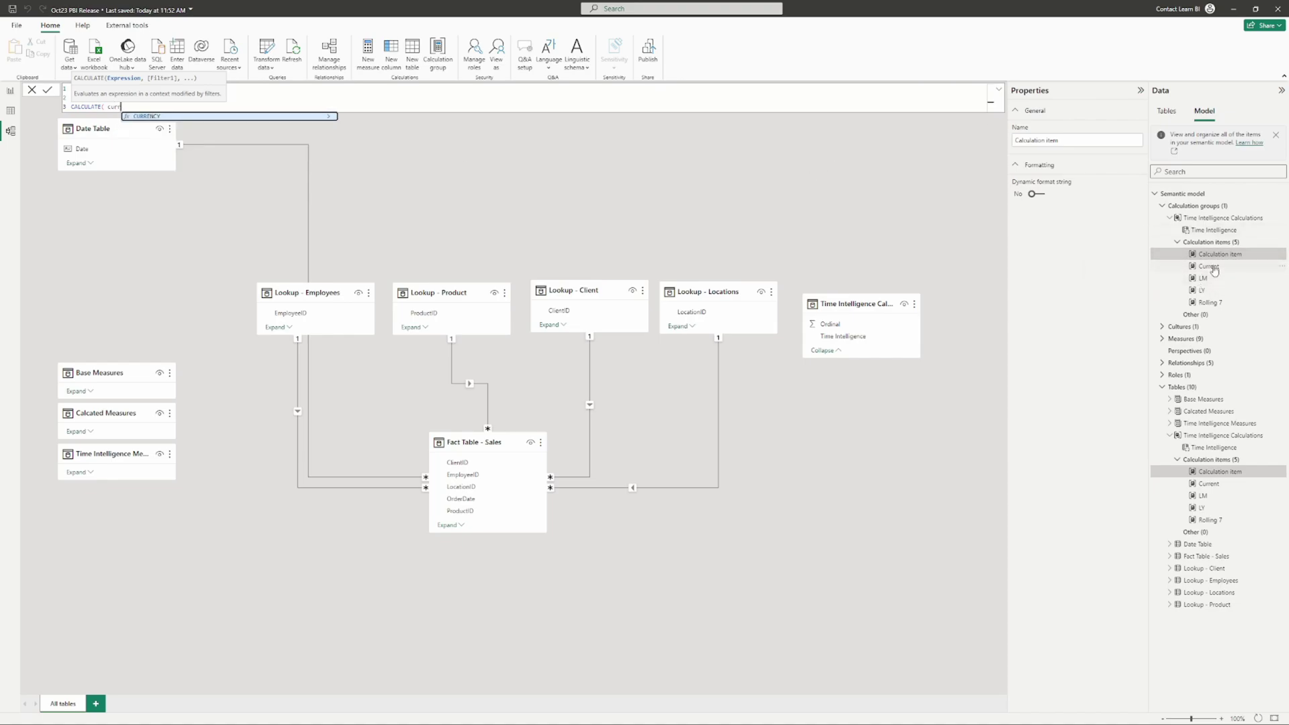
key(BackSpace)
key(BackSpace)
key(BackSpace)
key(BackSpace)
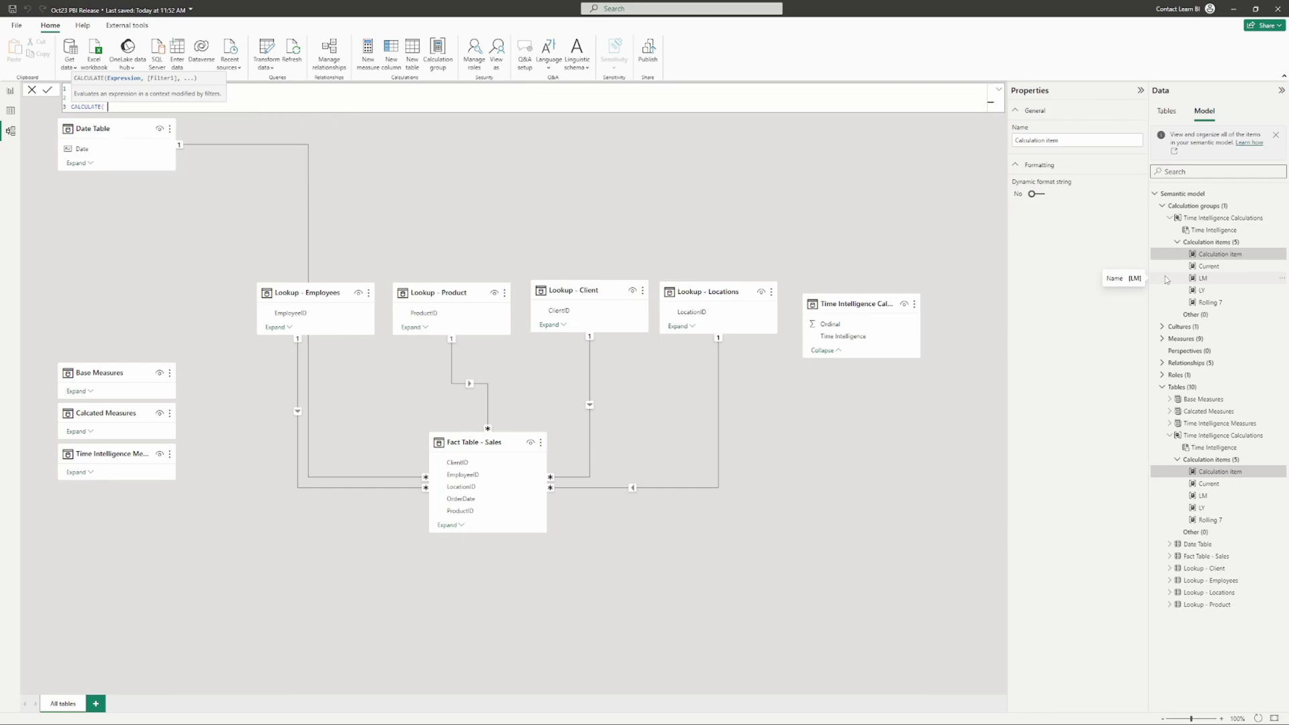
Set SELECTEDMEASURE() as the expression of the MoM formula's CALCULATE and start a new line for its filter.
text(selec)
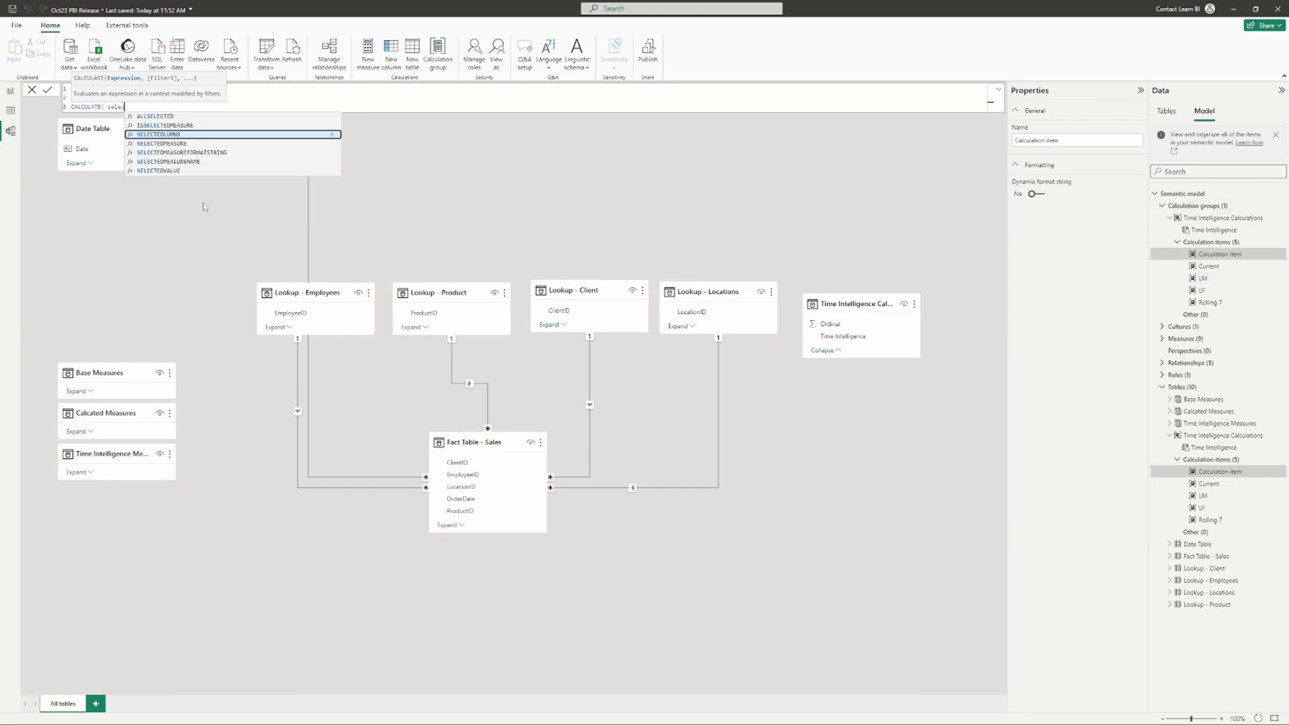
click(168, 144)
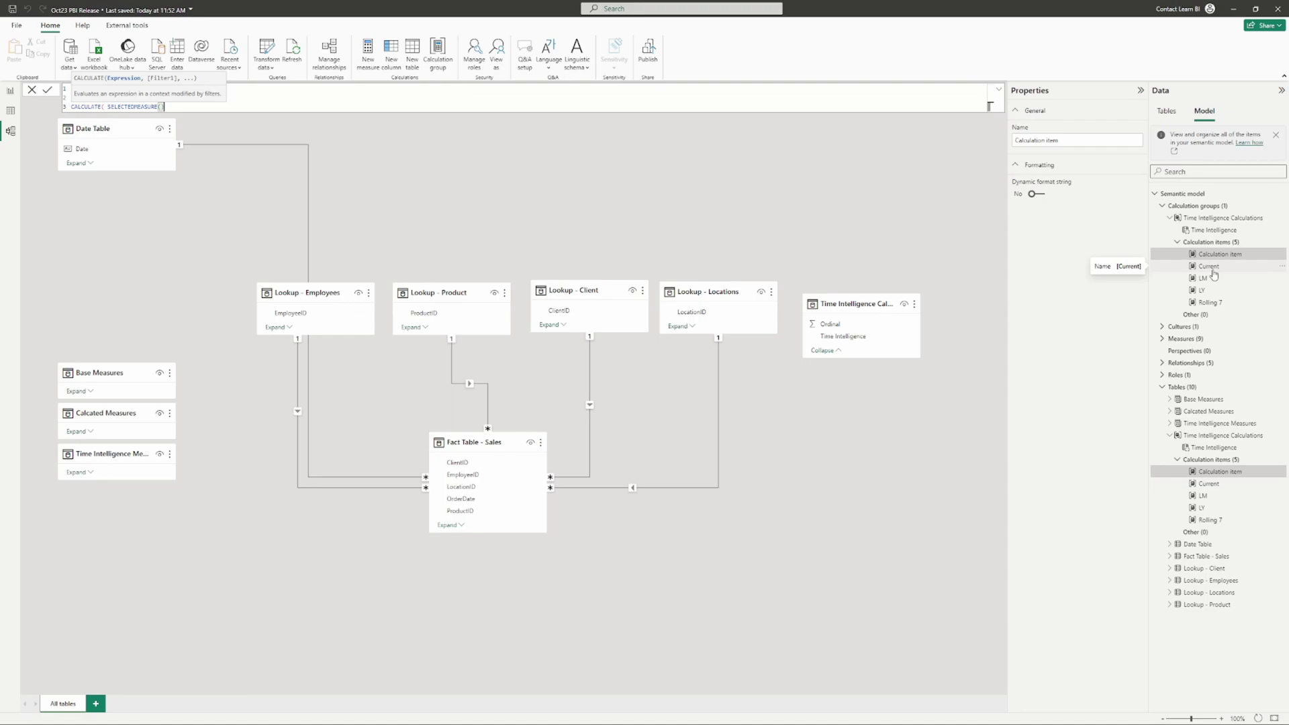
text(,)
key(shift+Return)
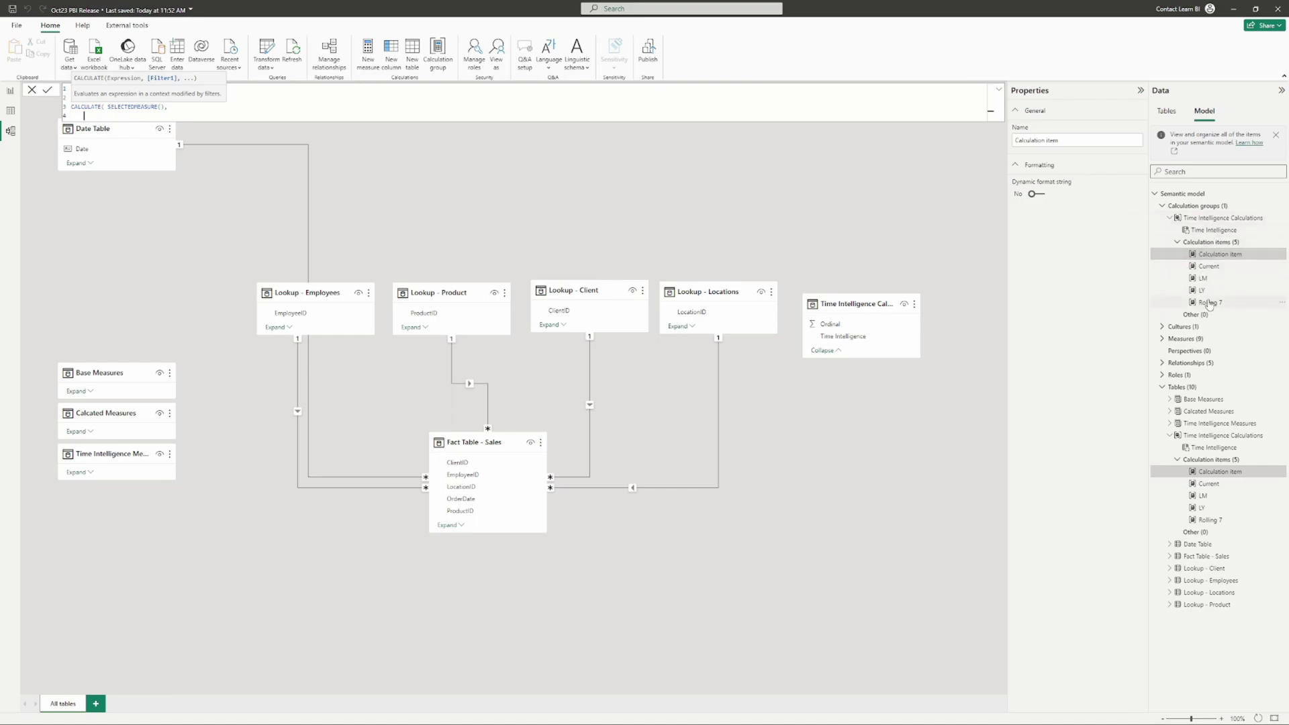
Add the filter 'Time Intelligence Calculations'[Time Intelligence] = "LM", close CALCULATE on its own line and commit the MoM formula.
text(time in)
key(BackSpace)
key(BackSpace)
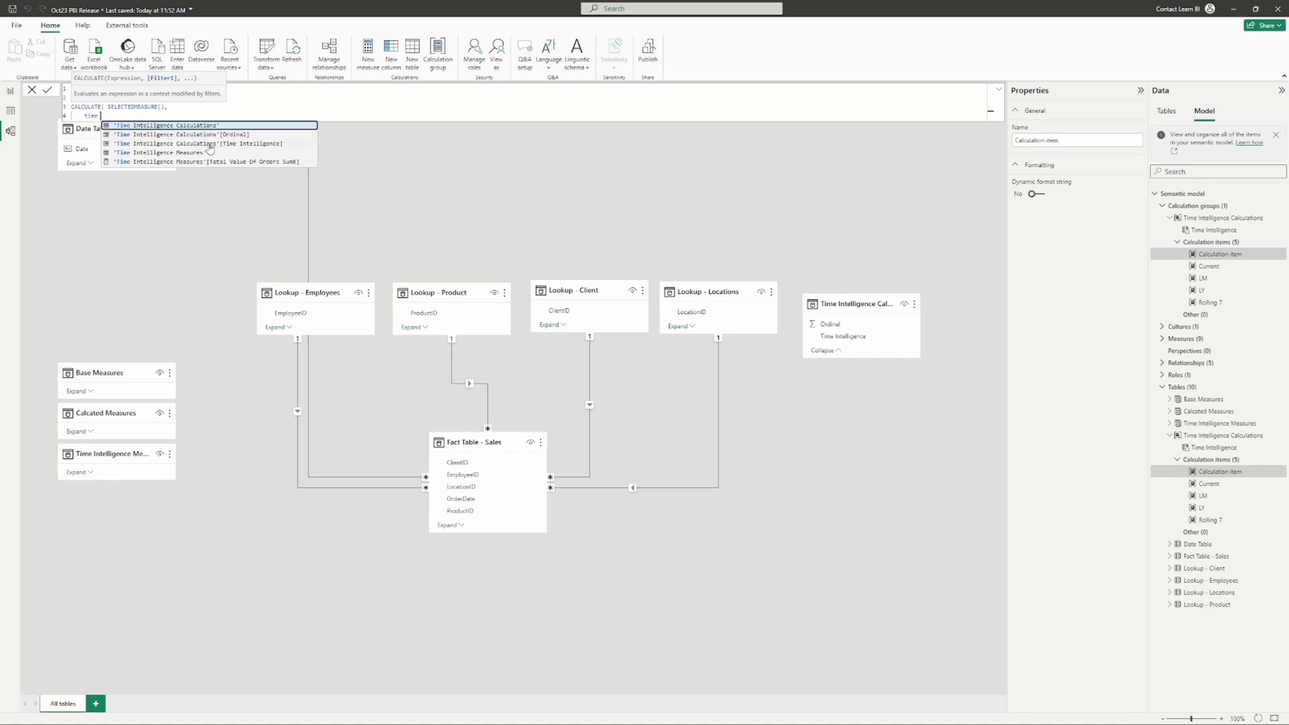
click(253, 149)
text(= )
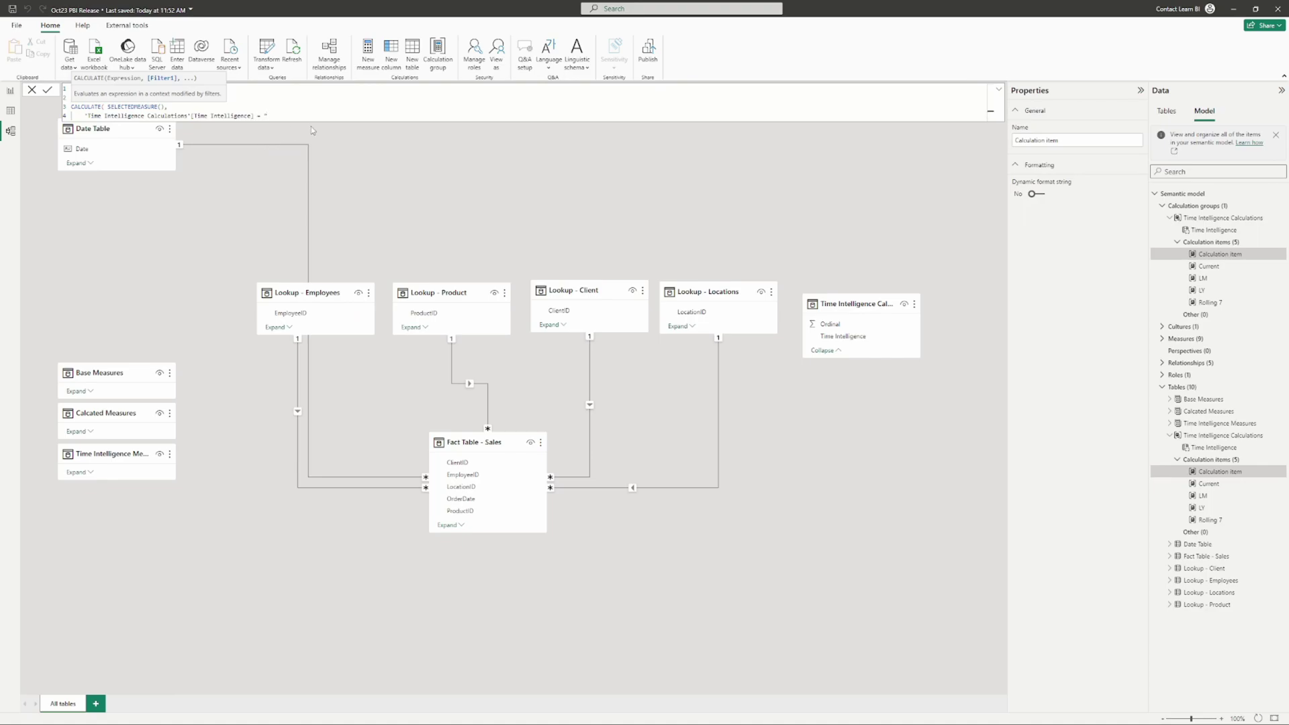
text(")
click(254, 97)
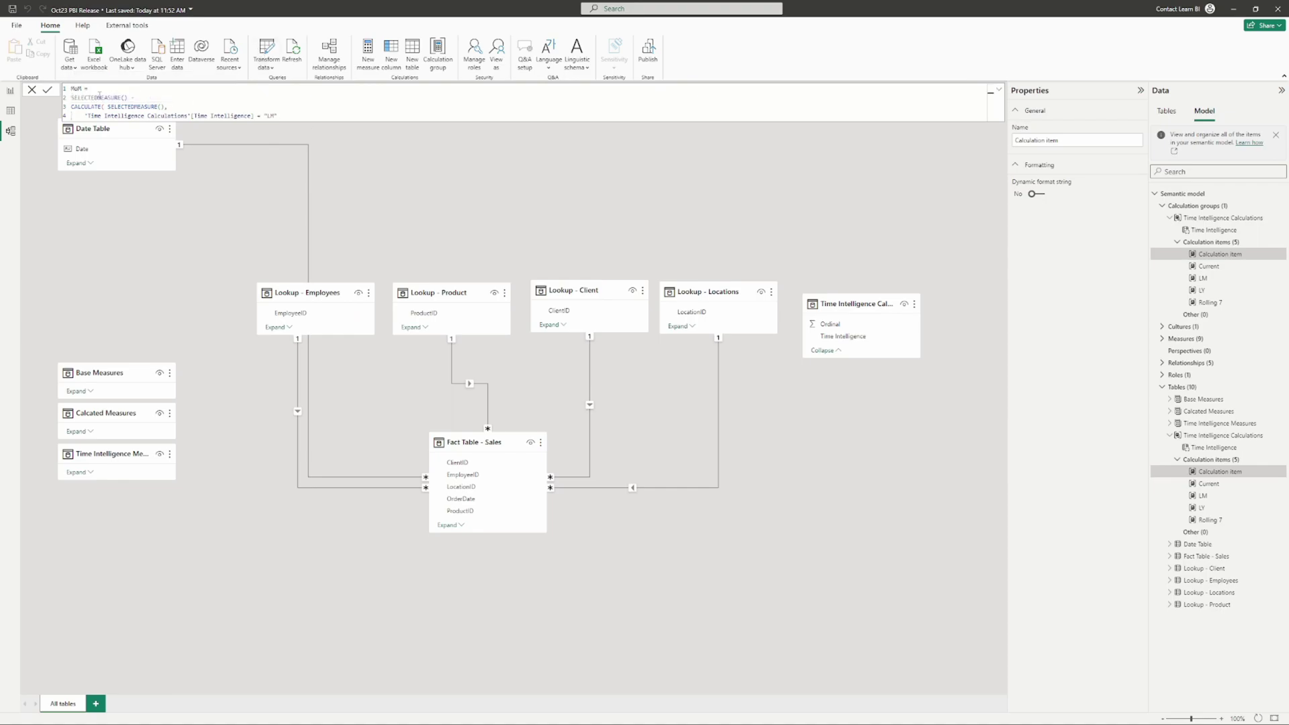
key(shift+Return)
text())
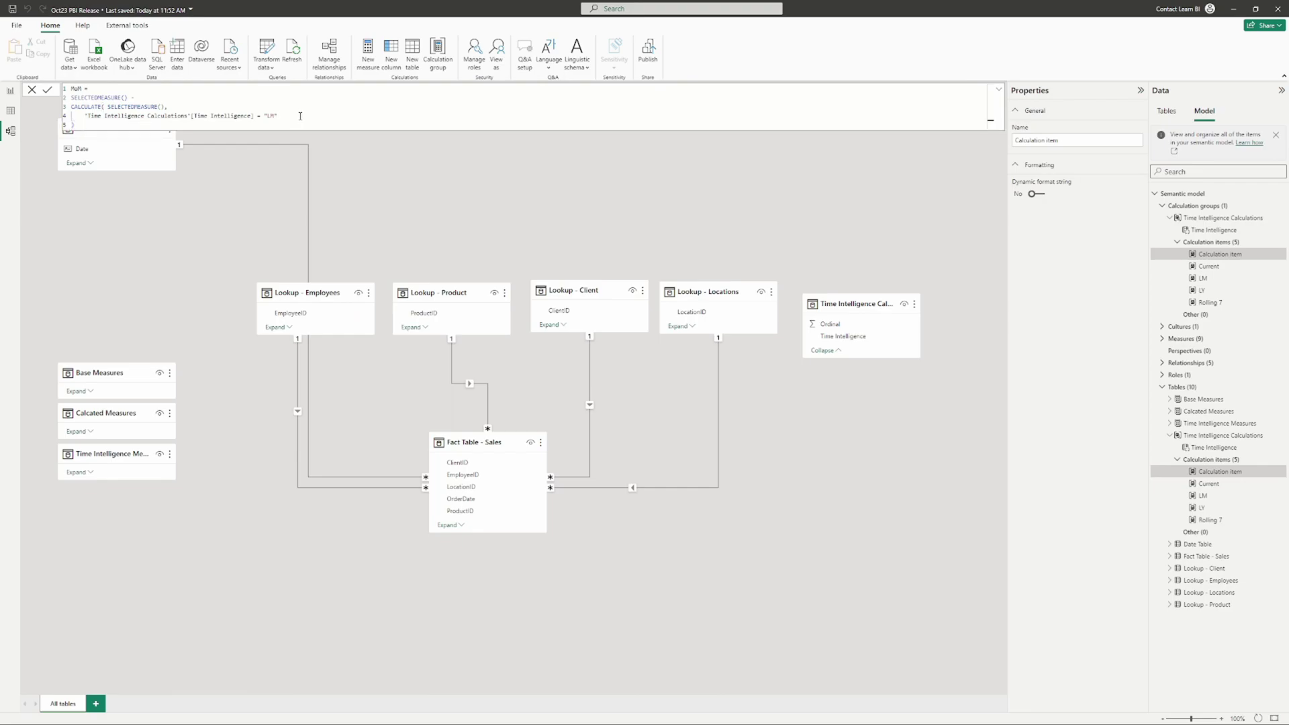
key(Return)
Copy the whole MoM formula into a new calculation item of the group and change its name to YoY.
drag(129, 98, 72, 106)
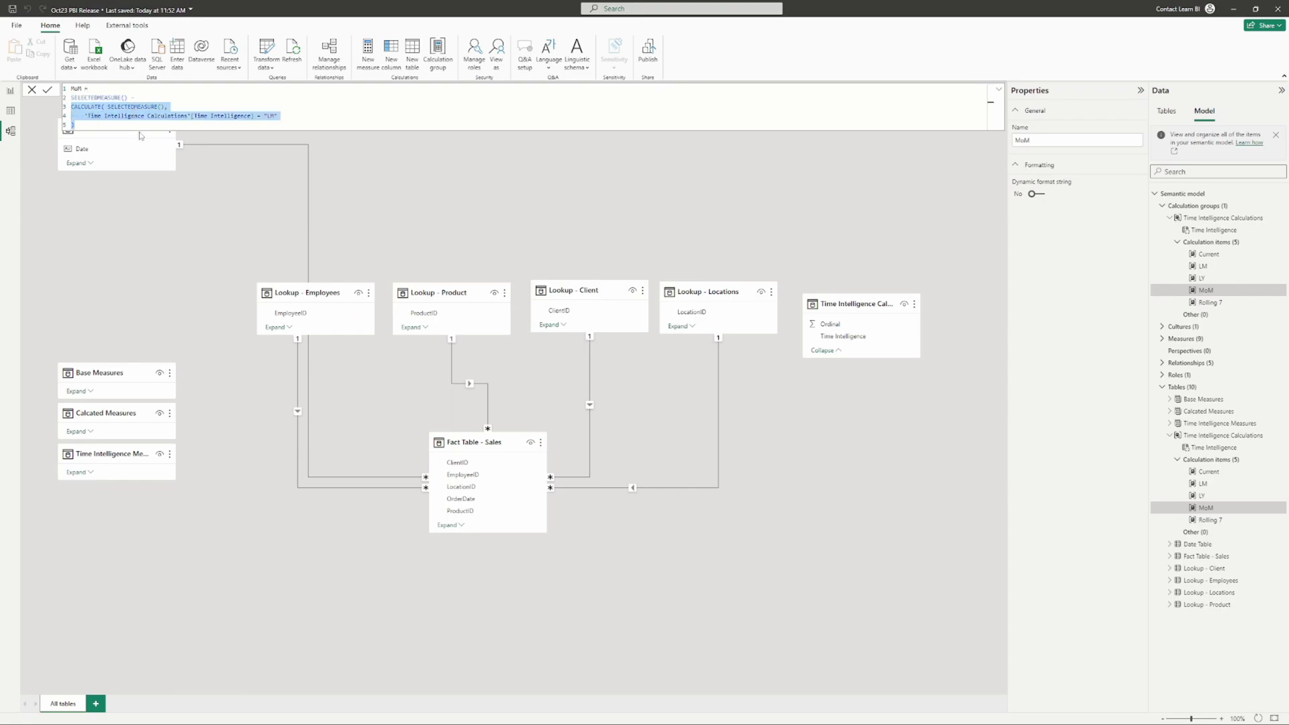
click(147, 124)
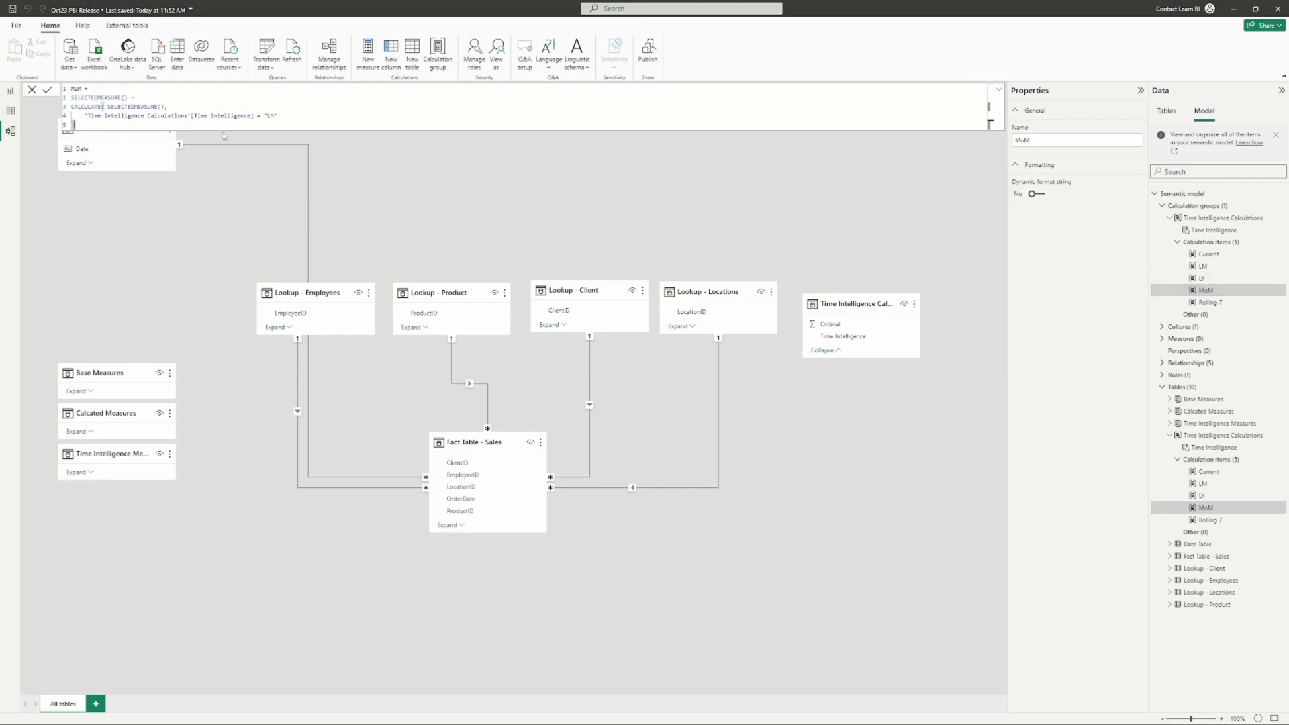
key(ctrl+a)
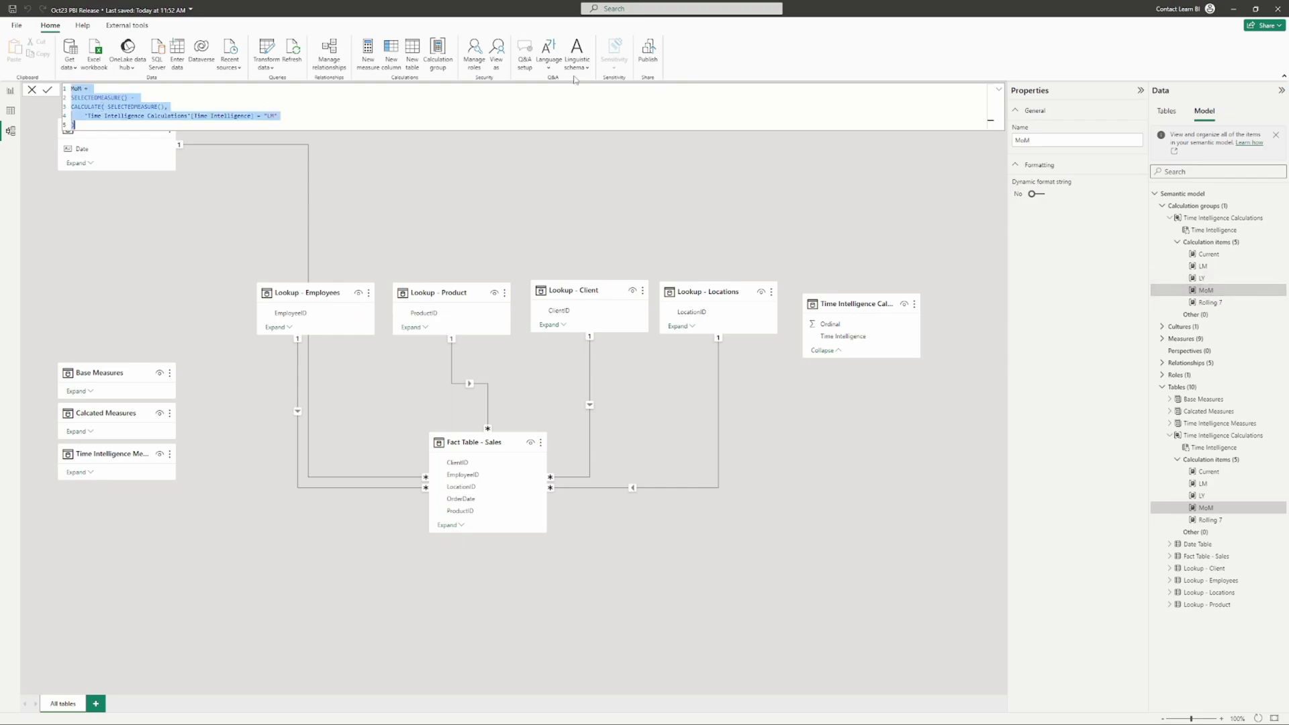
right_click(1234, 243)
click(1212, 248)
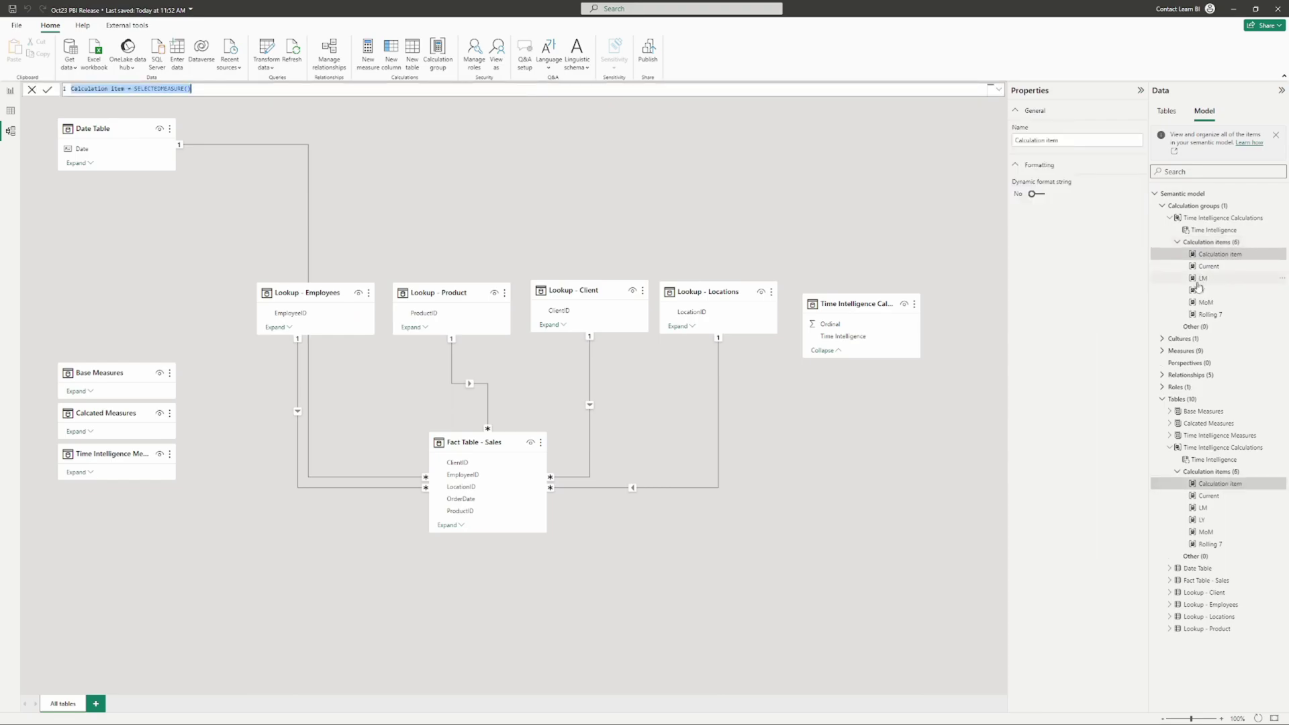
text(YoY = SELECTEDMEASURE() - CALCULATE( SELECTEDMEASURE(),     'Time Intelligence Calculations'[Time Intelligence] = "LM" ))
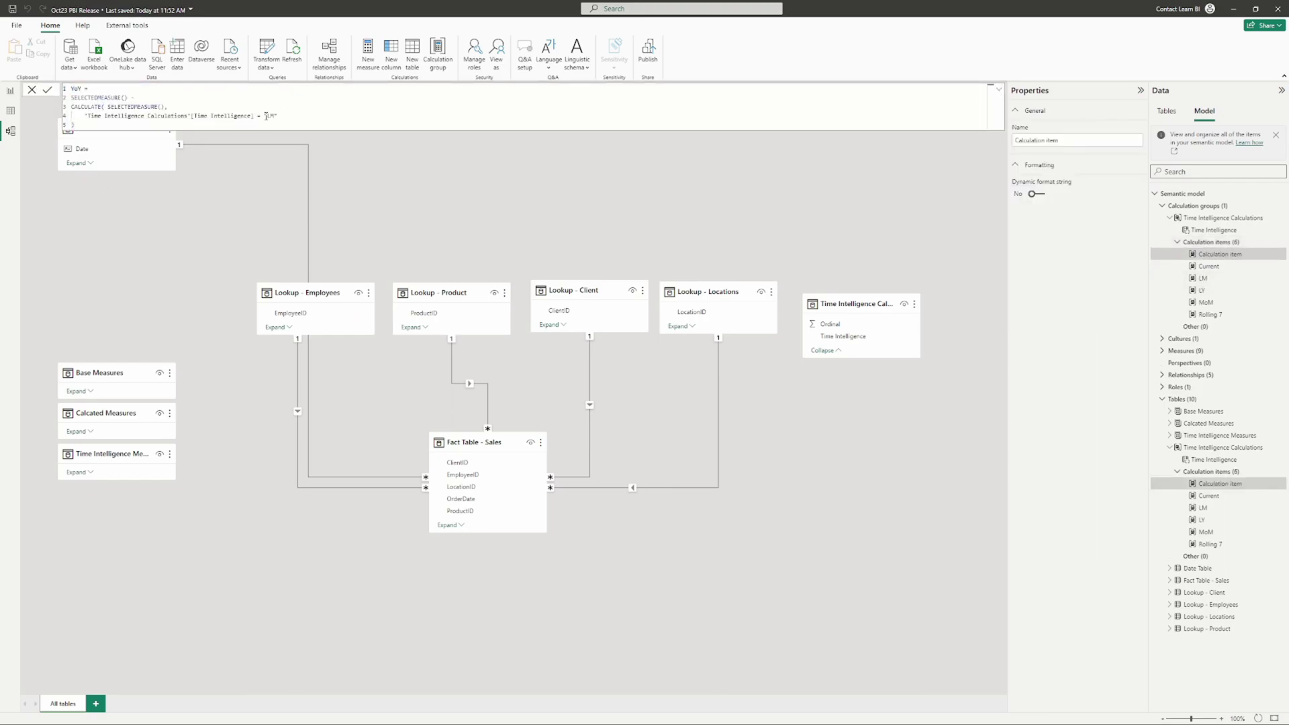
Change the YoY formula's Time Intelligence filter value to "LY" and commit the formula.
key(BackSpace)
key(Return)
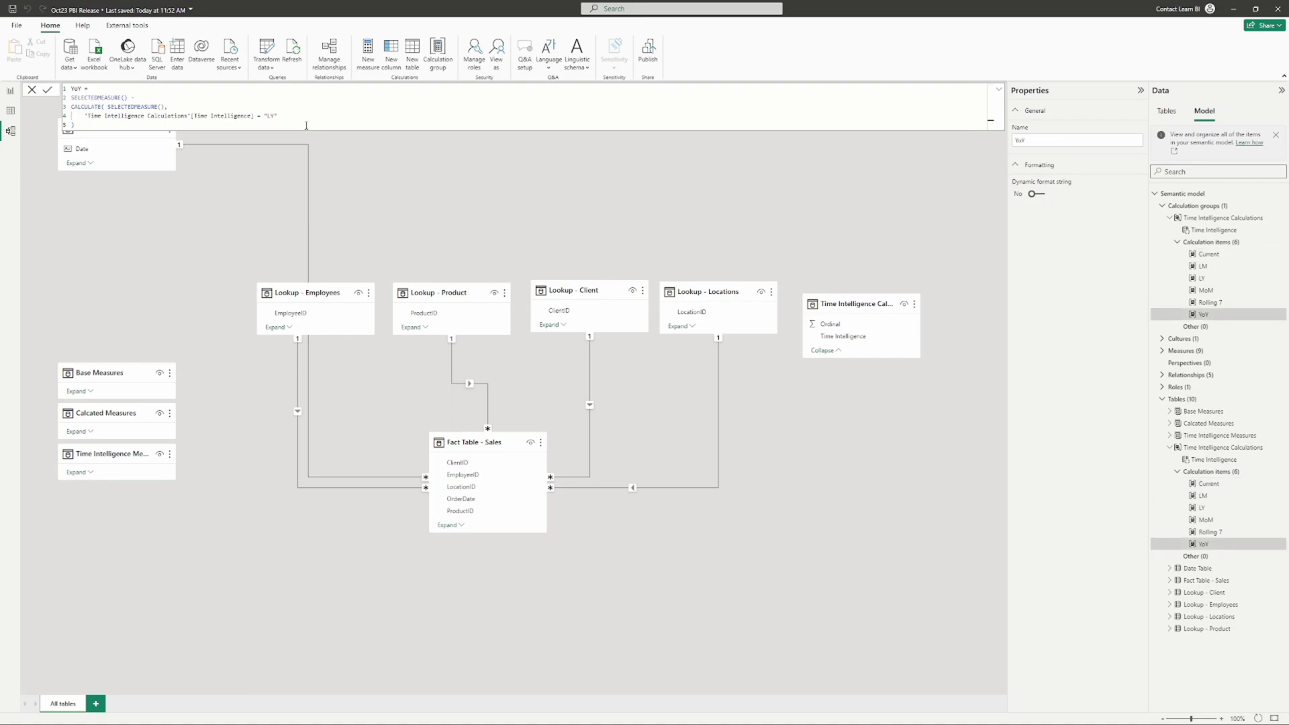
Add another calculation item to the group, name it MoM Growth and open a DIVIDE( function on its second line.
right_click(1248, 245)
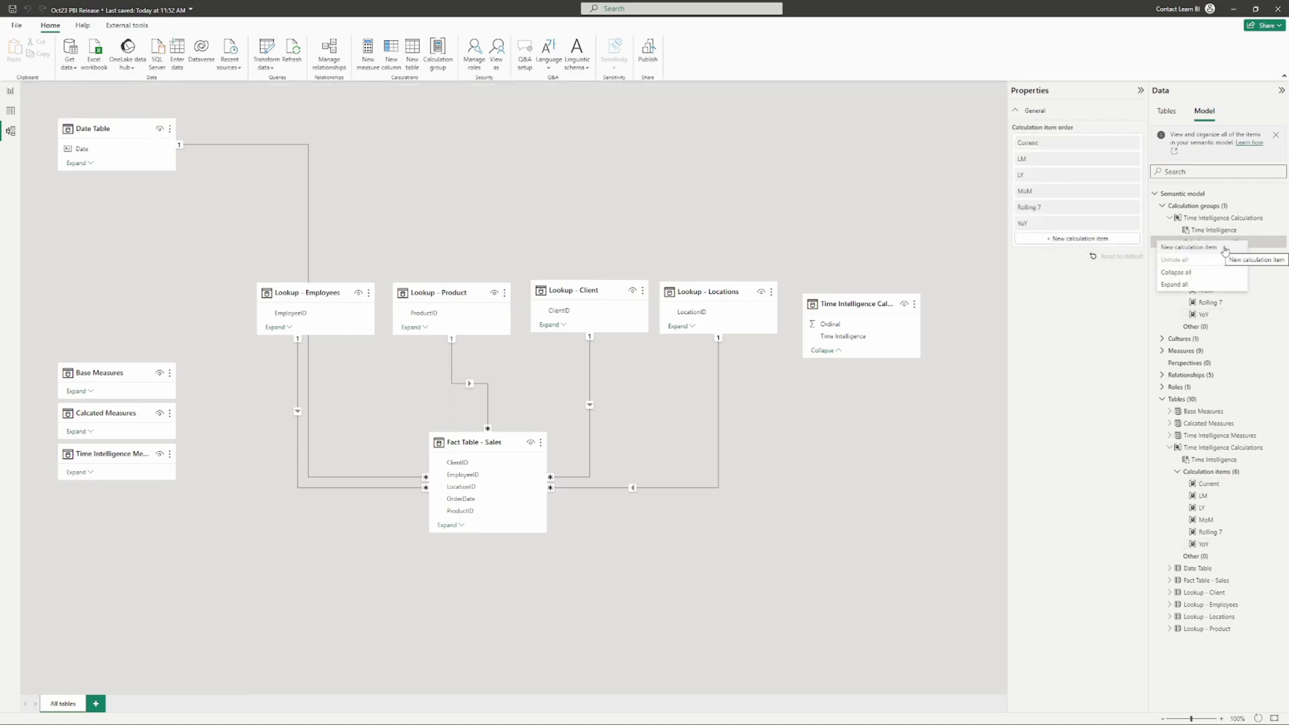
click(1220, 295)
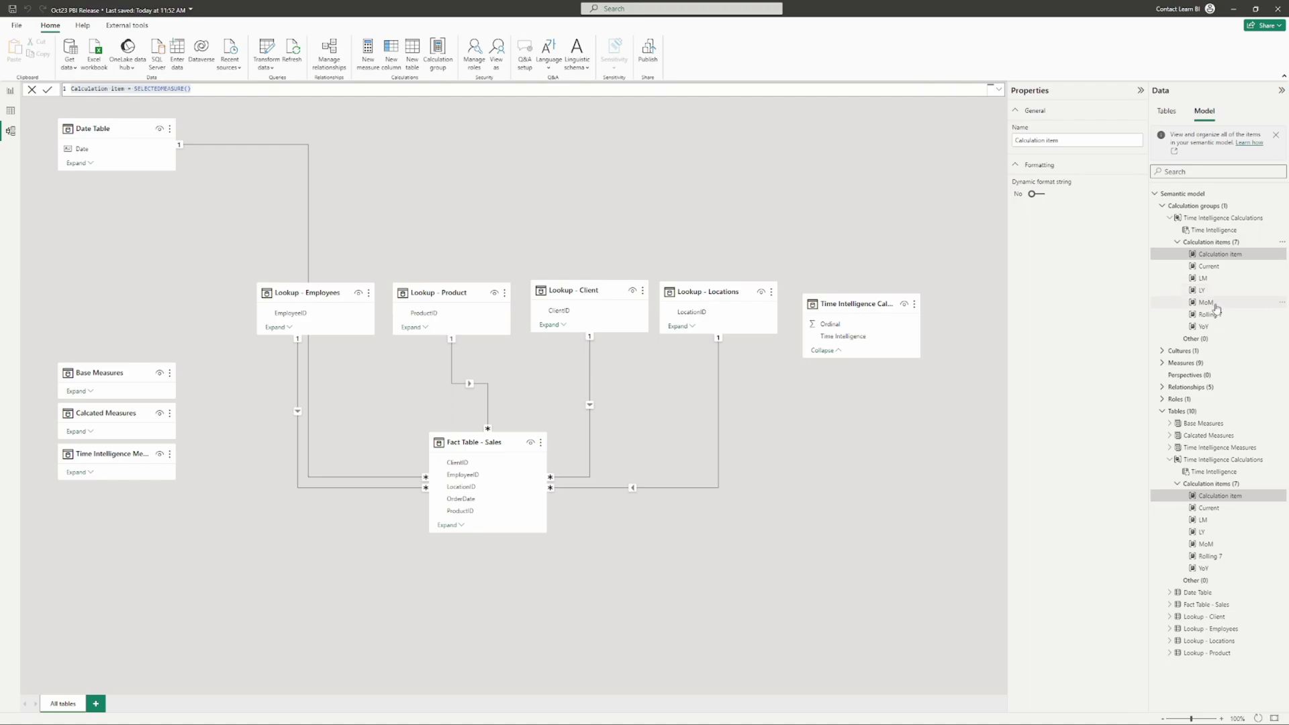
click(224, 90)
key(ctrl+a)
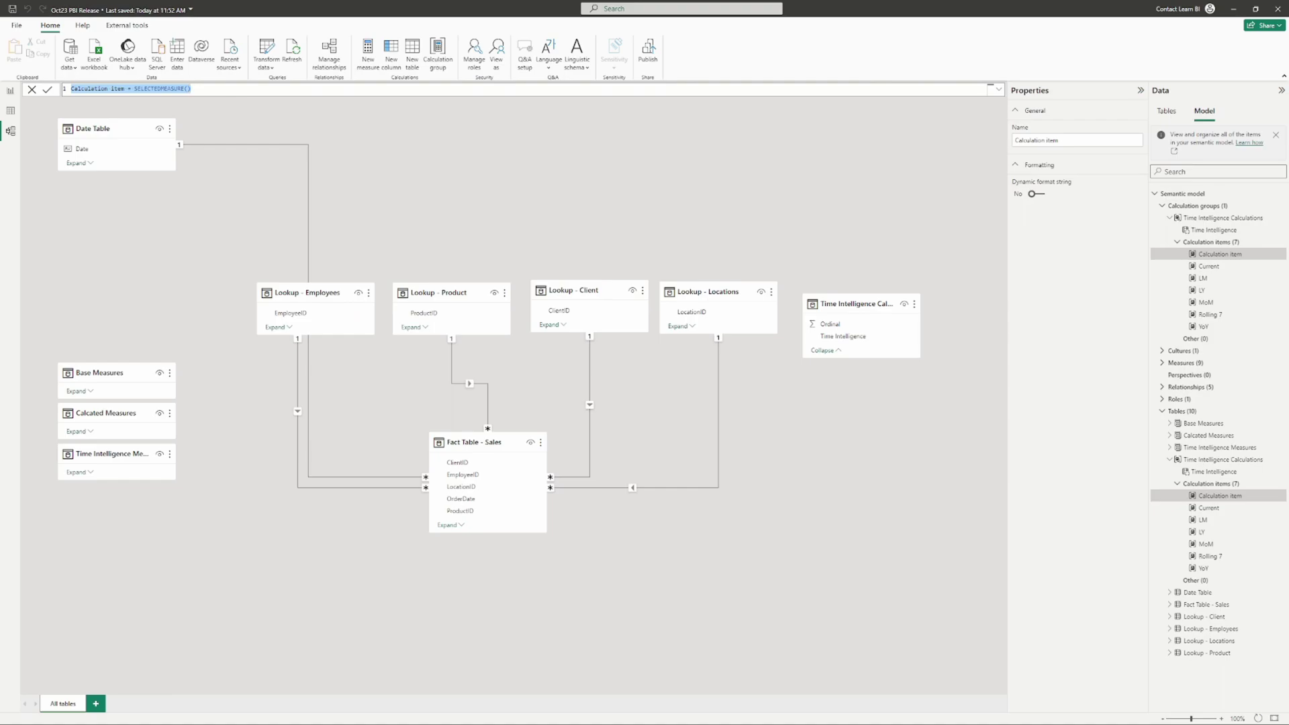
click(235, 92)
key(ctrl+a)
text(MoM Growth =)
key(shift+Return)
text(DIVIDE()
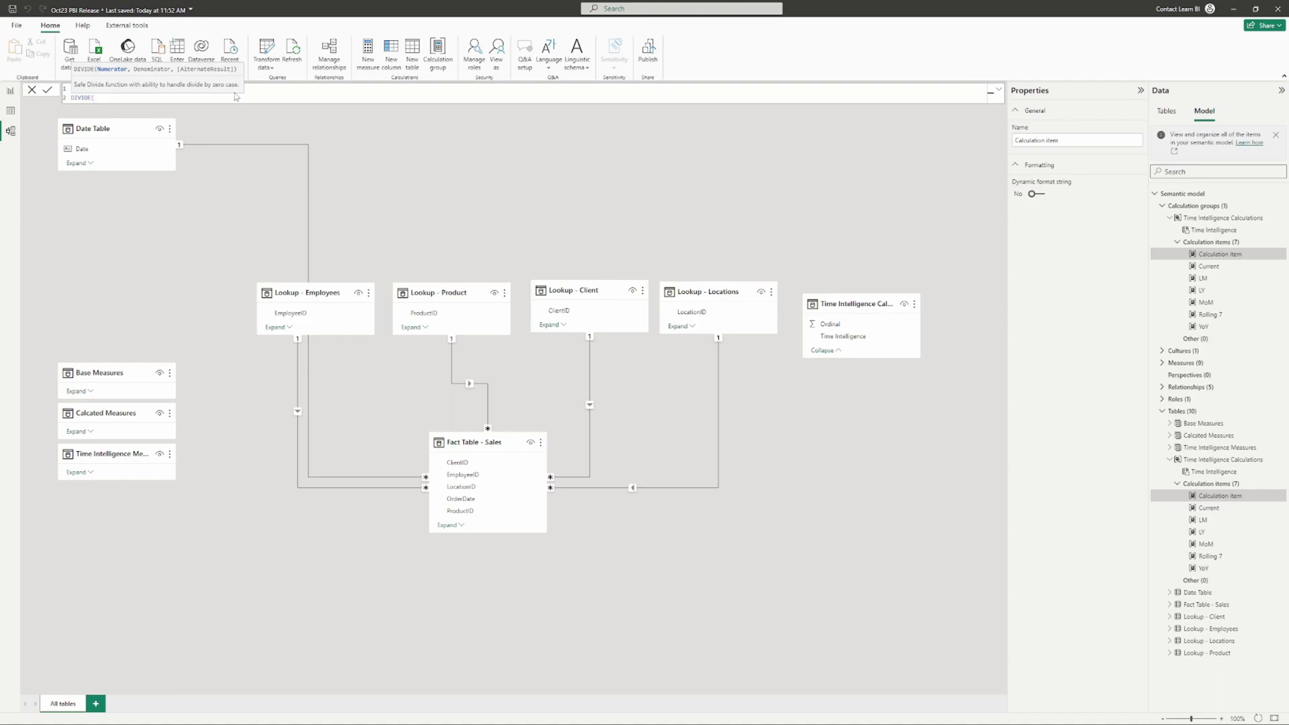
Start the DIVIDE numerator with CALCULATE( SELECTEDMEASURE(), on its own line and begin a new line for its filter.
key(shift+Return)
text('Calcated Measures'[Avg Sale Value])
key(ctrl+z)
key(ctrl+z)
text(CALCULATE( sele)
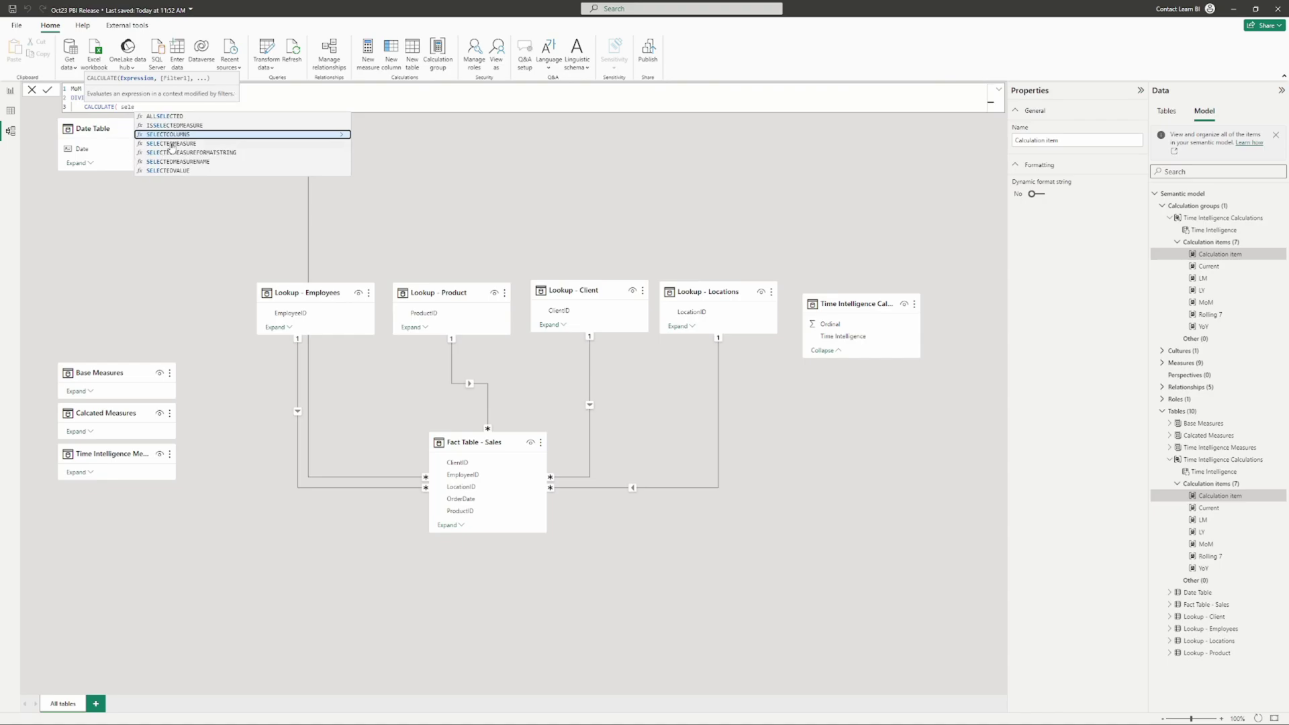
click(168, 143)
text((),)
key(shift+Return)
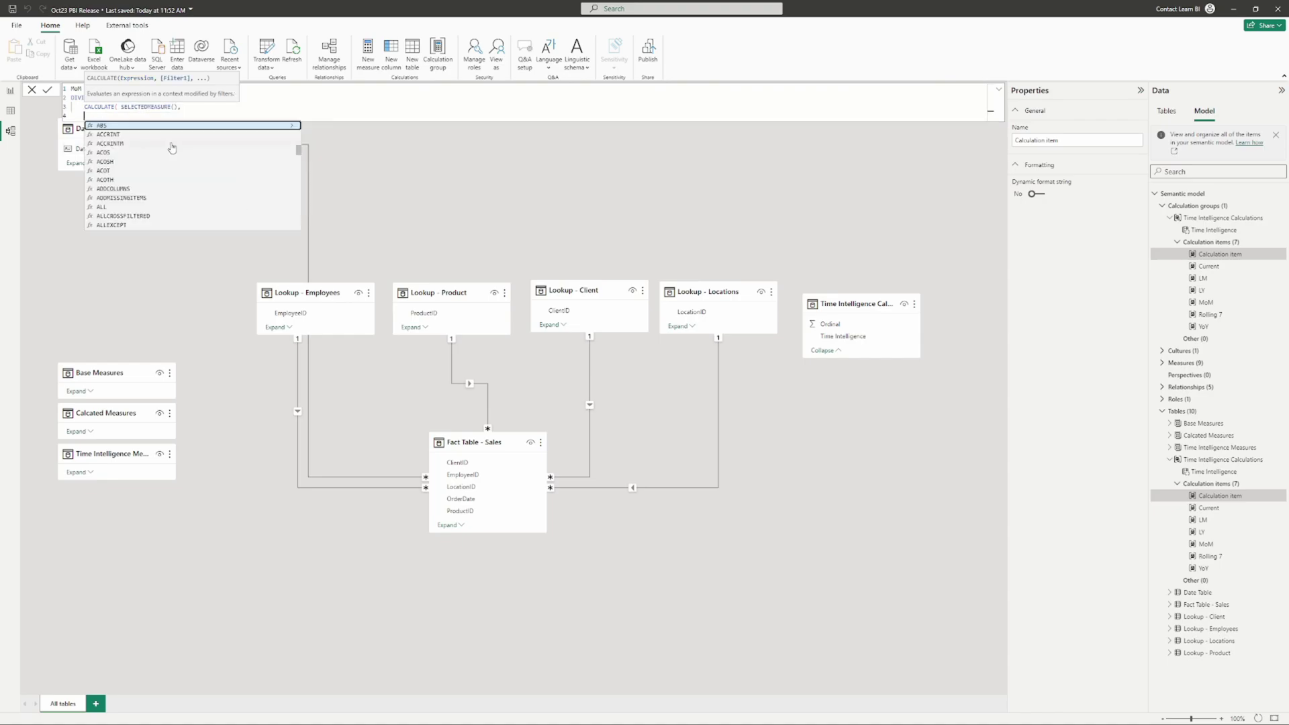
Filter the numerator by 'Time Intelligence Calculations'[Time Intelligence] = "MoM" and close its CALCULATE with a comma on a separate line.
key(Escape)
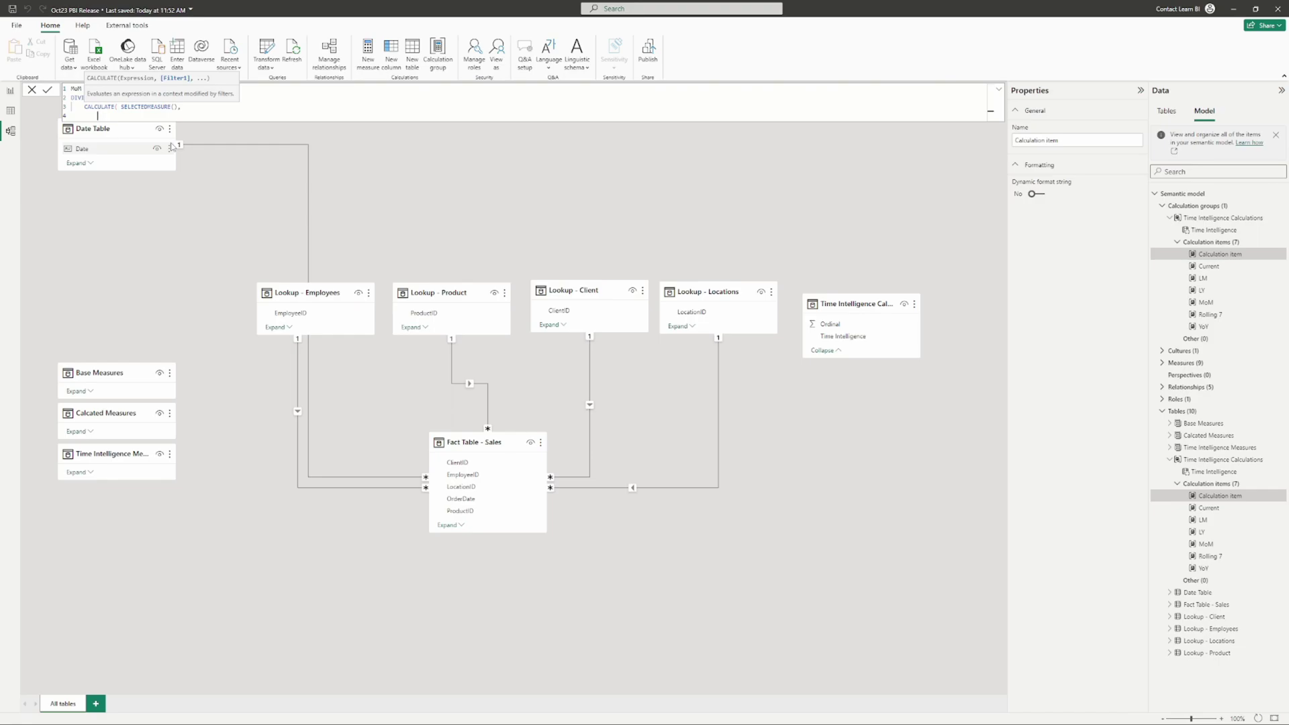
text(inte)
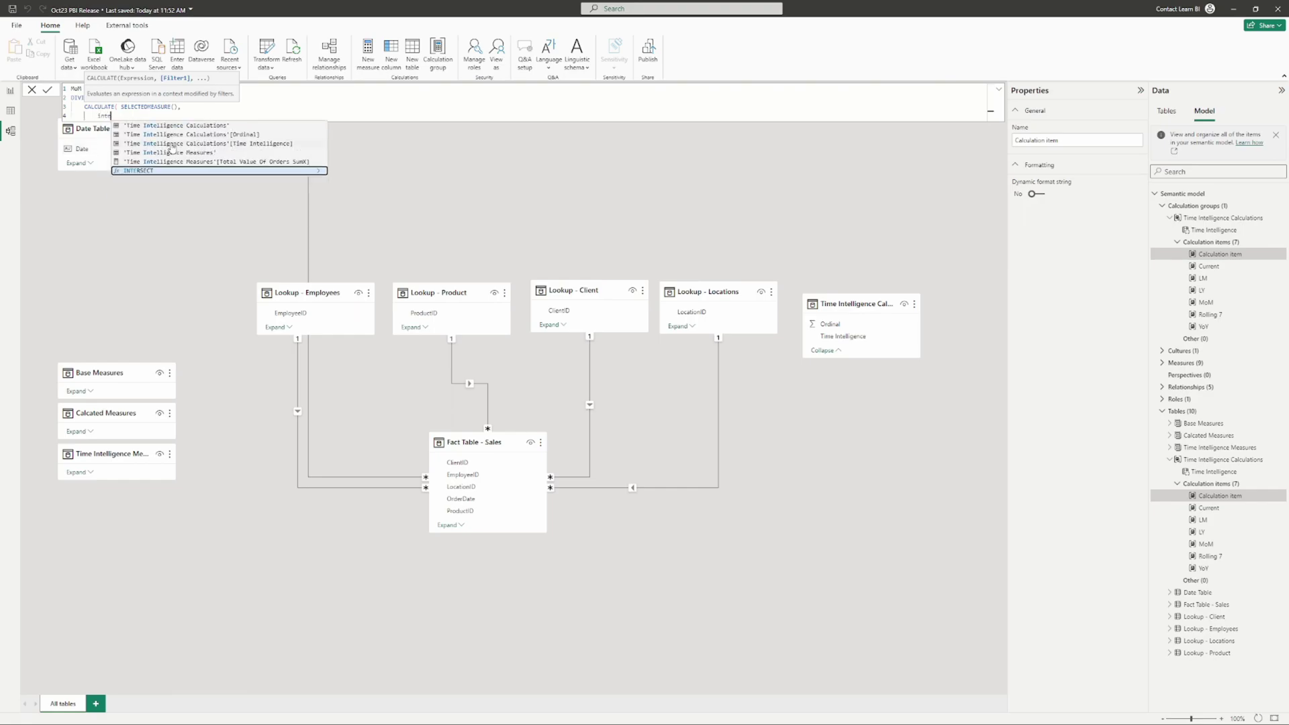
click(205, 143)
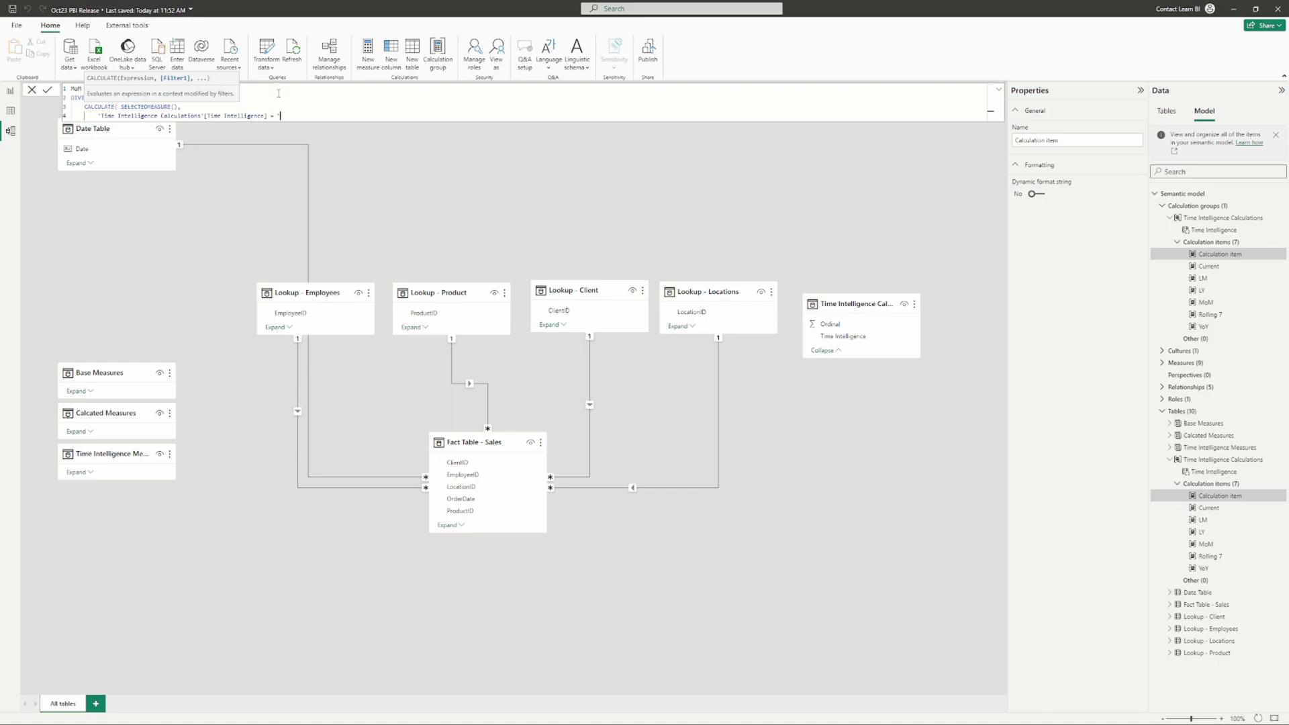
click(225, 91)
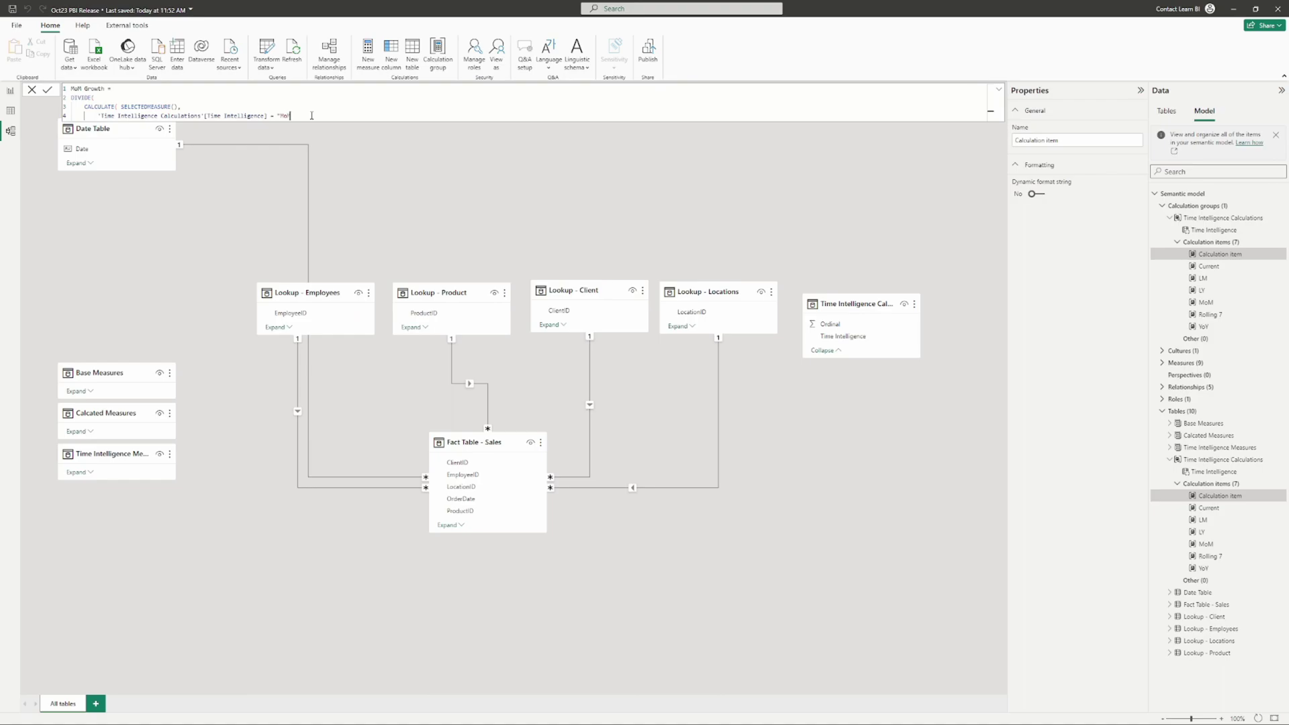
key(shift+Return)
text(),)
key(shift+Return)
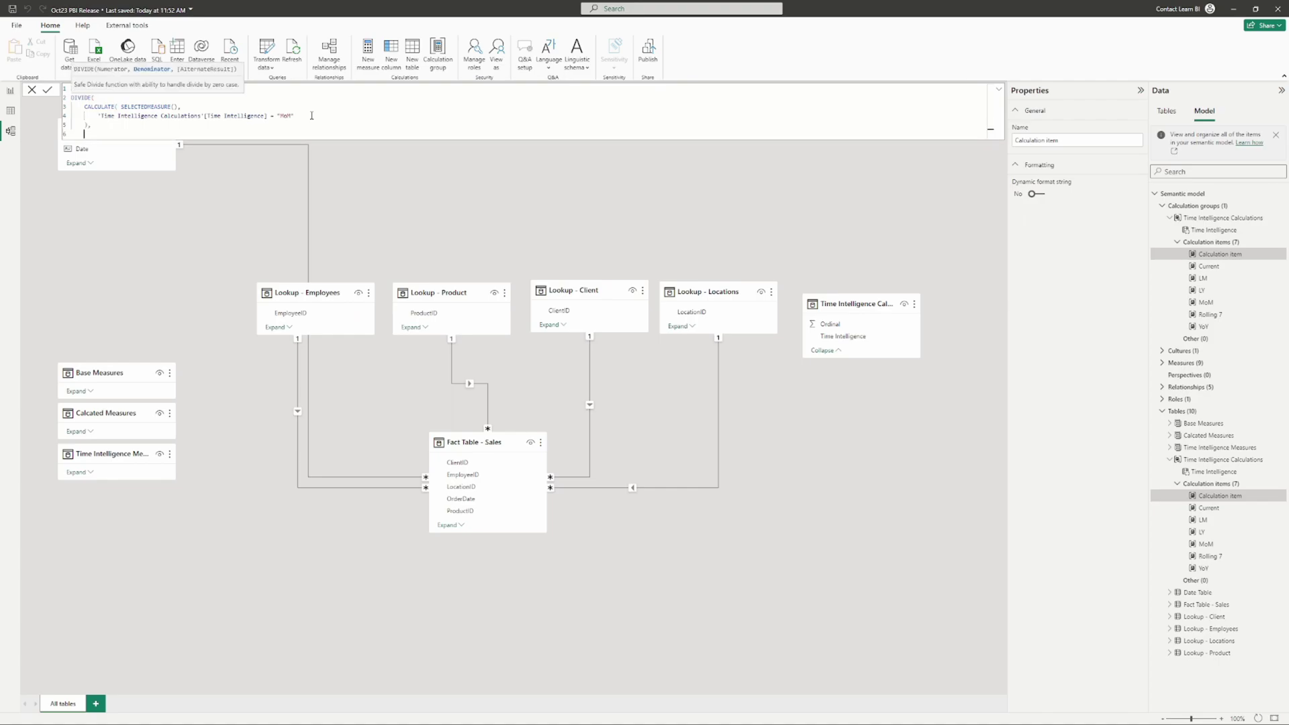
Start the DIVIDE denominator with a second CALCULATE( SELECTEDMEASURE(), and begin a new line for its filter.
text(CALC)
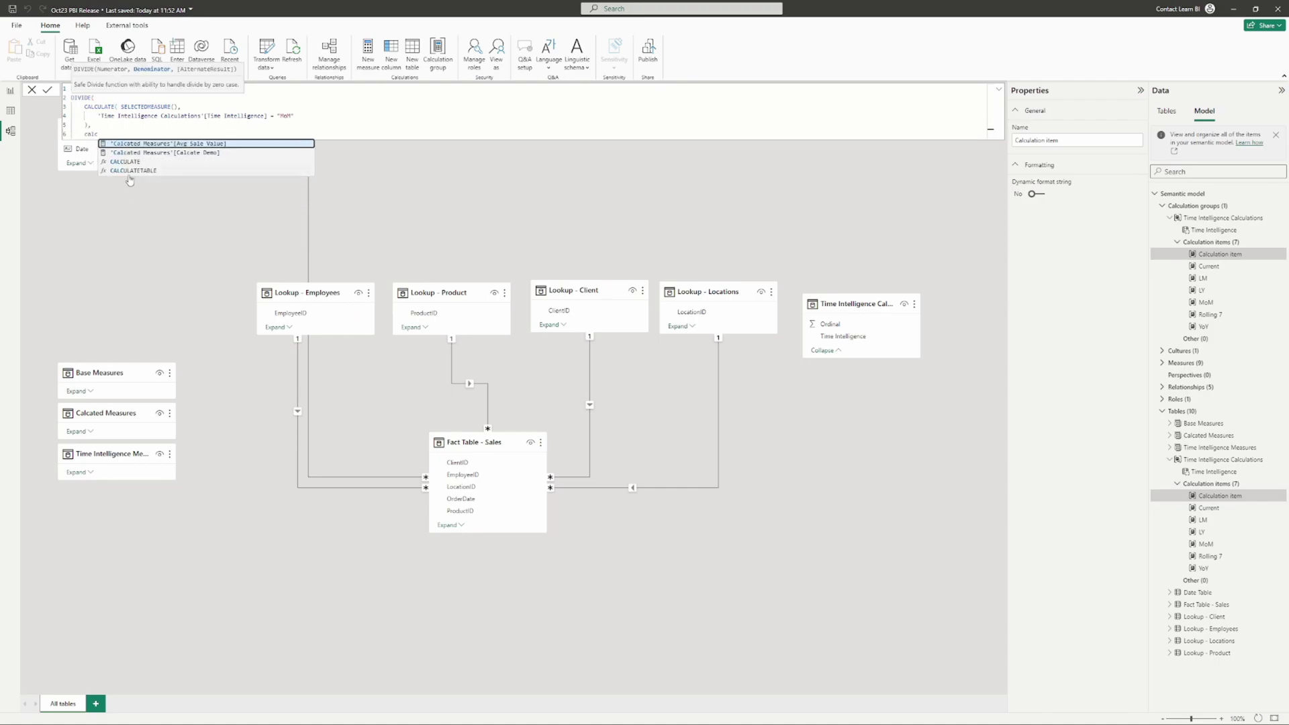
key(Tab)
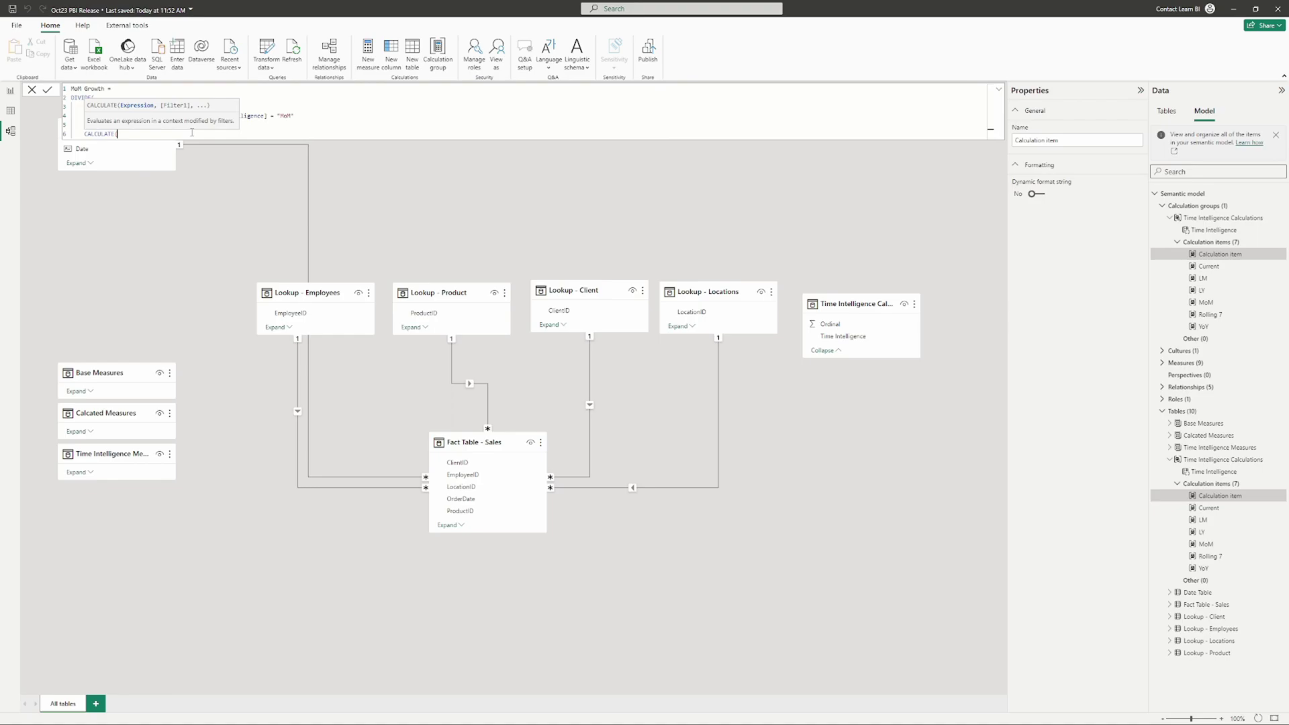
text(SELECTED)
key(Tab)
text(,)
key(shift+Return)
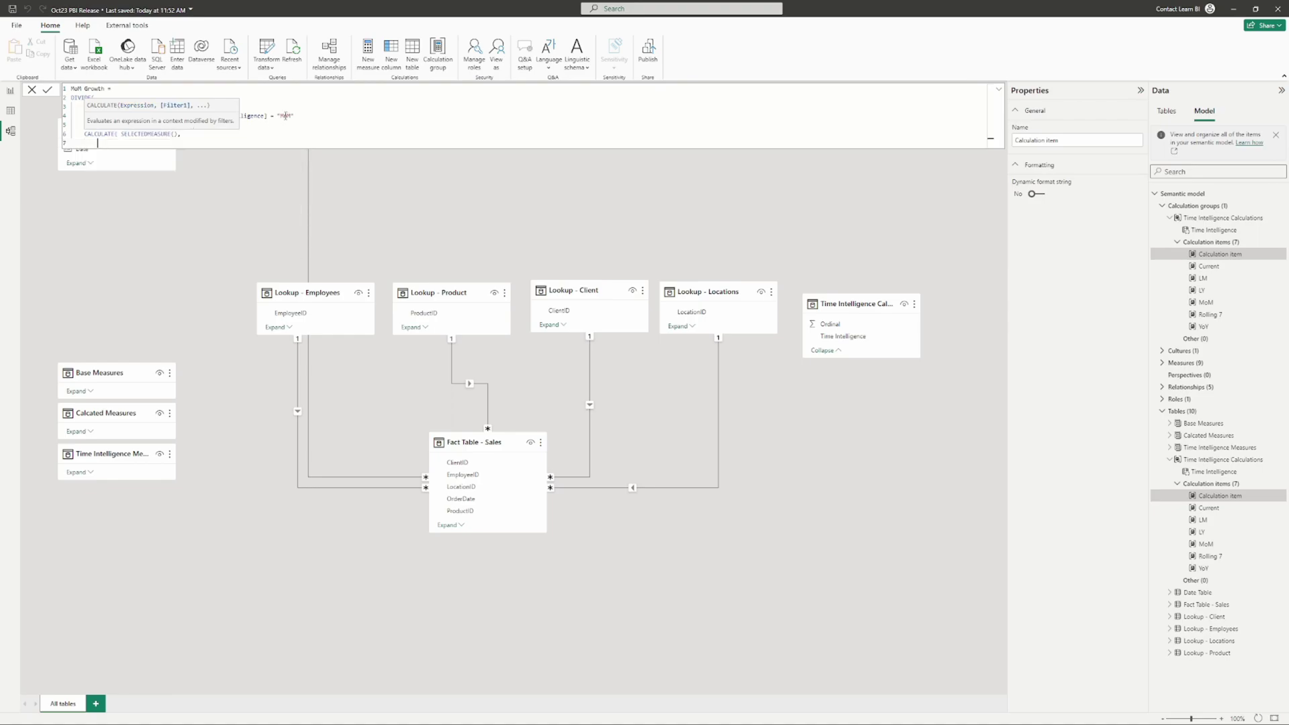
Filter the denominator by 'Time Intelligence Calculations'[Time Intelligence] = "LM", close CALCULATE and DIVIDE on separate lines and commit the MoM Growth formula.
text('Ti)
click(254, 176)
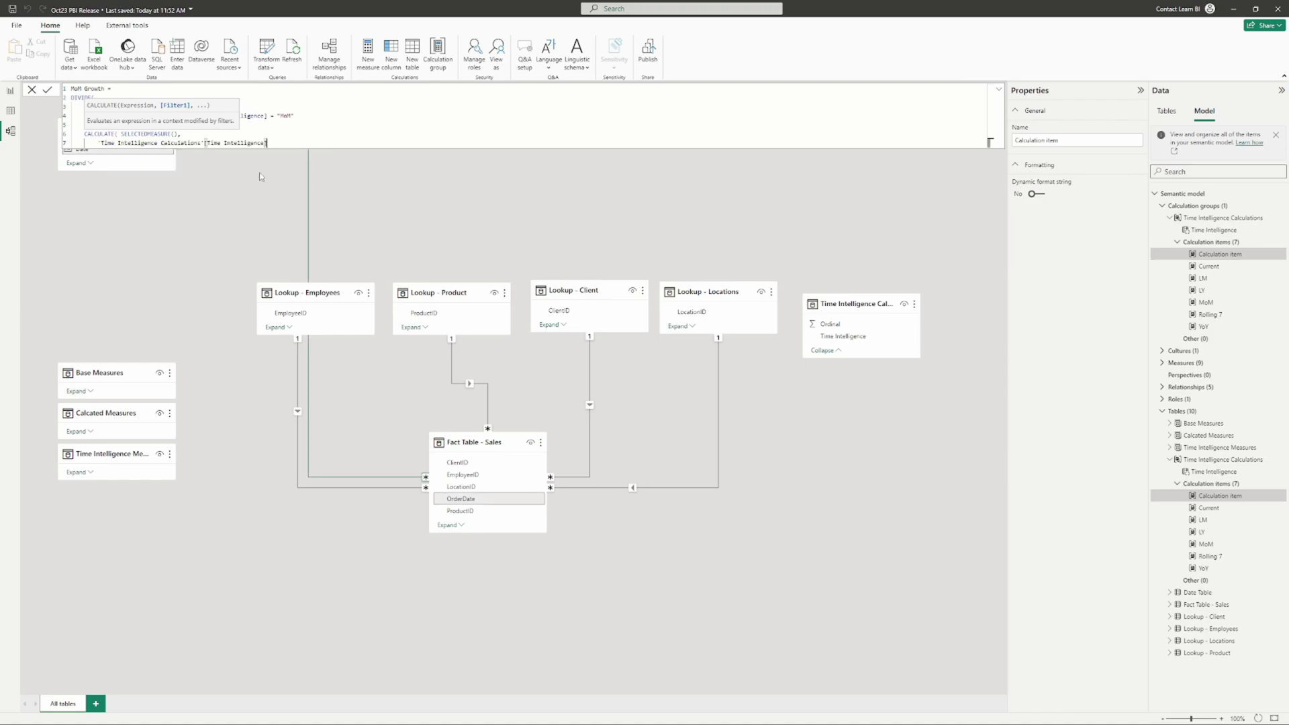
text(= "LM")
key(shift+Return)
text())
key(shift+Return)
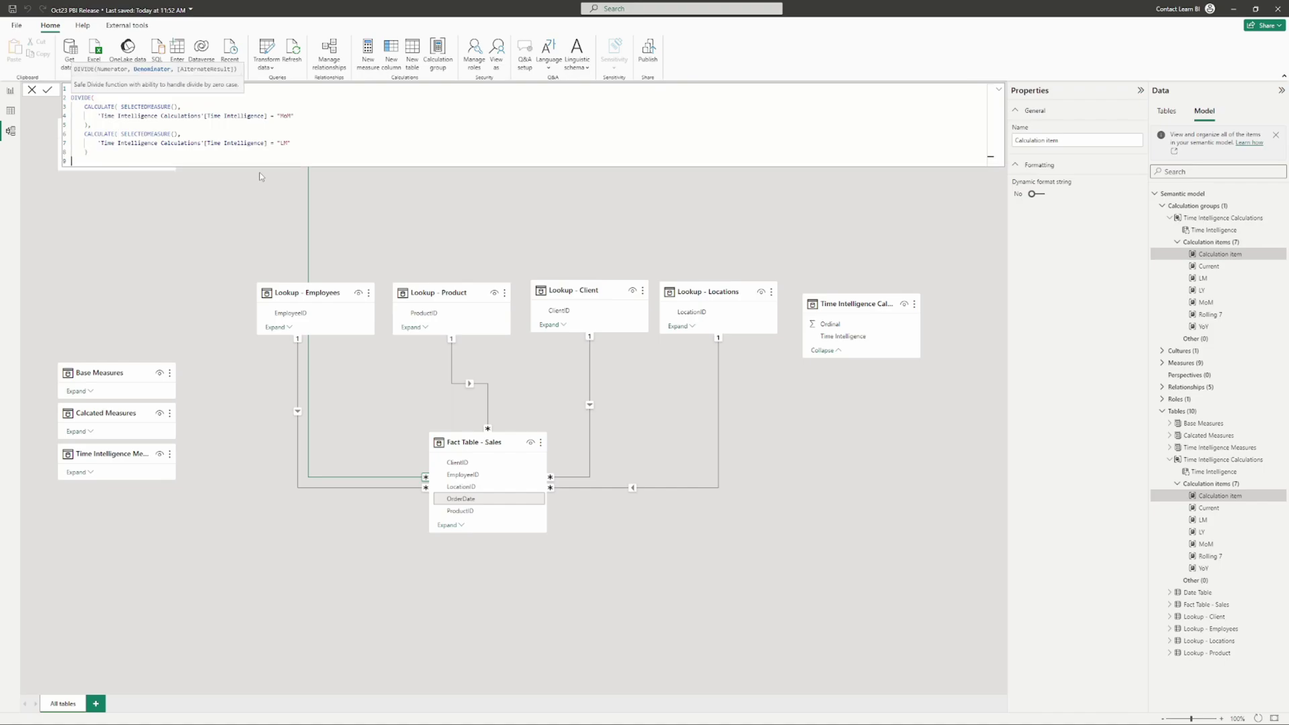
text())
key(Return)
Copy the whole MoM Growth formula into a new calculation item of the group and change its name to YoY Growth.
click(303, 155)
key(ctrl+a)
key(ctrl+c)
click(304, 154)
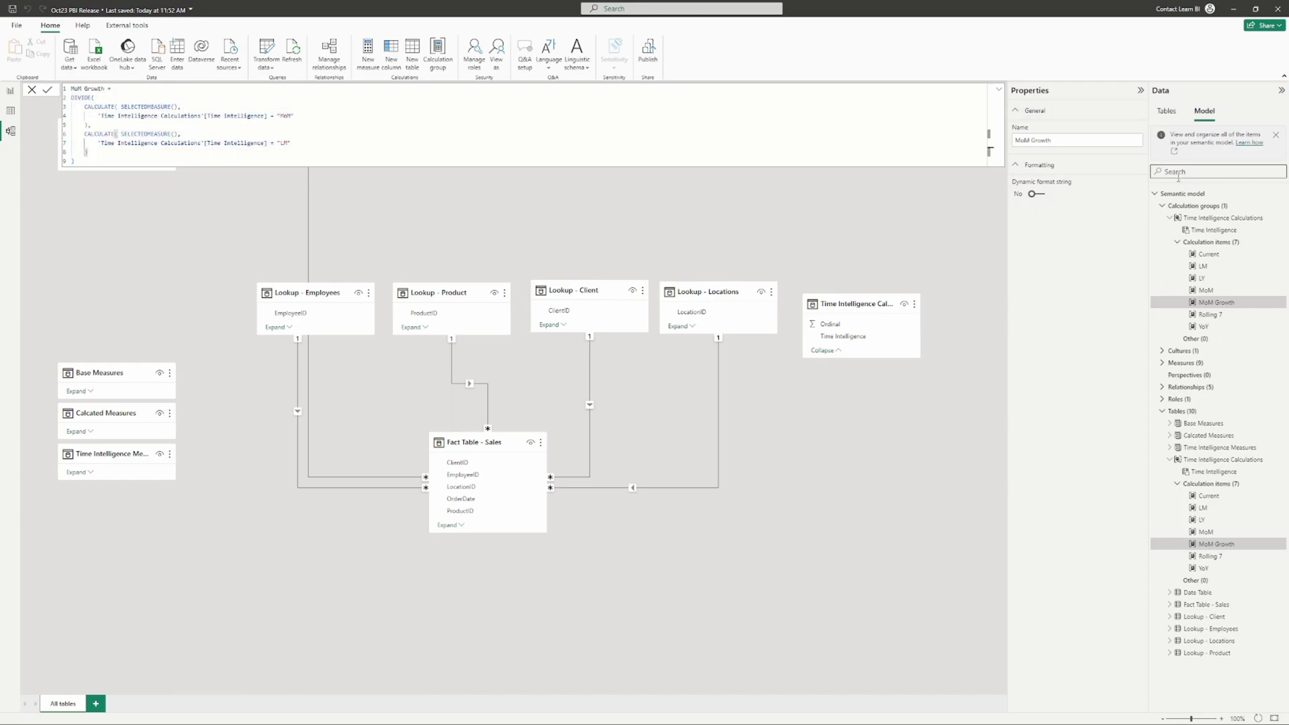
right_click(1211, 243)
click(1150, 255)
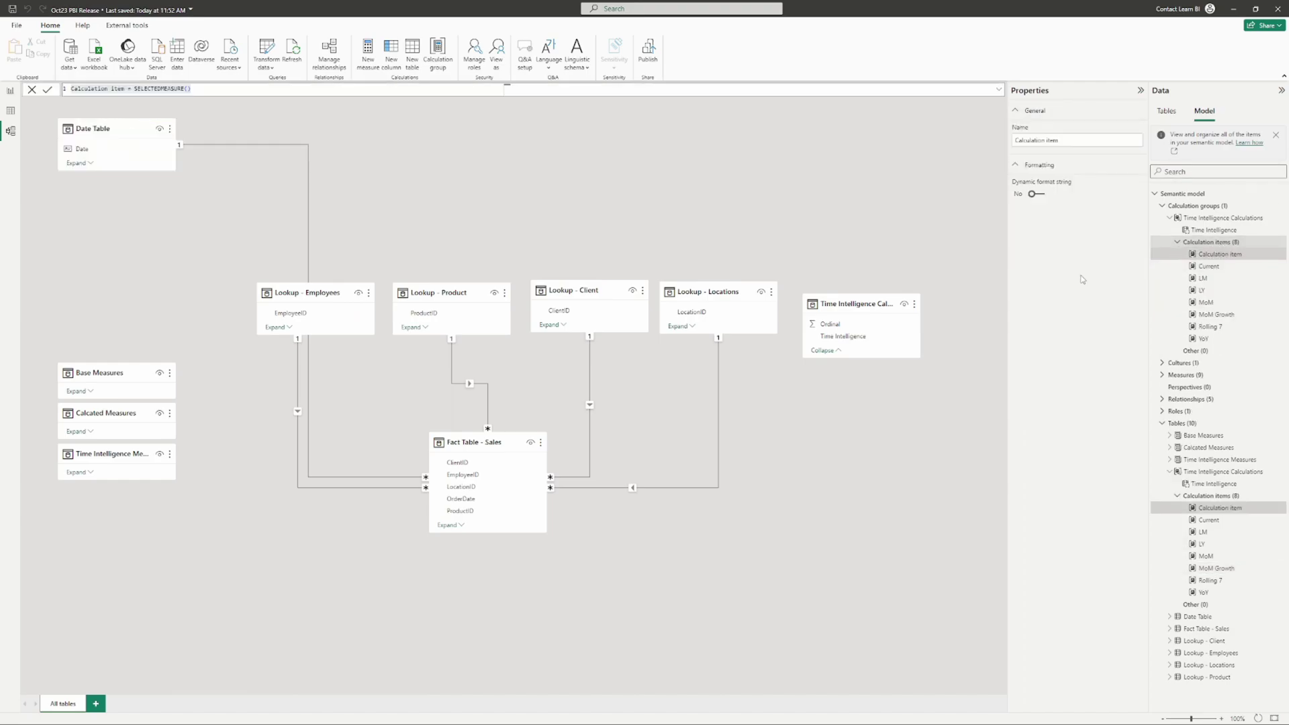
key(ctrl+v)
double_click(76, 88)
key(BackSpace)
text(YoY)
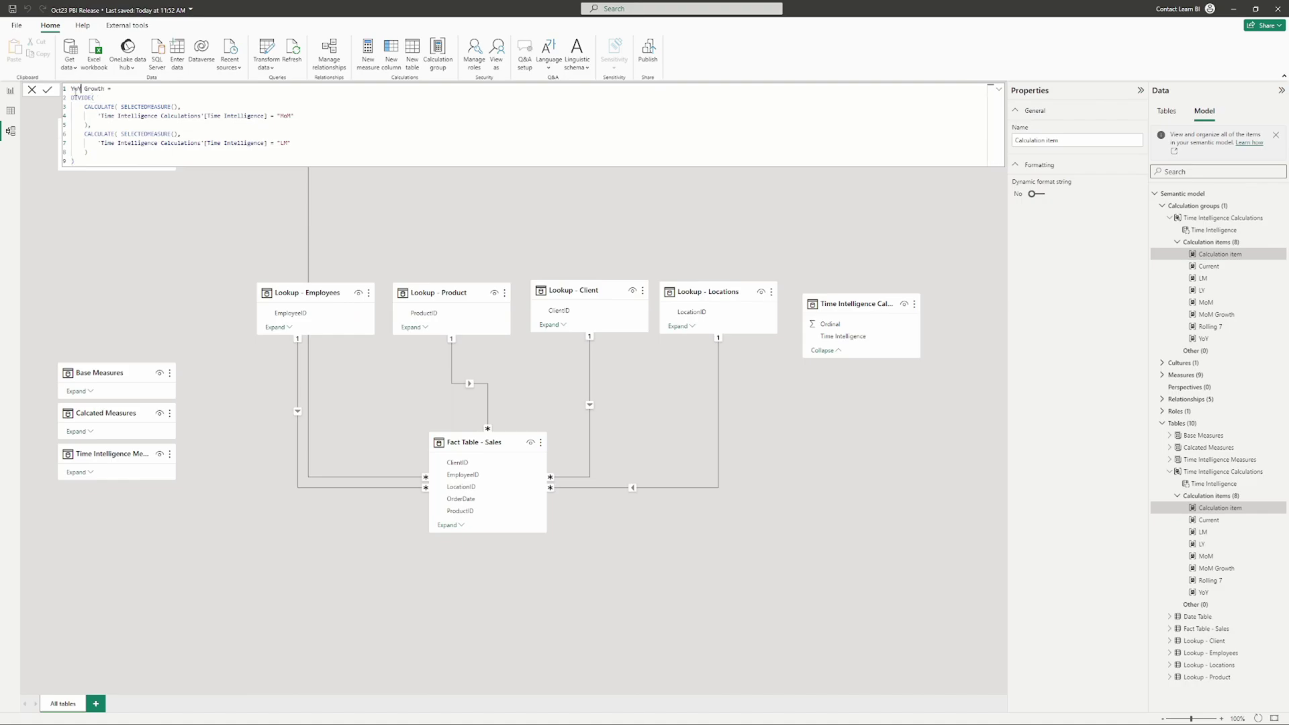
Change the YoY Growth filter values to "YoY" in the numerator and "LY" in the denominator, and commit the formula.
double_click(286, 115)
text(YoY)
double_click(282, 142)
text(LY)
click(287, 158)
drag(272, 162, 71, 89)
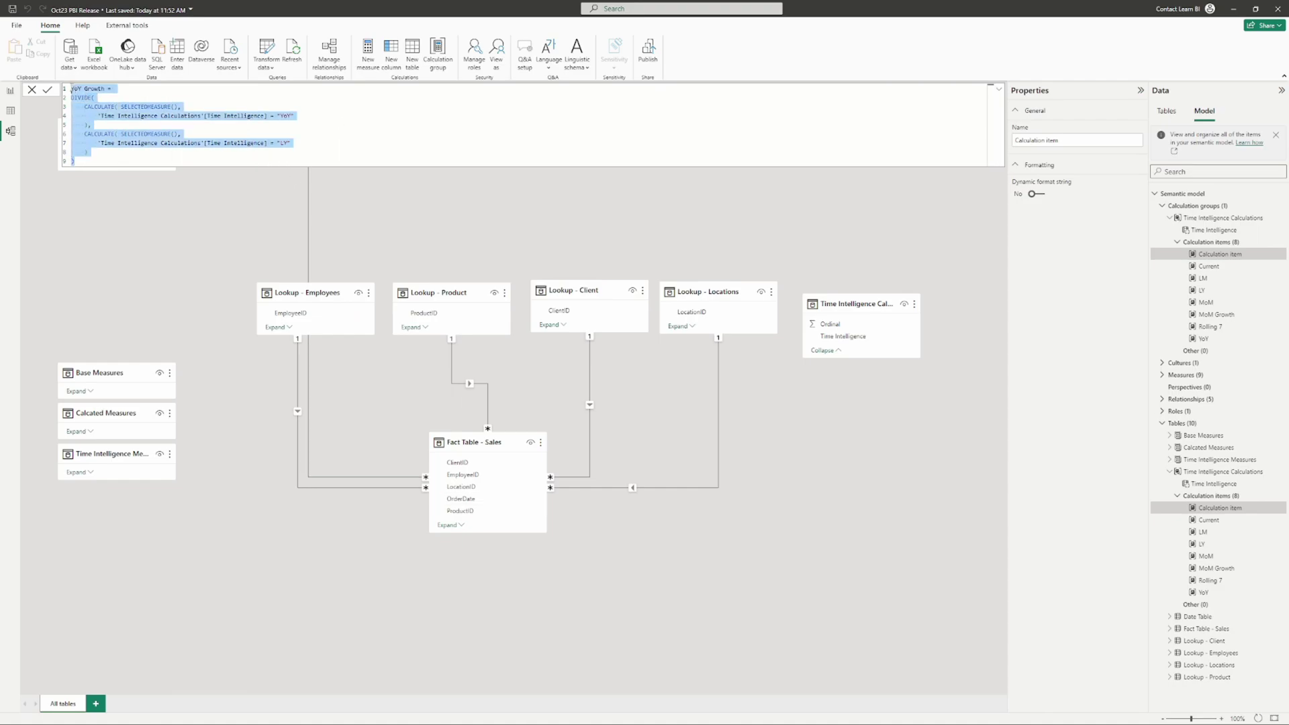
key(Return)
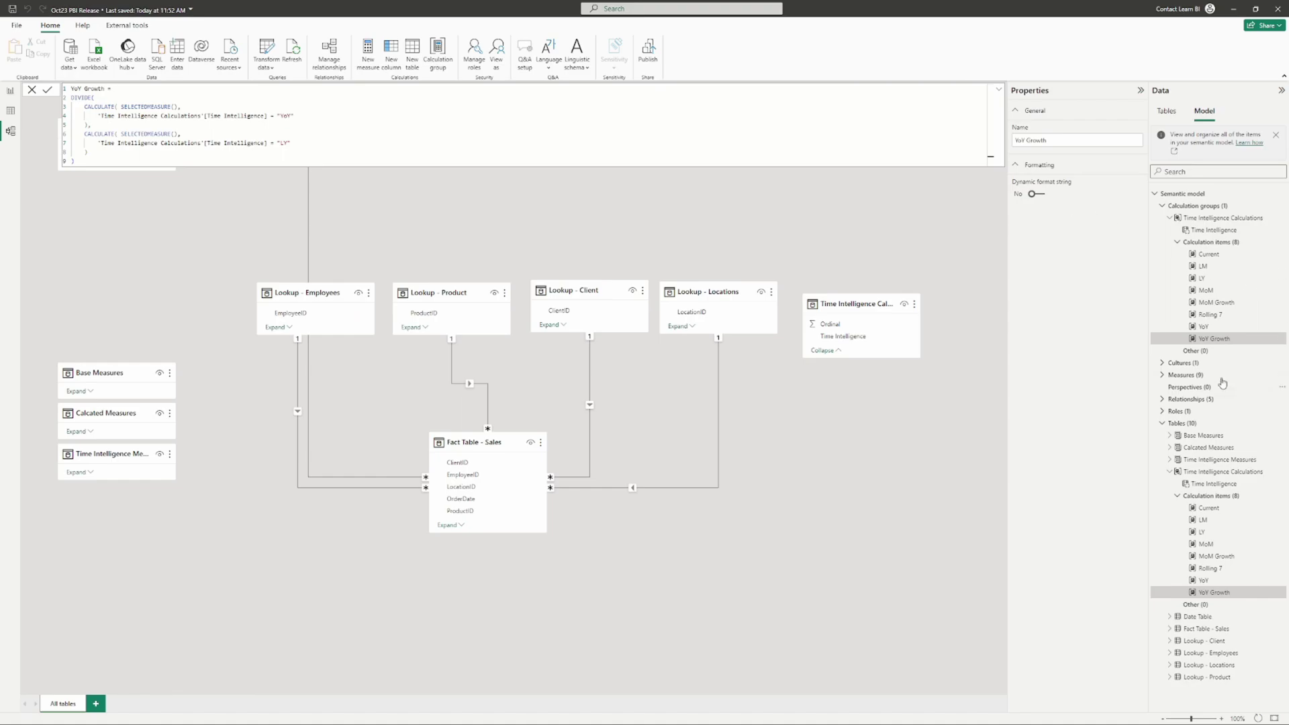
Add a new calculation item to the group and name it Cumulative, leaving a new line for its expression.
right_click(1226, 244)
click(1195, 243)
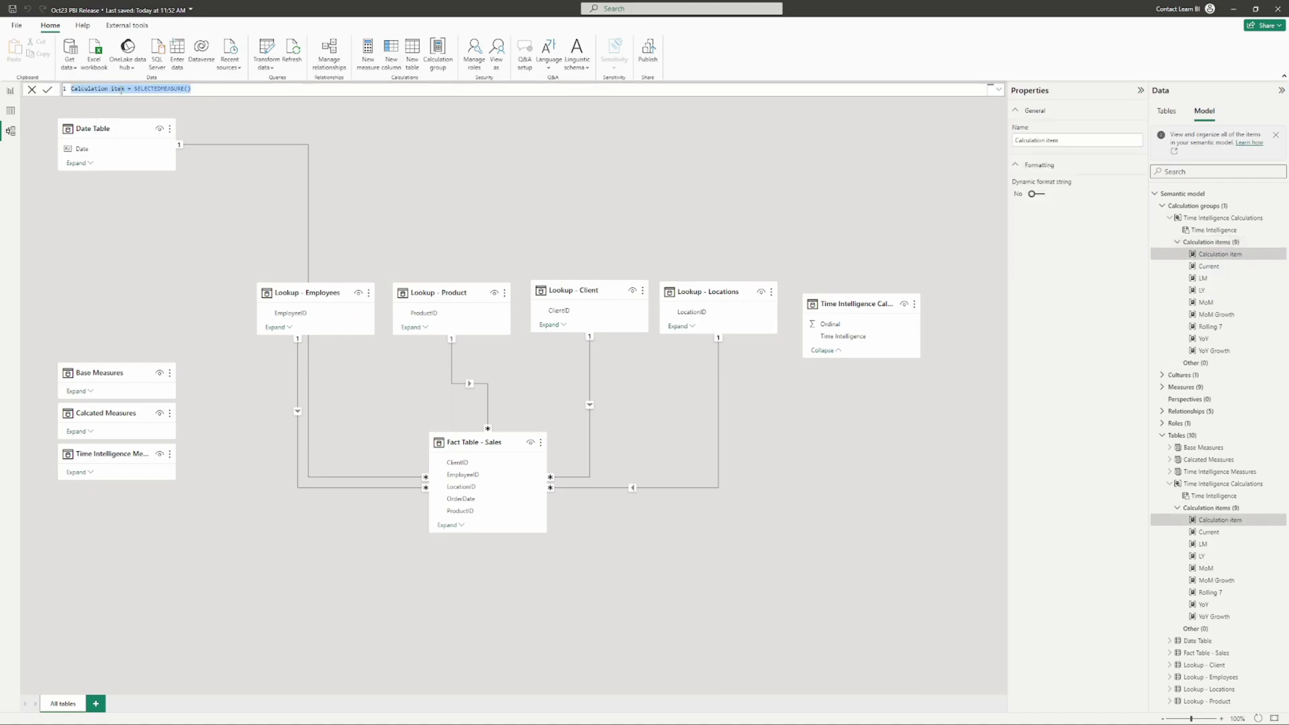
text(Cumulative)
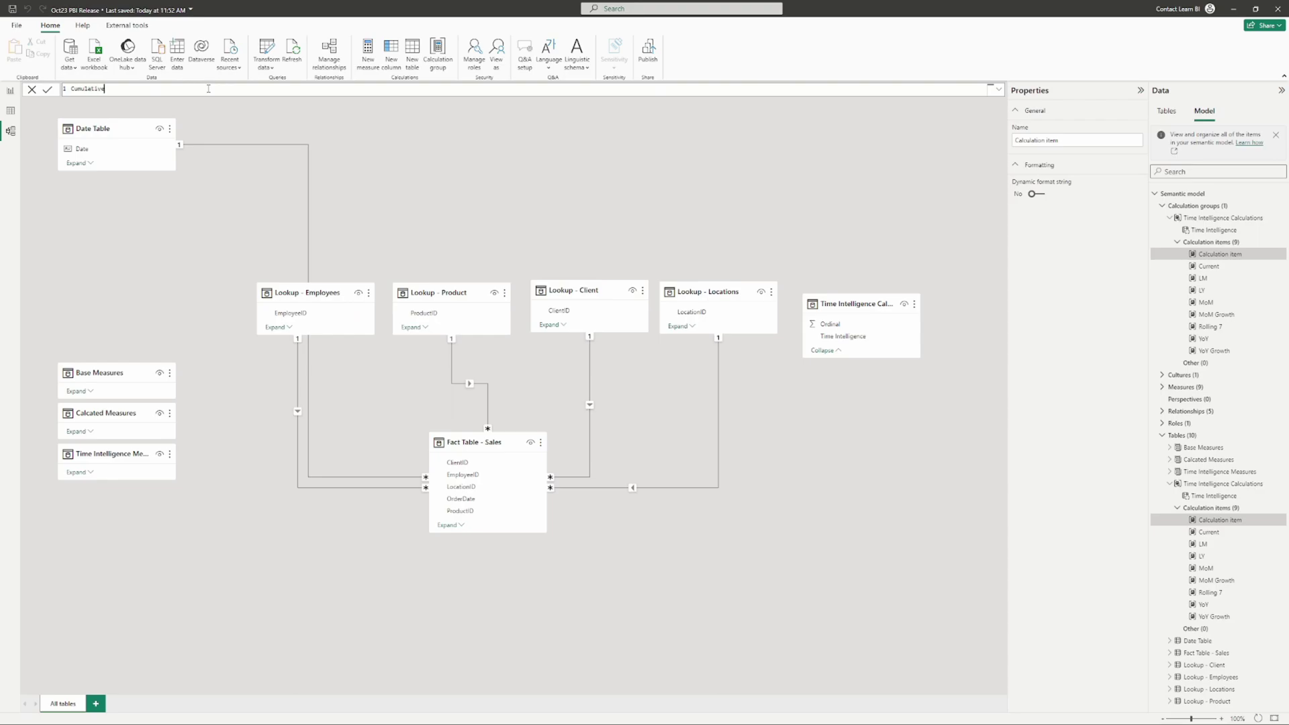
text( =)
key(shift+Return)
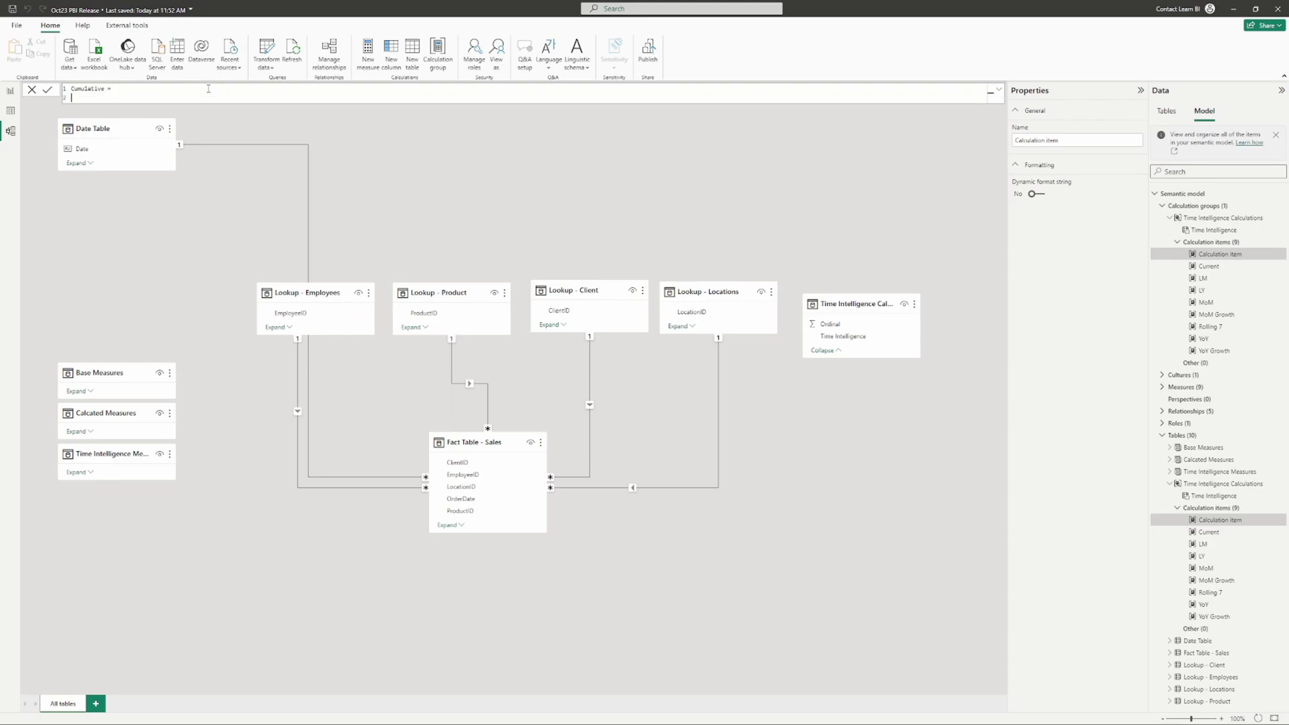
Enter CALCULATE( SELECTEDMEASURE(), in the Cumulative formula and start a new line for its filter.
text(calc)
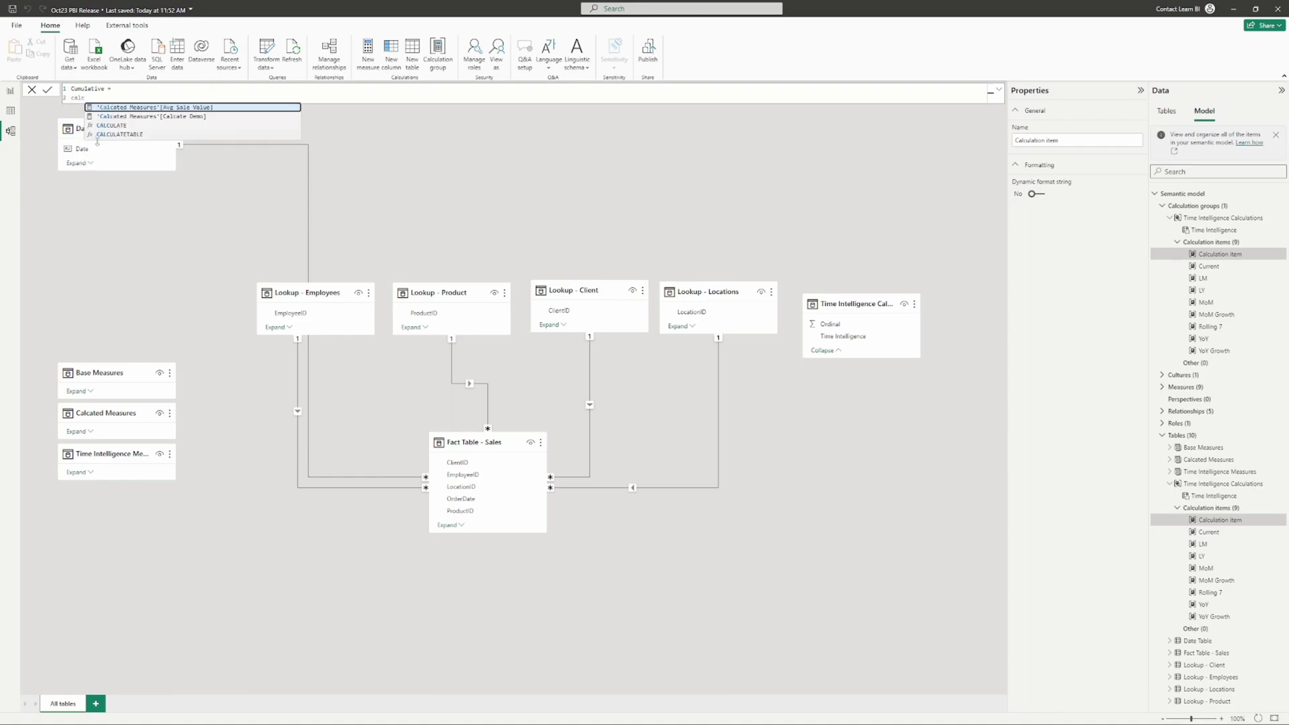
click(117, 127)
text(selec)
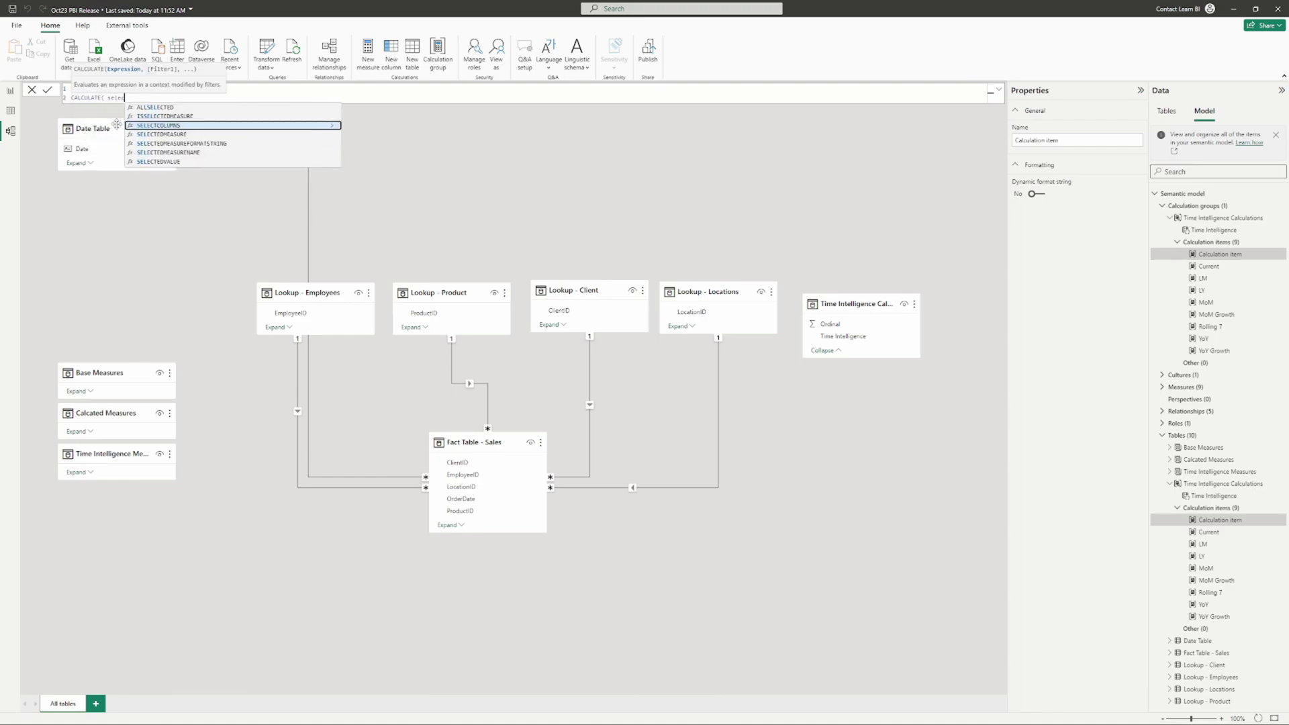
click(180, 141)
text(,)
key(shift+Return)
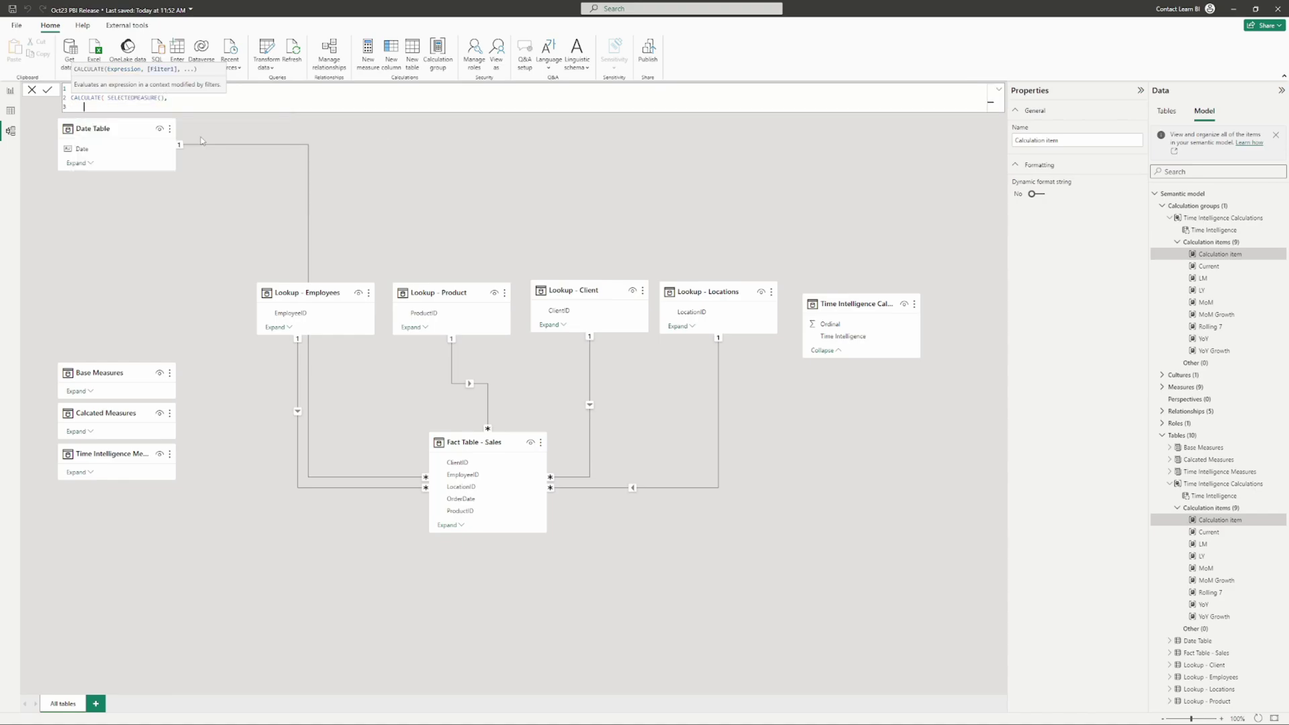
Add FILTER( ALLSELECTED( 'Date Table' ), as the CALCULATE filter of the Cumulative formula and start a line for its condition.
text(filter)
key(Tab)
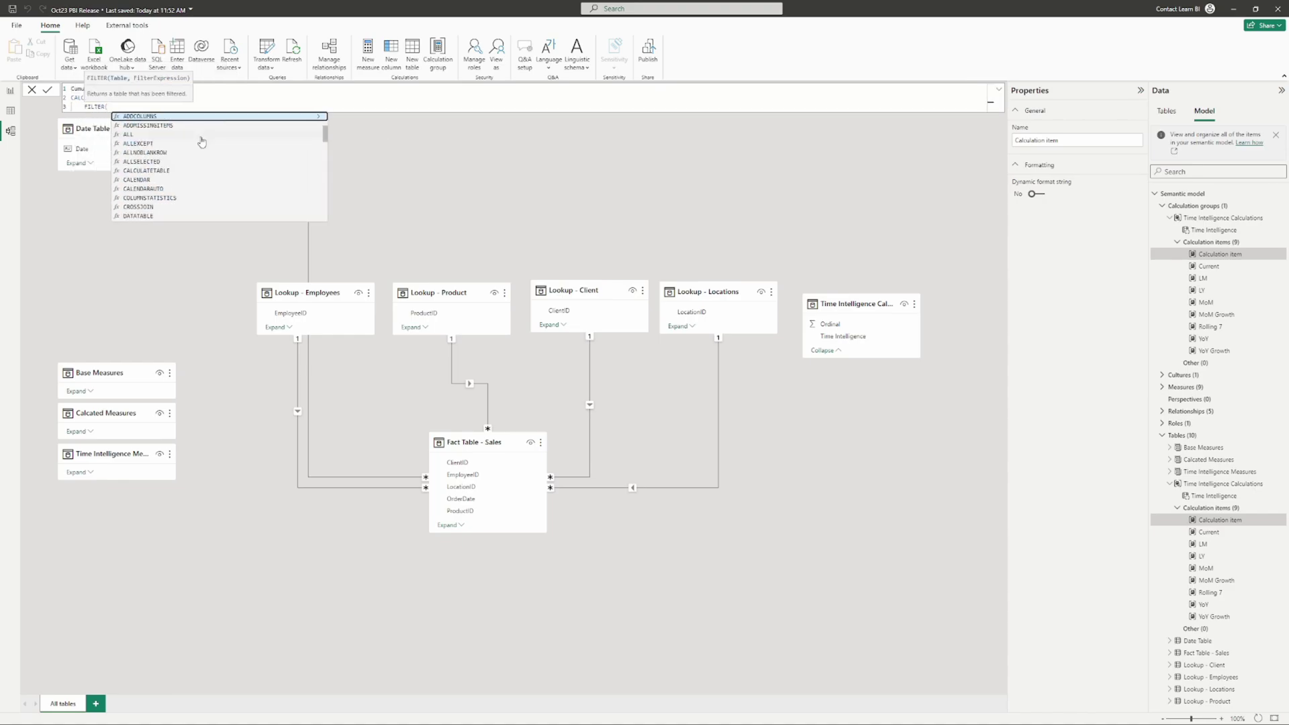
text(allselected)
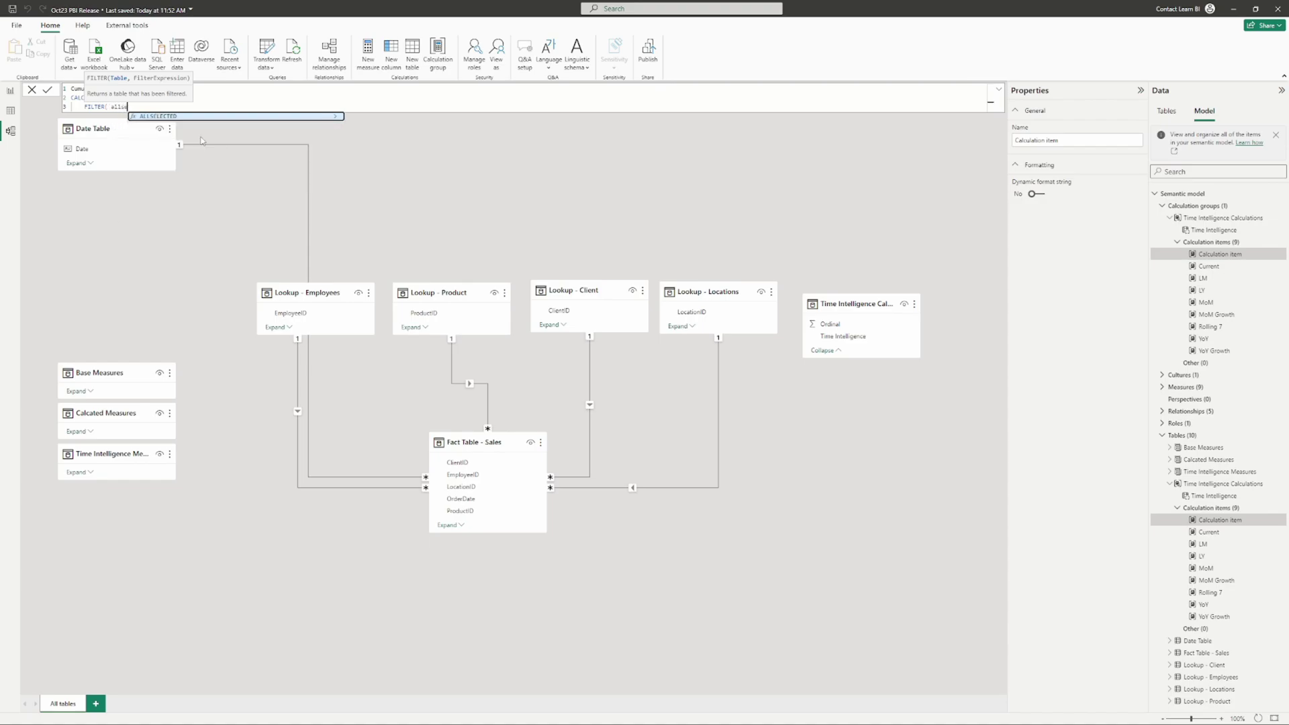
key(Tab)
text(d)
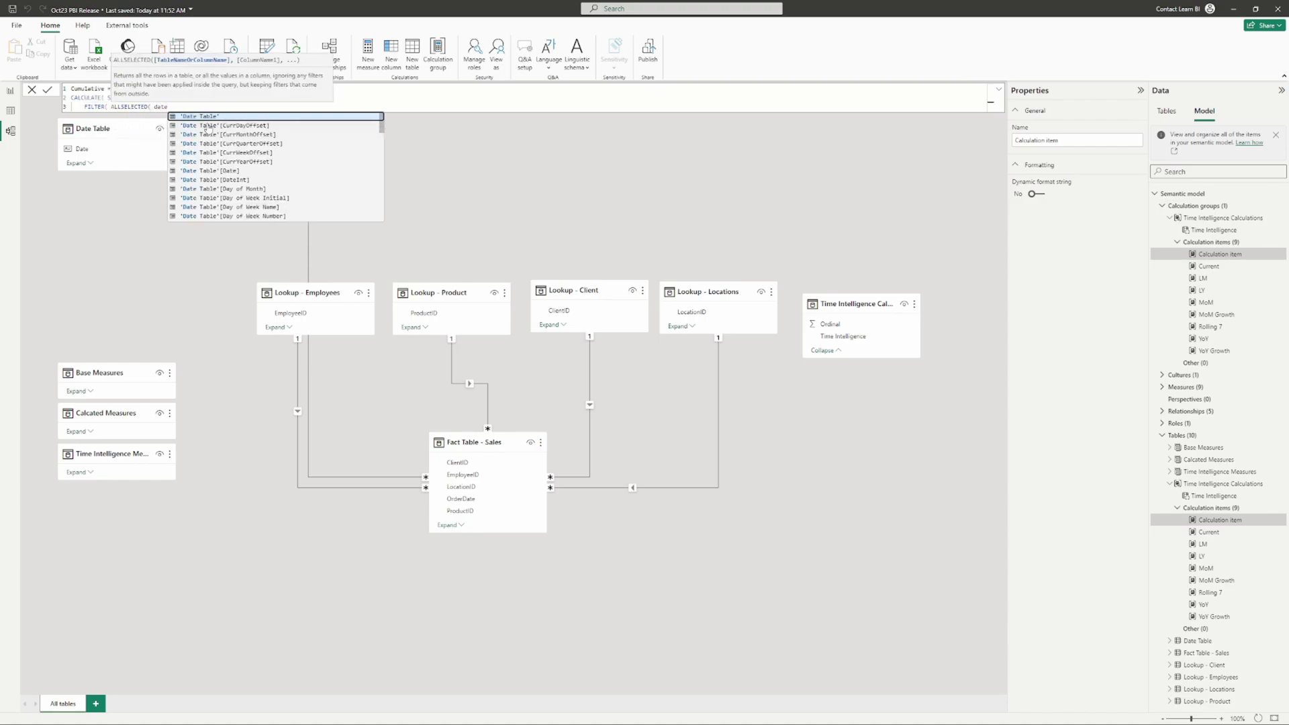
click(220, 115)
text(),)
key(shift+Return)
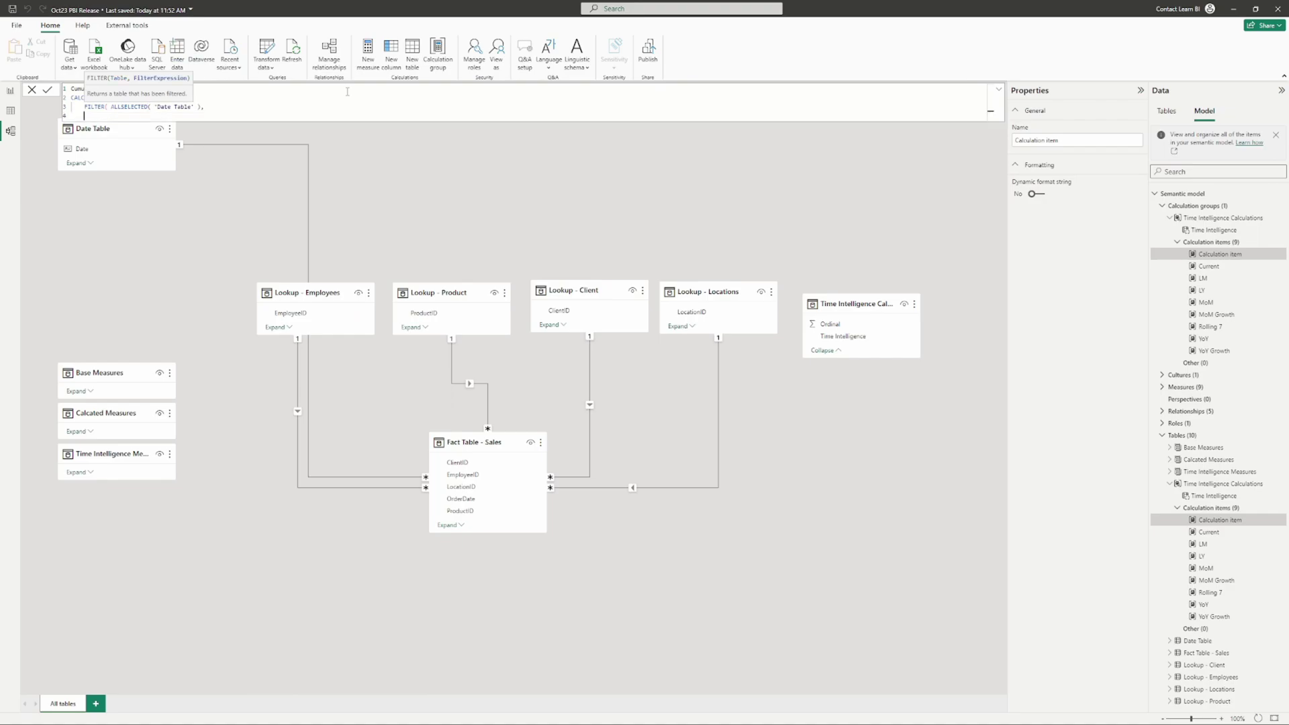
Enter the FILTER condition 'Date Table'[Date] <= MAX( 'Date Table'[Date] ) in the Cumulative formula.
key(Tab)
text(date)
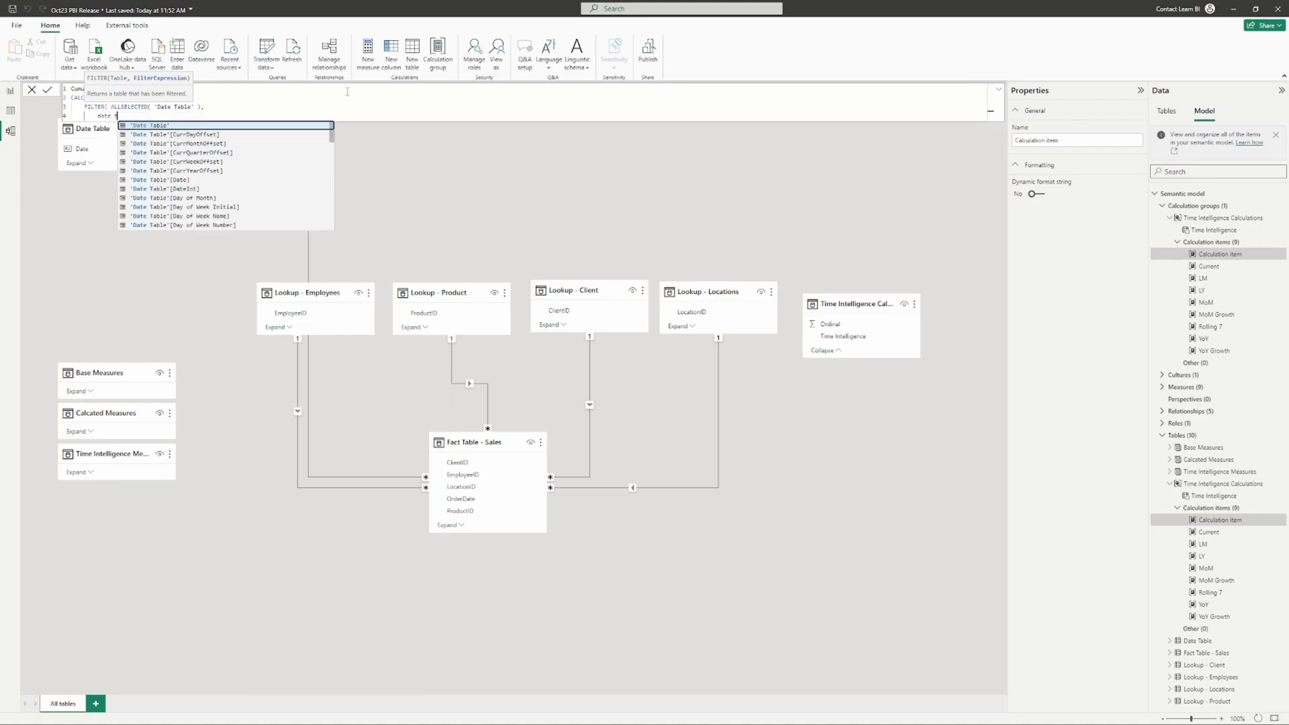
click(188, 180)
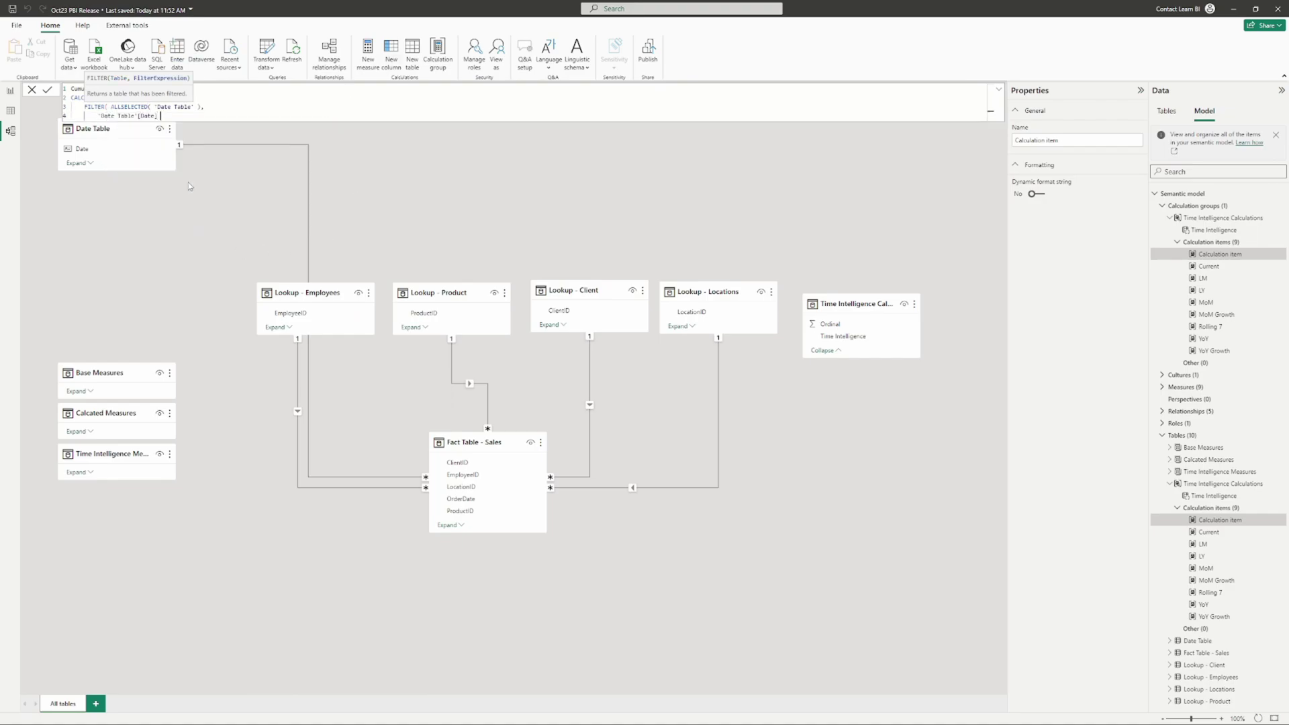
text(<= MAX( m)
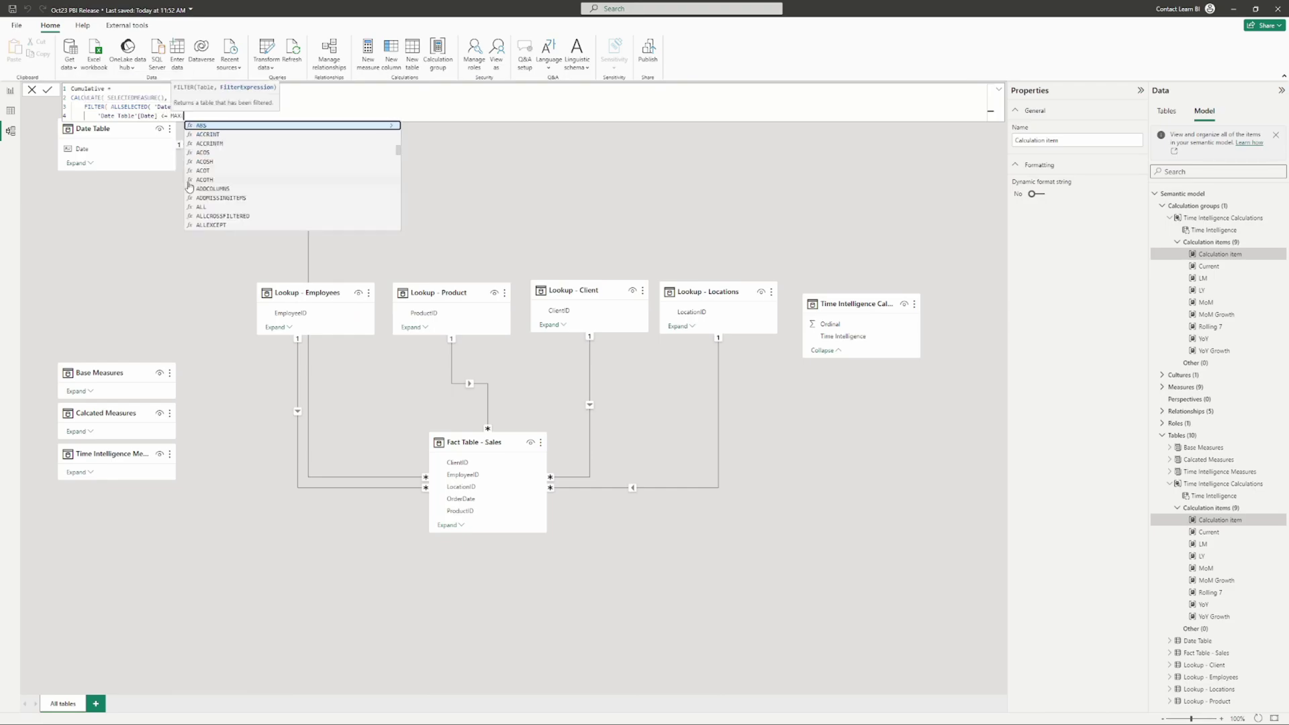
key(BackSpace)
text(date t)
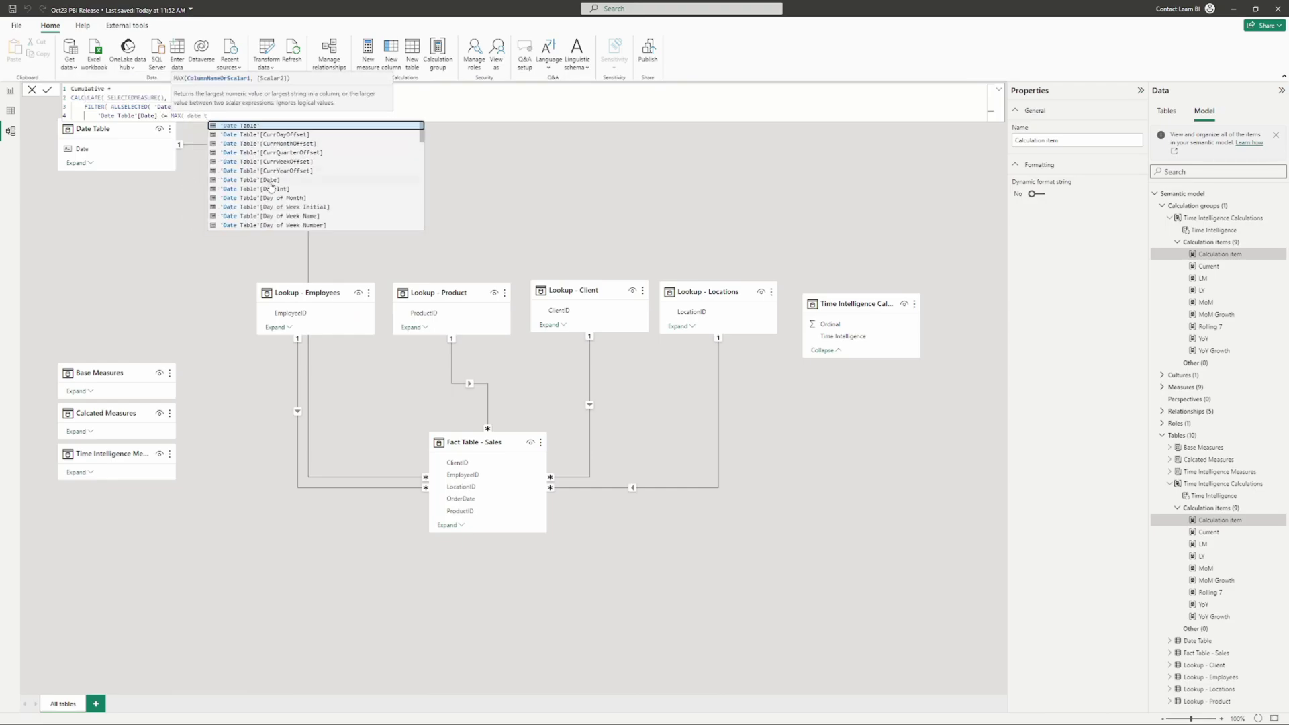
key(Tab)
text())
Close the FILTER and CALCULATE functions on separate lines and commit the Cumulative formula.
key(shift+Return)
text())
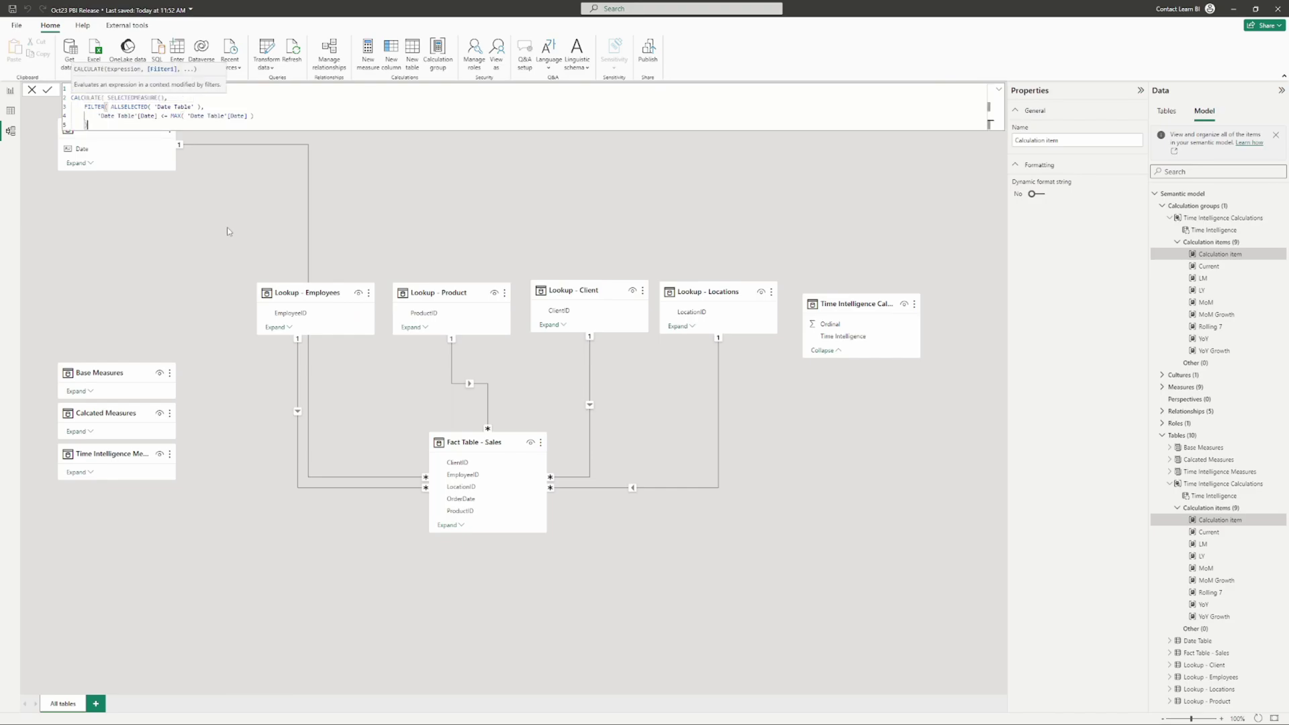
key(shift+Return)
text())
key(Return)
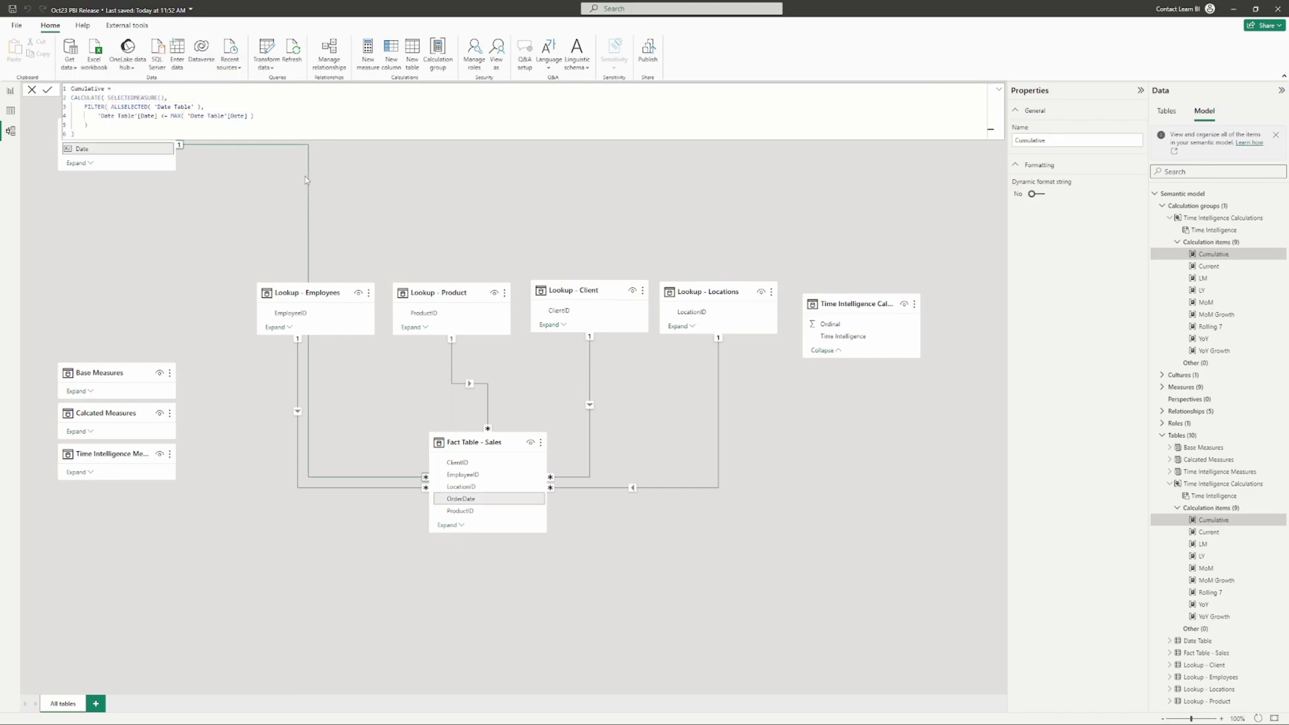
Add another calculation item to the group and replace its formula with a copy of the Cumulative formula.
click(100, 125)
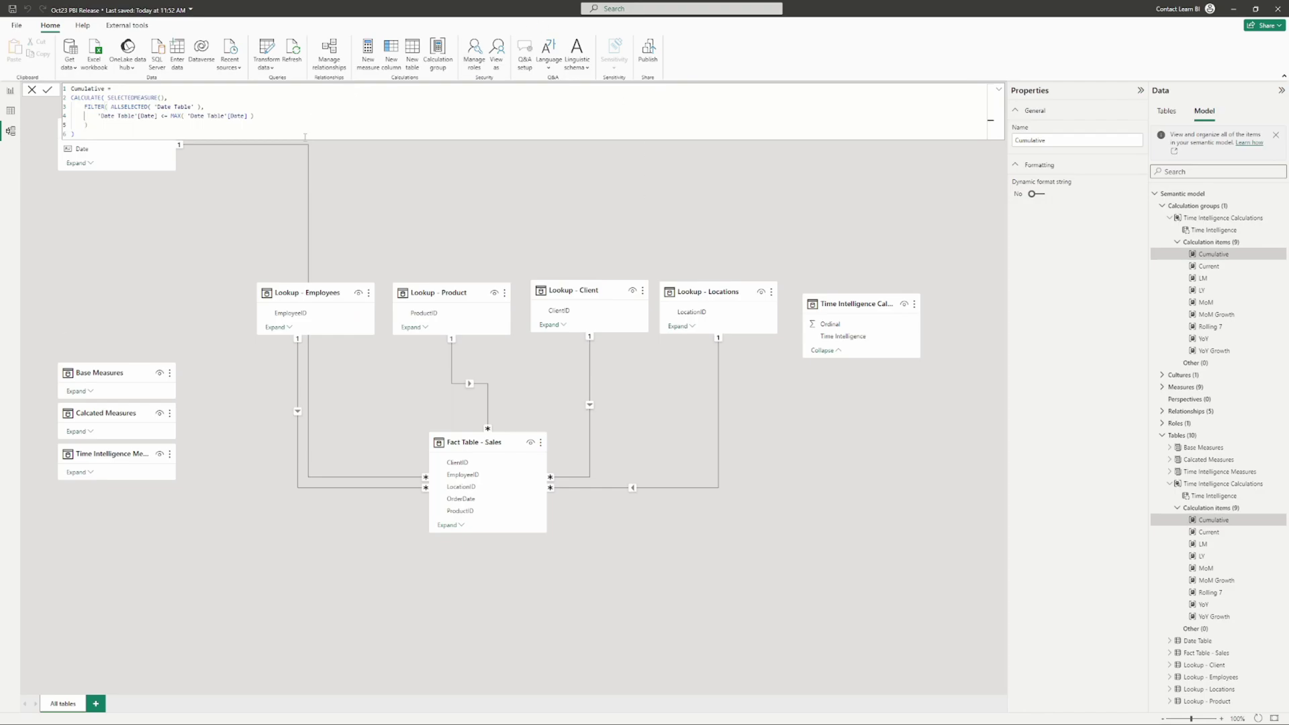
key(ctrl+a)
key(ctrl+c)
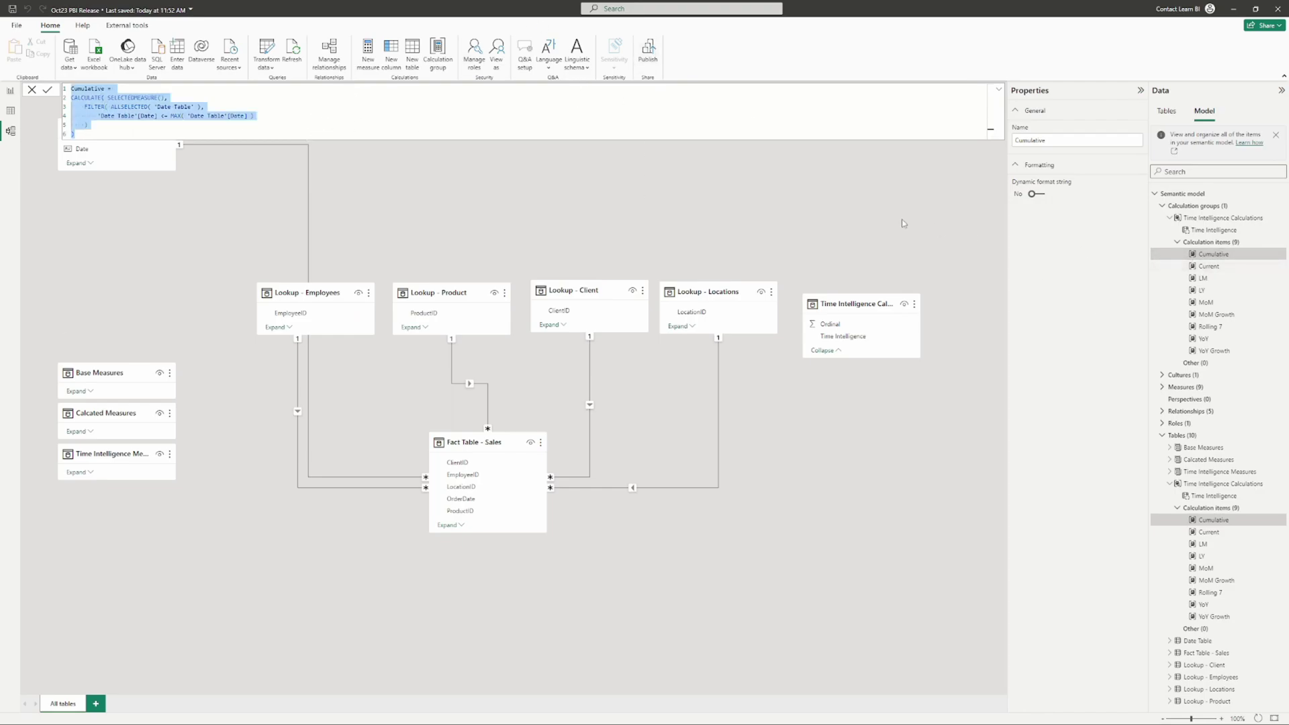
click(1235, 243)
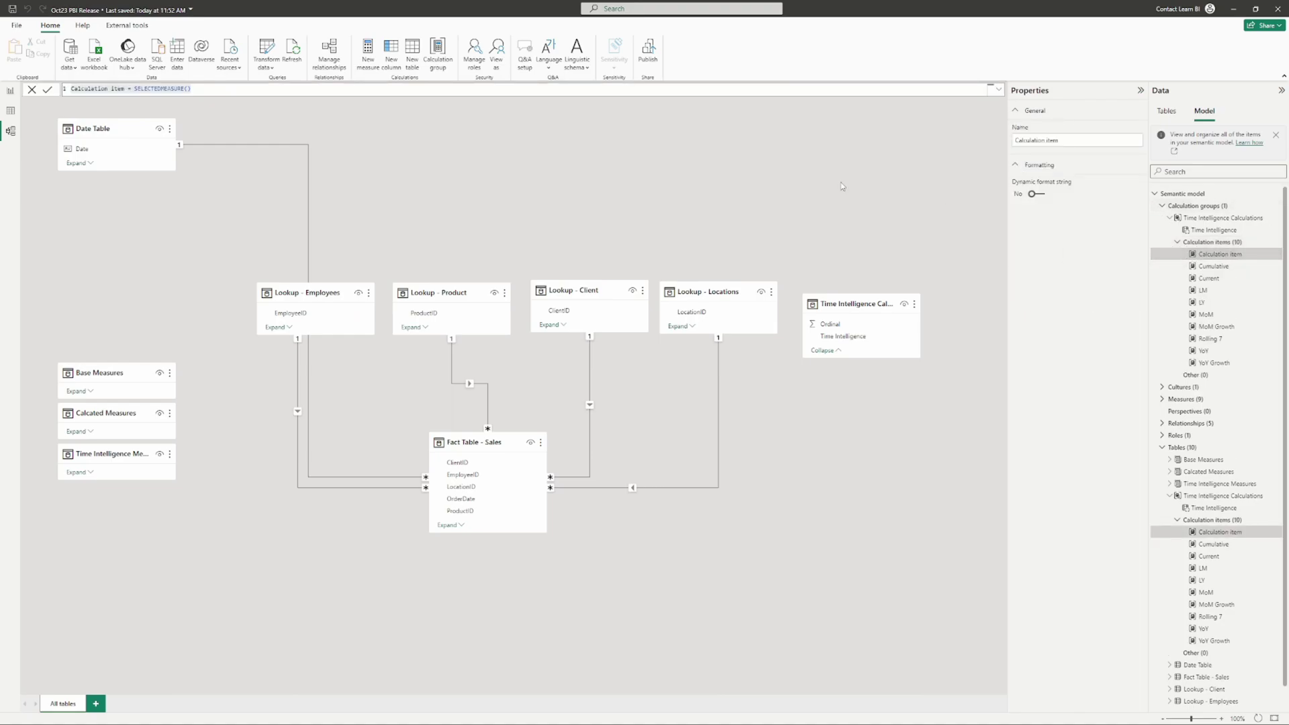
click(239, 86)
key(ctrl+a)
key(ctrl+v)
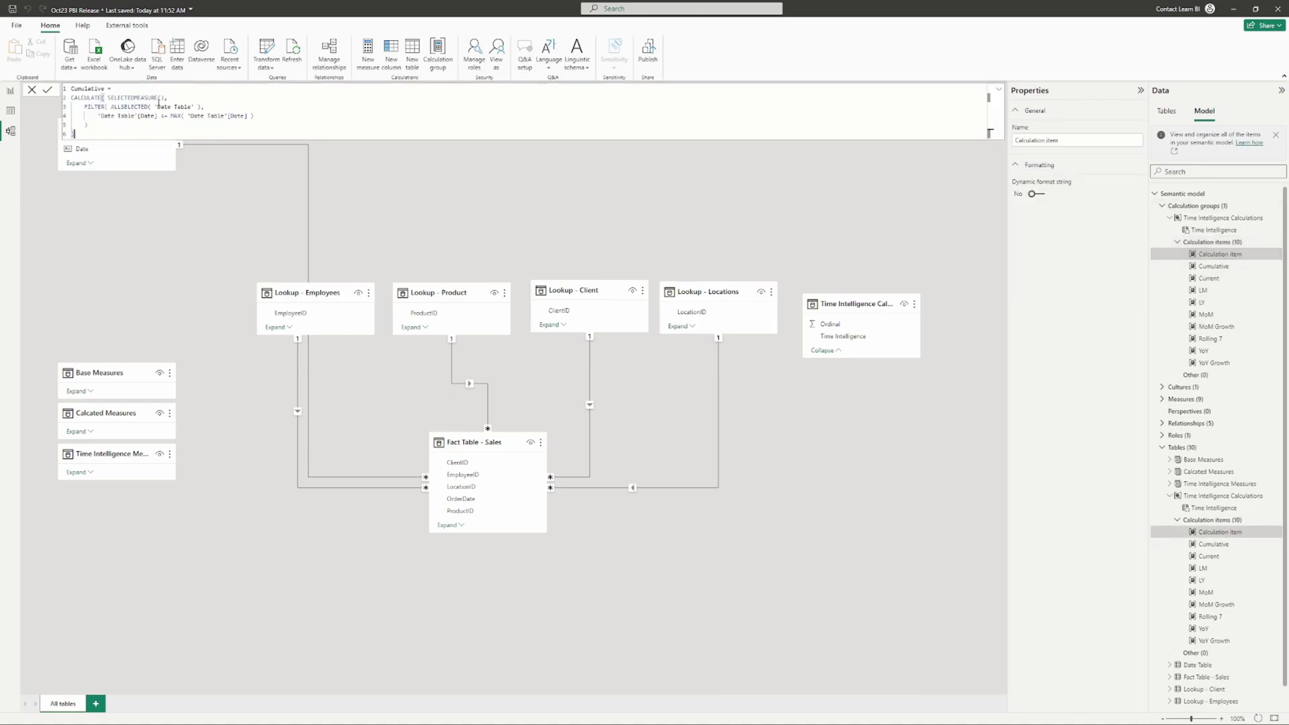
Insert the filter 'Time Intelligence Calculations'[Time Intelligence] = "LY" on a new line after SELECTEDMEASURE() in the copied formula.
drag(167, 97, 108, 97)
click(168, 98)
drag(164, 98, 71, 106)
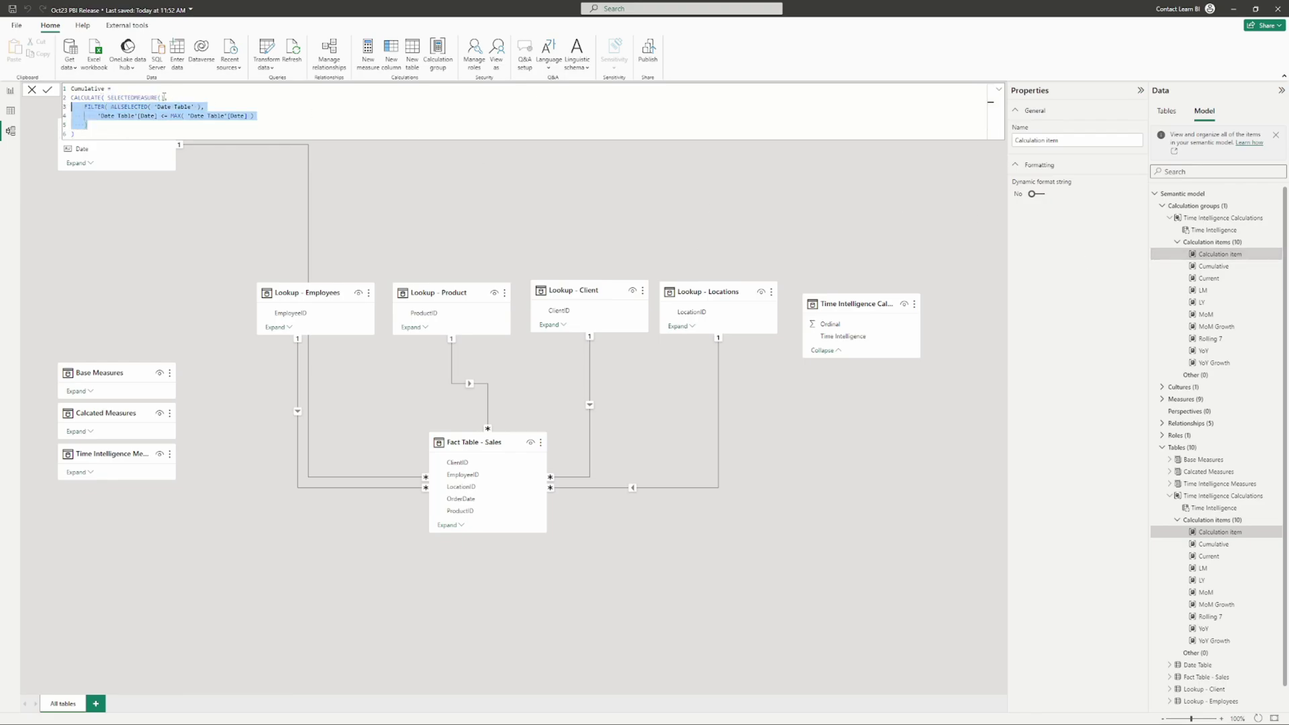
click(167, 98)
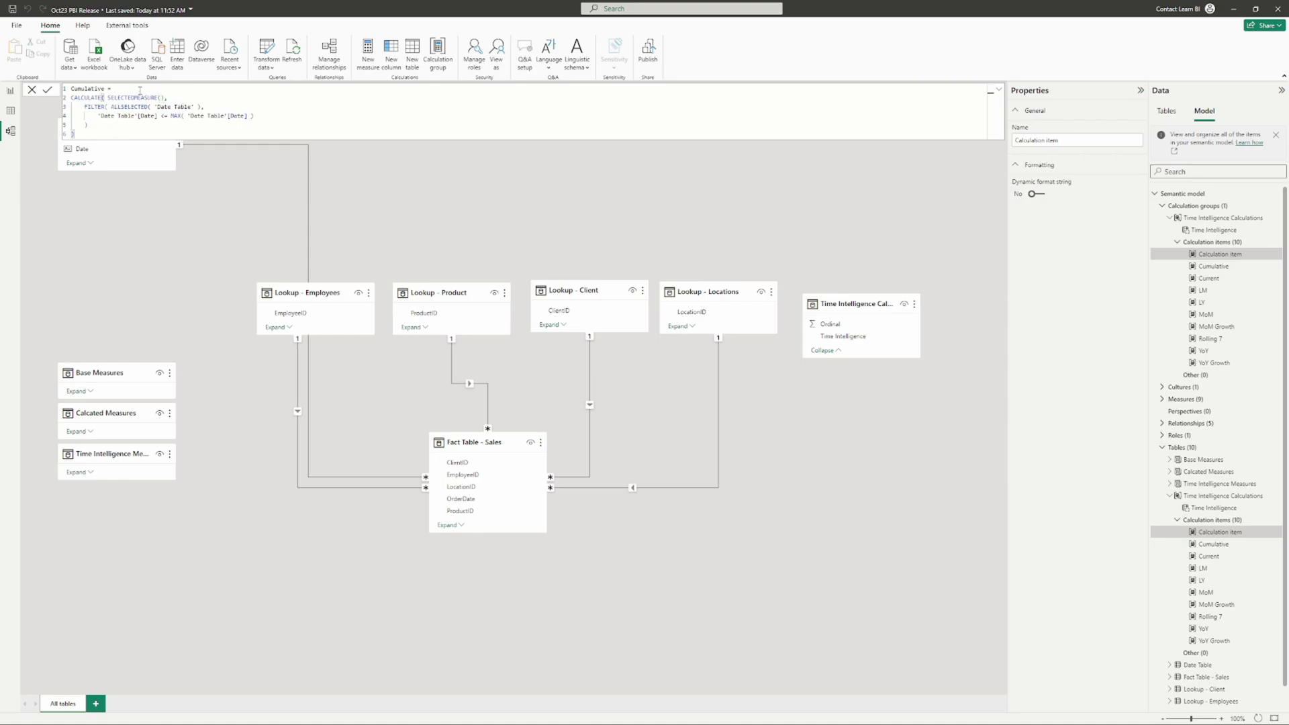
key(Return)
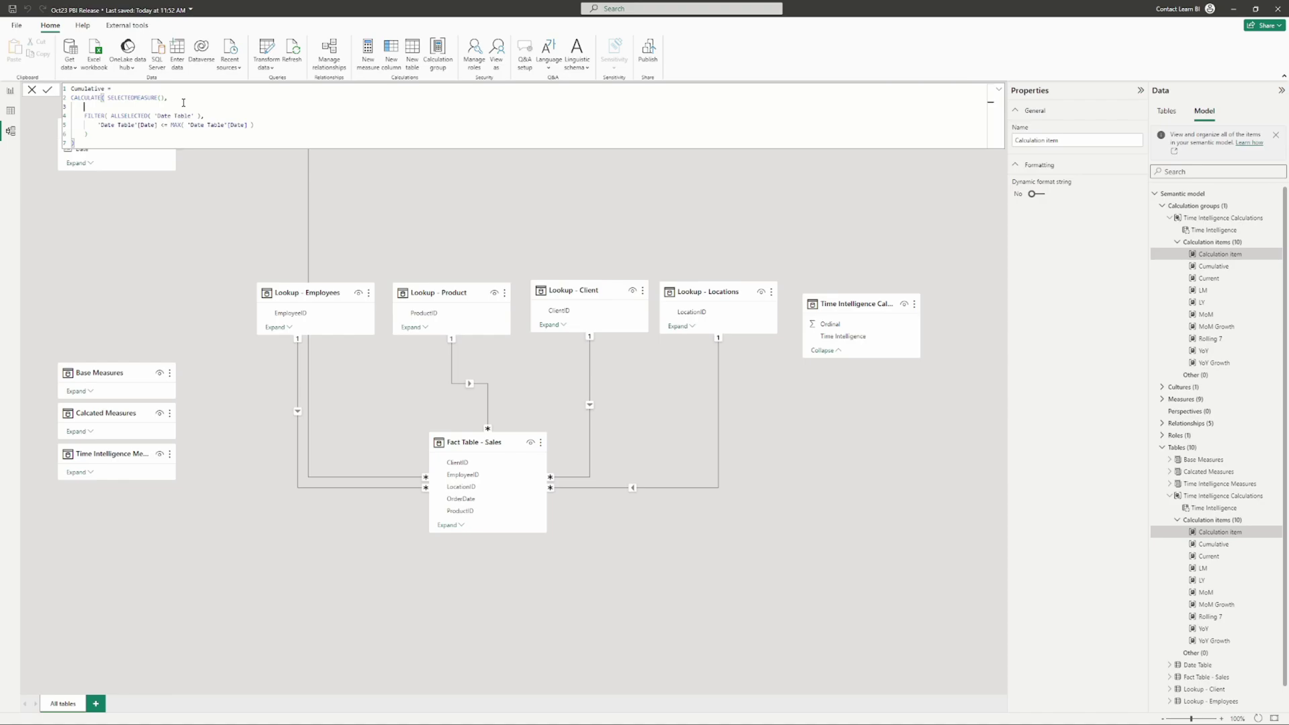
text(time)
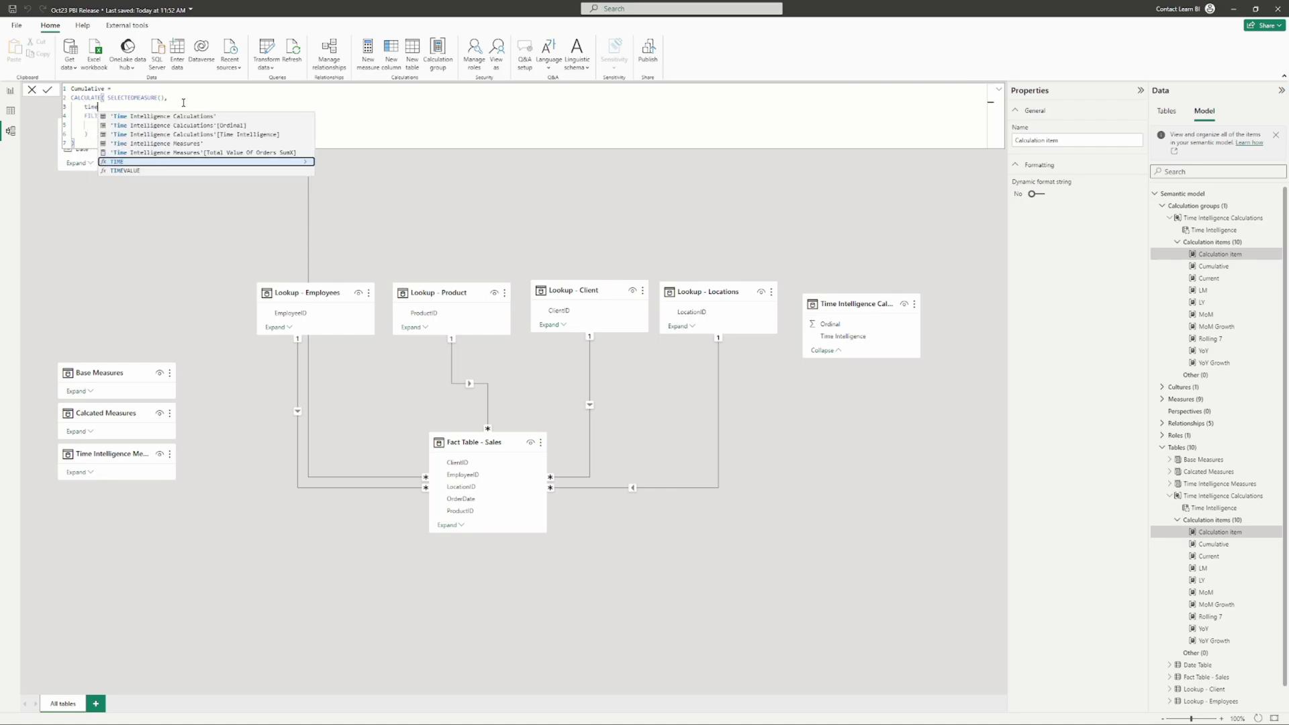
click(241, 134)
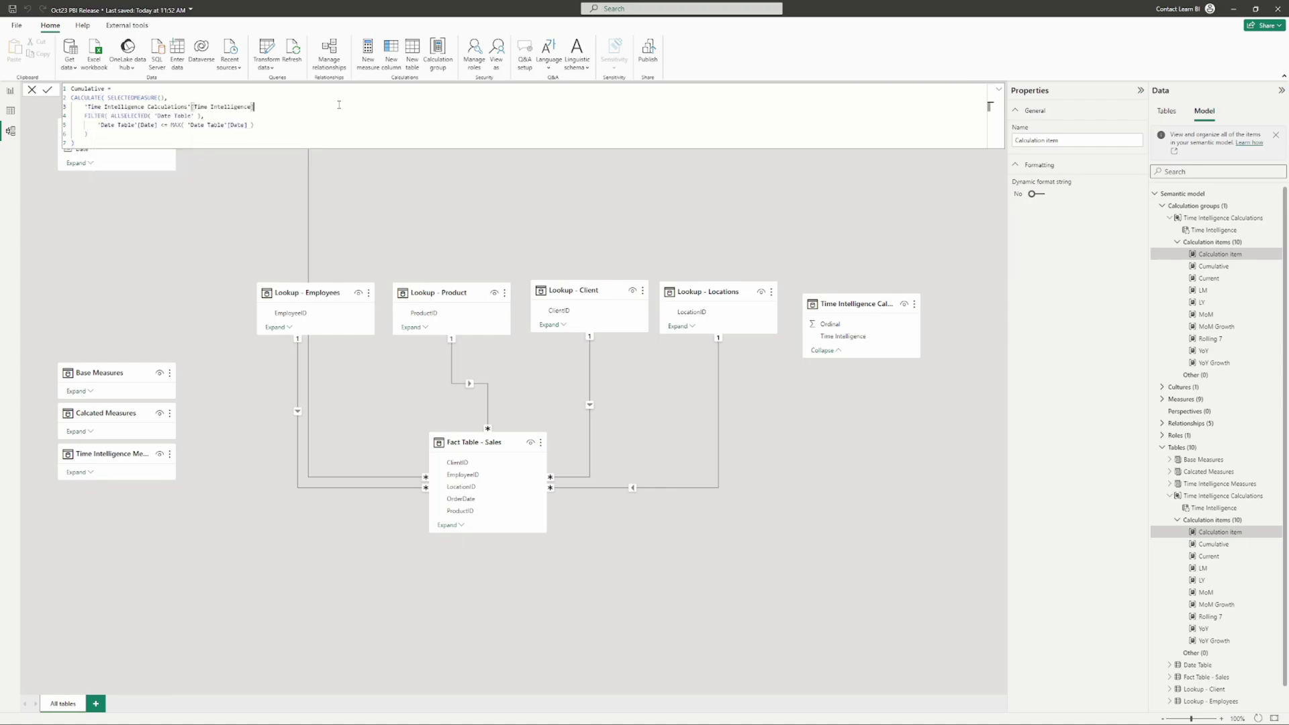
text(= "LY)
Rename the copied item Cumulative LY, add the comma after the "LY" filter, and commit the formula.
click(105, 87)
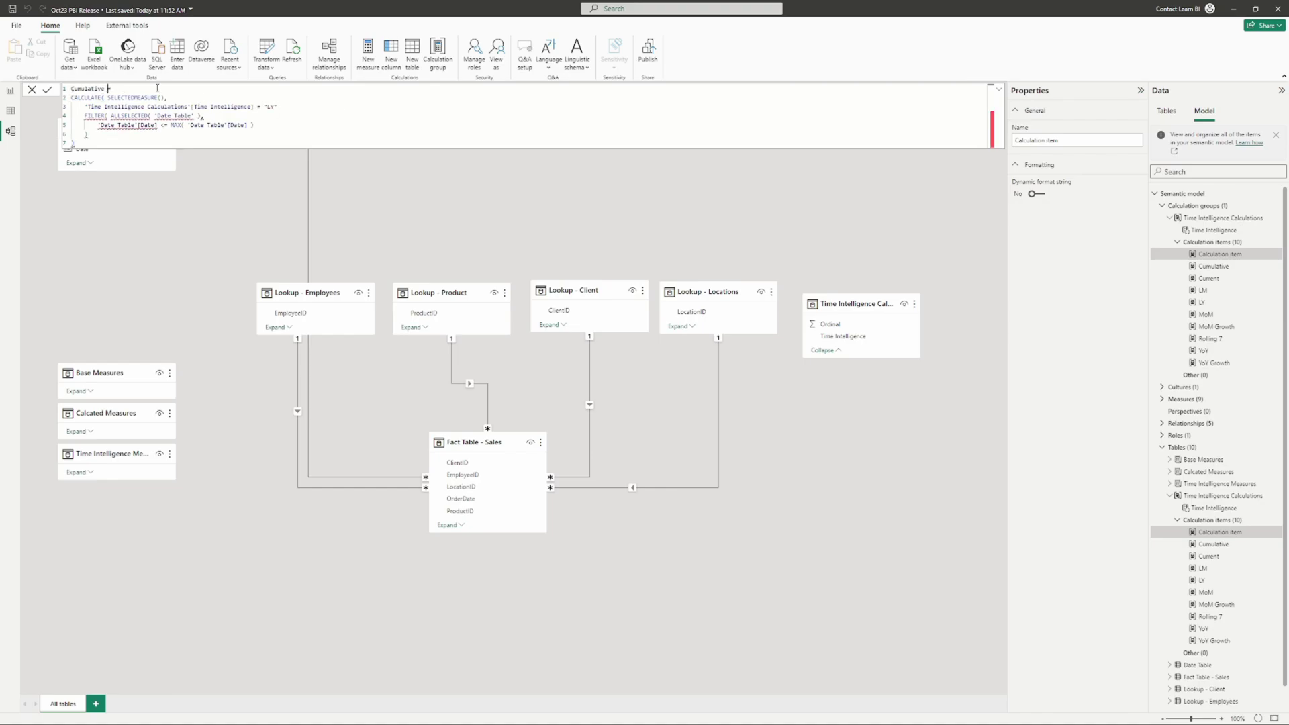
text(LY)
click(311, 104)
text(,)
drag(75, 143, 69, 113)
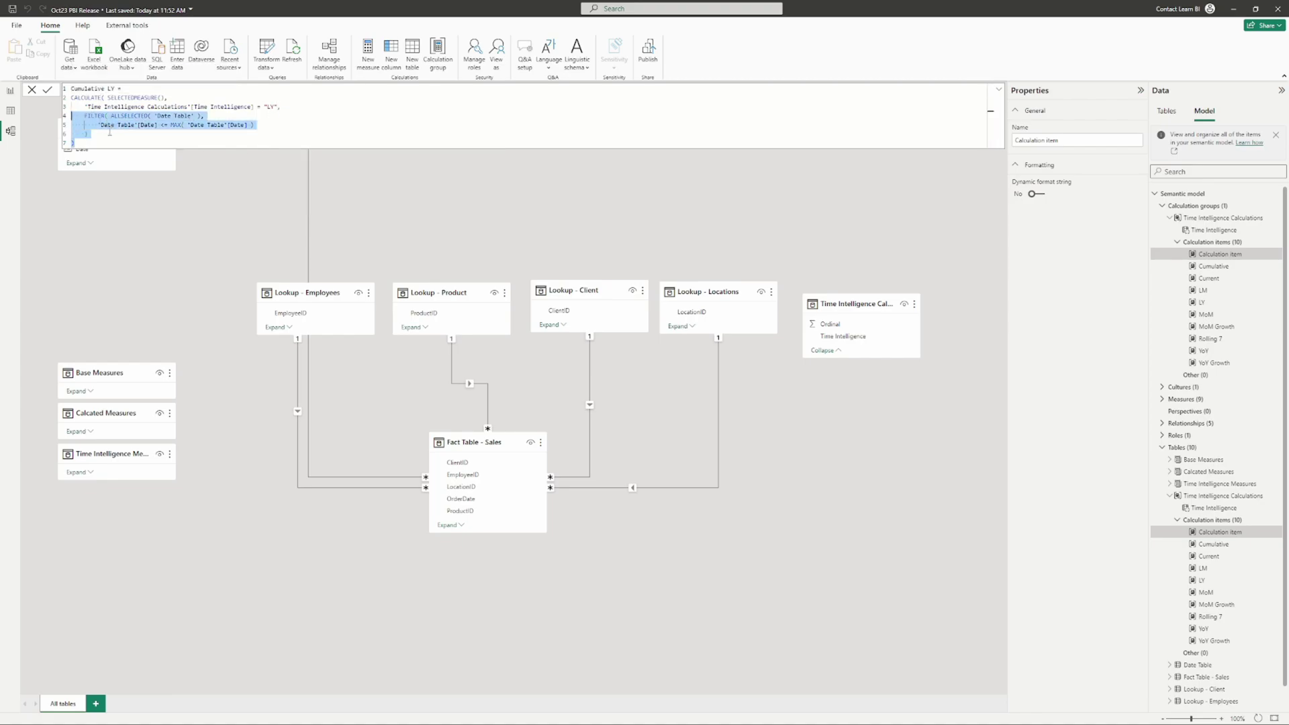
key(Return)
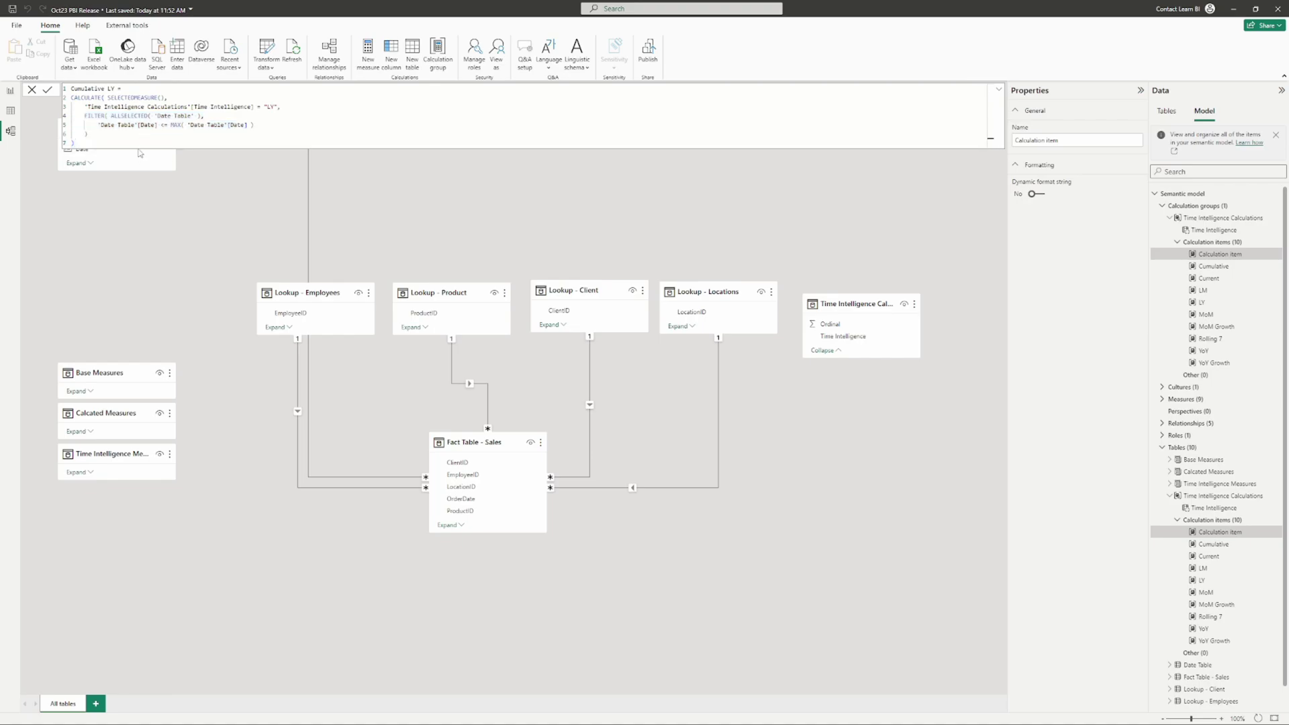
Switch to the report page, expand the Base Measures table and widen the field list.
click(14, 111)
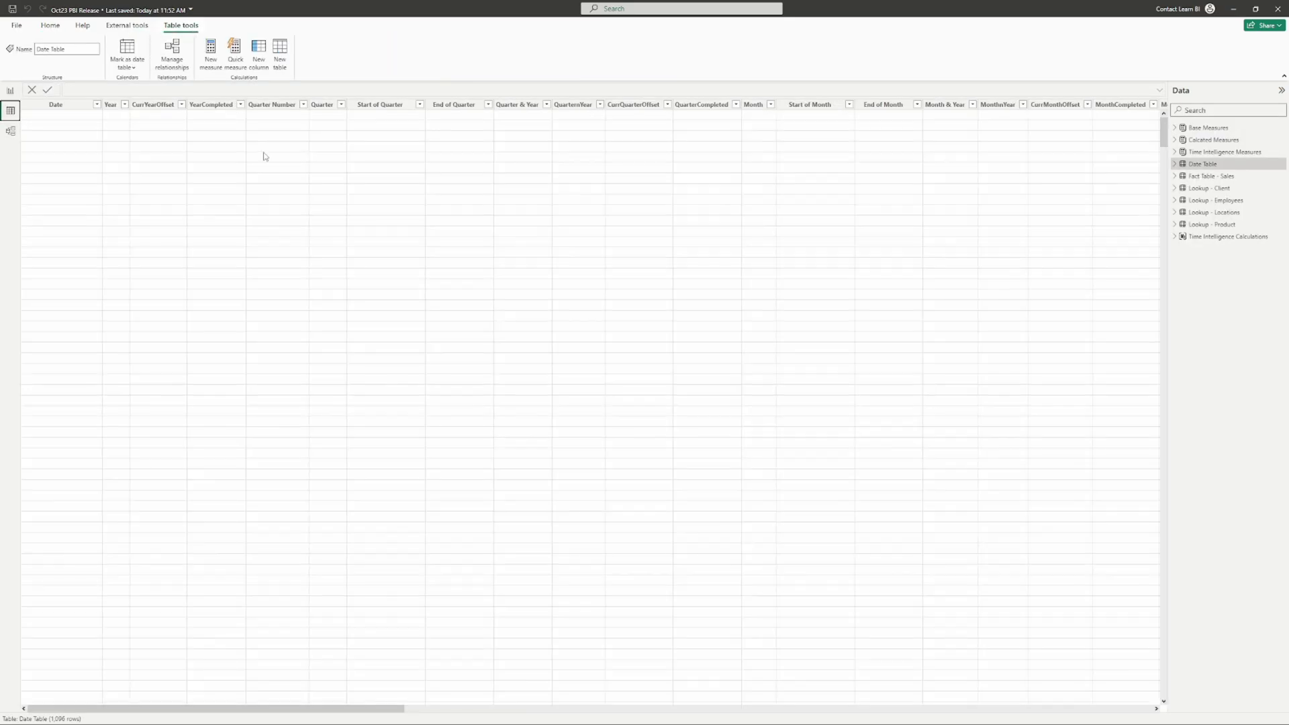
click(11, 131)
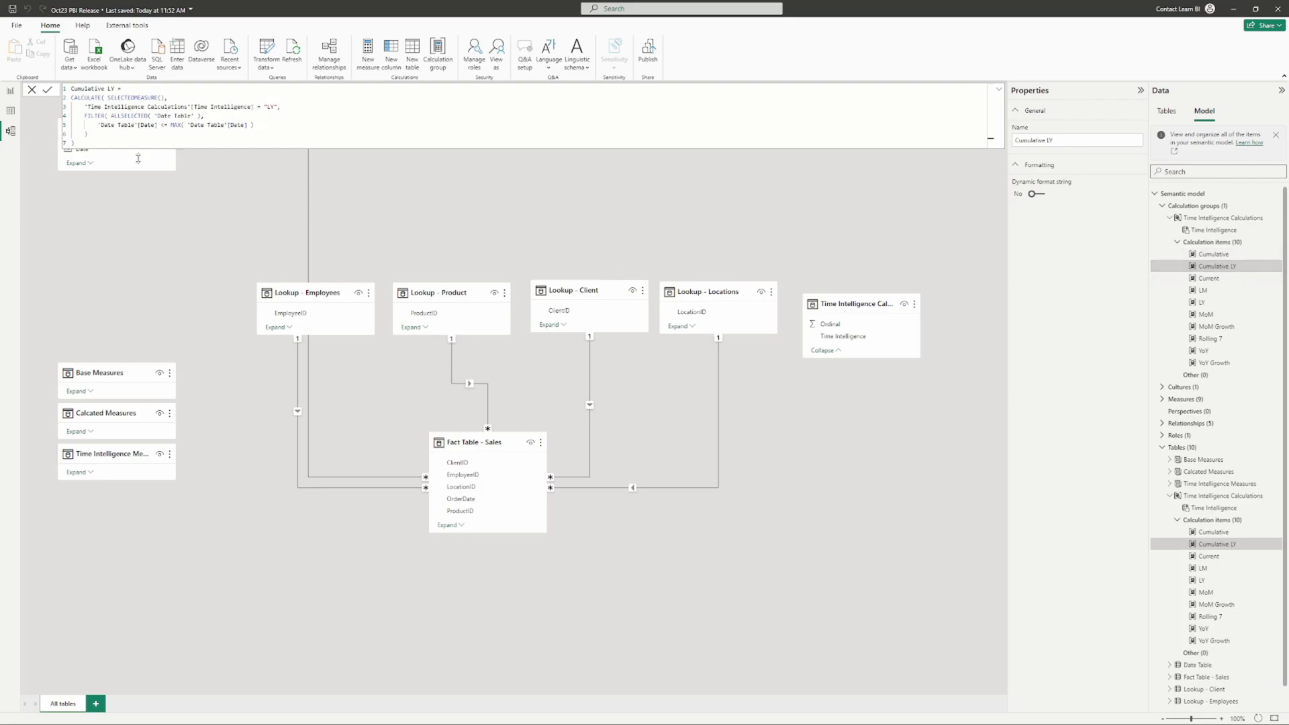
click(10, 91)
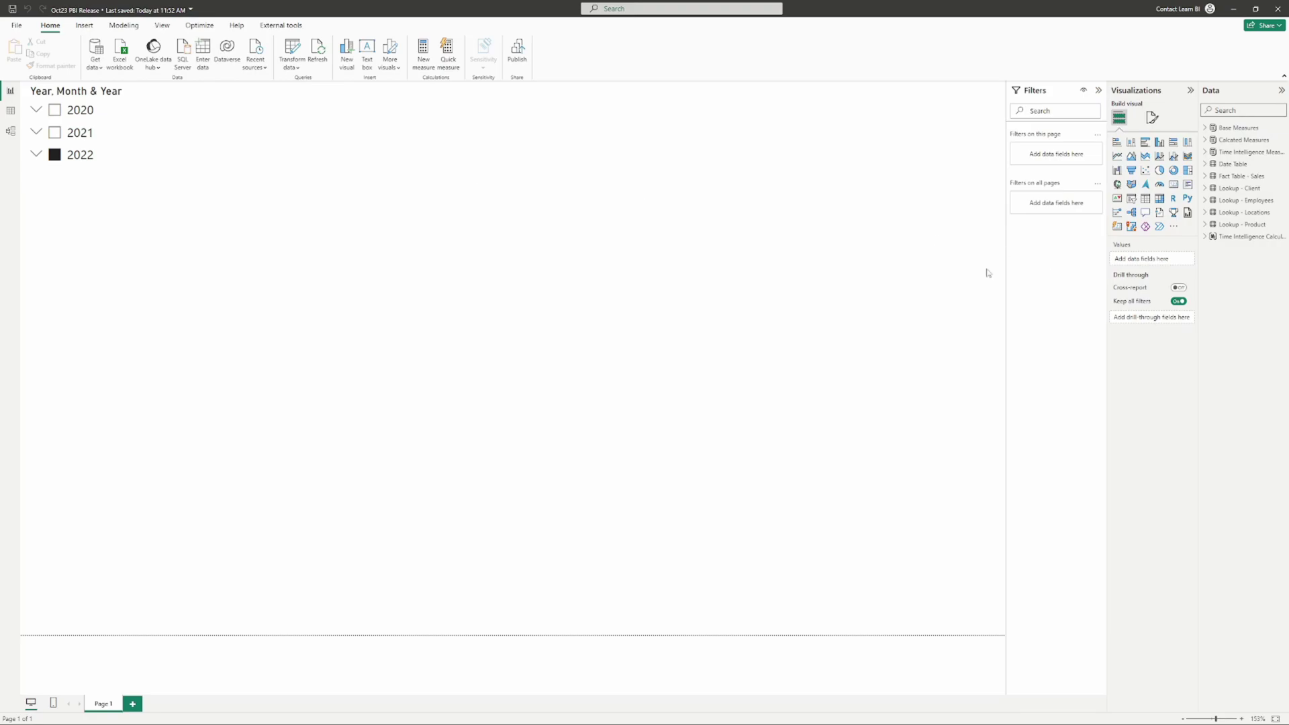
click(1206, 127)
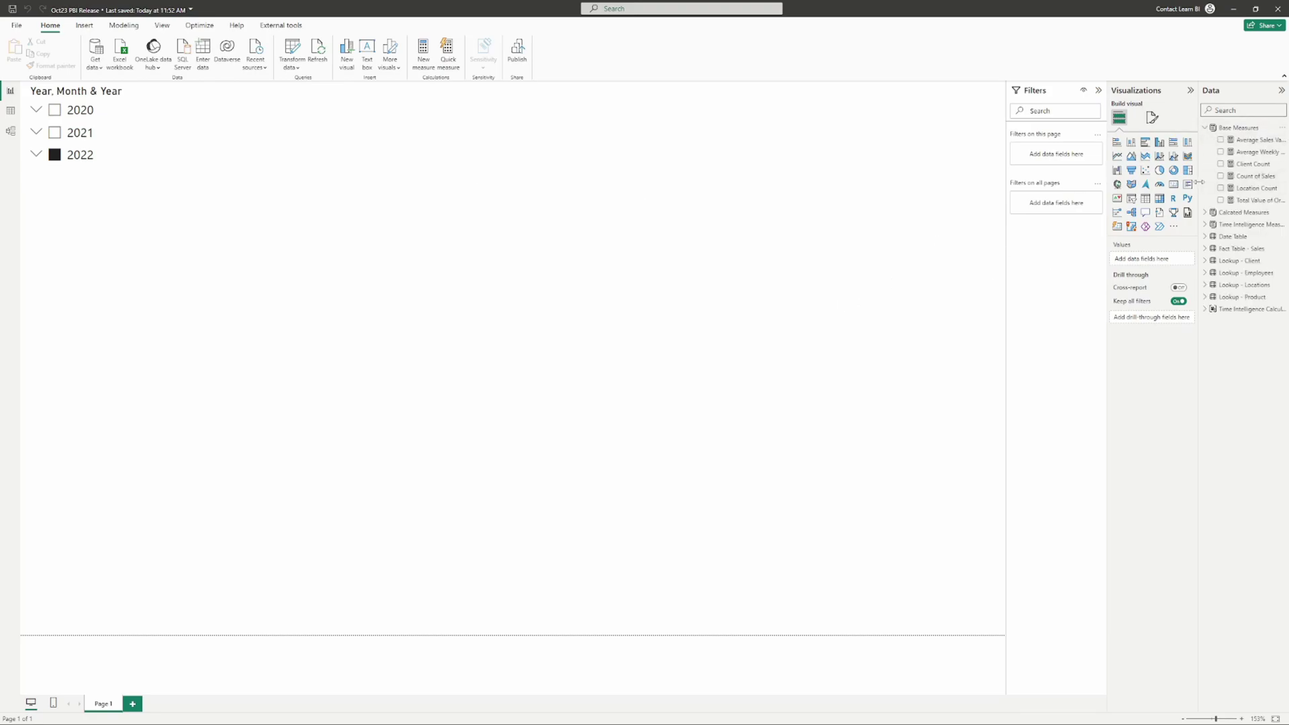
drag(1198, 187, 1141, 186)
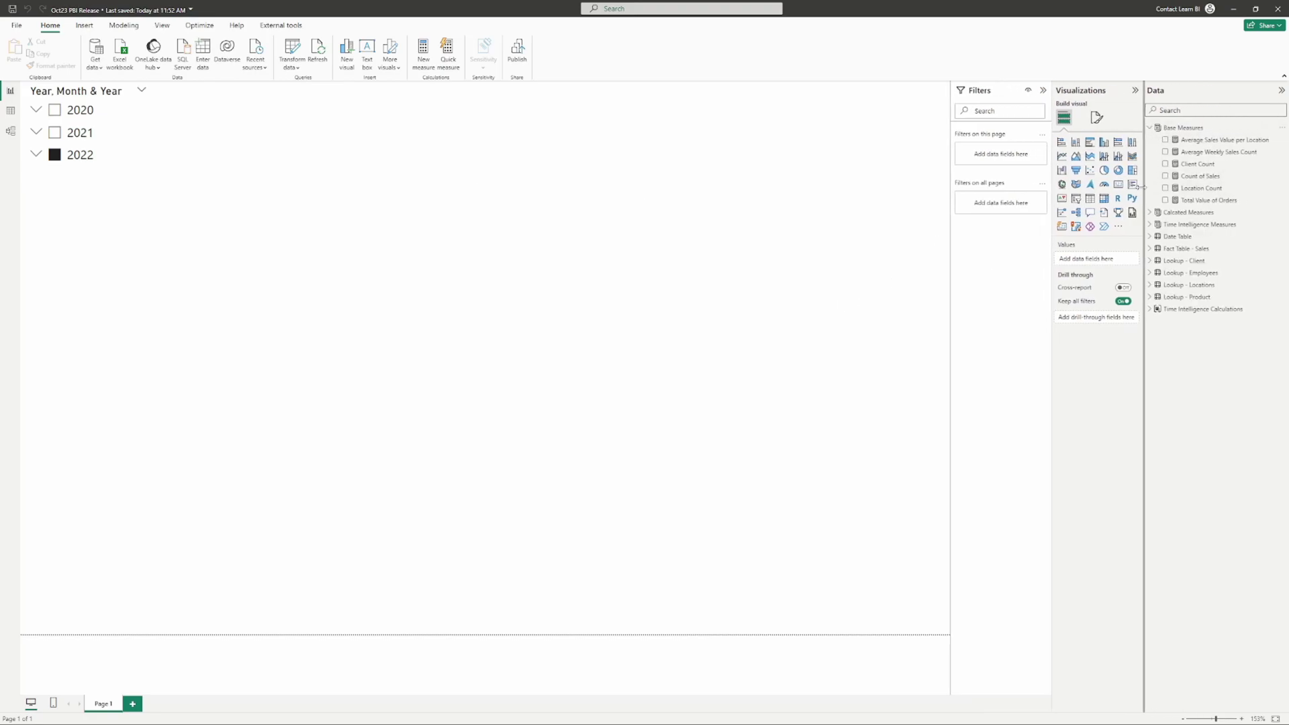
Insert a matrix visual with Month & Year from the Date Table as its rows.
click(1102, 200)
click(1147, 236)
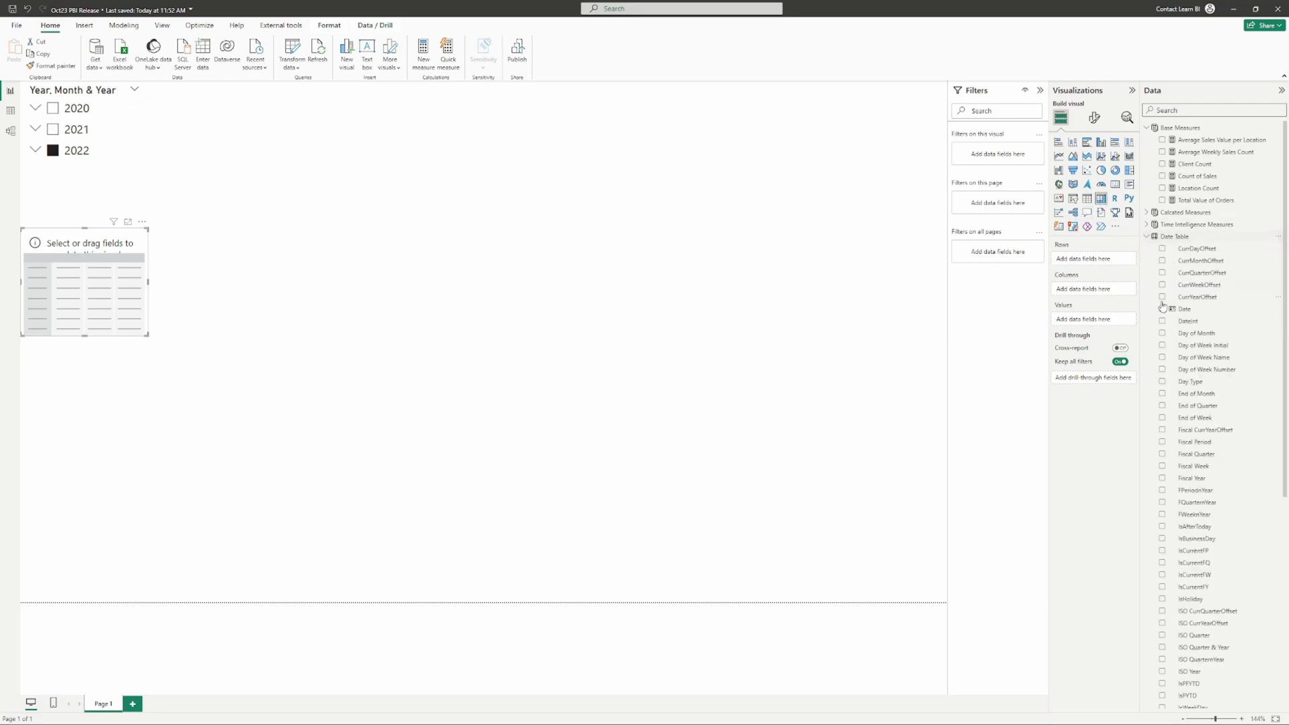
scroll(1191, 433, down, 2)
scroll(1191, 433, down, 3)
drag(1196, 555, 1107, 259)
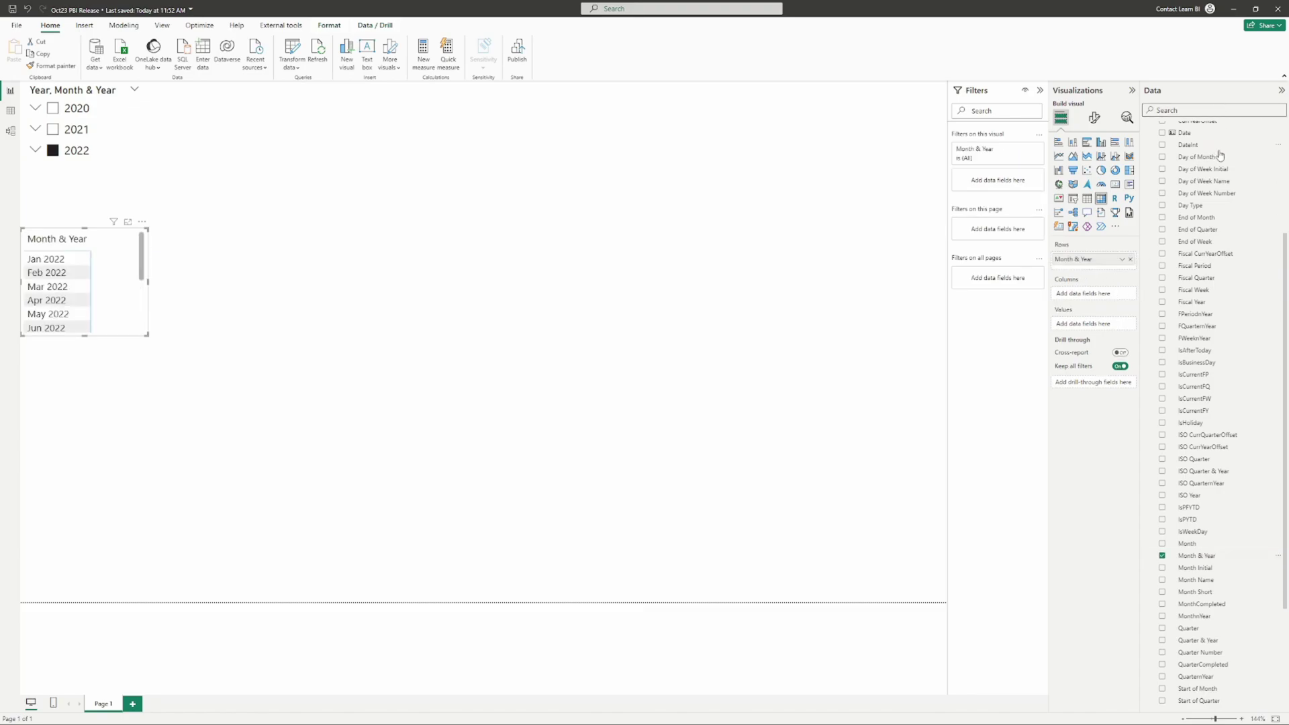
scroll(1173, 230, up, 5)
click(1154, 237)
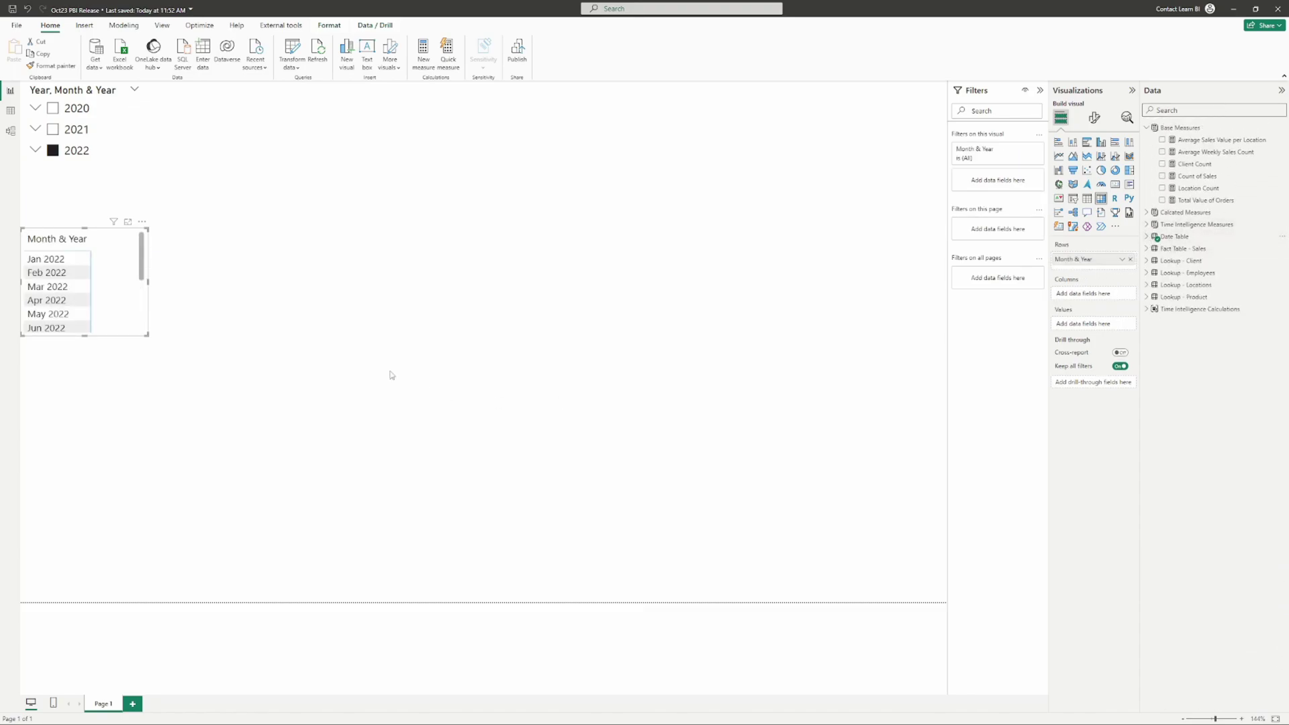
Enlarge and reposition the matrix below the year slicer, and add Total Value of Orders as its values.
drag(147, 335, 477, 524)
drag(336, 422, 463, 422)
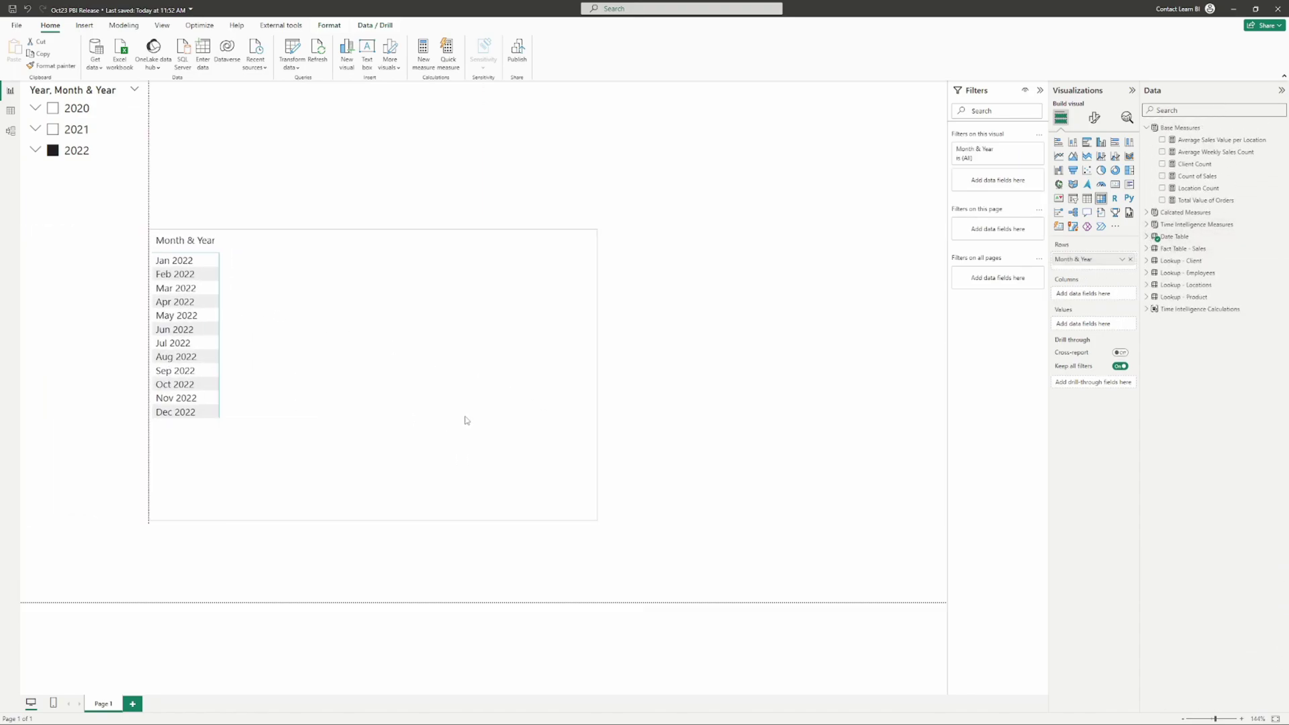
click(1146, 309)
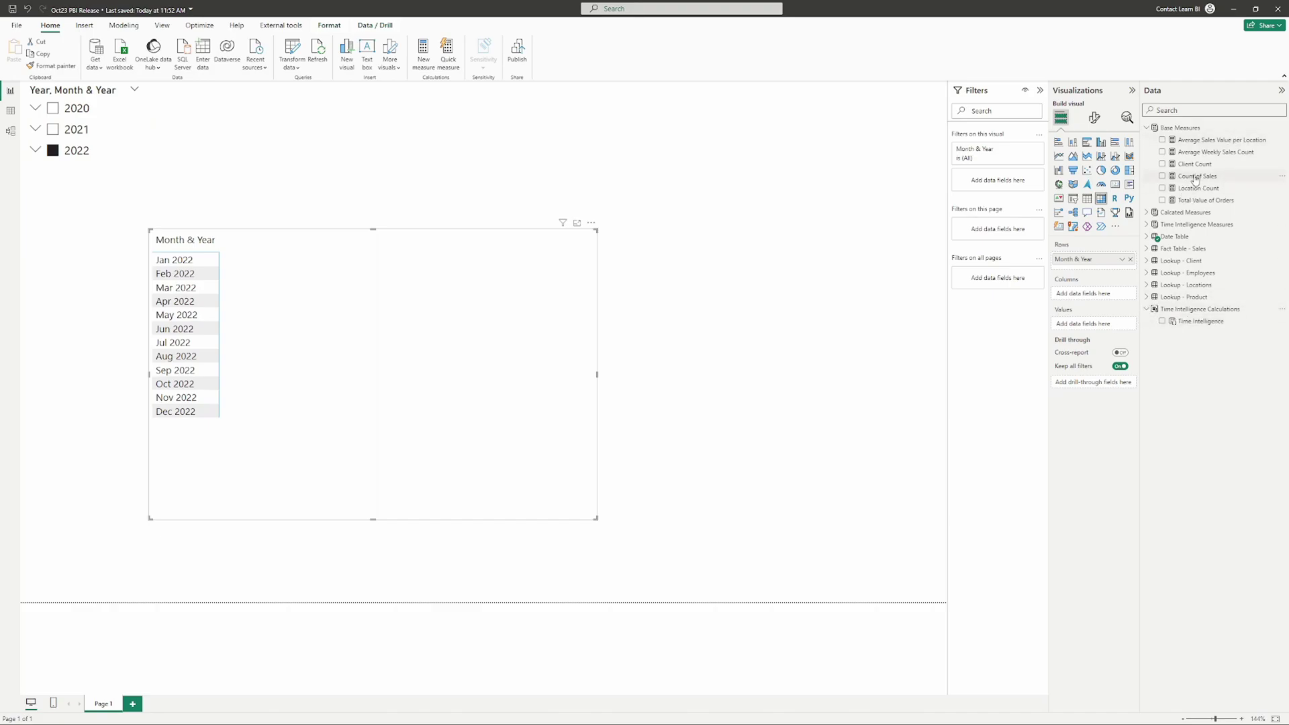
drag(1199, 201, 480, 410)
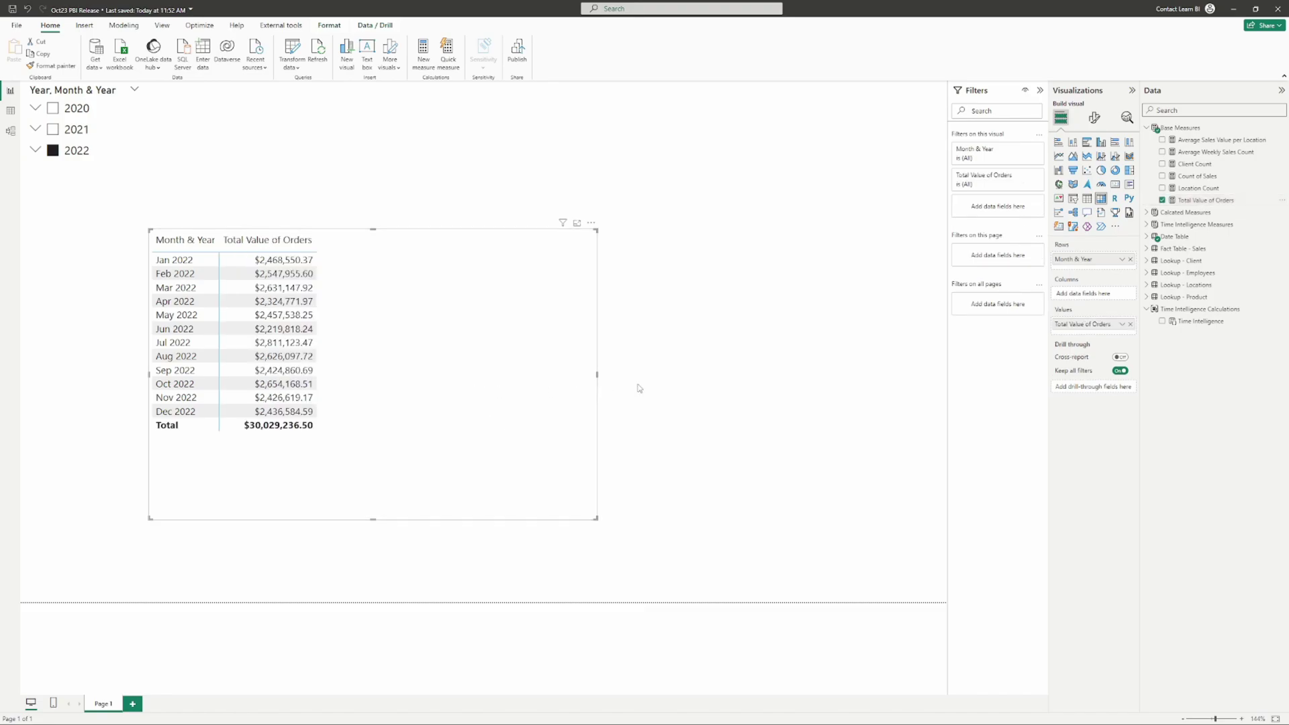
Add the Time Intelligence field of the calculation group as the matrix columns and widen the matrix.
drag(1198, 320, 1169, 320)
click(1152, 311)
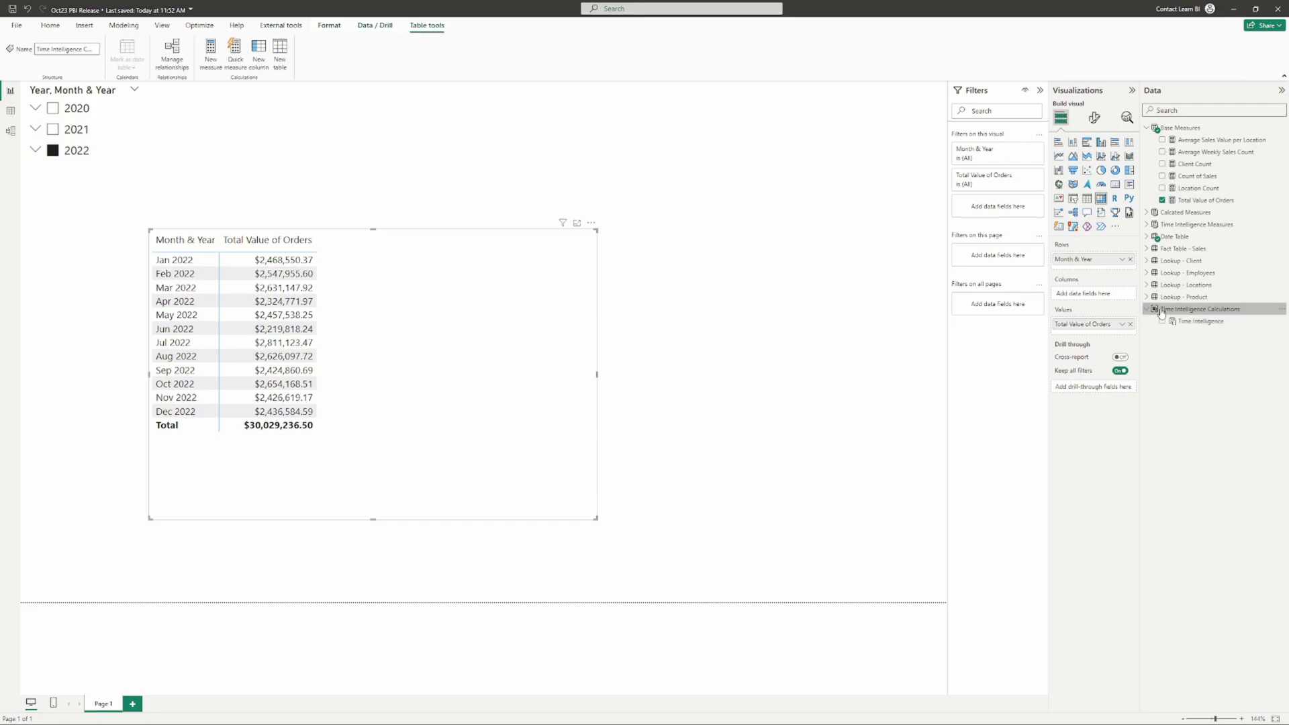
click(1179, 322)
click(1152, 312)
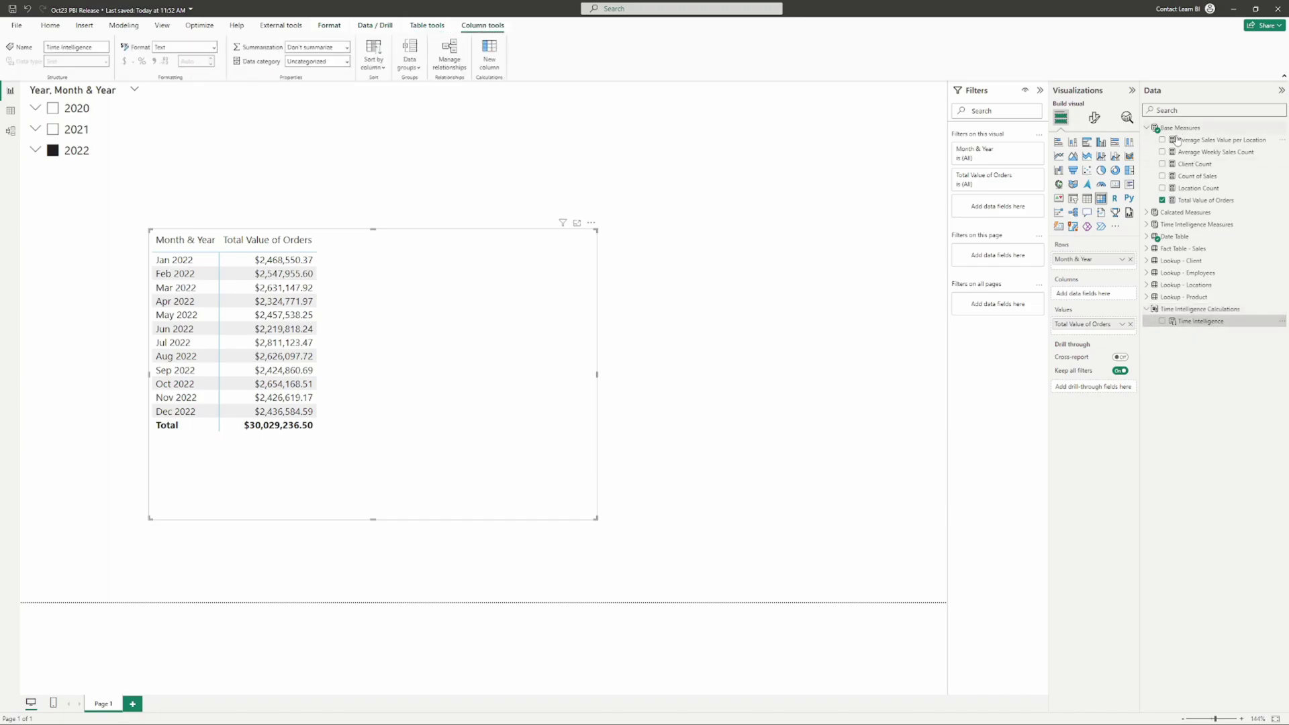
drag(1171, 321, 1093, 293)
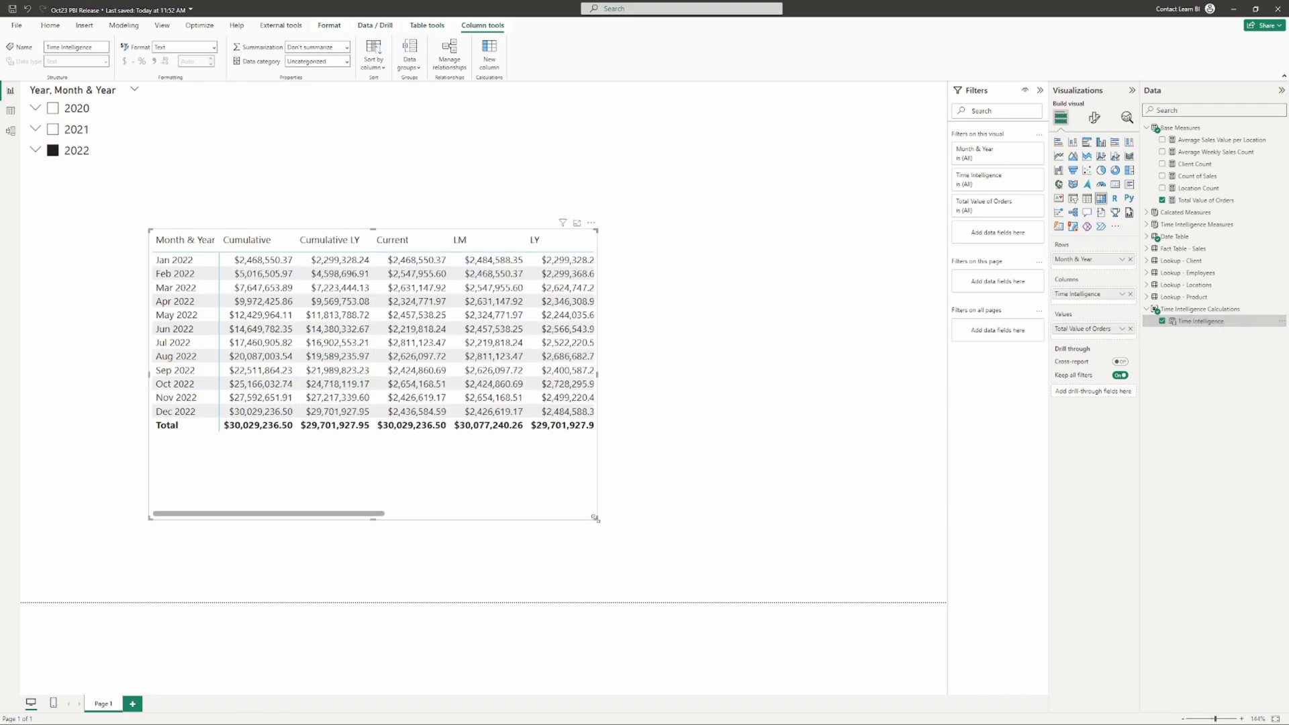
drag(595, 517, 948, 539)
drag(446, 522, 383, 512)
Return to the model view and examine the calculation item order of Time Intelligence Calculations and the Cumulative formula.
click(1187, 309)
click(1199, 322)
click(11, 131)
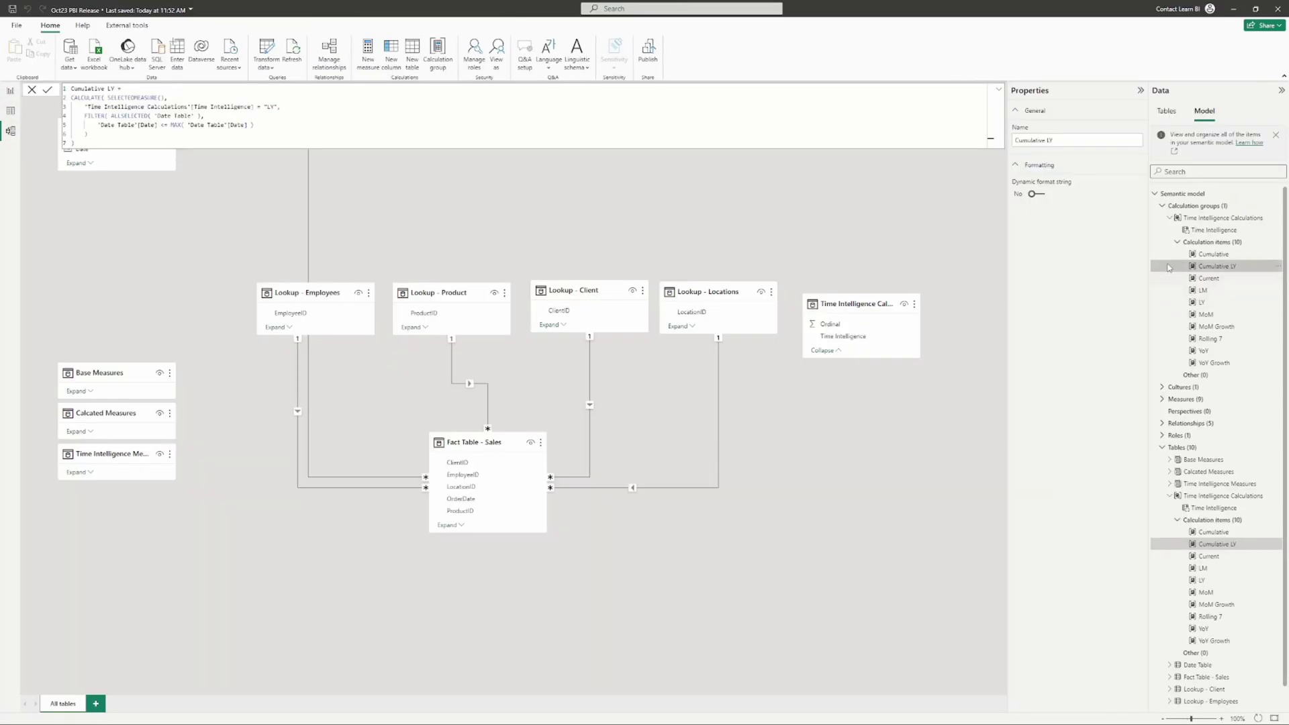
click(1212, 243)
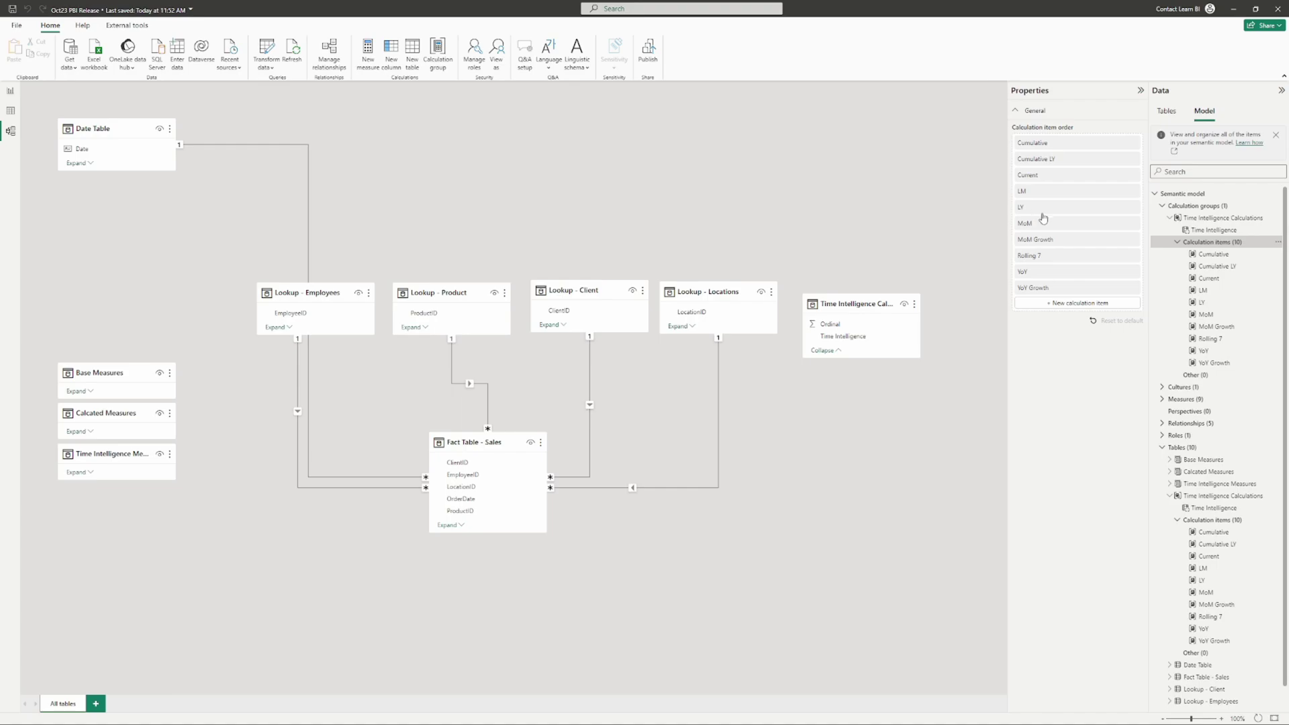
click(1227, 267)
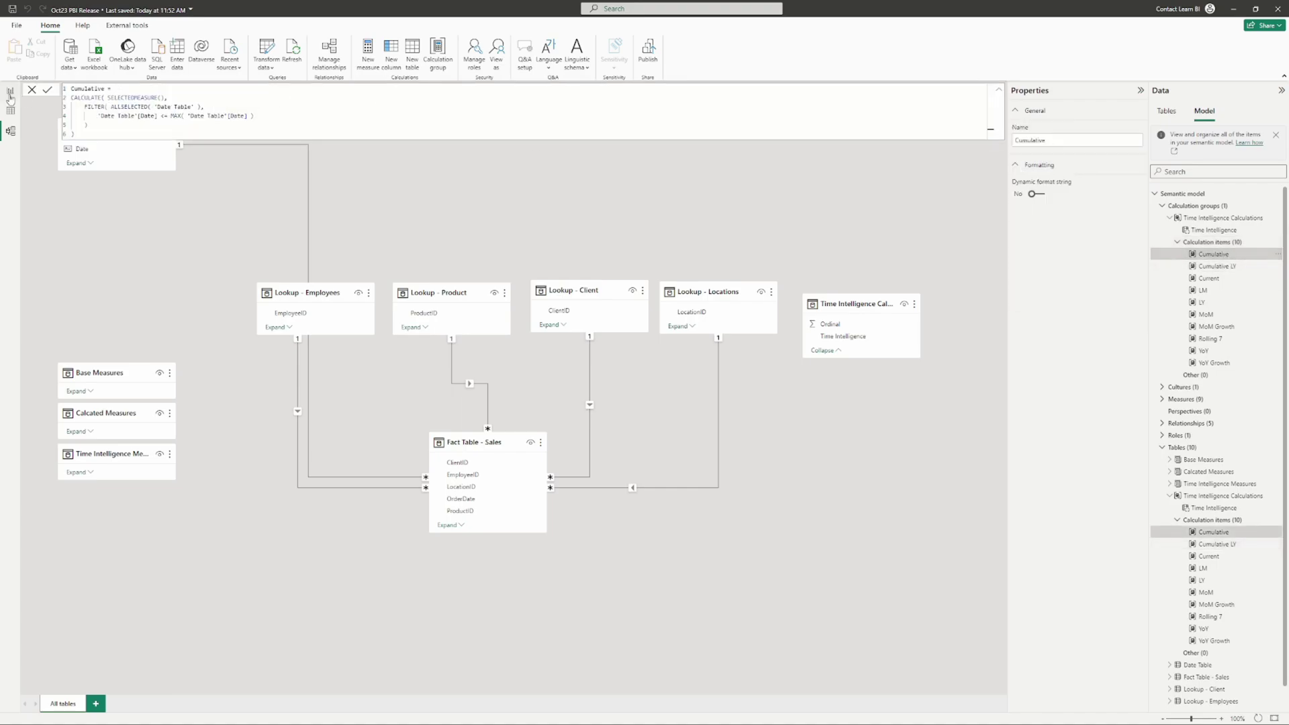
Return to the report view and take the Time Intelligence field out of the matrix columns.
click(10, 90)
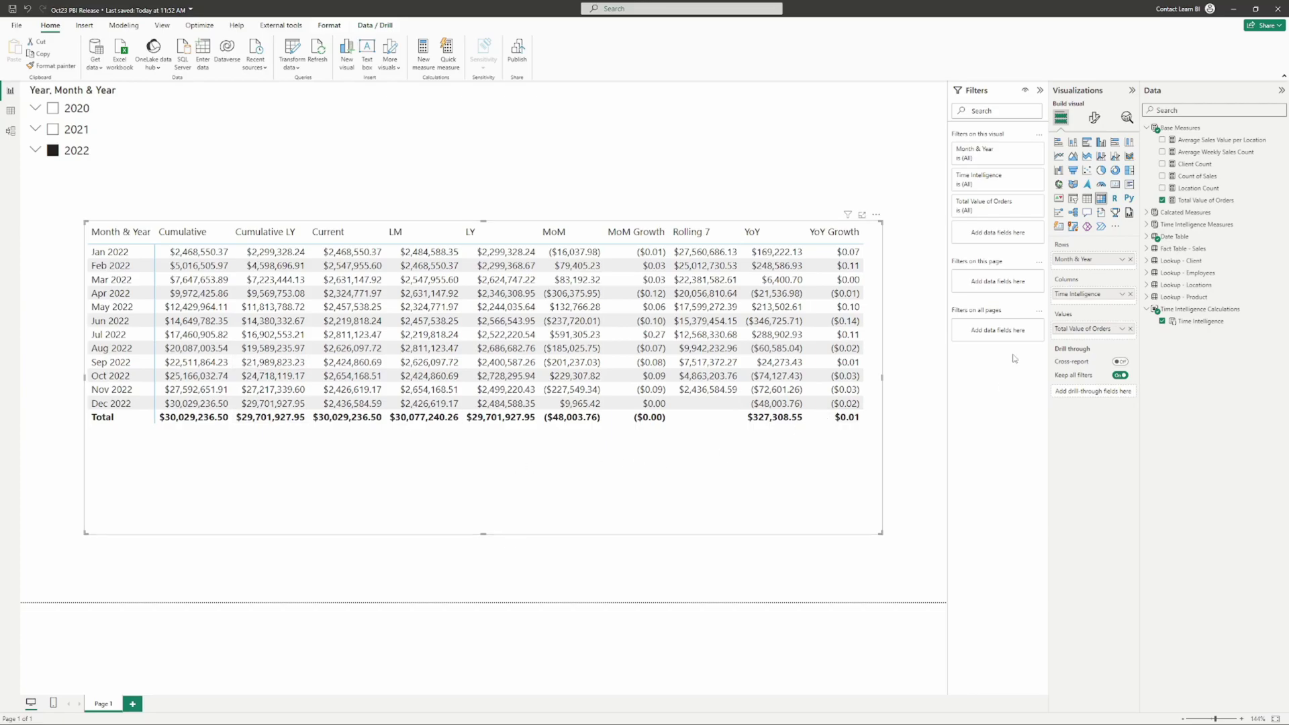
click(1130, 294)
drag(1199, 321, 1084, 295)
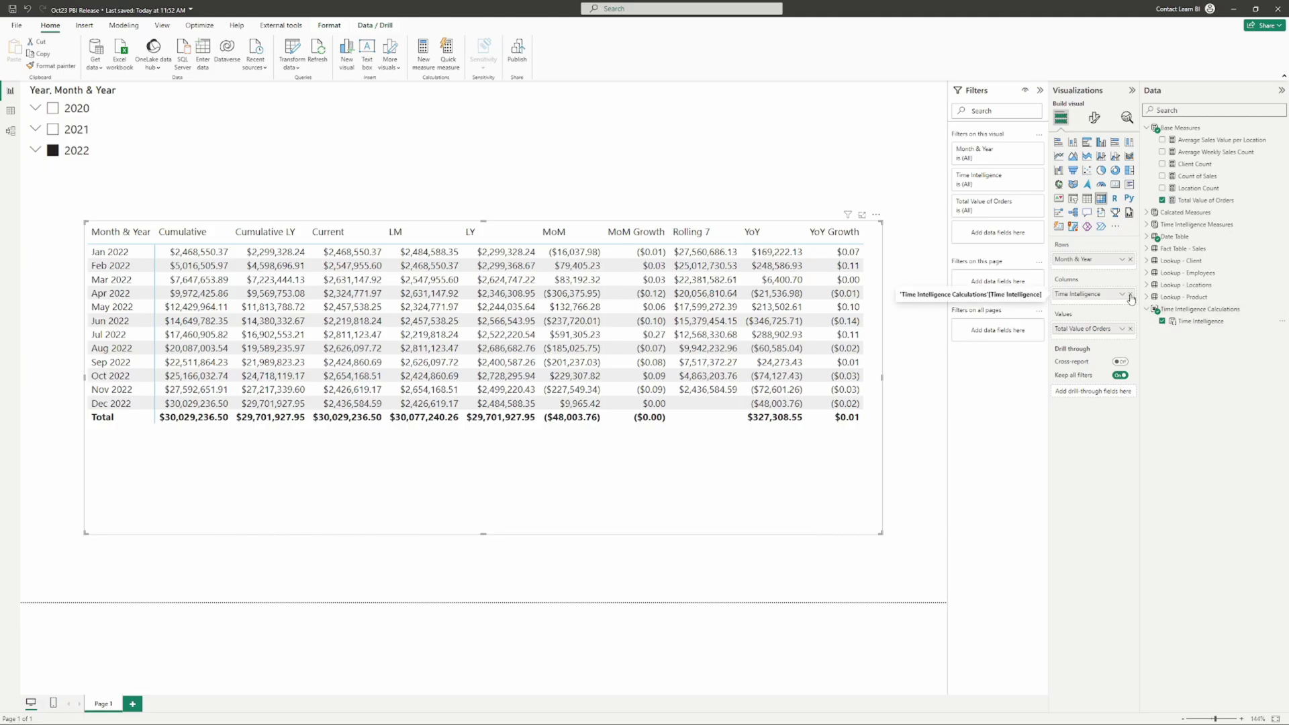
click(1130, 295)
drag(1200, 321, 1083, 295)
click(1130, 294)
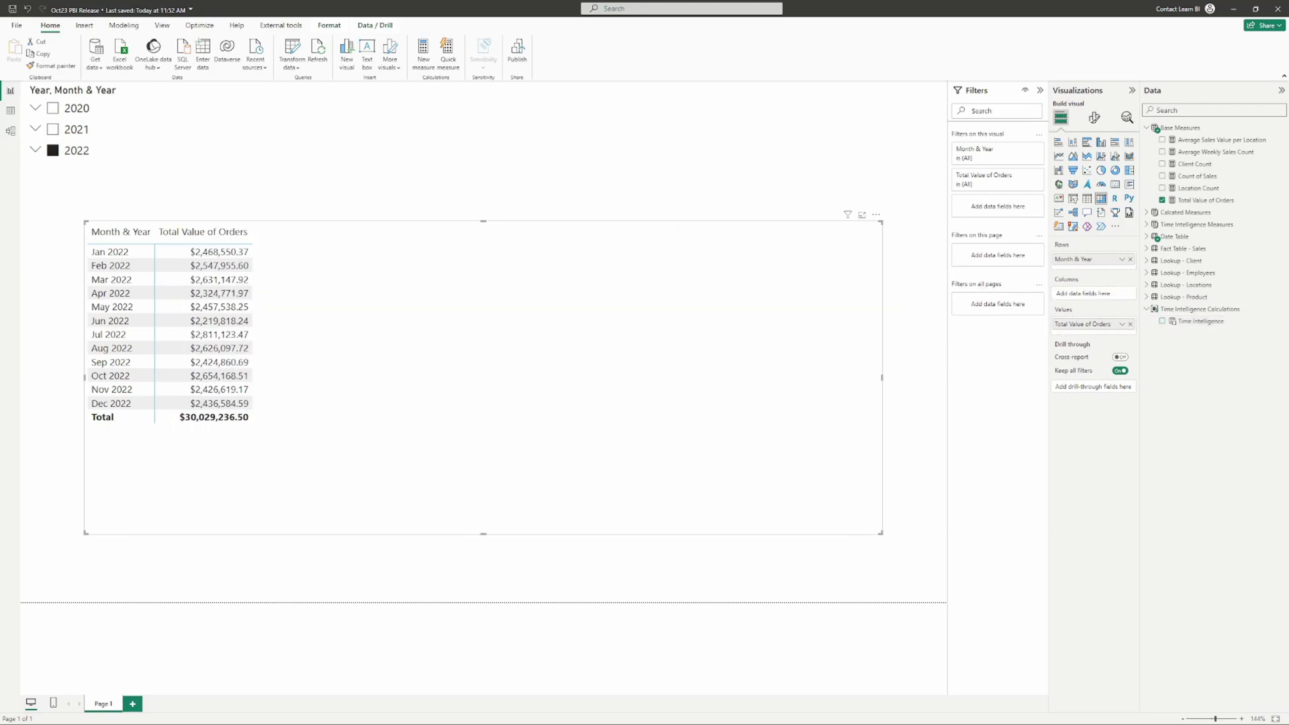
Look over the calculation items in the model view and add Time Intelligence back as the matrix columns.
click(10, 133)
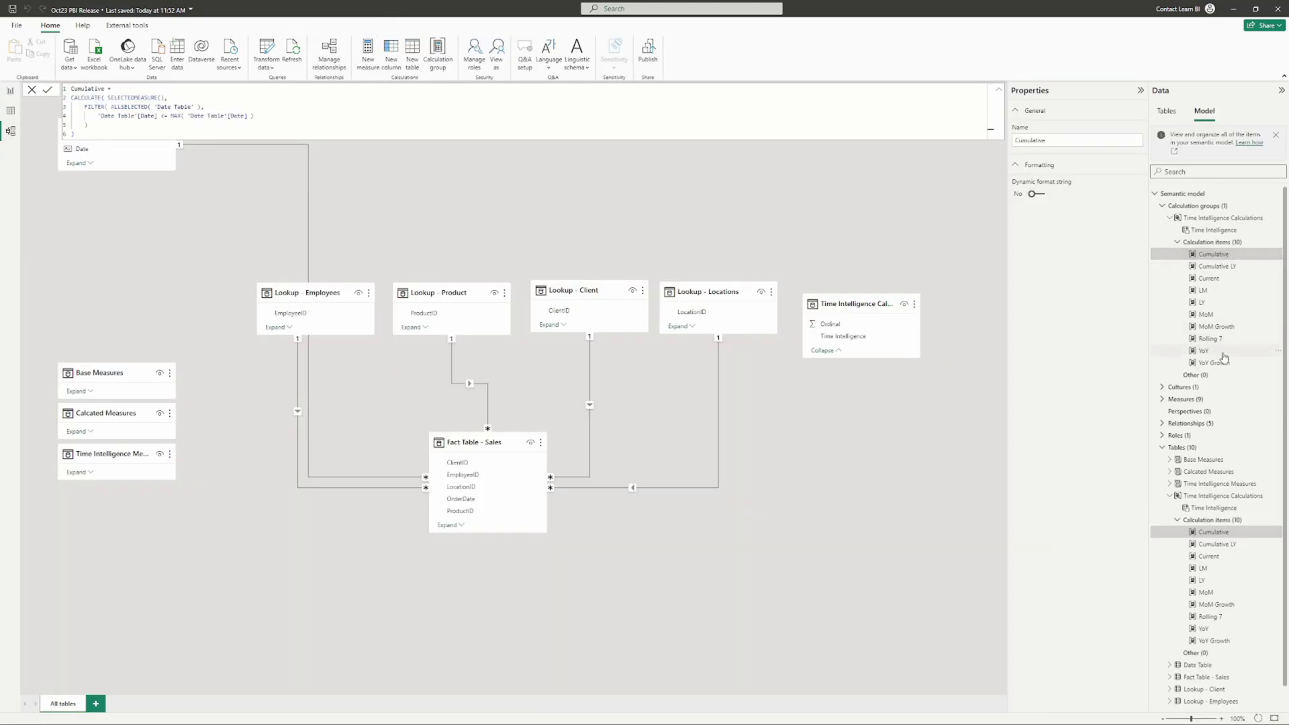
click(15, 91)
drag(1178, 321, 1094, 295)
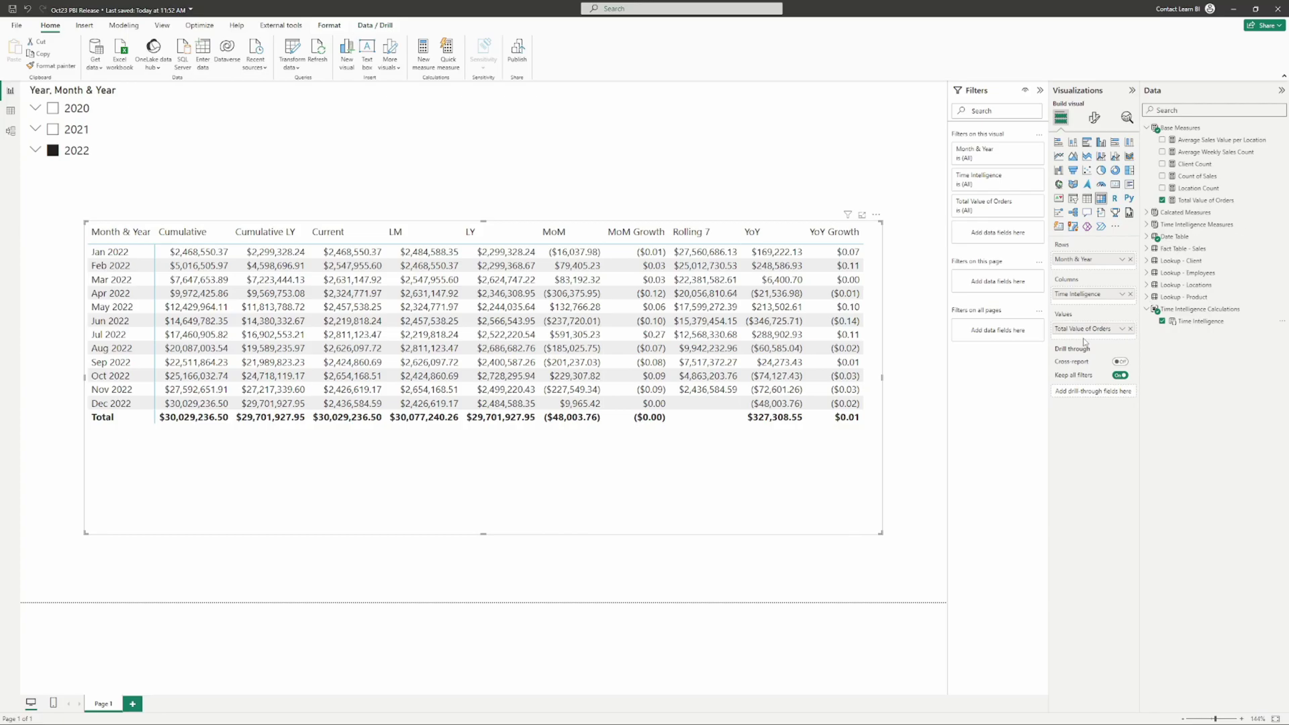
Add the Count of Sales, Client Count and Avg Sale Value measures to the matrix values.
drag(1198, 182, 1075, 342)
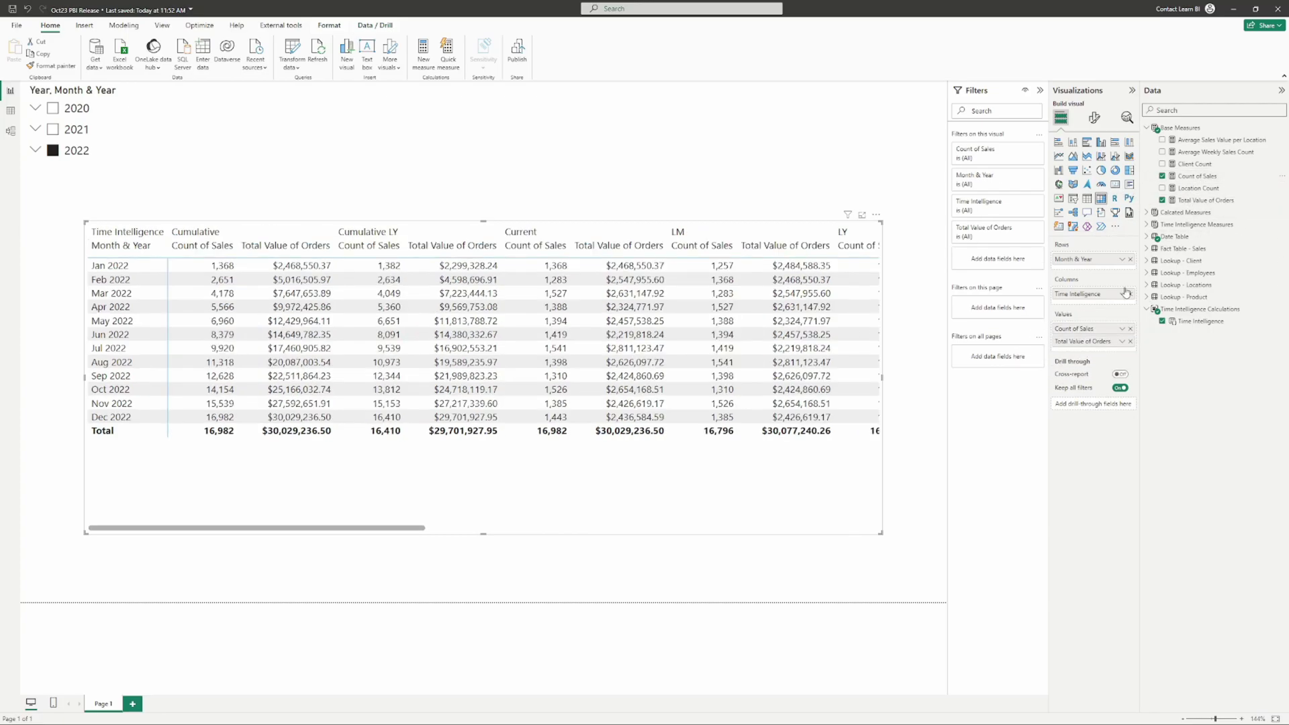
click(1158, 213)
drag(1192, 164, 1073, 328)
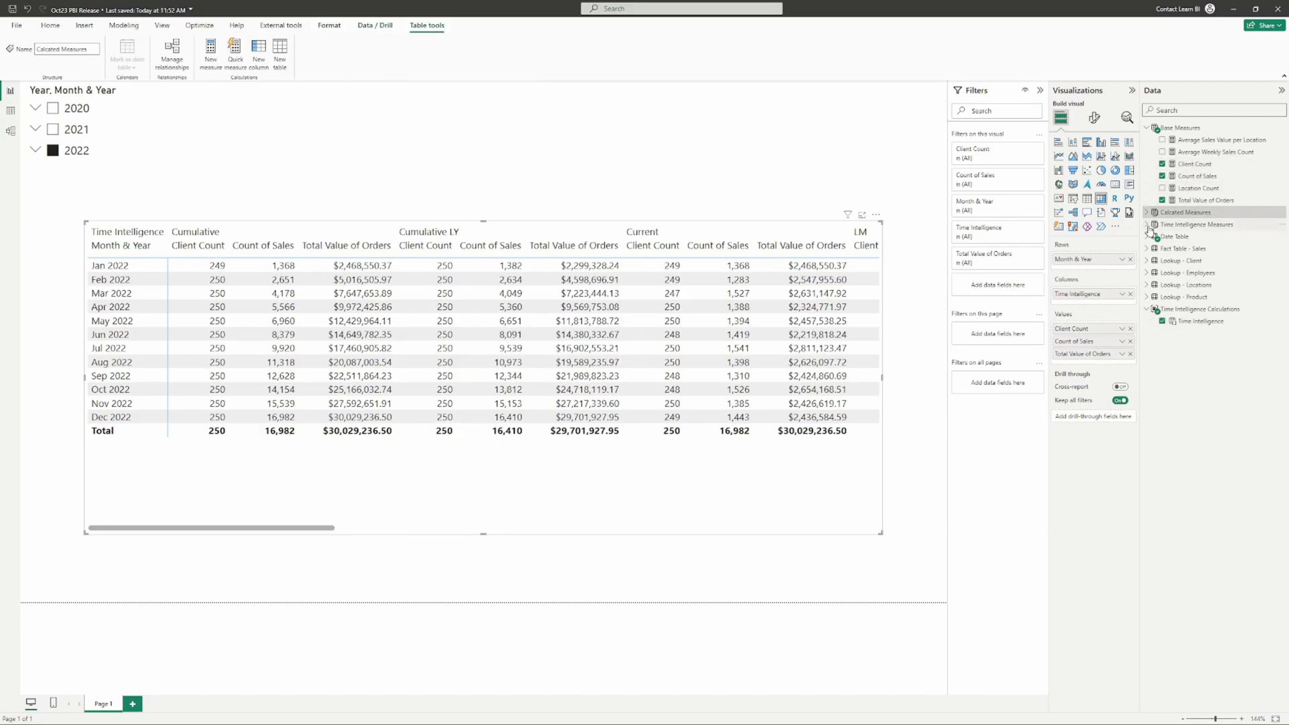
click(1147, 213)
drag(1200, 230, 1074, 339)
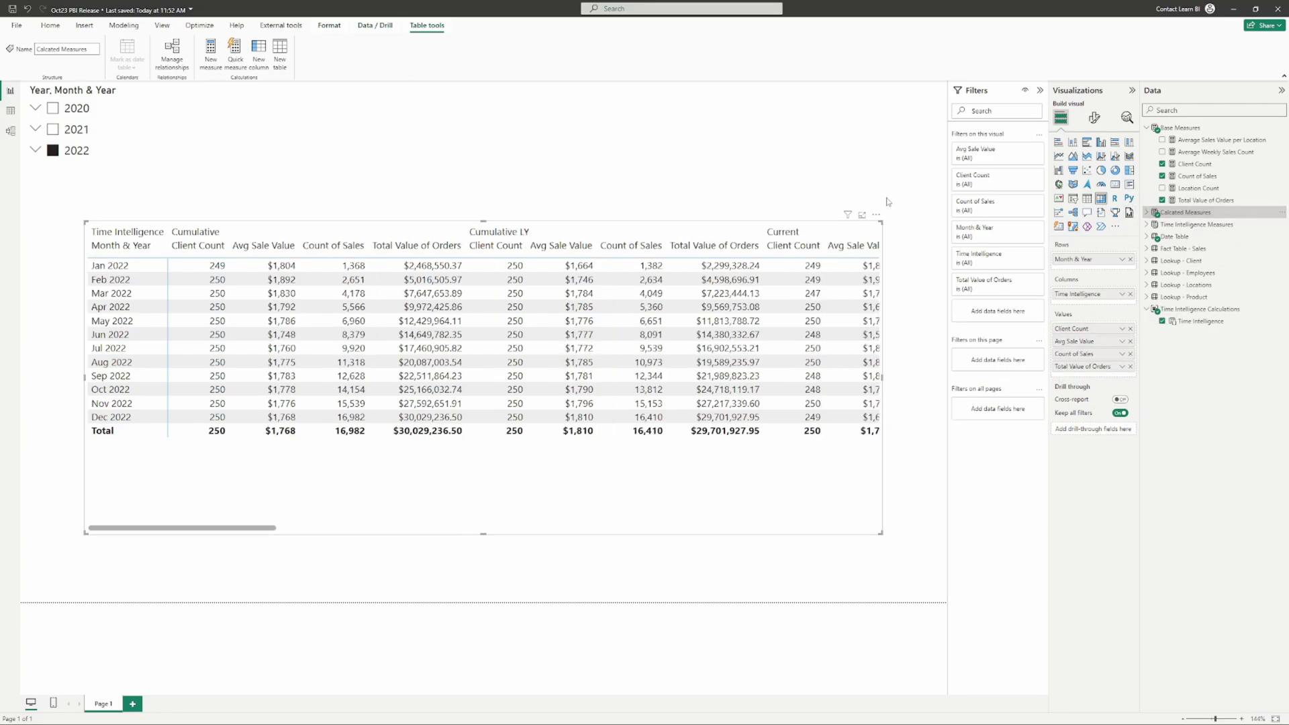
Examine the widened matrix in focus mode across its columns and return to the report page.
click(865, 216)
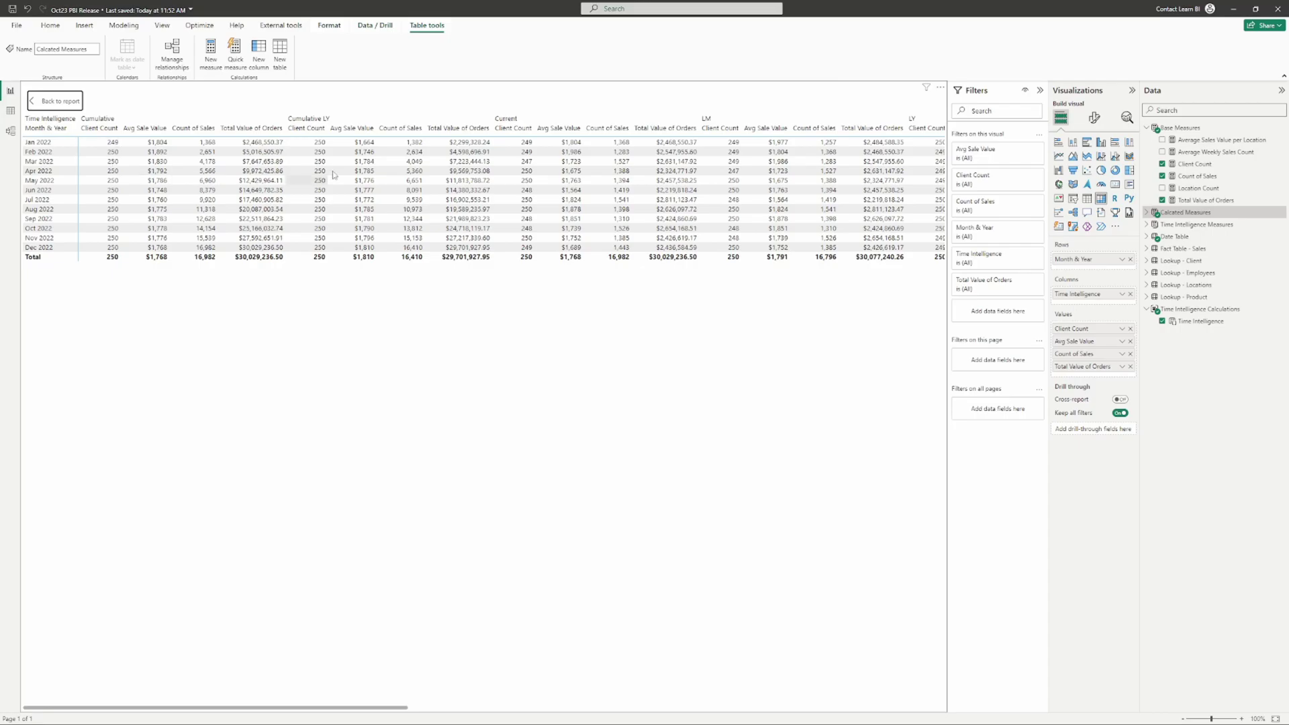
drag(278, 705, 262, 678)
click(59, 101)
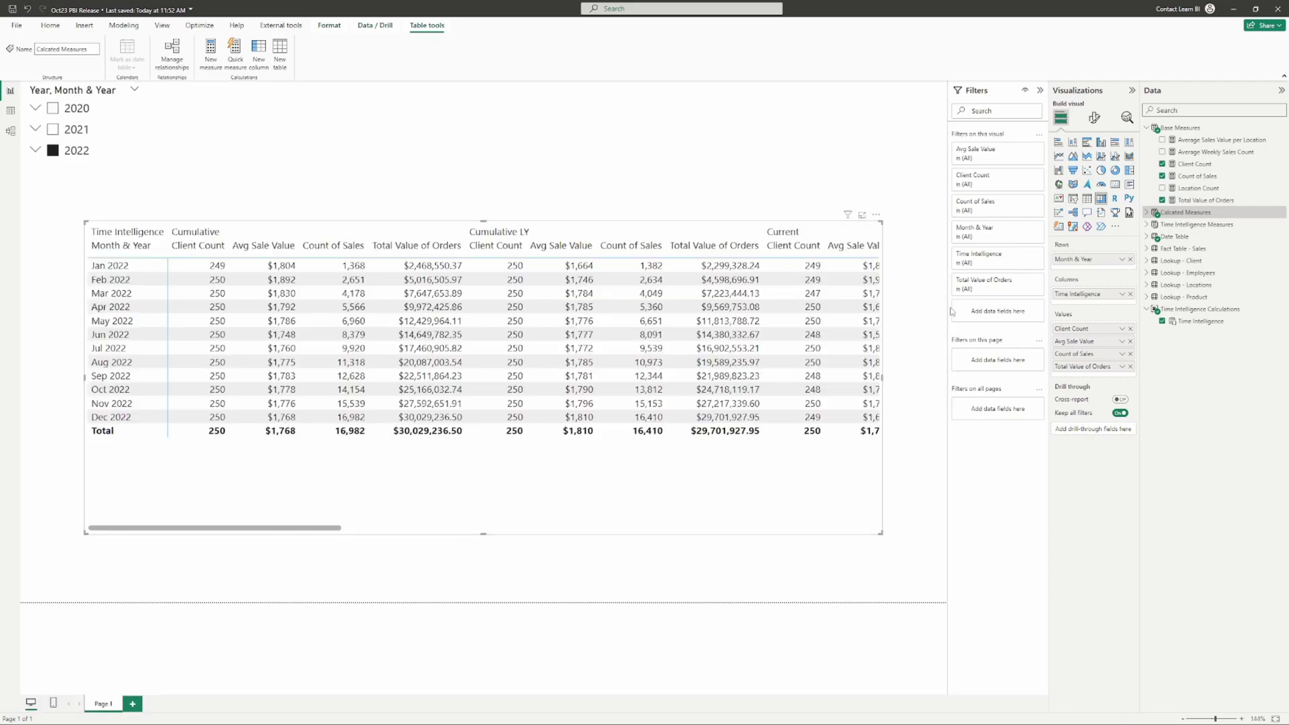
Remove Client Count, Avg Sale Value and Count of Sales from the matrix values, keeping only Total Value of Orders.
click(1130, 328)
click(1130, 328)
click(1129, 328)
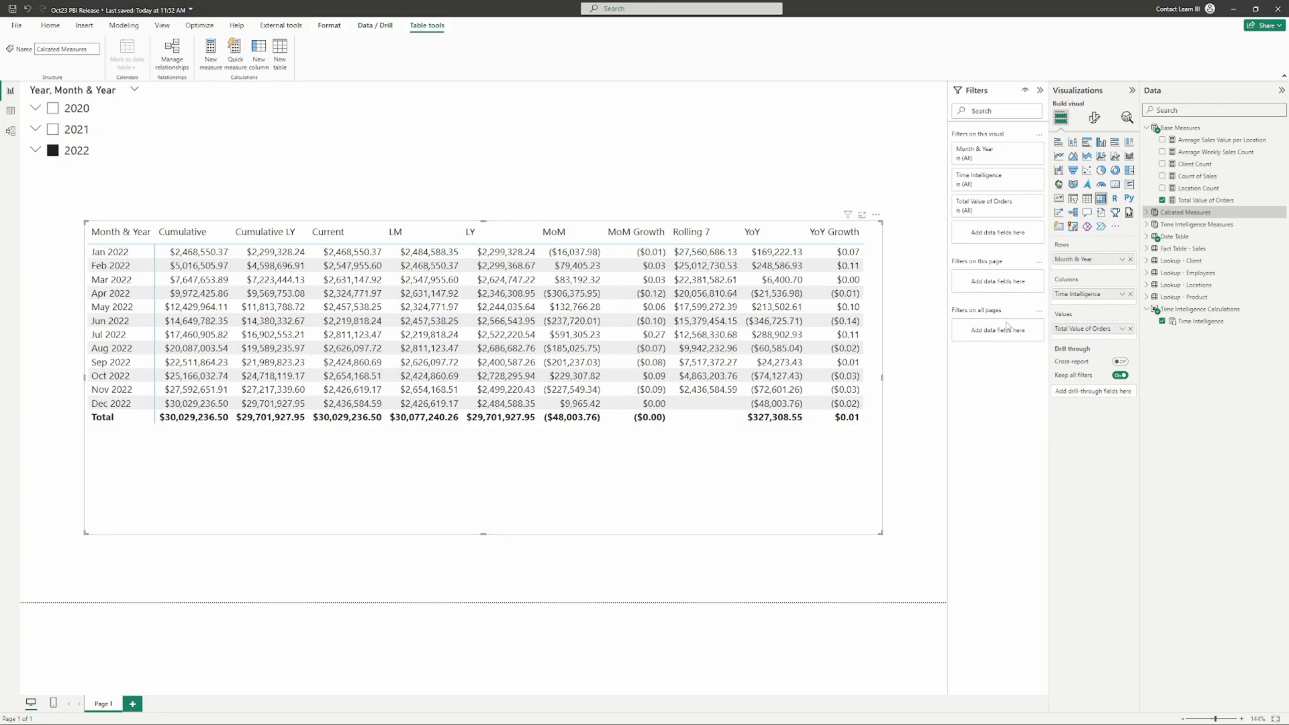
Examine the April 2022 values for LY, Rolling 7 and MoM Growth, and the format settings of the Total Value of Orders measure.
click(522, 295)
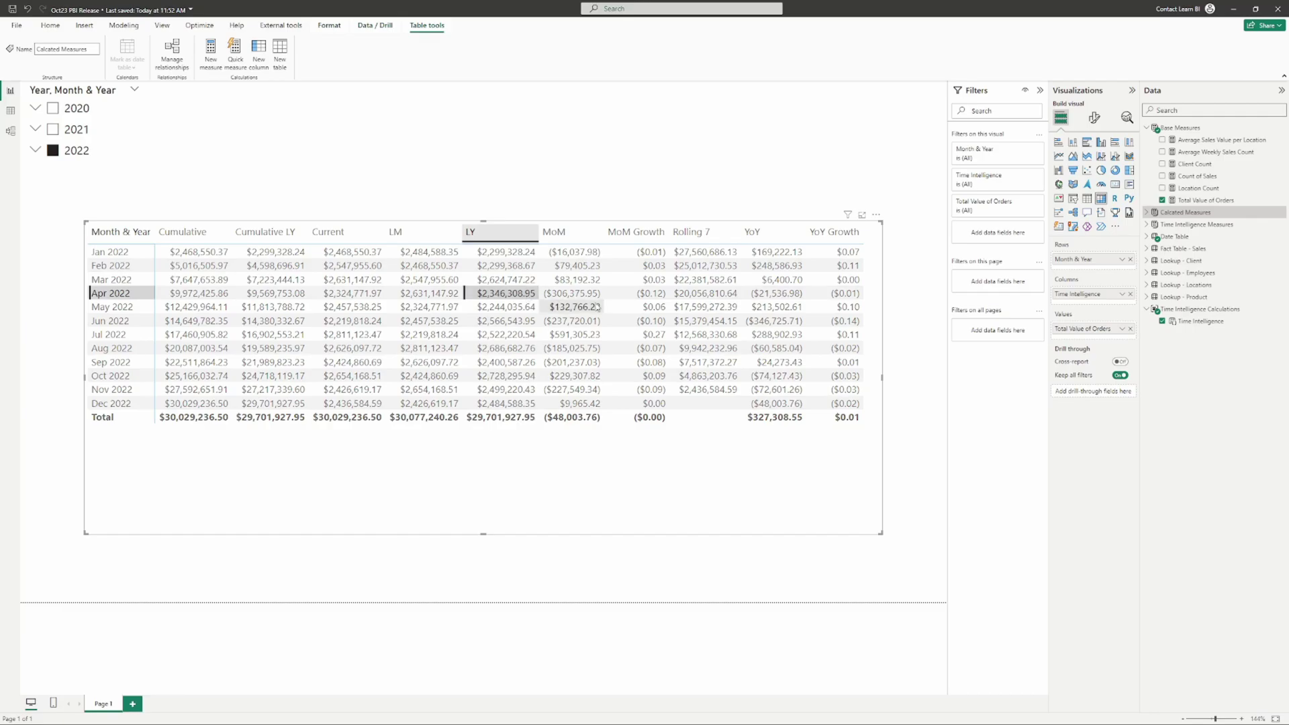
click(691, 297)
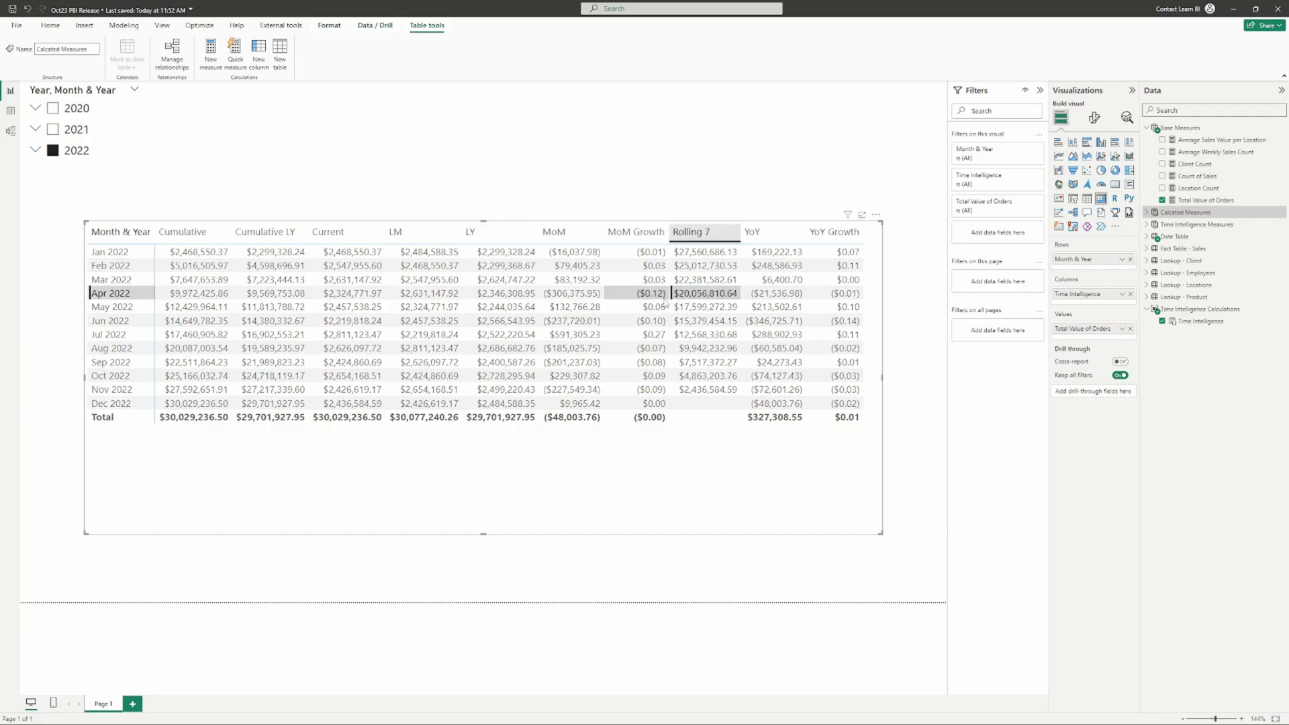
click(642, 299)
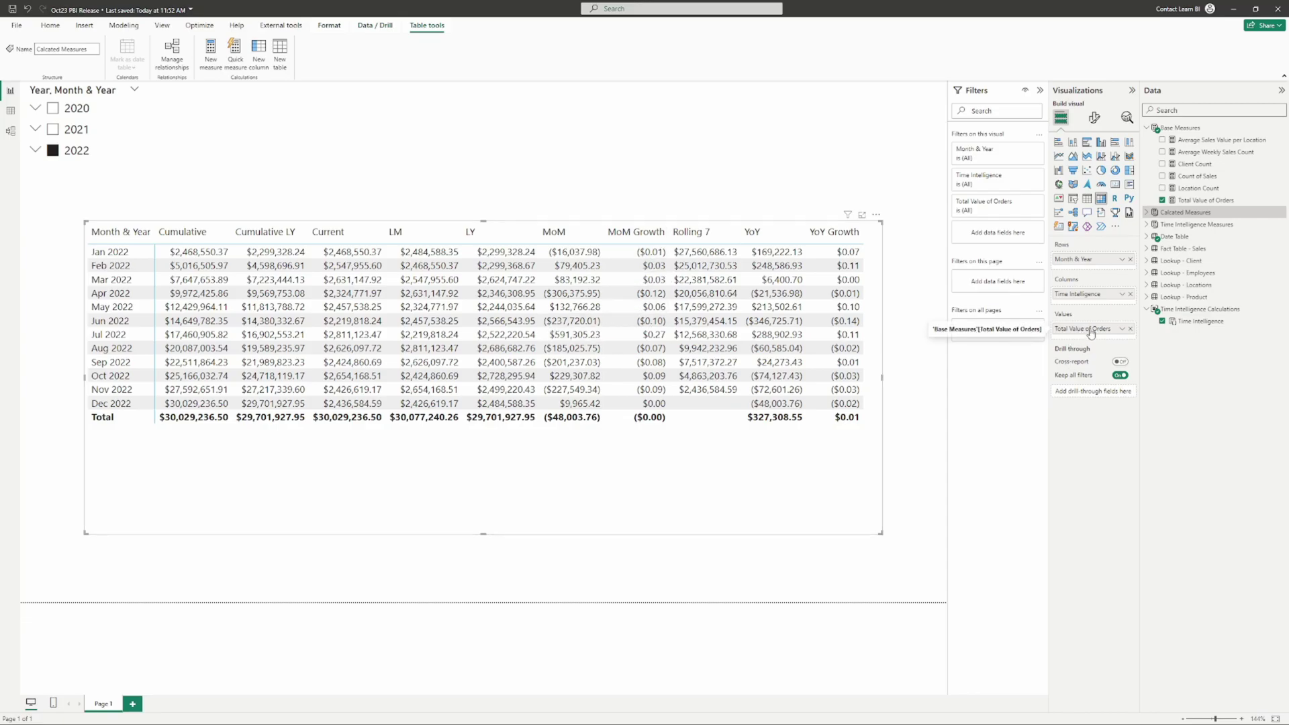
click(1198, 201)
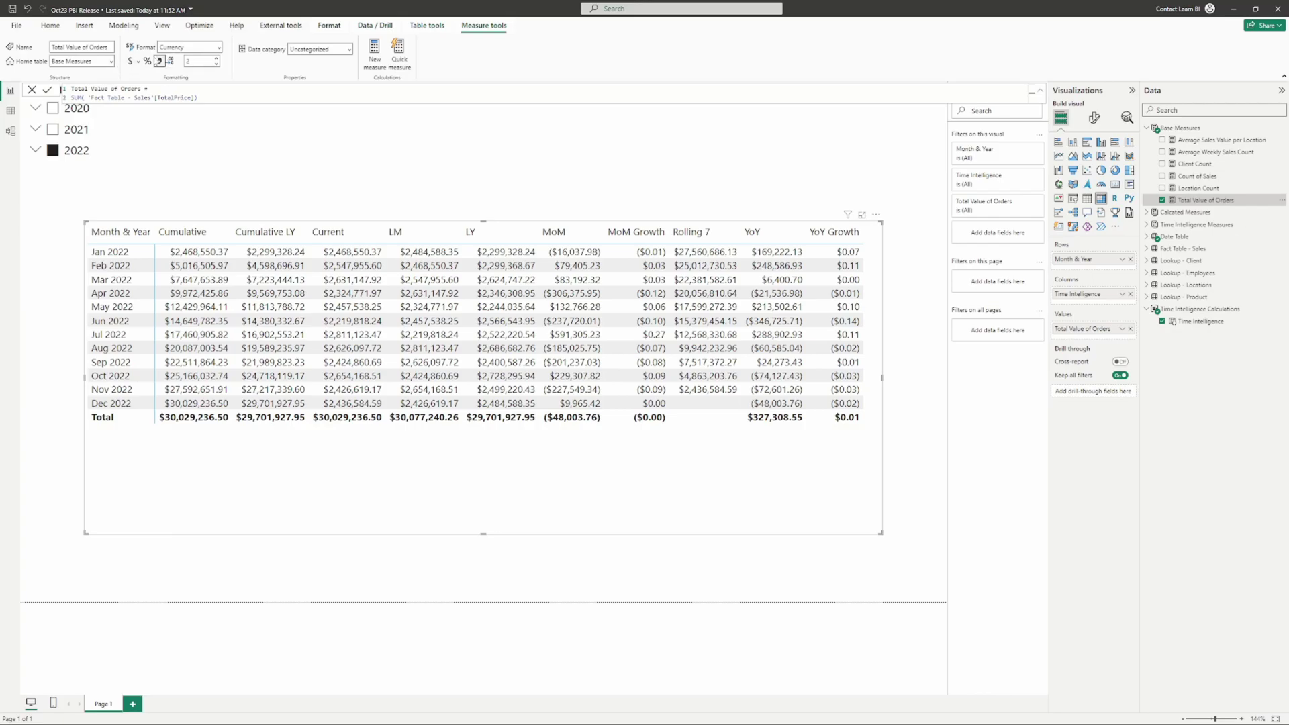
click(147, 61)
click(491, 212)
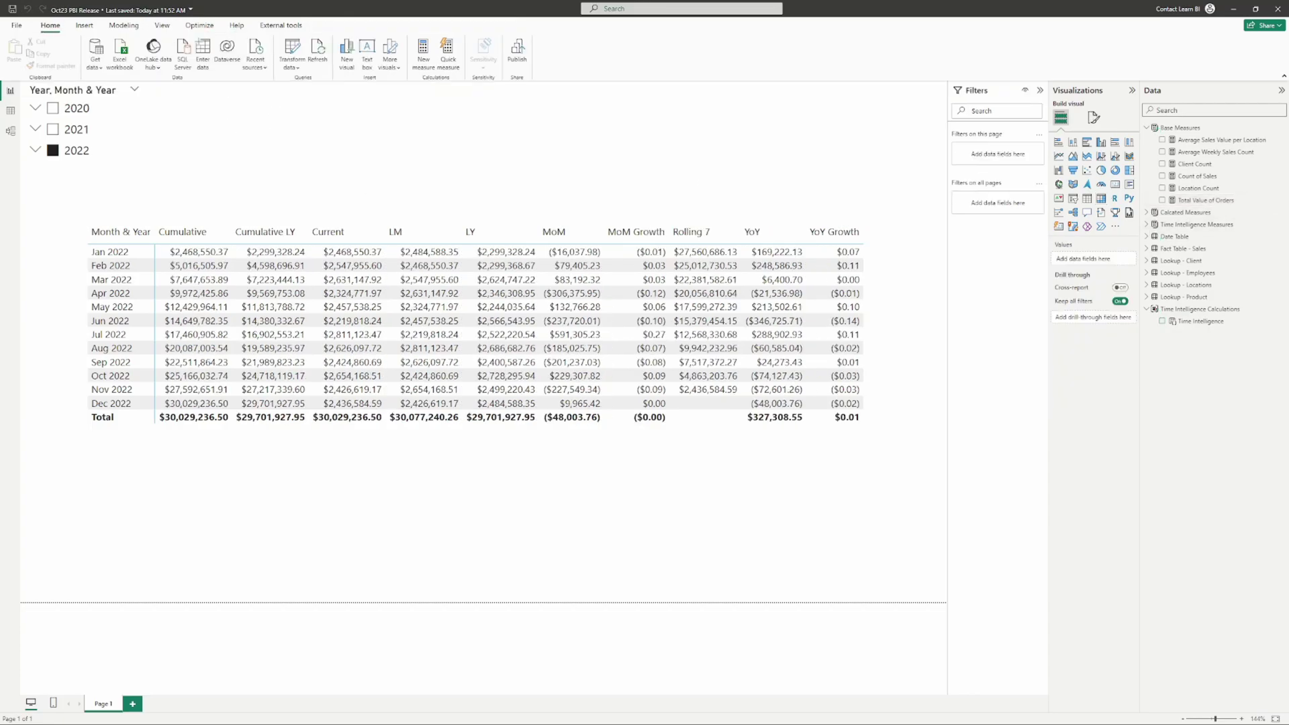
Turn on the dynamic format string for the MoM Growth calculation item in the model view.
click(10, 131)
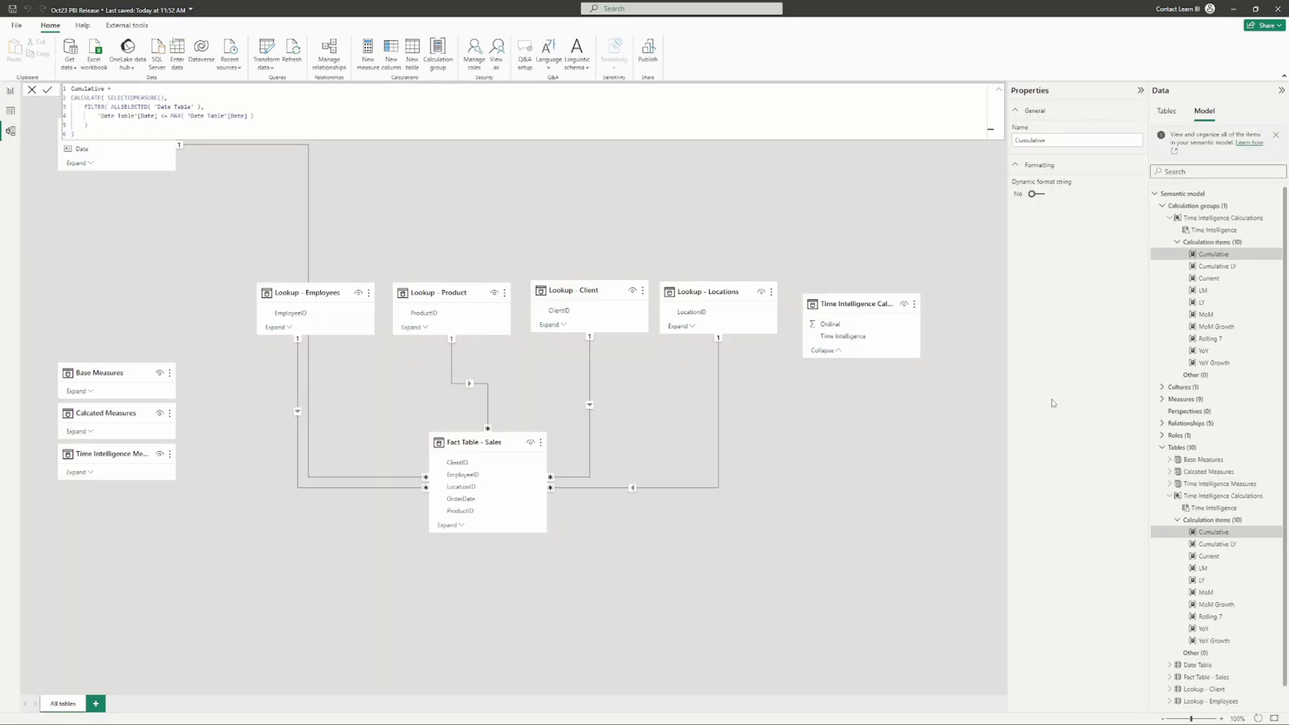
click(1215, 265)
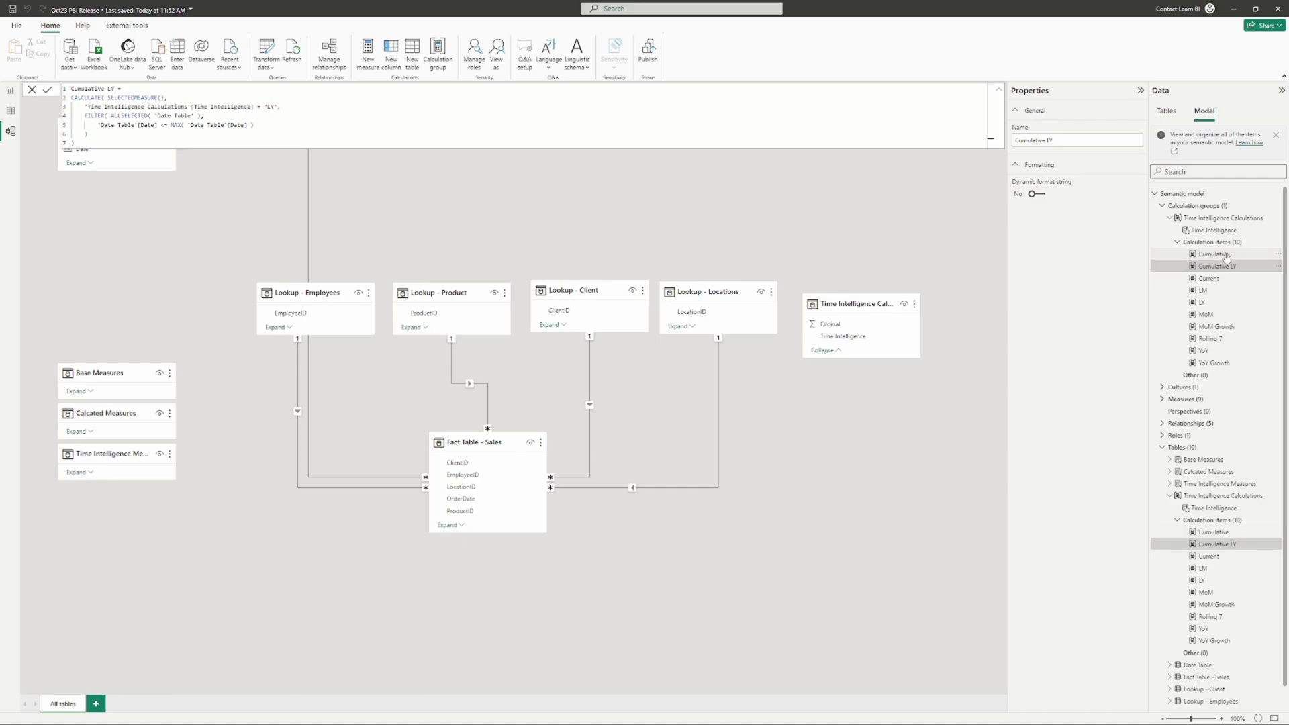
click(1223, 255)
click(1230, 327)
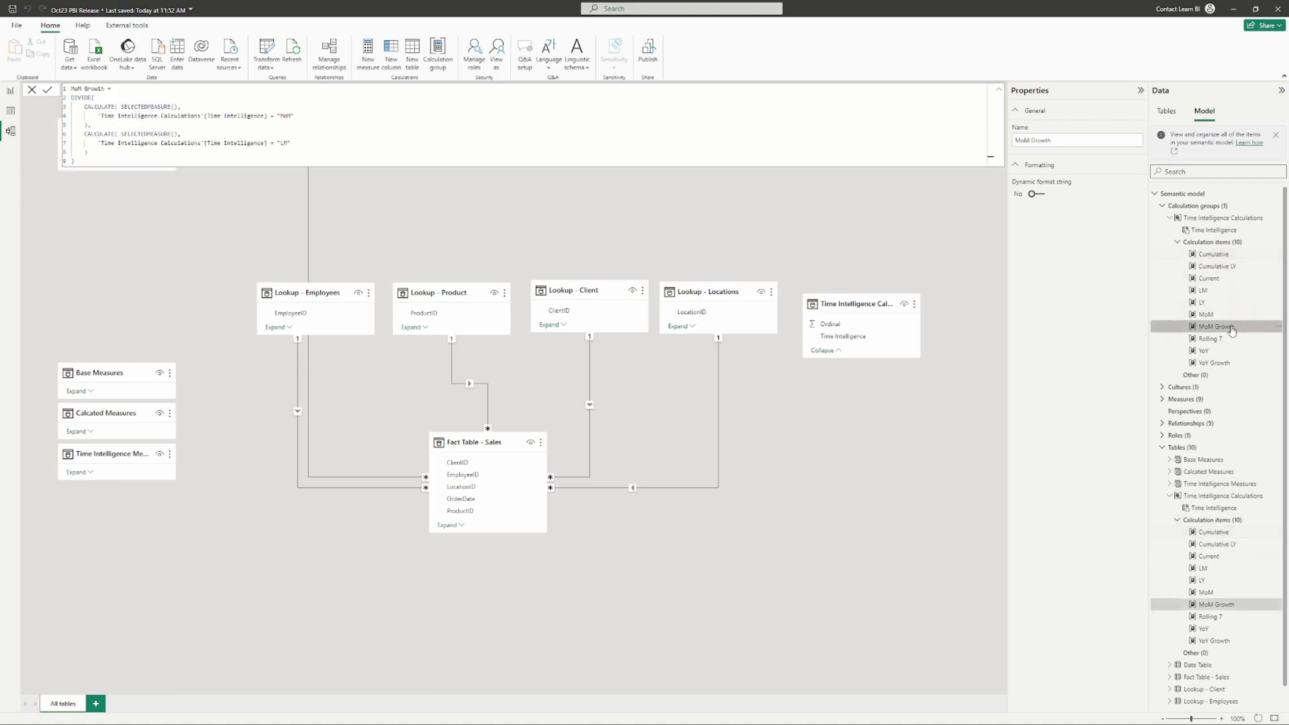
click(1041, 198)
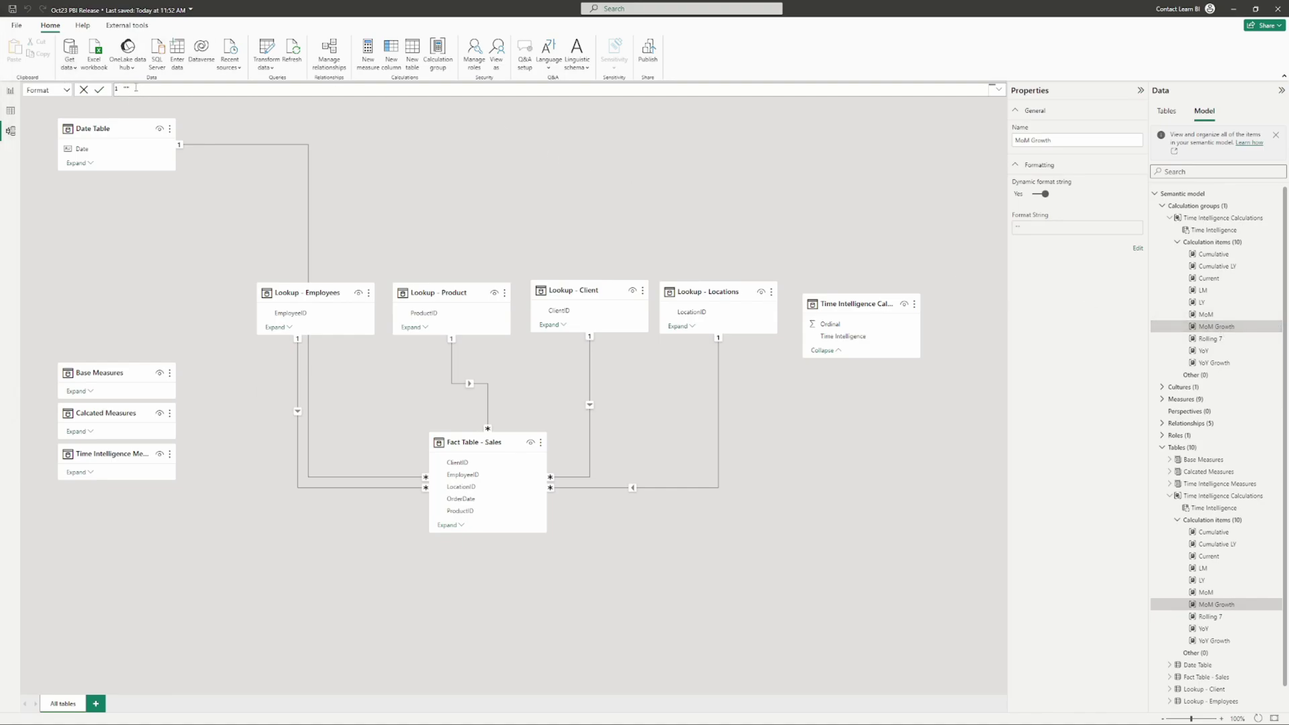
Compare the item and format expressions of MoM Growth with the formula of the Rolling 7 calculation item.
click(65, 91)
click(57, 102)
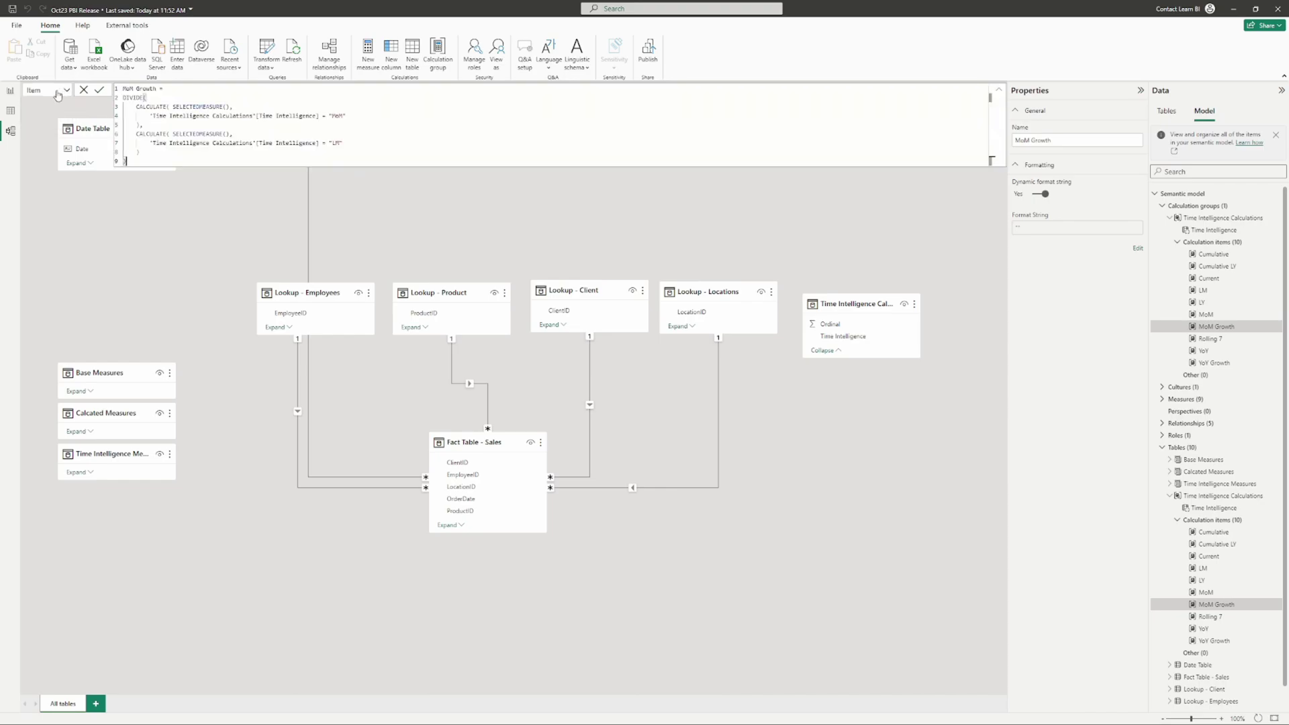
click(66, 91)
click(50, 114)
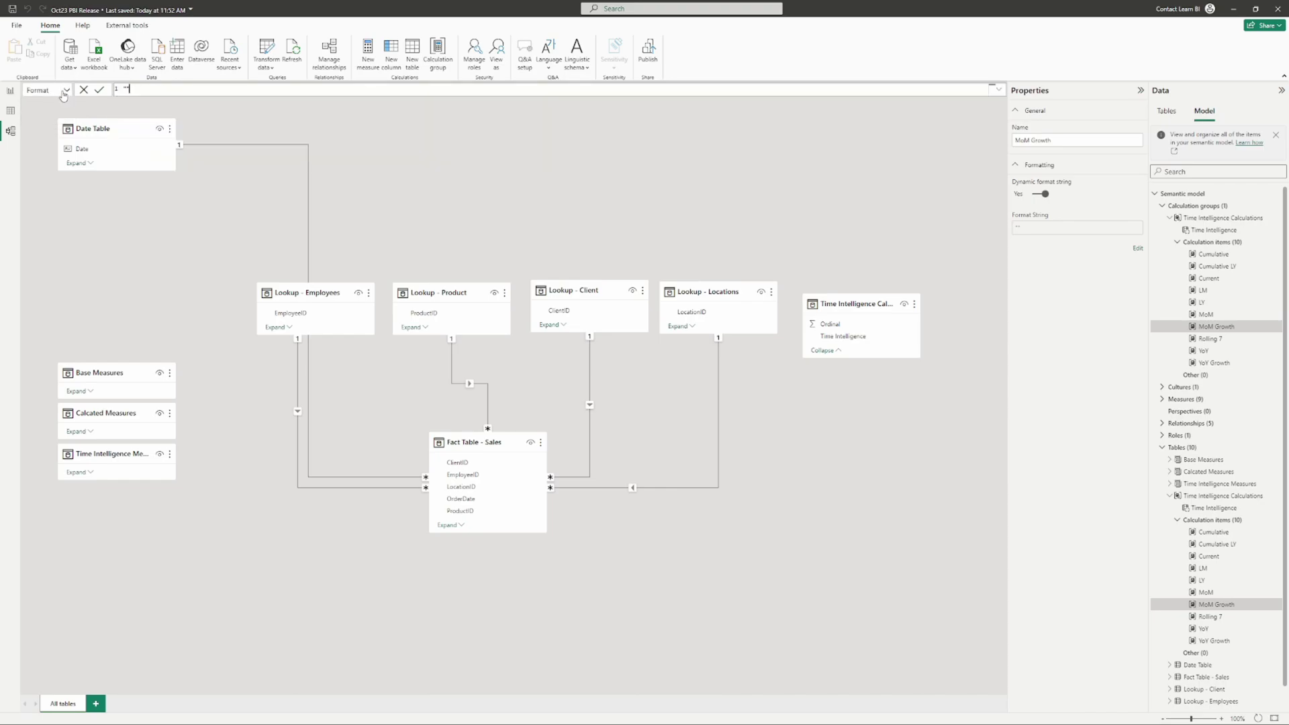
click(62, 90)
click(57, 102)
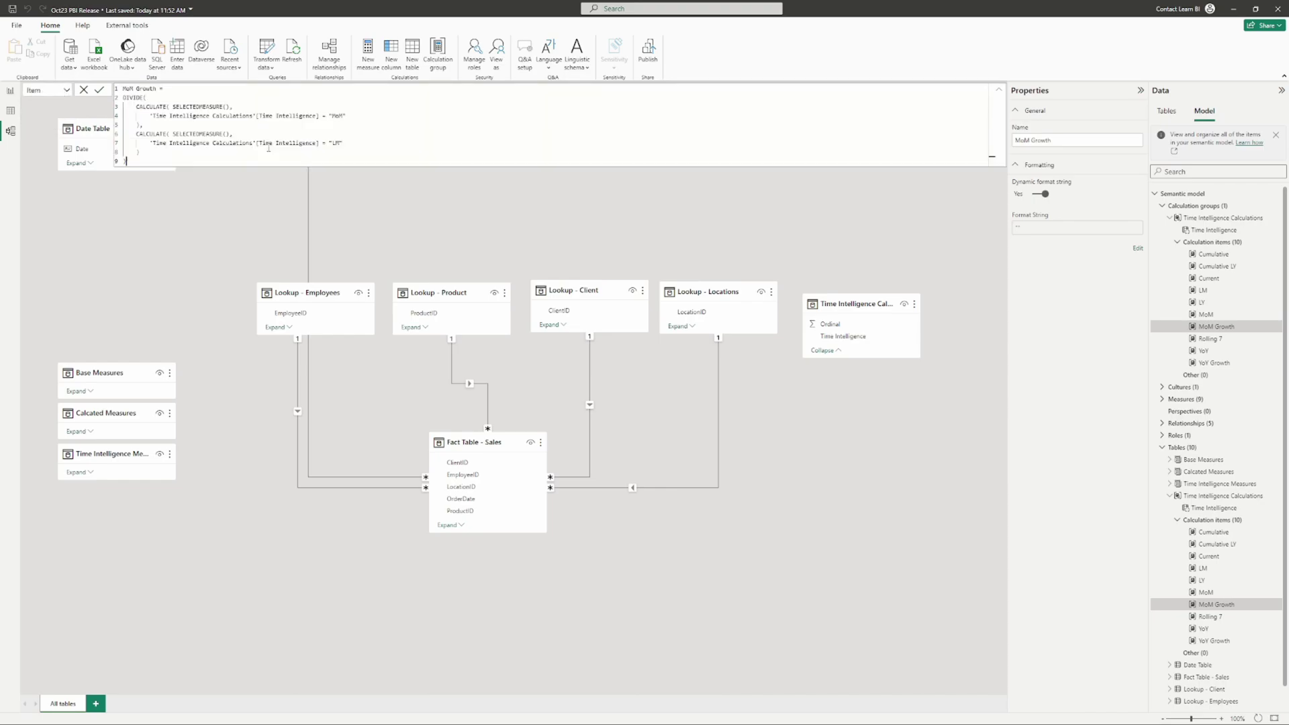
click(1215, 342)
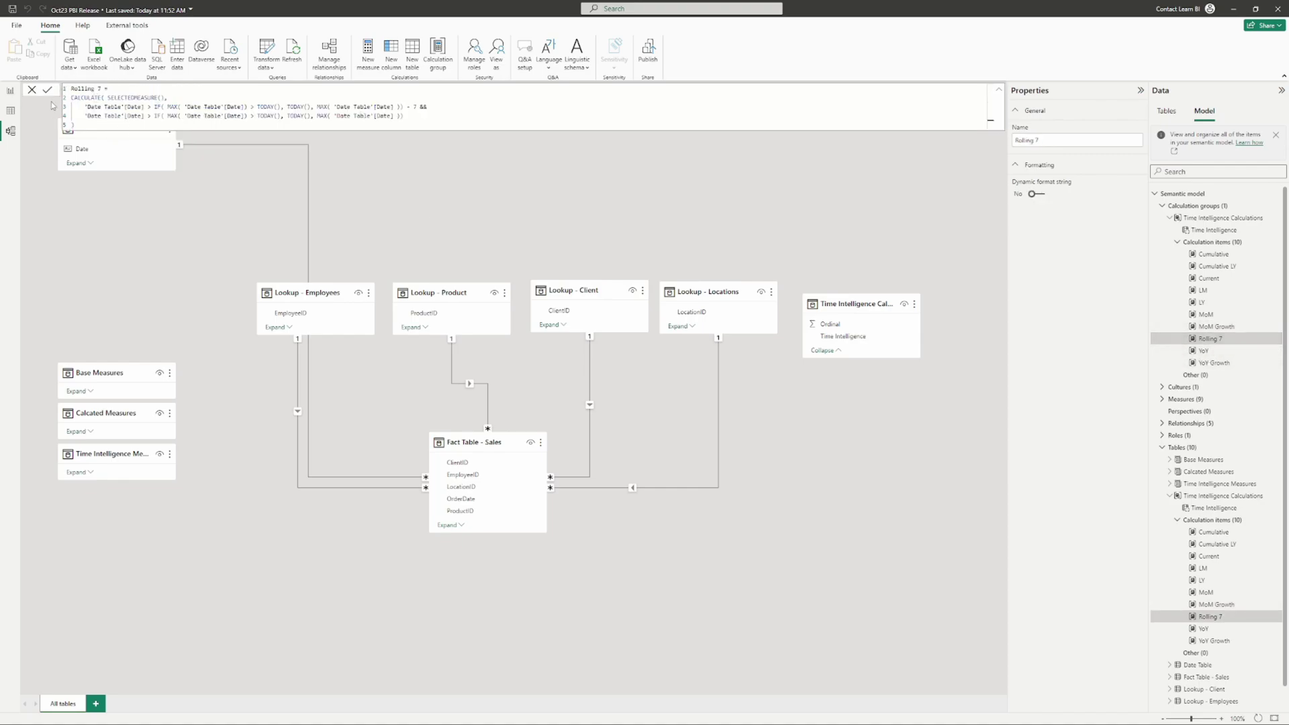
click(1208, 327)
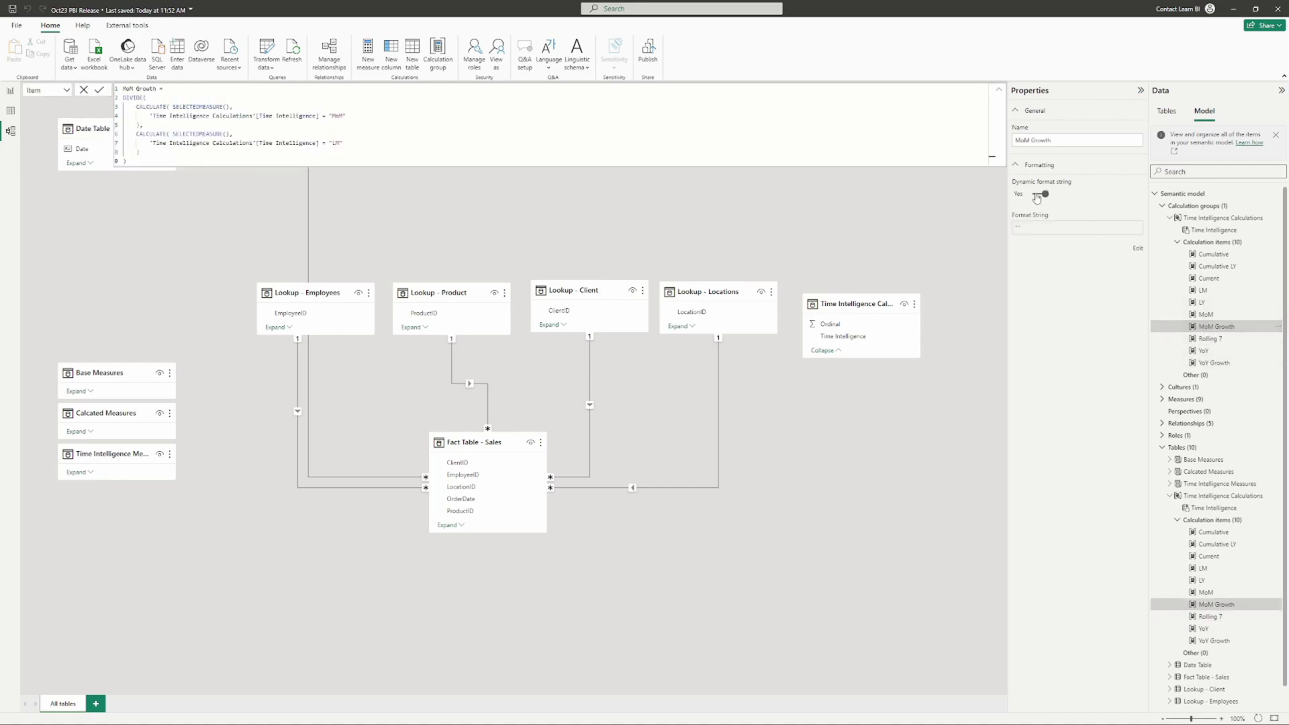
Set the dynamic format string of the MoM Growth and YoY Growth calculation items to "0.00%".
click(56, 91)
click(54, 115)
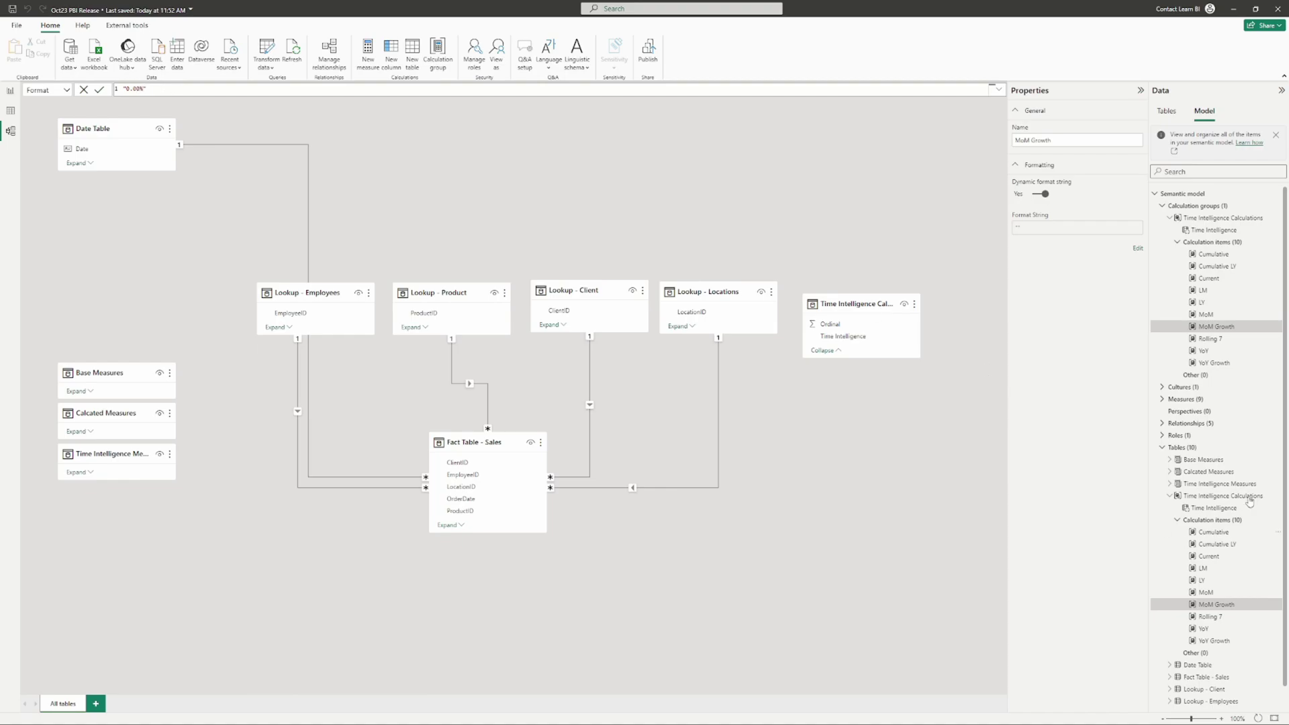
click(1240, 365)
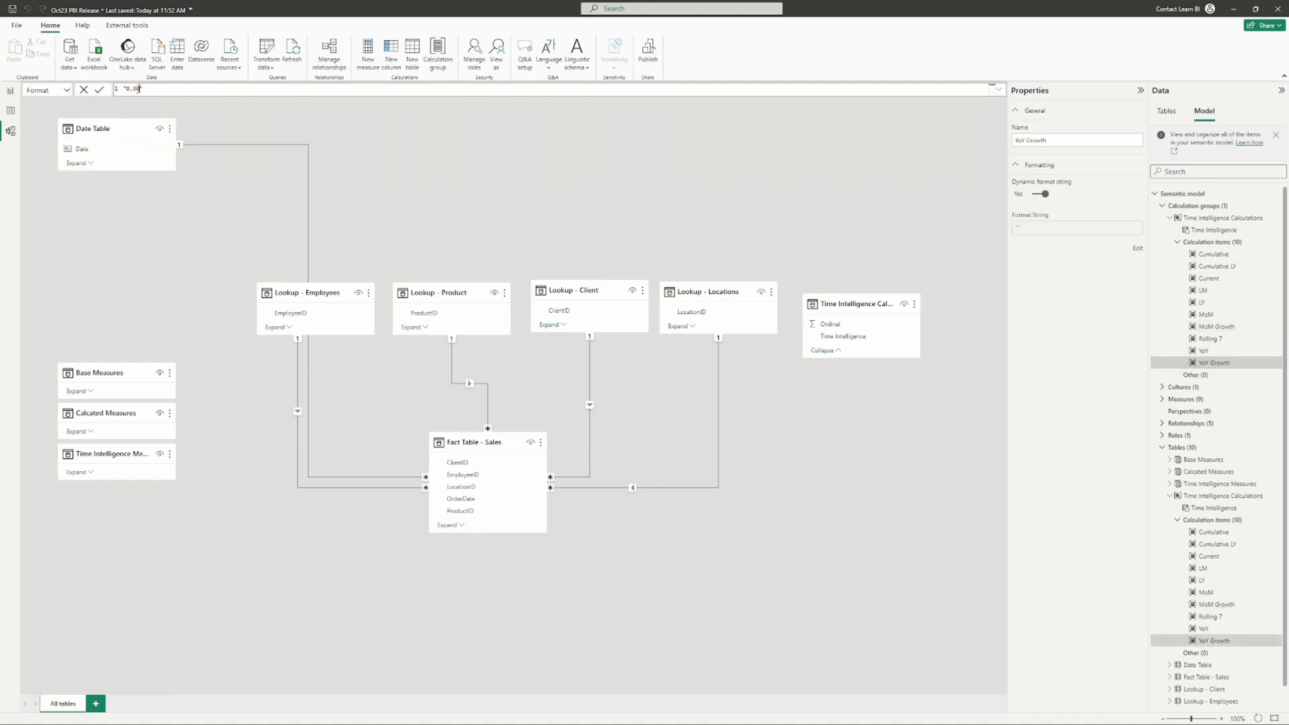
Return to the report view and examine the MoM Growth and YoY Growth formatting in the matrix.
click(10, 92)
click(614, 396)
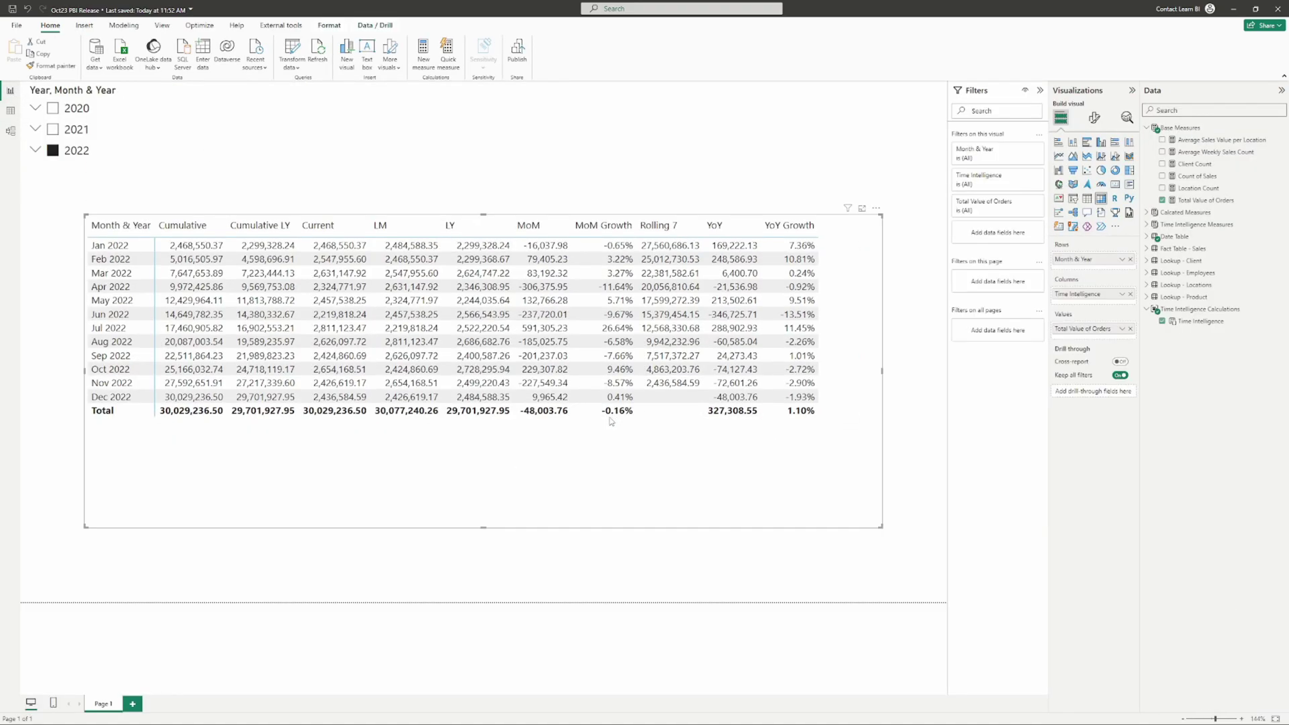
click(614, 356)
click(609, 316)
click(612, 274)
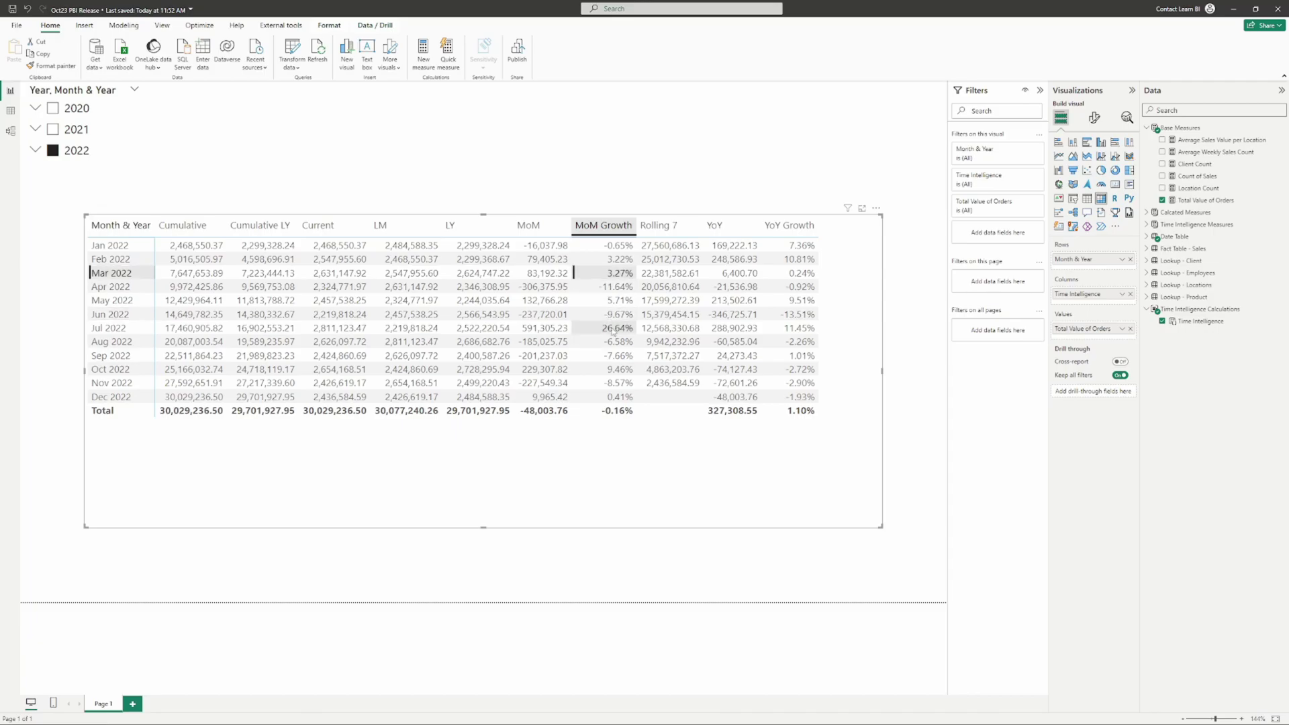
click(613, 329)
click(814, 341)
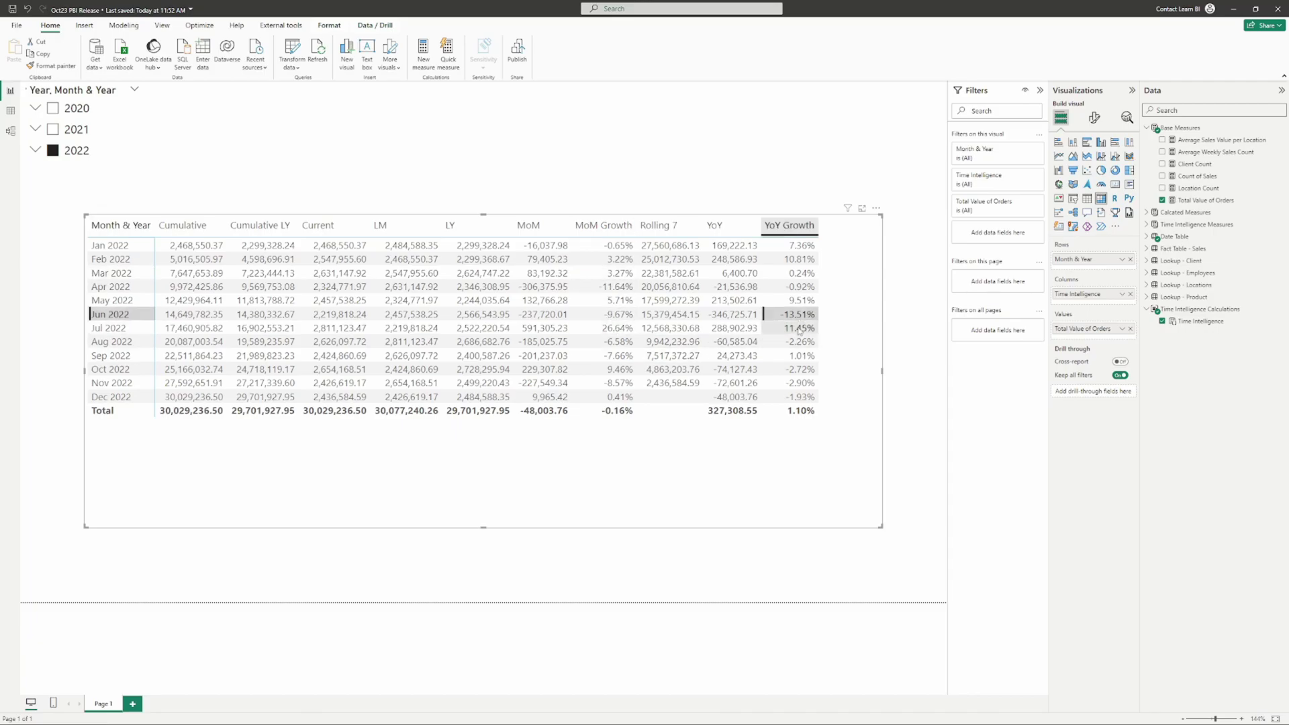
click(763, 343)
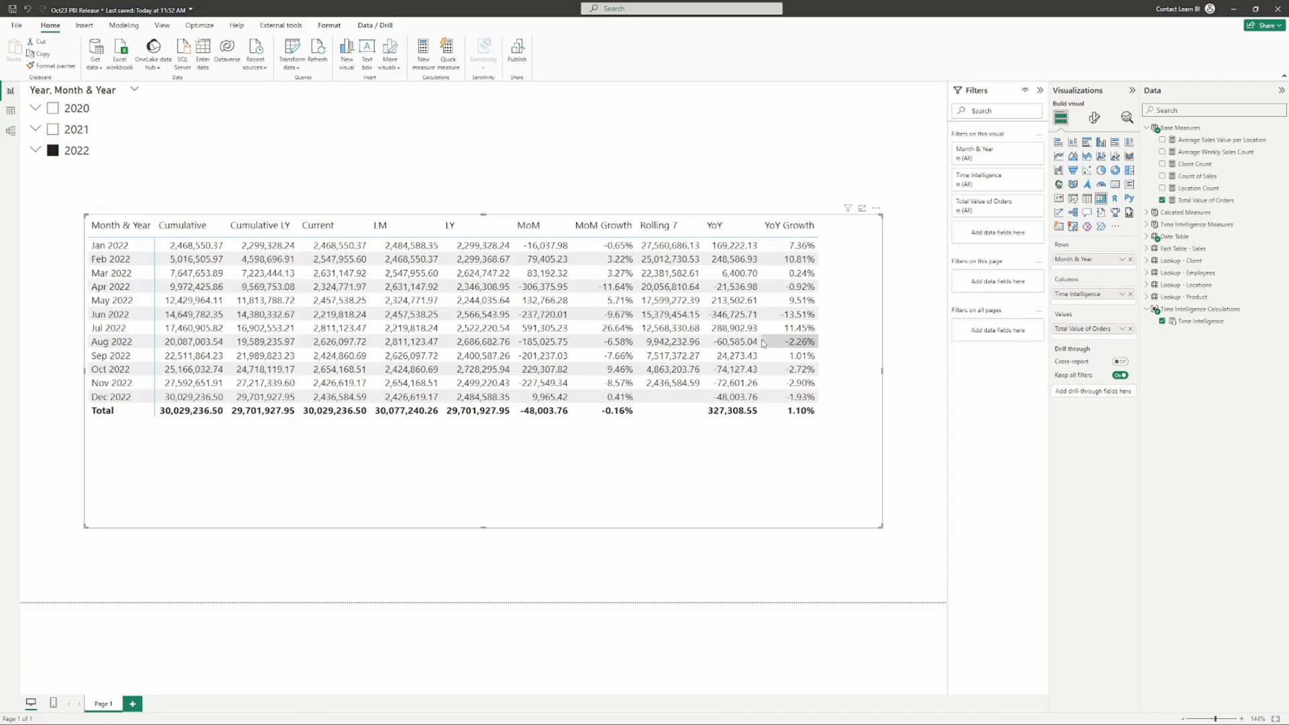
Check the currency format of the Total Value of Orders measure and reselect the matrix.
click(1205, 200)
click(131, 61)
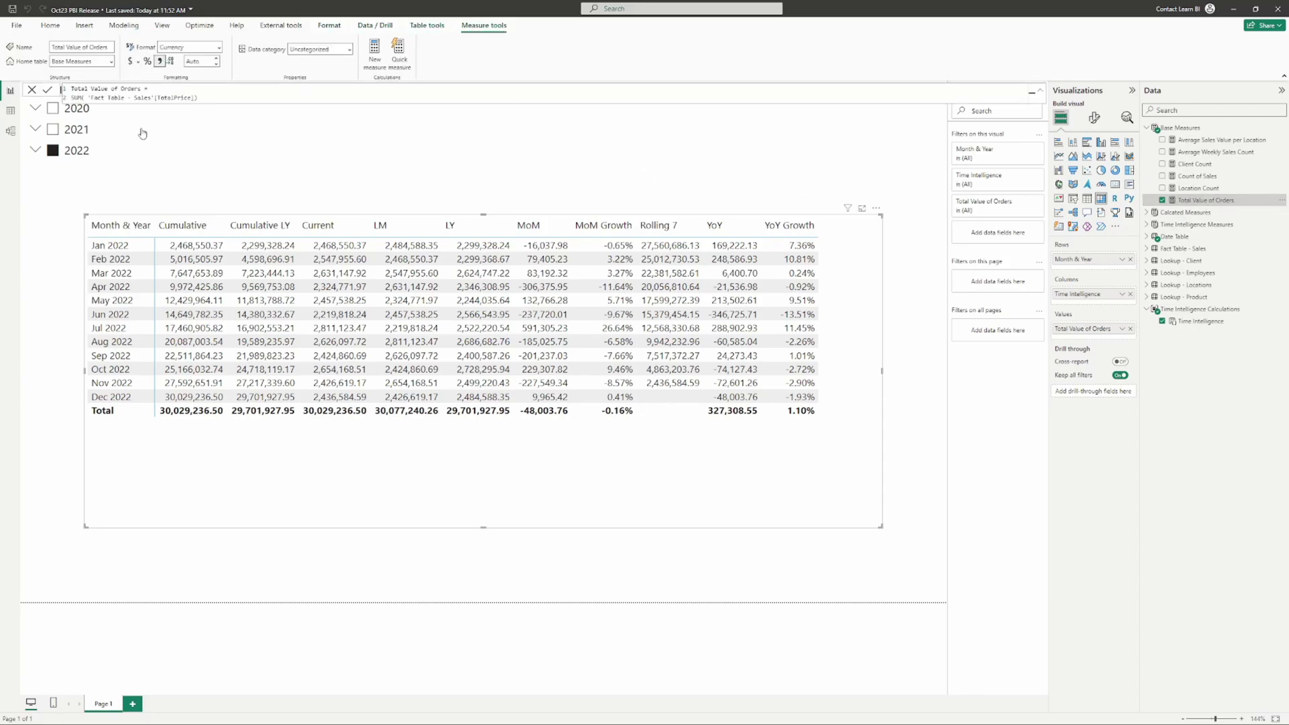
click(240, 171)
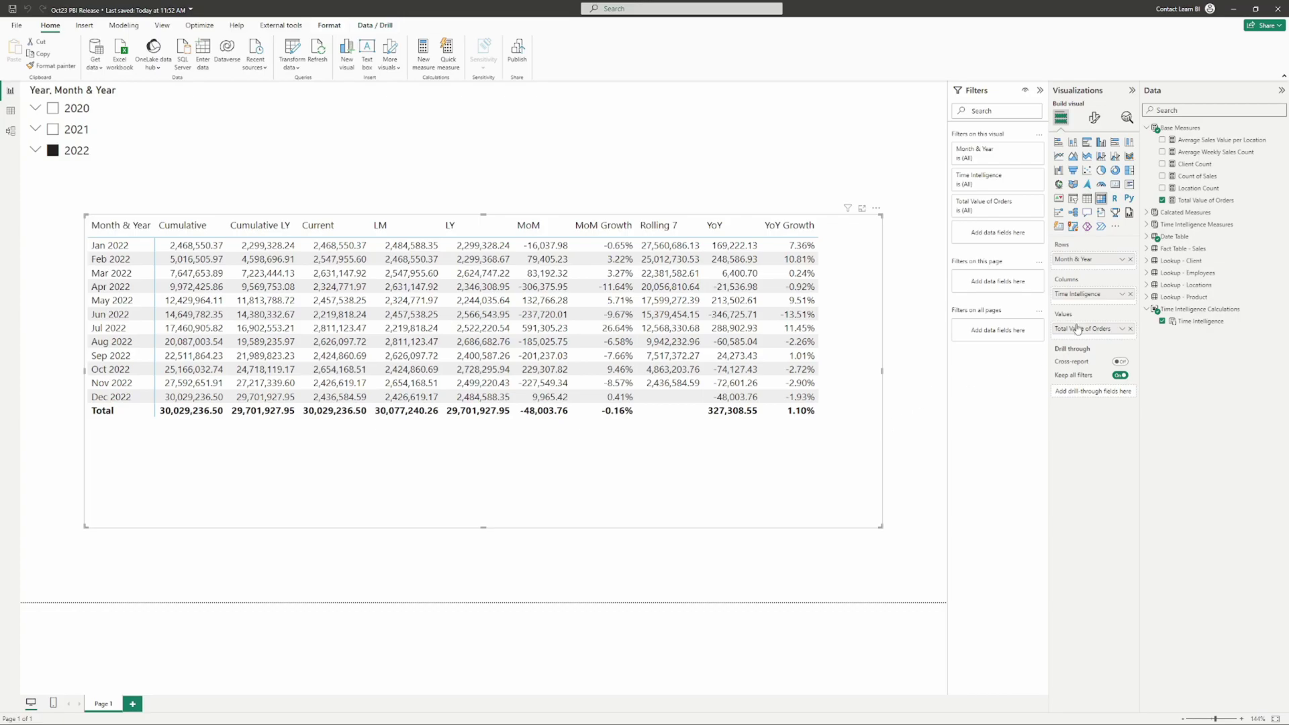
Remove Total Value of Orders from the matrix and add it again as the values.
click(1204, 200)
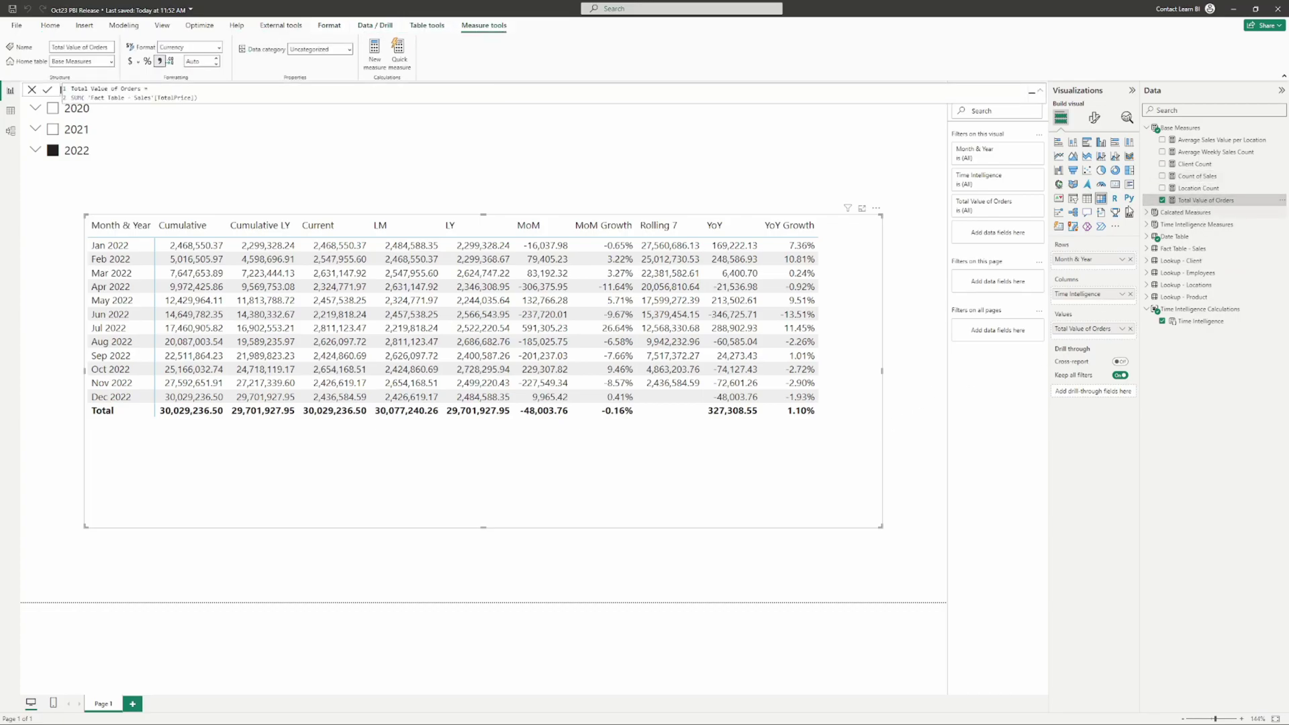
click(1163, 200)
drag(1102, 347, 1094, 329)
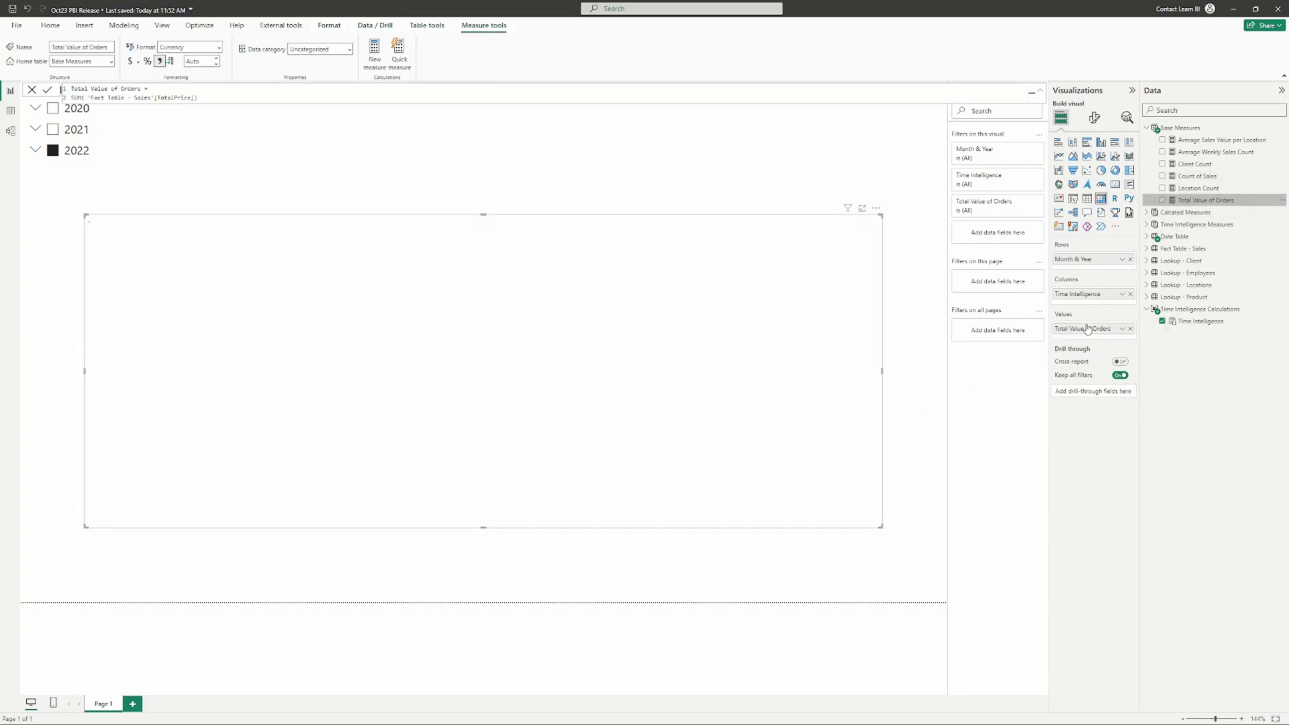
Set the Total Value of Orders measure to 0 decimal places and reselect the matrix with it as the values.
click(193, 61)
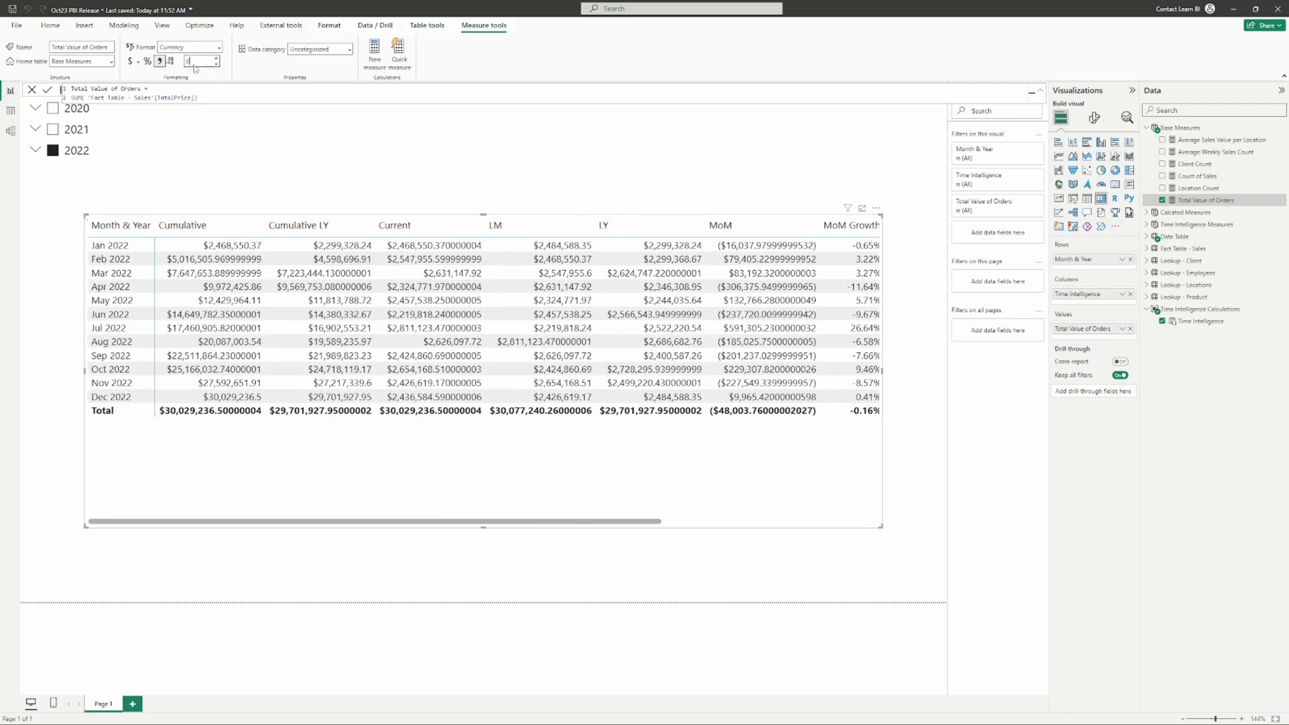
click(233, 182)
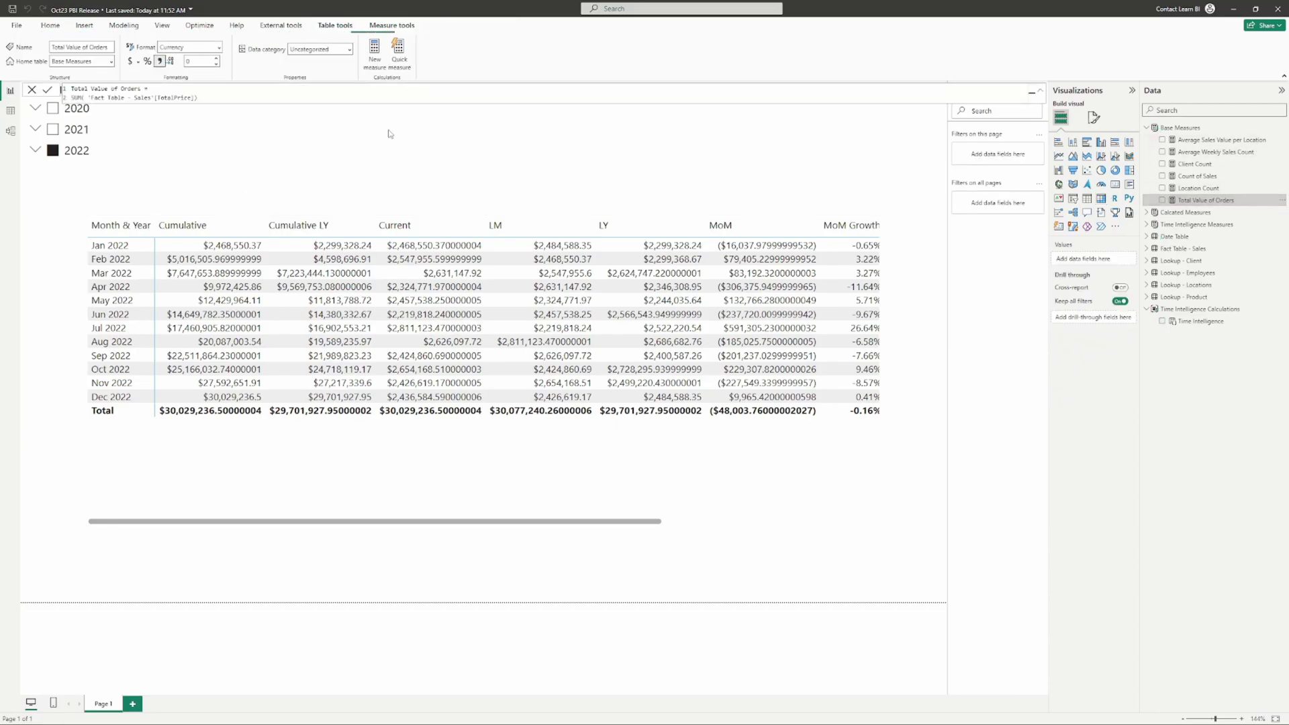
click(544, 463)
drag(1119, 329, 1077, 332)
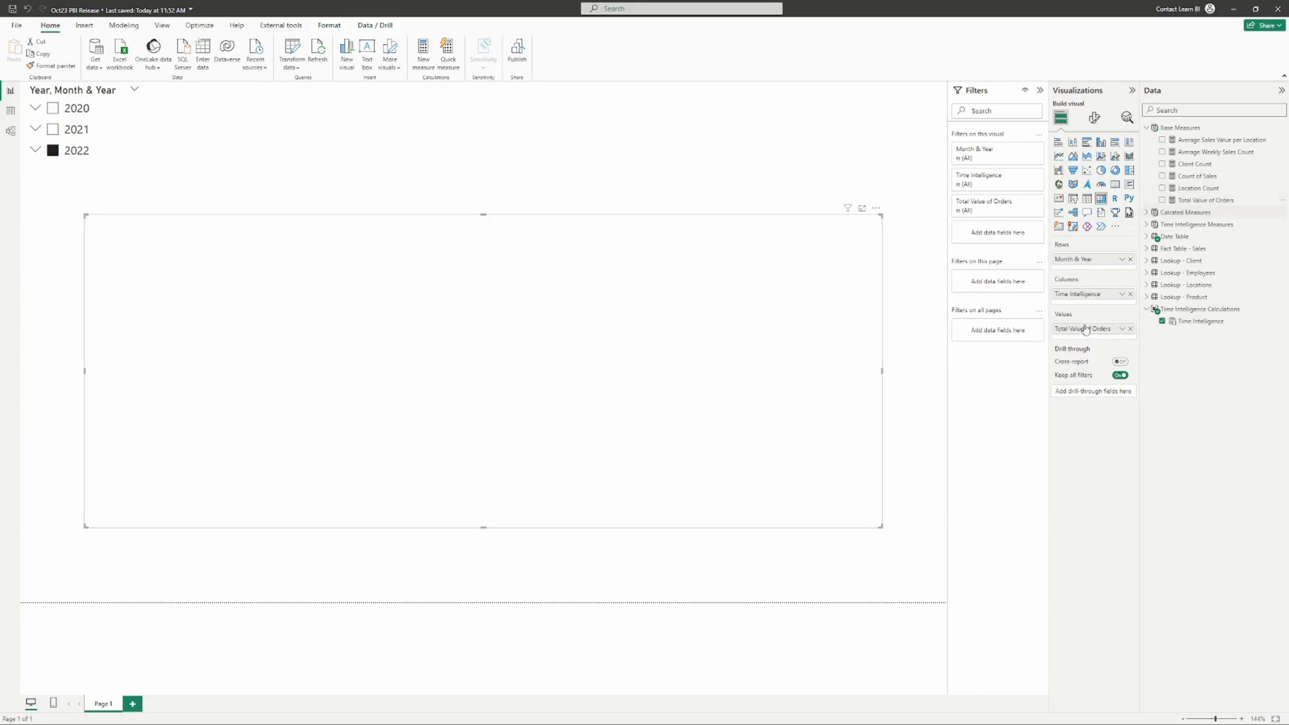
Check the decimal places setting of the Total Value of Orders measure and examine the remaining matrix columns.
click(1205, 200)
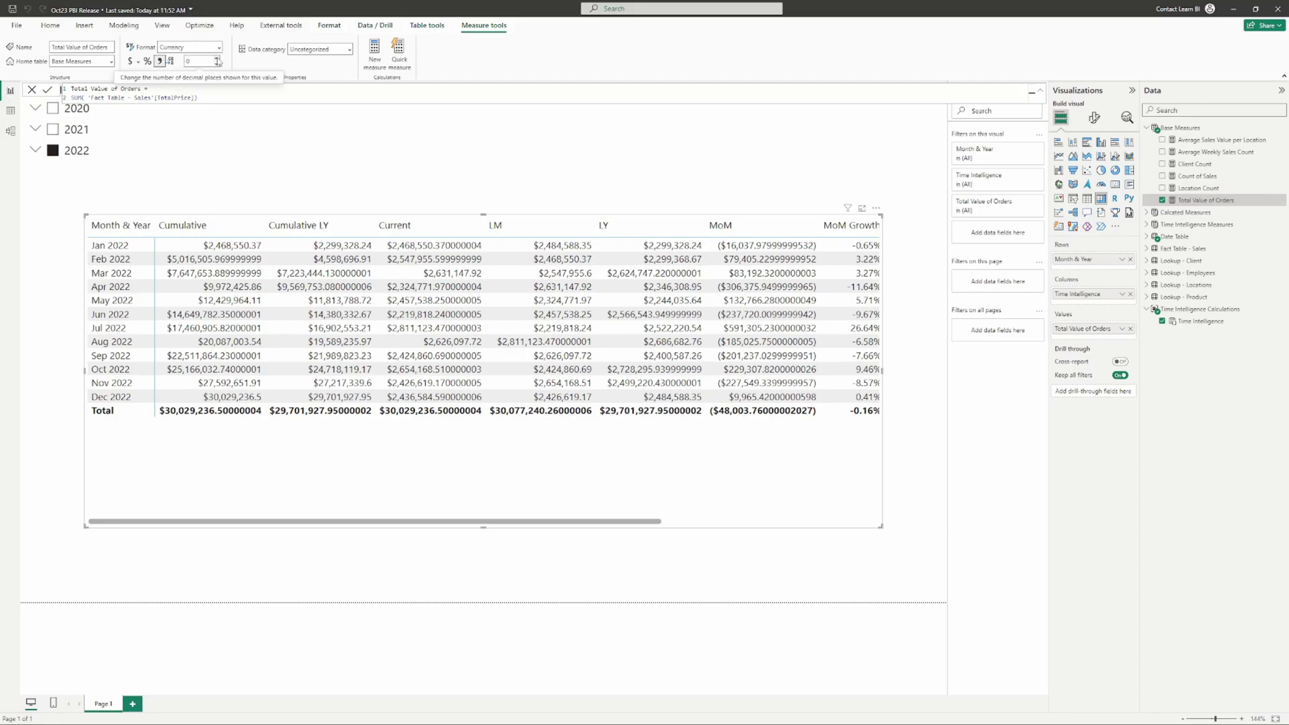
click(217, 60)
click(216, 63)
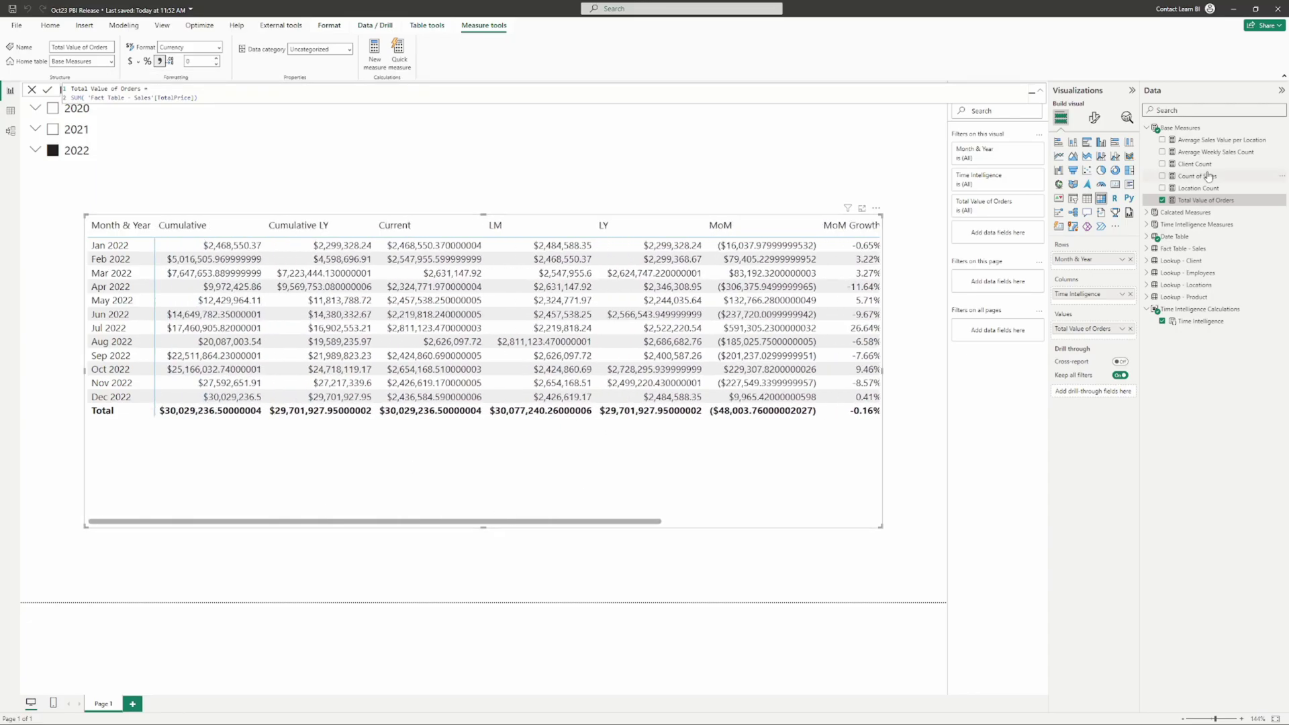
click(738, 521)
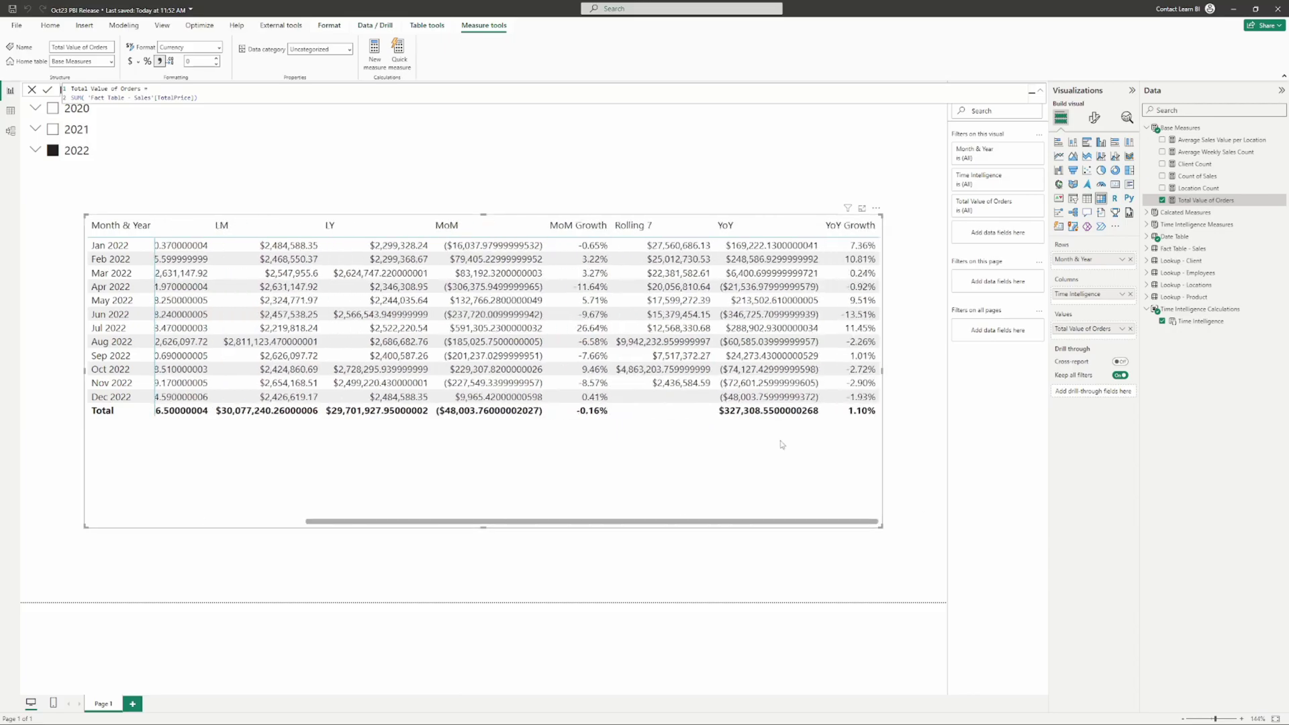
Replace Total Value of Orders with Count of Sales in the matrix values.
drag(1196, 176, 1094, 329)
click(1130, 342)
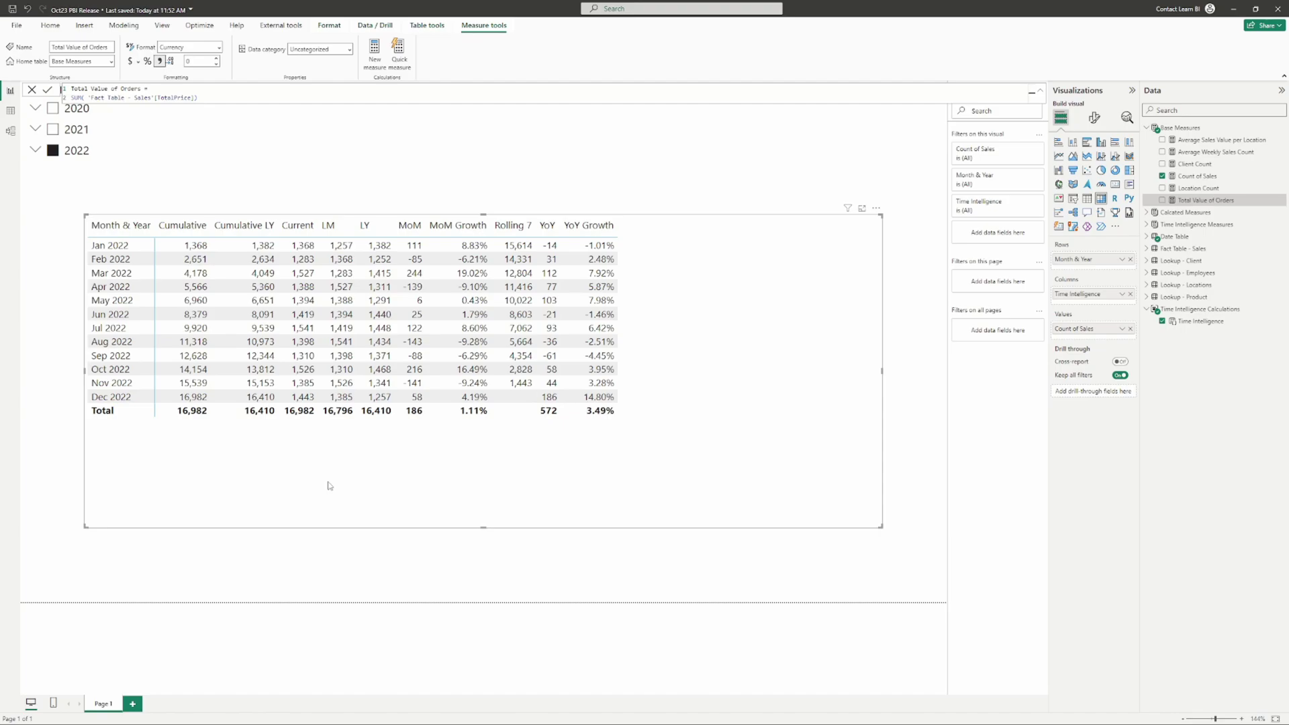
Add a separate table visual listing the Time Intelligence items and place it, narrowed, beside the matrix data.
click(674, 170)
drag(1190, 327, 612, 134)
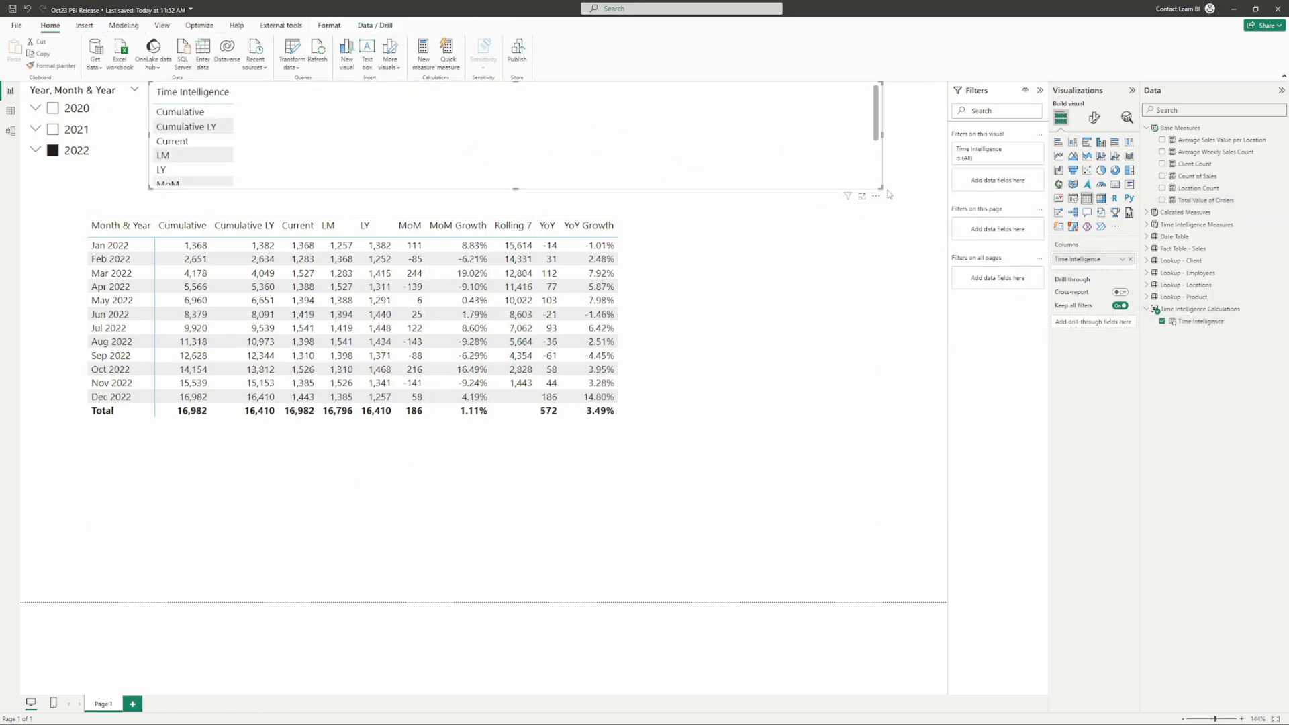
drag(883, 191, 844, 349)
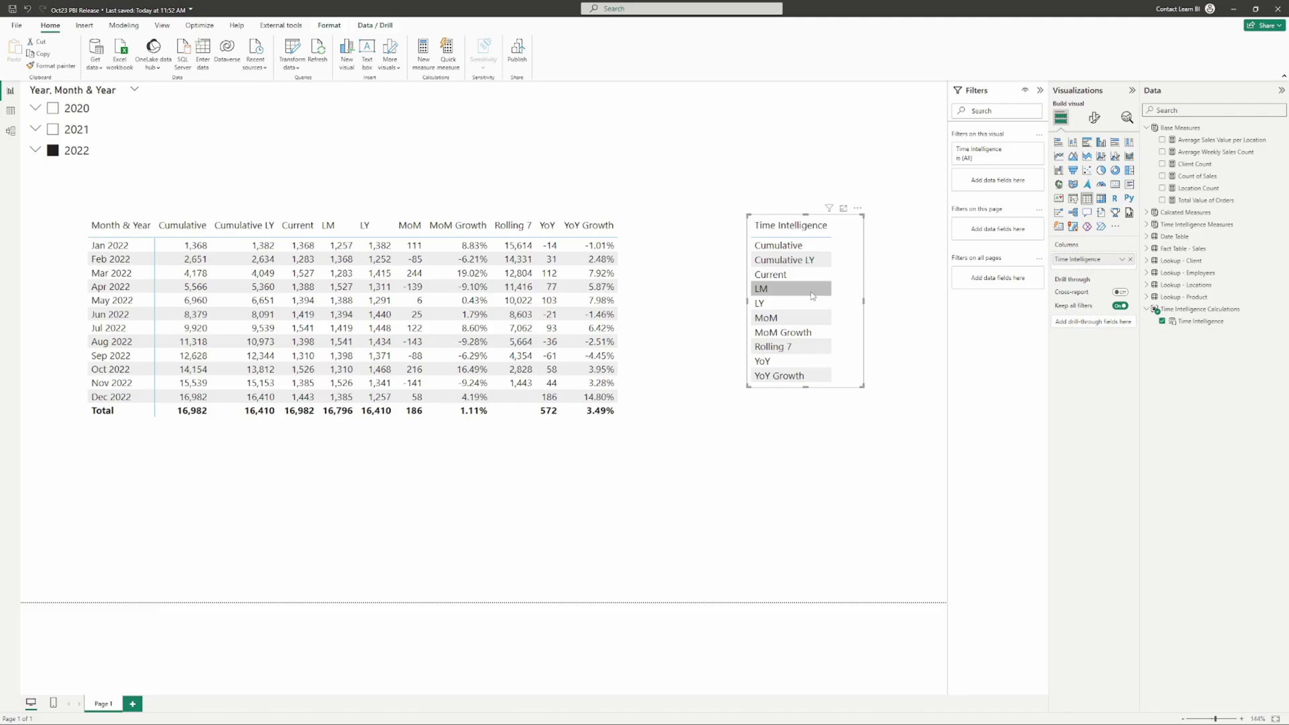
Examine the matrix filtered by LY, MoM and YoY one at a time from the Time Intelligence table, clearing the selection at the end.
click(788, 307)
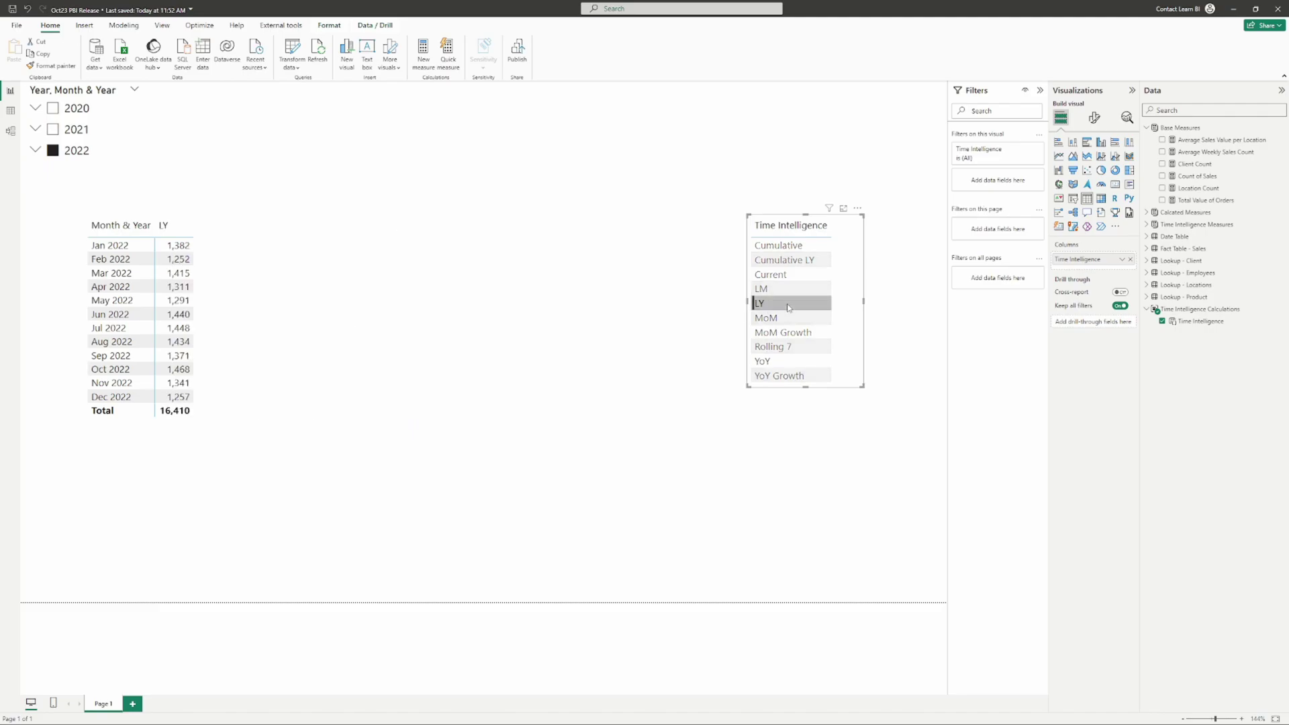
click(789, 306)
click(772, 318)
click(772, 317)
click(792, 363)
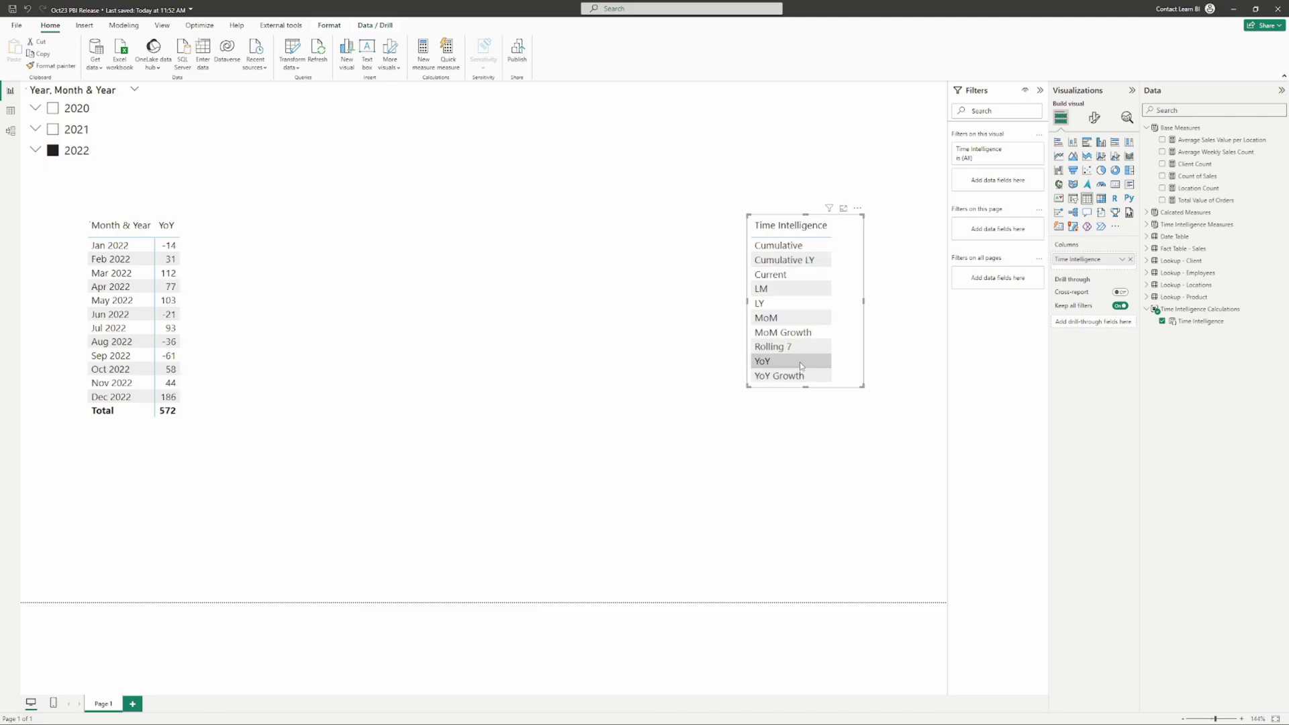
click(800, 366)
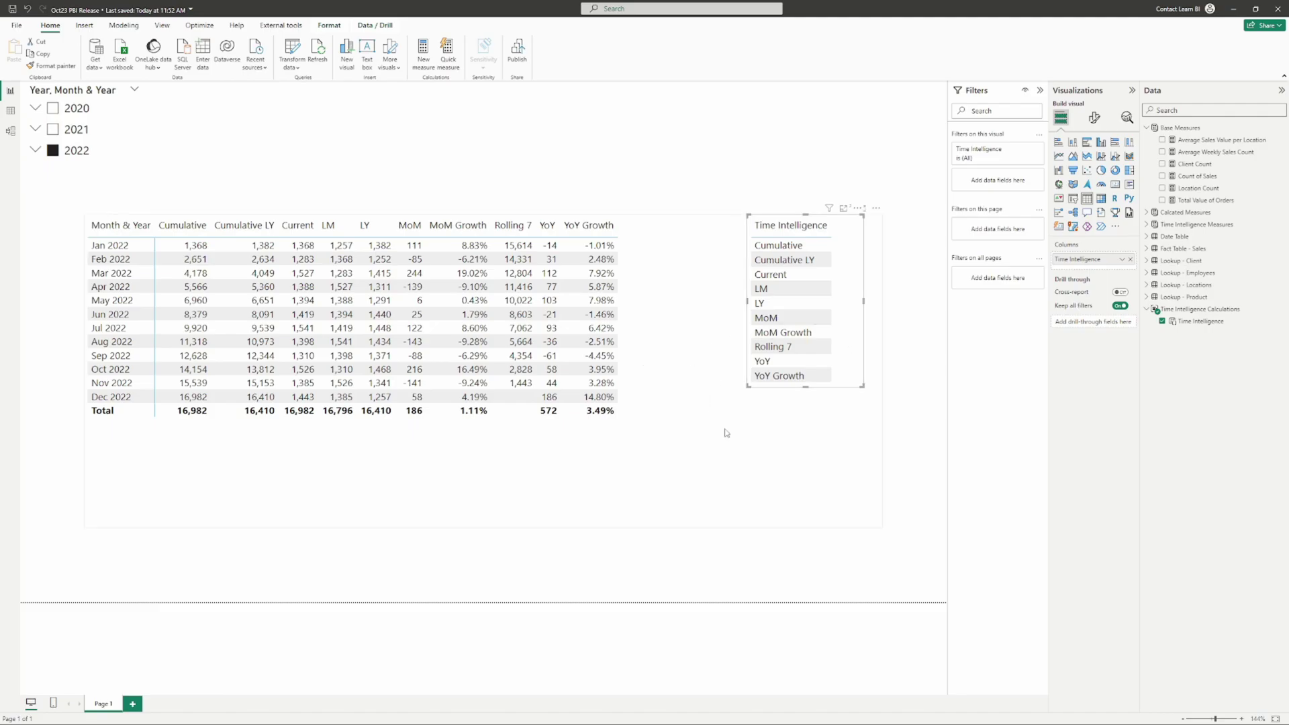
Filter the matrix by MoM Growth with Rolling 7, clear that selection, and filter it by Cumulative together with Cumulative LY.
click(810, 335)
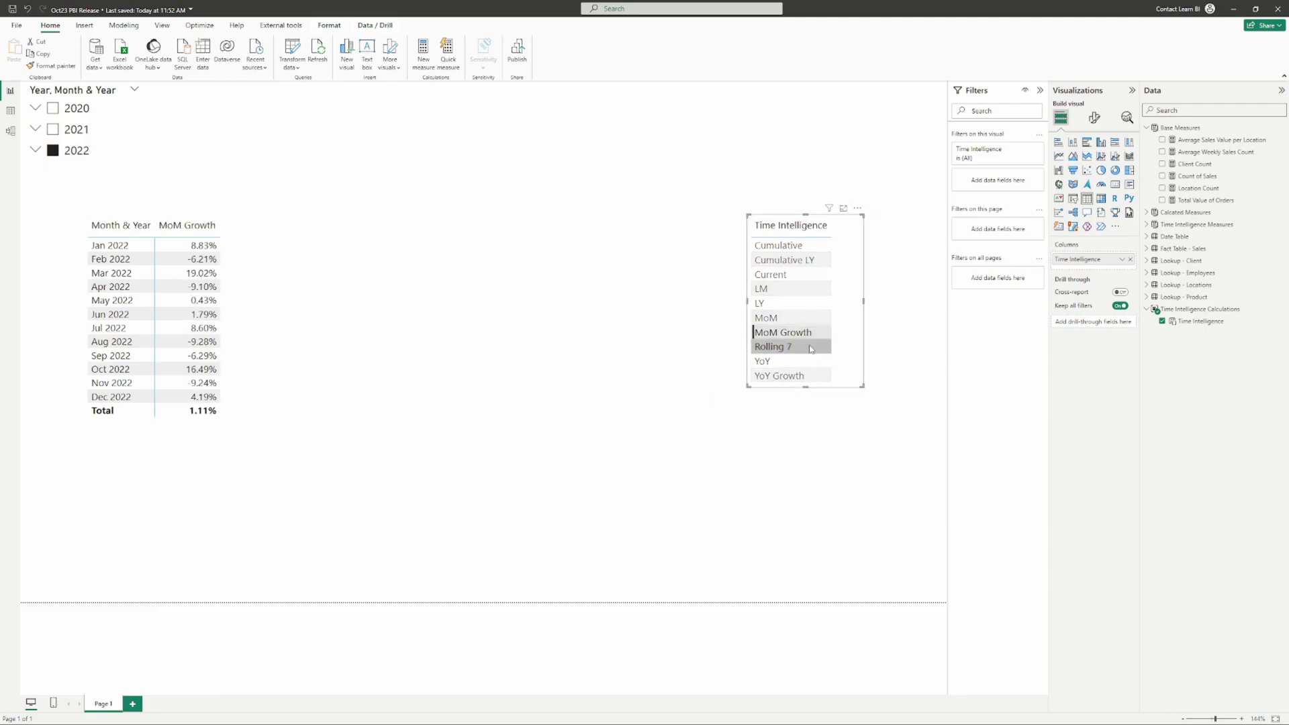
ctrl+click(810, 349)
click(806, 333)
click(804, 335)
click(780, 245)
ctrl+click(785, 260)
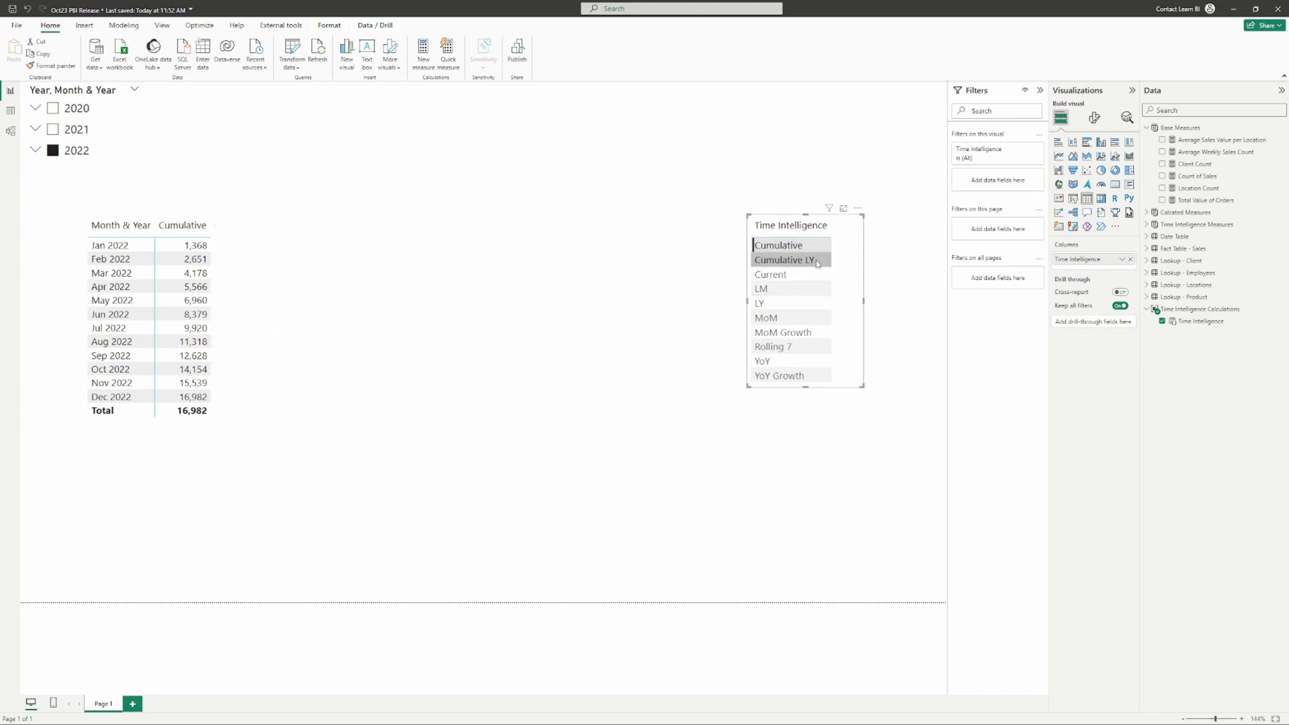
Convert the matrix to an area chart of Count of Sales by Month & Year, remove Time Intelligence from its X-axis, and shrink it beside the table.
click(581, 356)
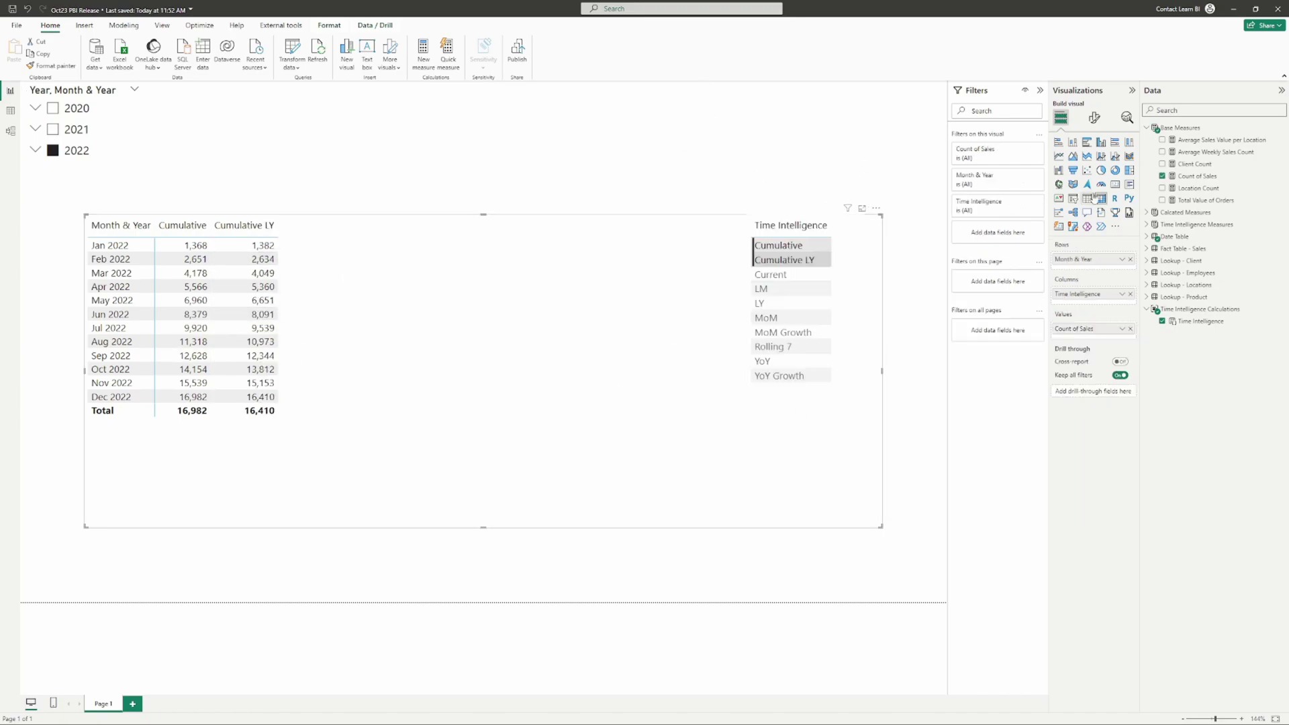
click(1072, 156)
drag(719, 230, 704, 224)
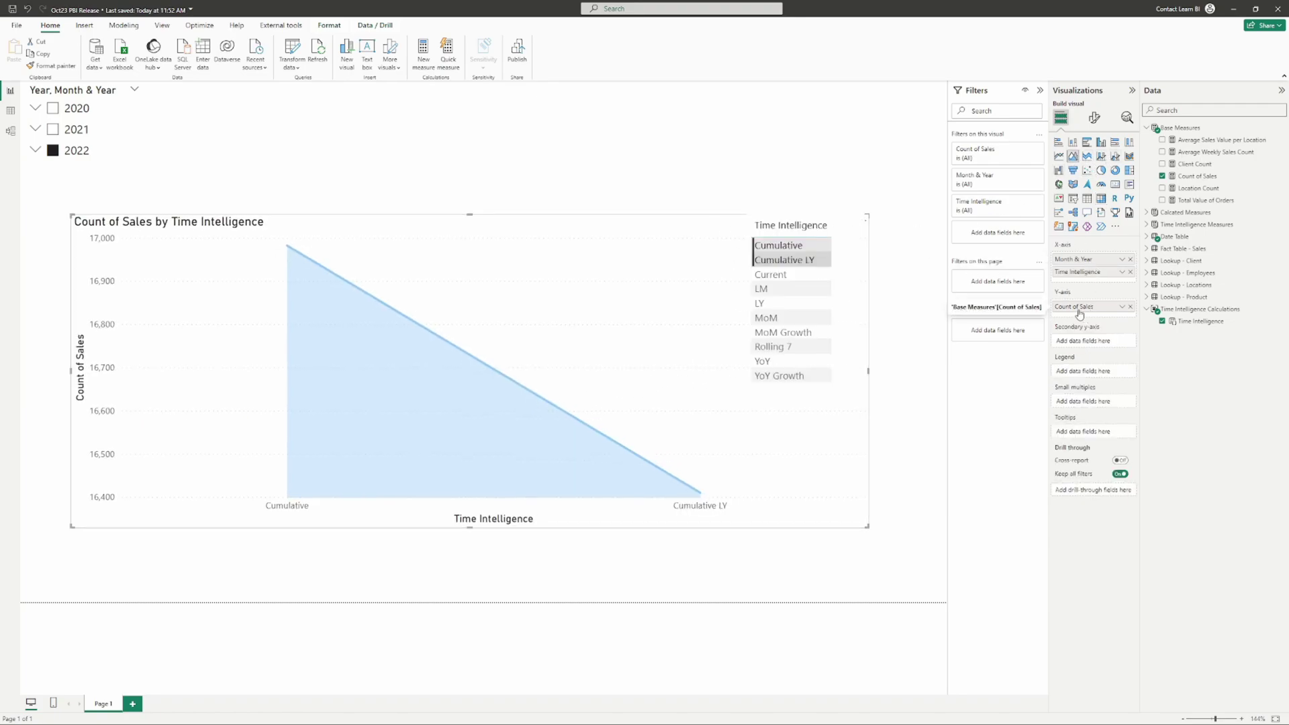
drag(1082, 281, 1086, 260)
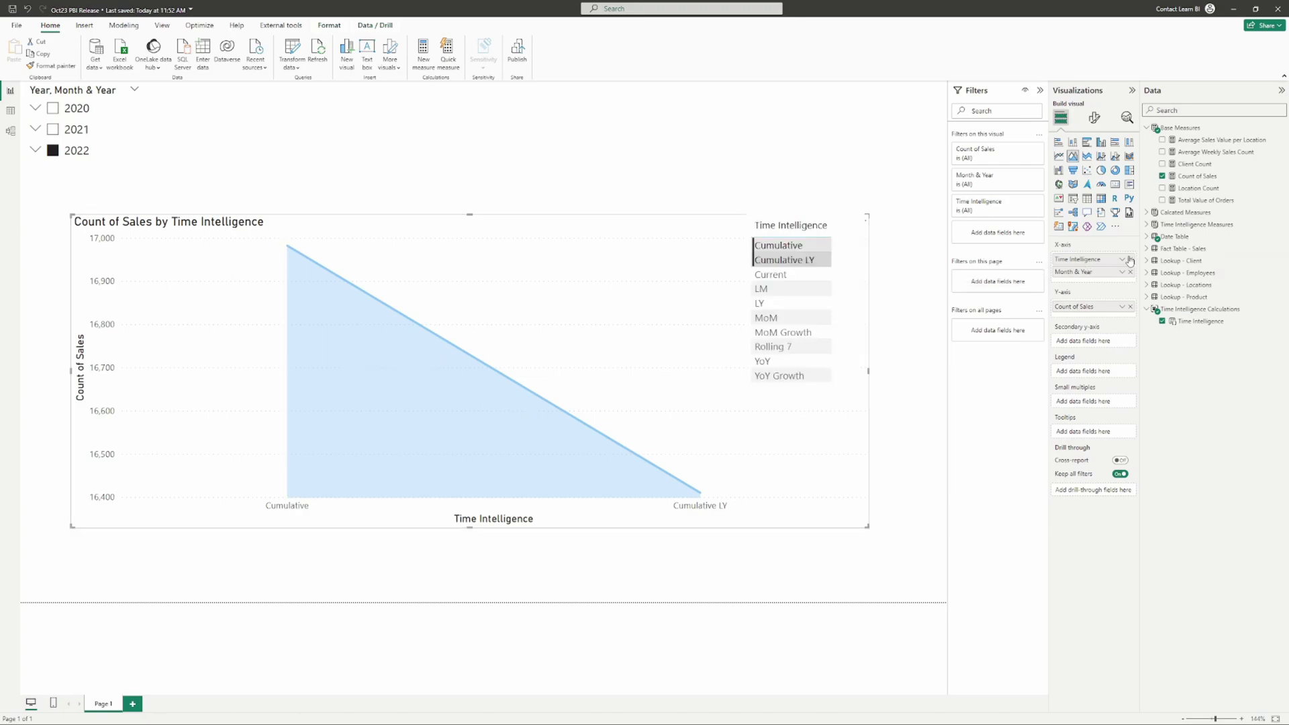
click(1131, 259)
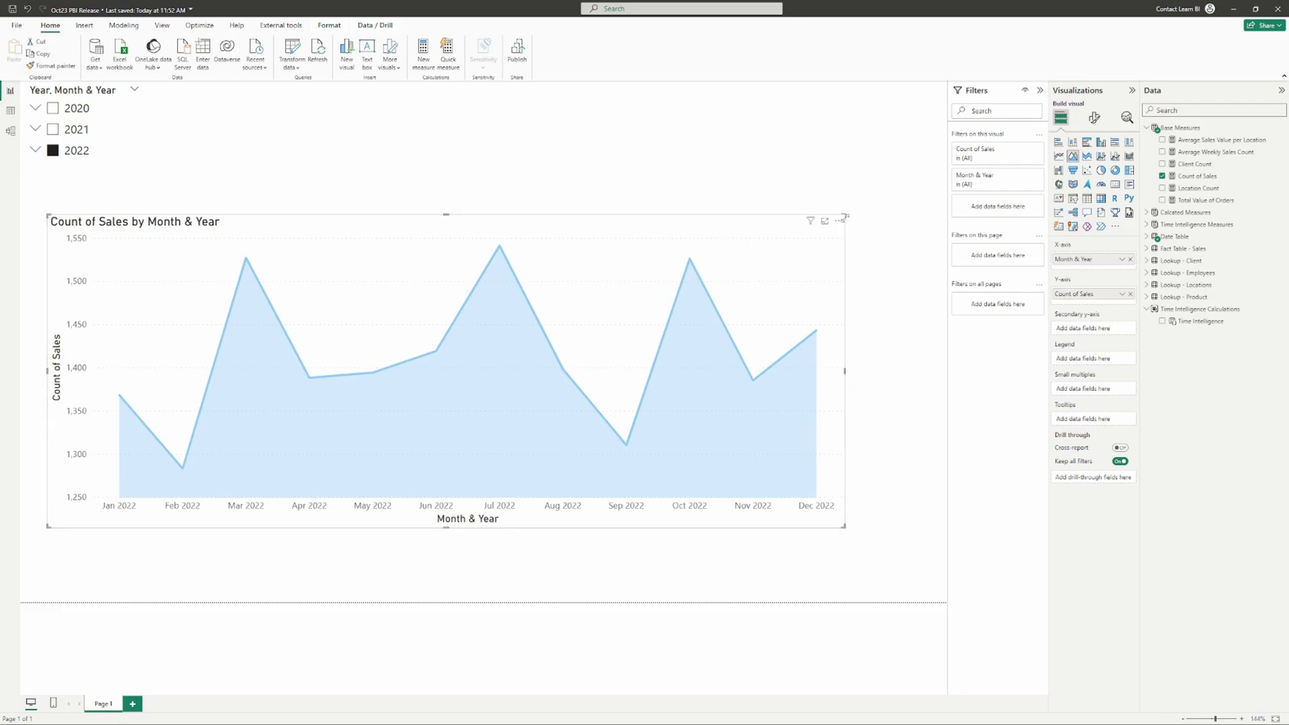
drag(844, 217, 496, 255)
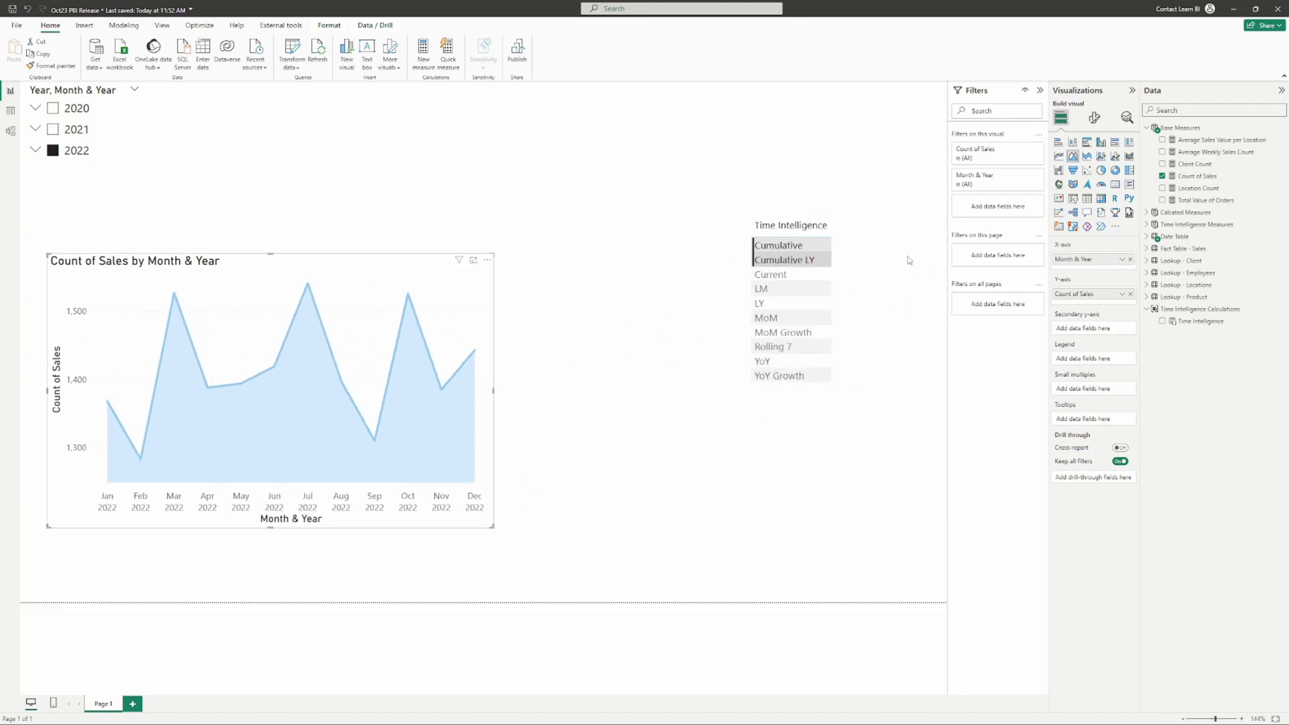
Compare the area chart by alternating between Cumulative and Cumulative LY in the Time Intelligence table, and clear the selection.
click(795, 246)
click(795, 261)
click(792, 247)
click(797, 260)
click(793, 249)
click(797, 261)
click(794, 248)
click(797, 262)
click(795, 248)
click(796, 260)
click(795, 248)
click(795, 260)
click(795, 248)
click(796, 260)
click(794, 249)
click(796, 260)
click(794, 249)
click(795, 261)
click(793, 249)
click(795, 260)
click(793, 249)
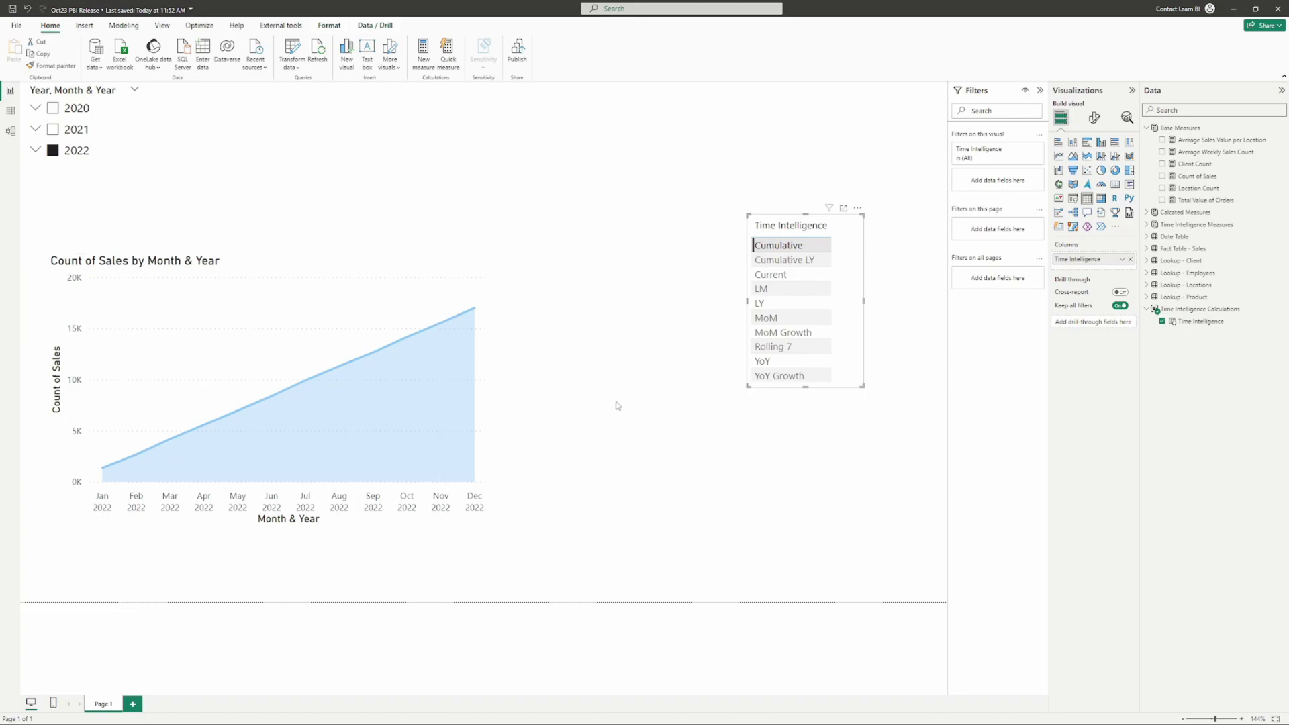
click(626, 265)
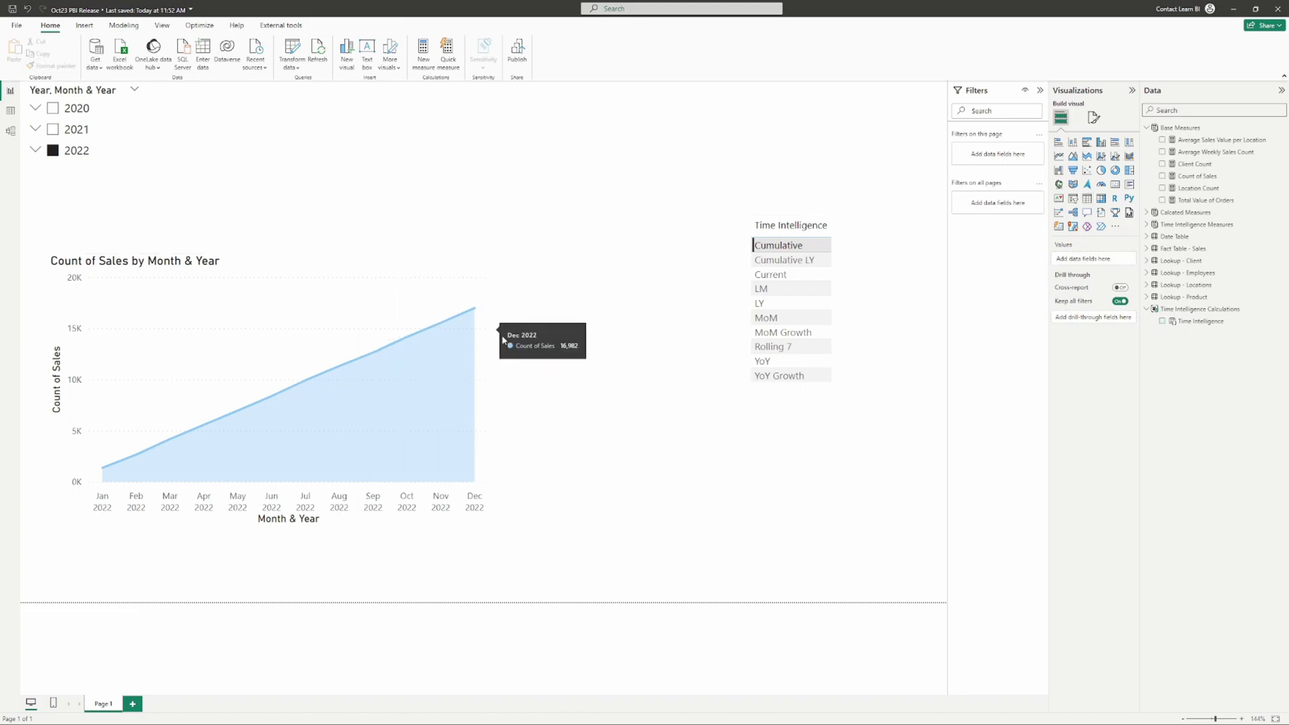
click(767, 245)
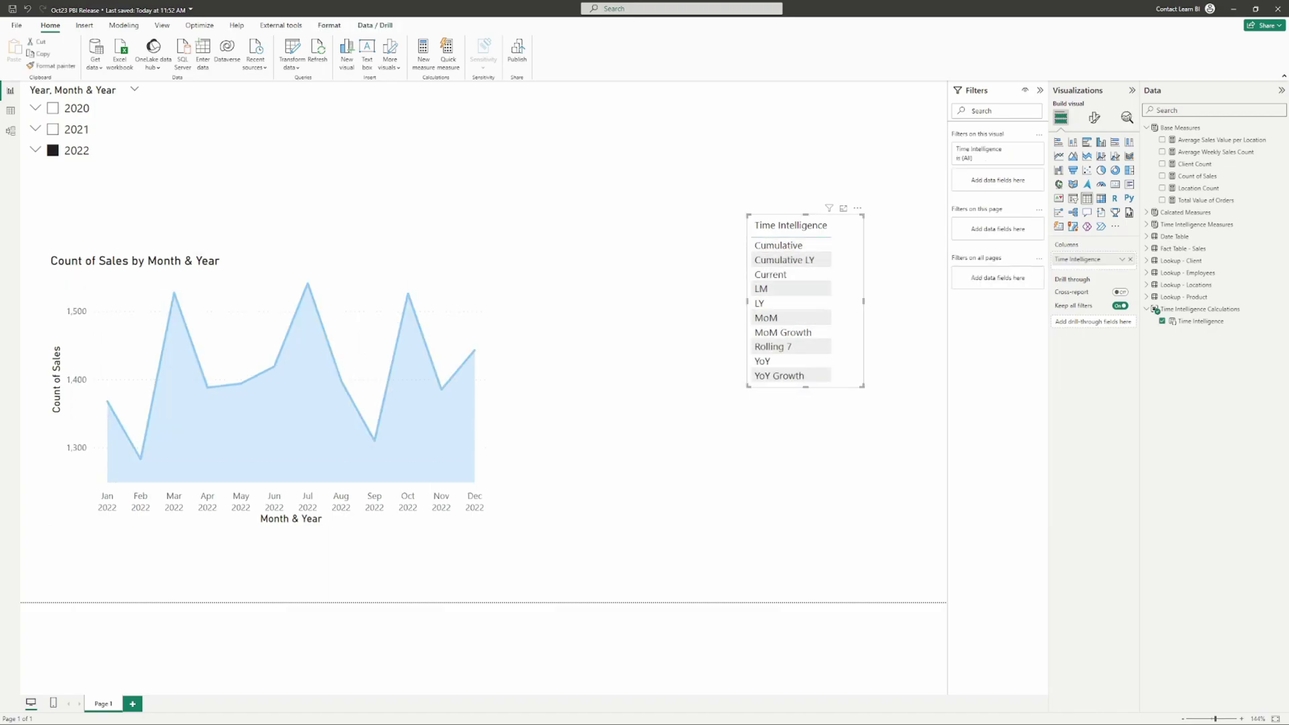
Switch to the model view and review the calculation items of the Time Intelligence Calculations group.
click(10, 131)
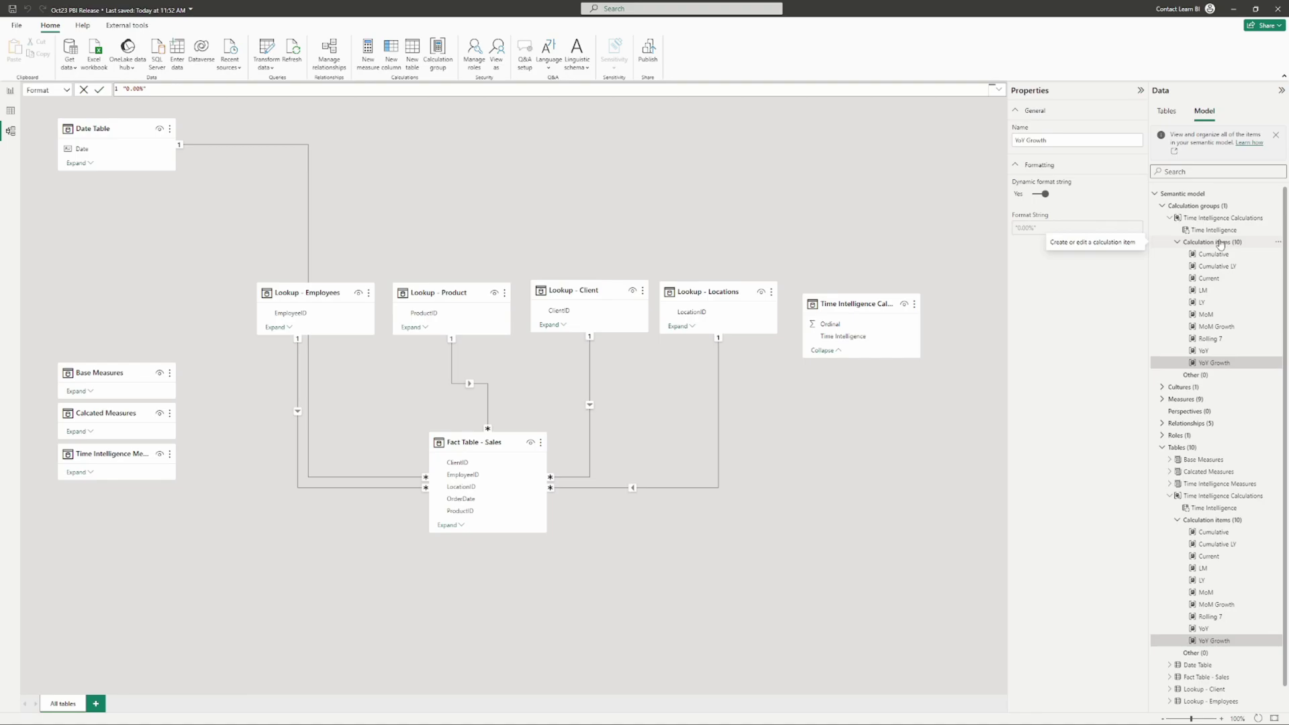
click(560, 228)
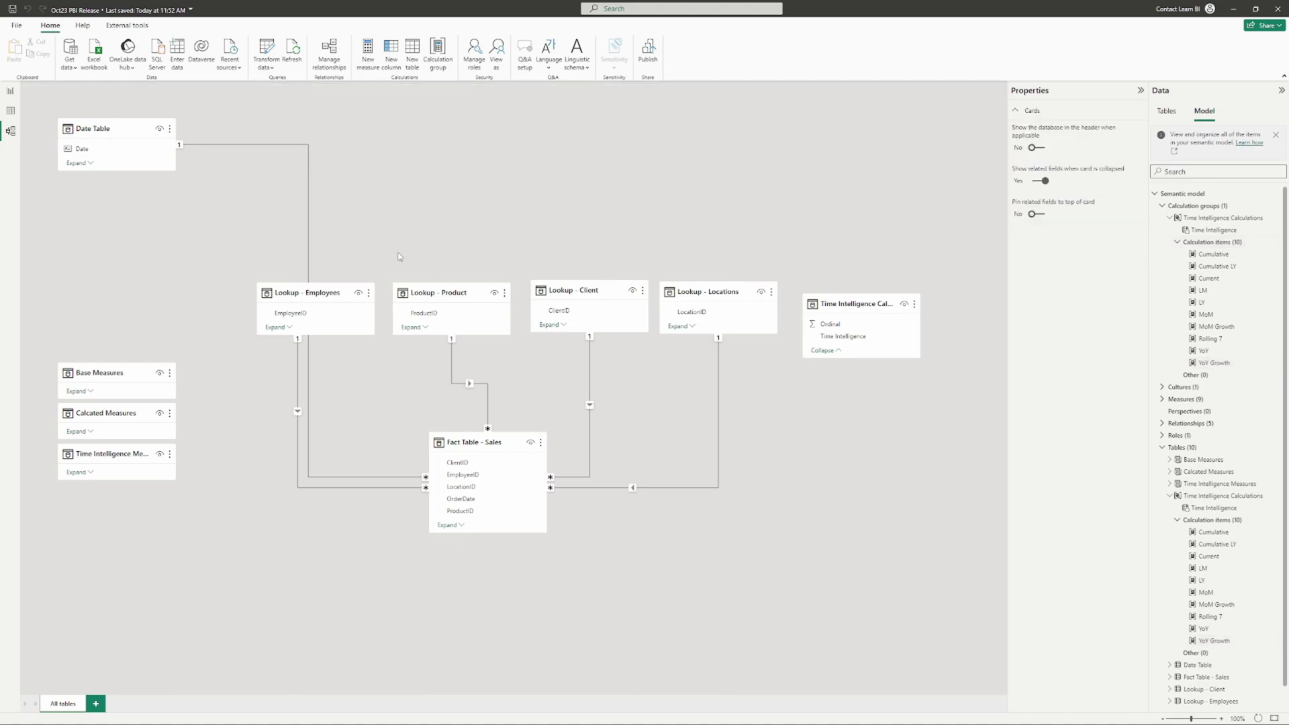